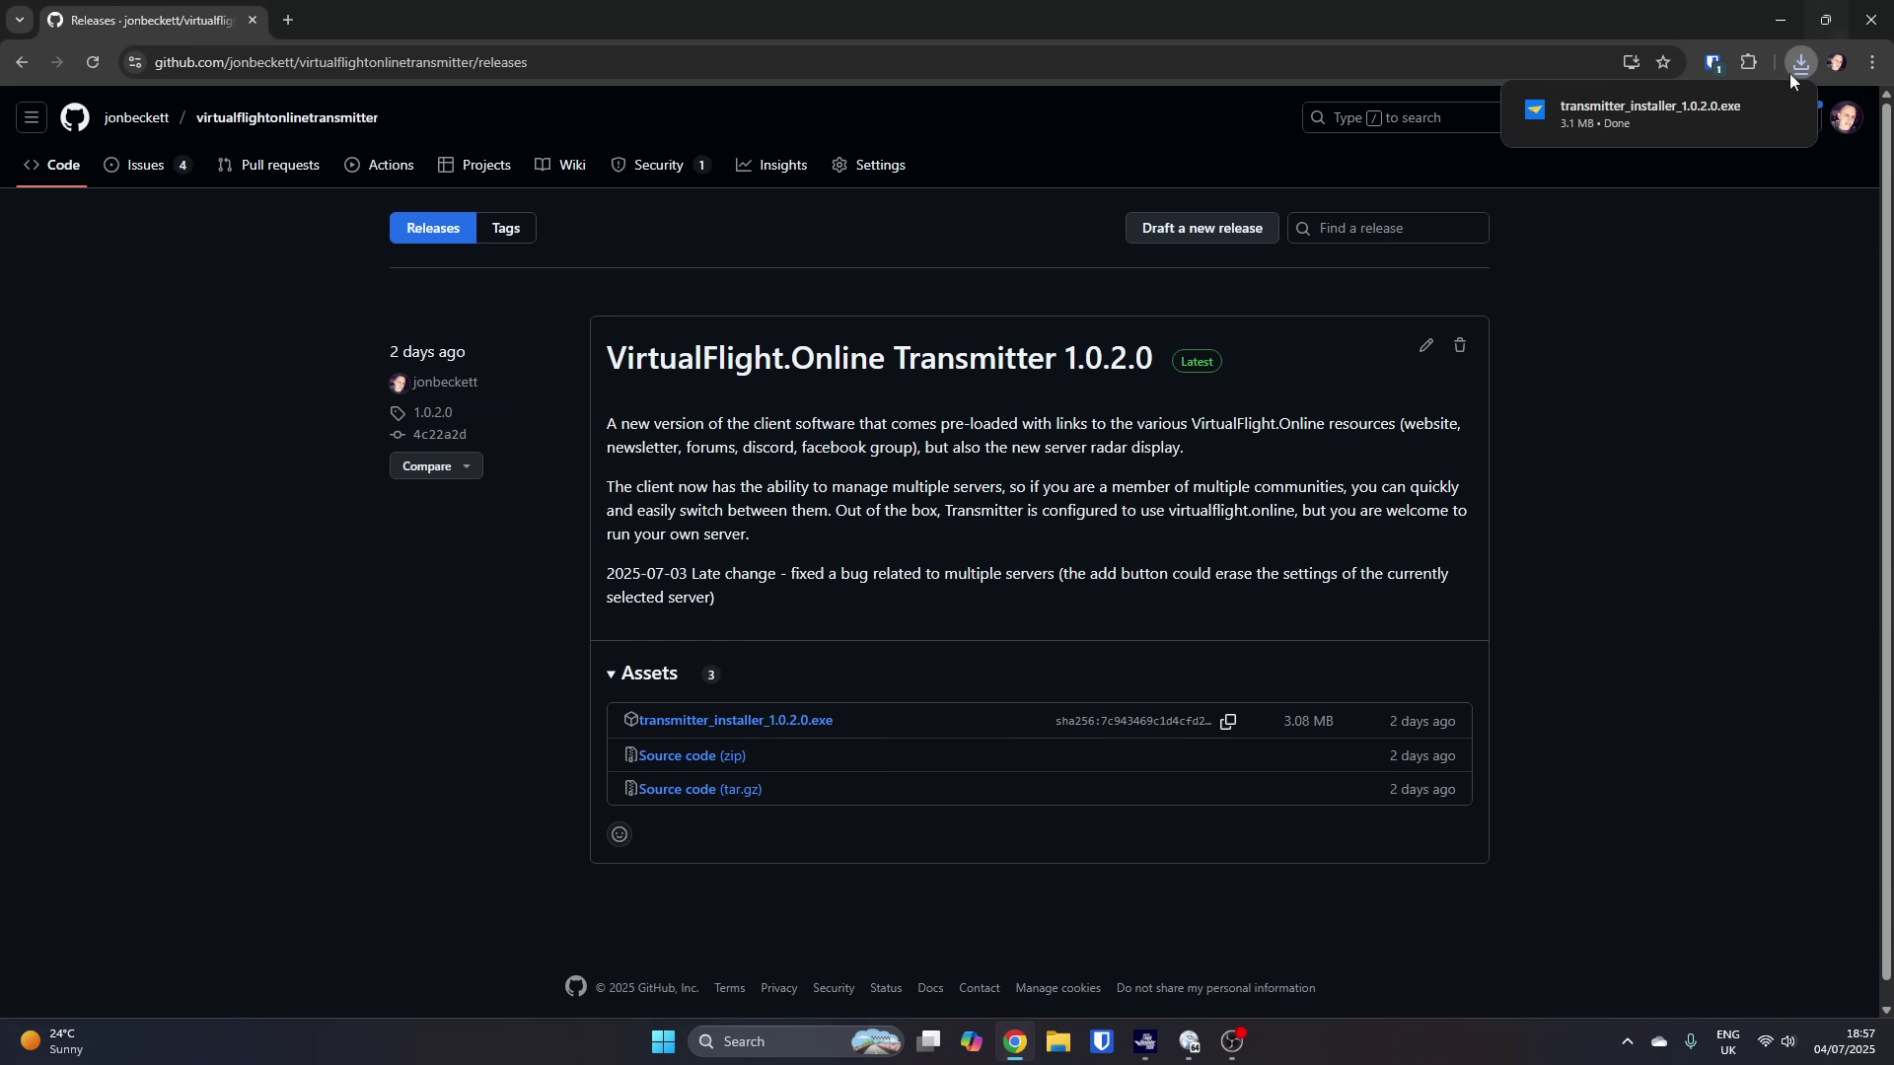
Step: Run the downloaded transmitter_installer_1.0.2.0.exe from the Downloads folder and get past the SmartScreen block
left_click(1749, 110)
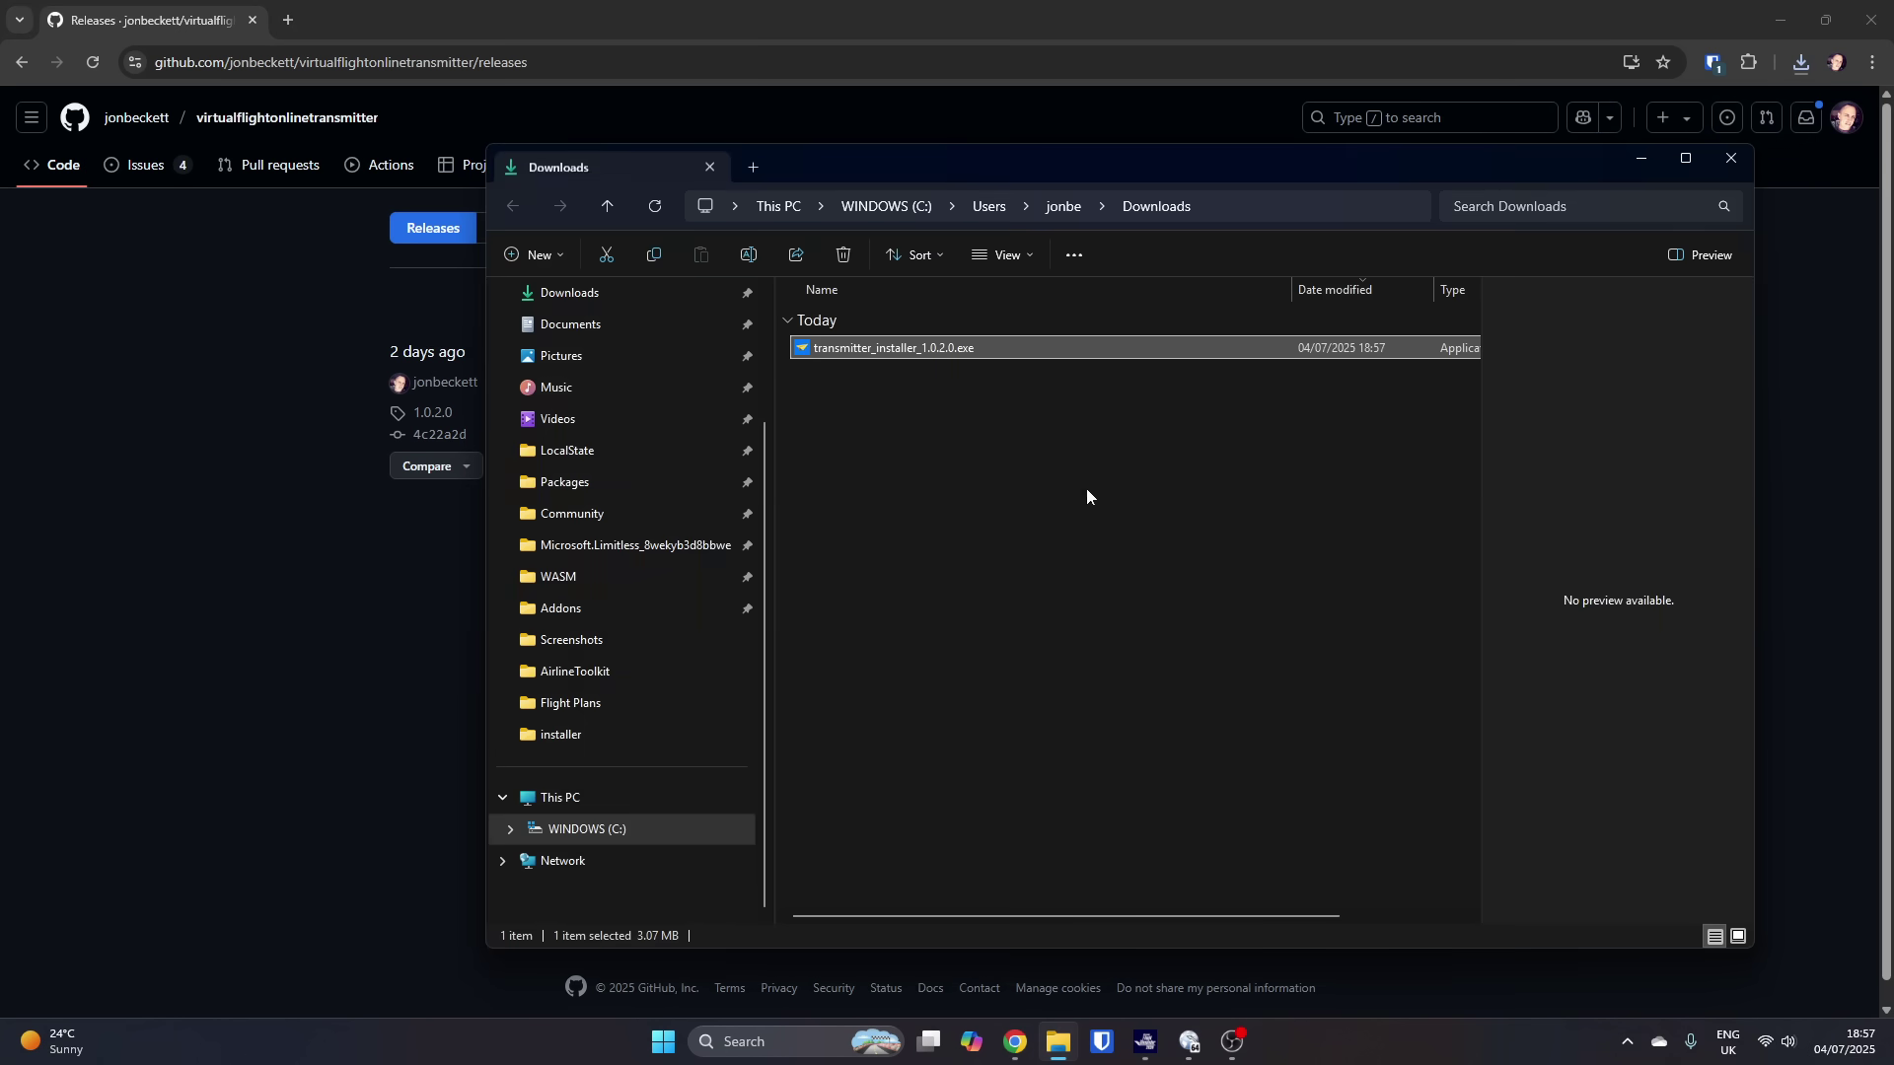
double_click(858, 348)
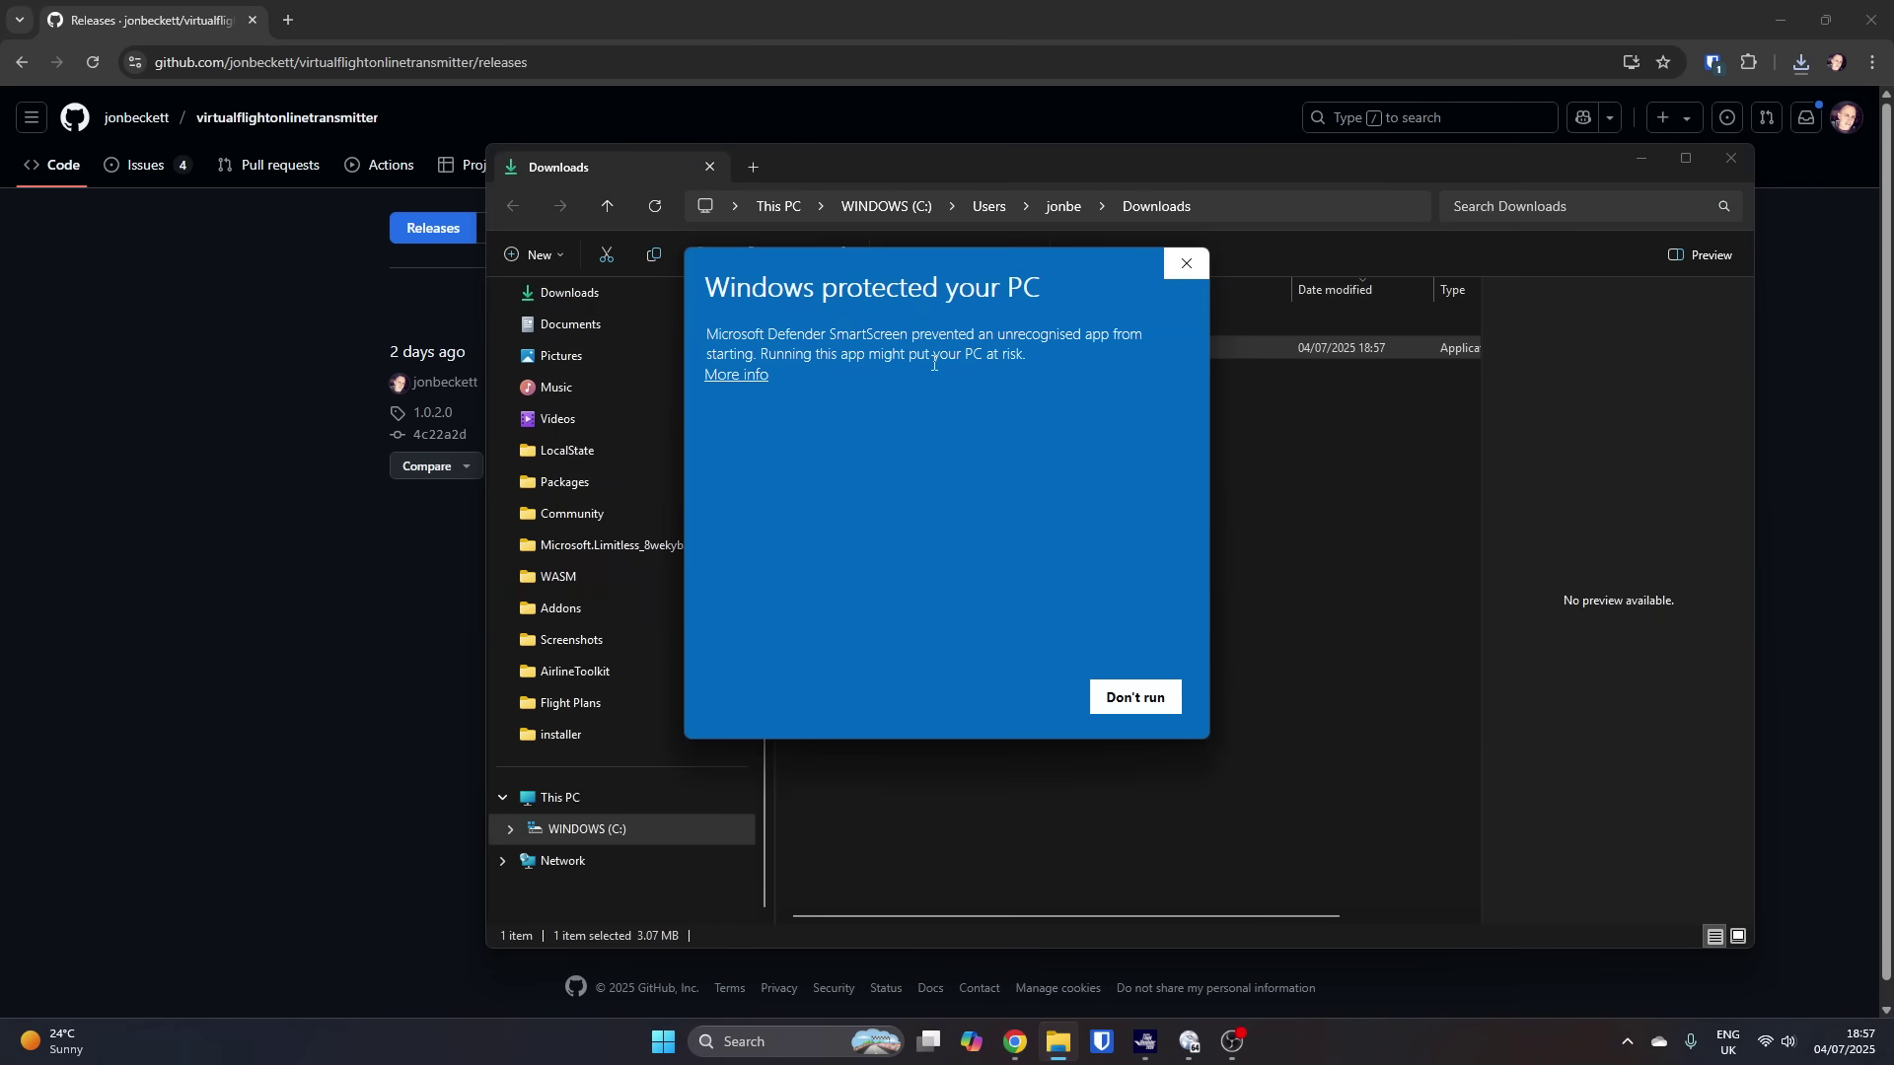
left_click(753, 377)
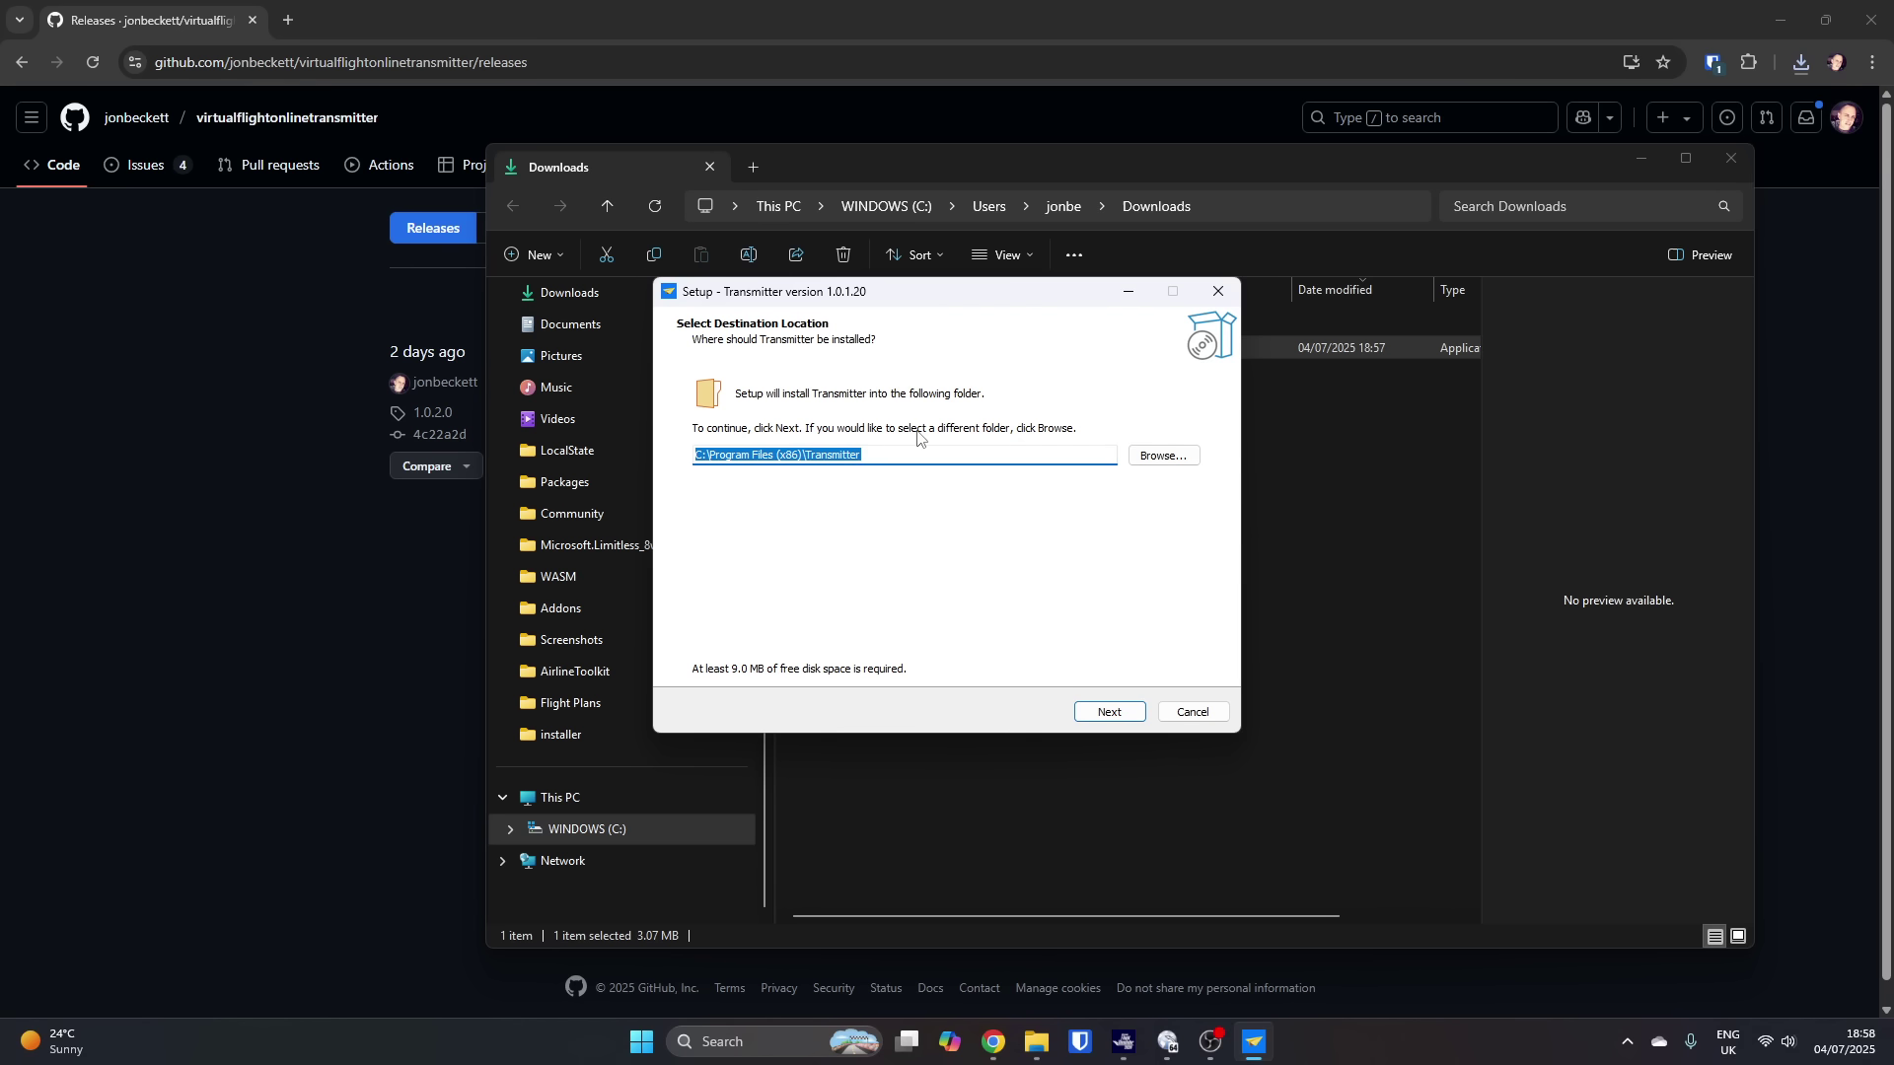
Step: Install Transmitter in C:\Program Files (x86)\Transmitter without a desktop shortcut and launch it on finishing
left_click(1104, 711)
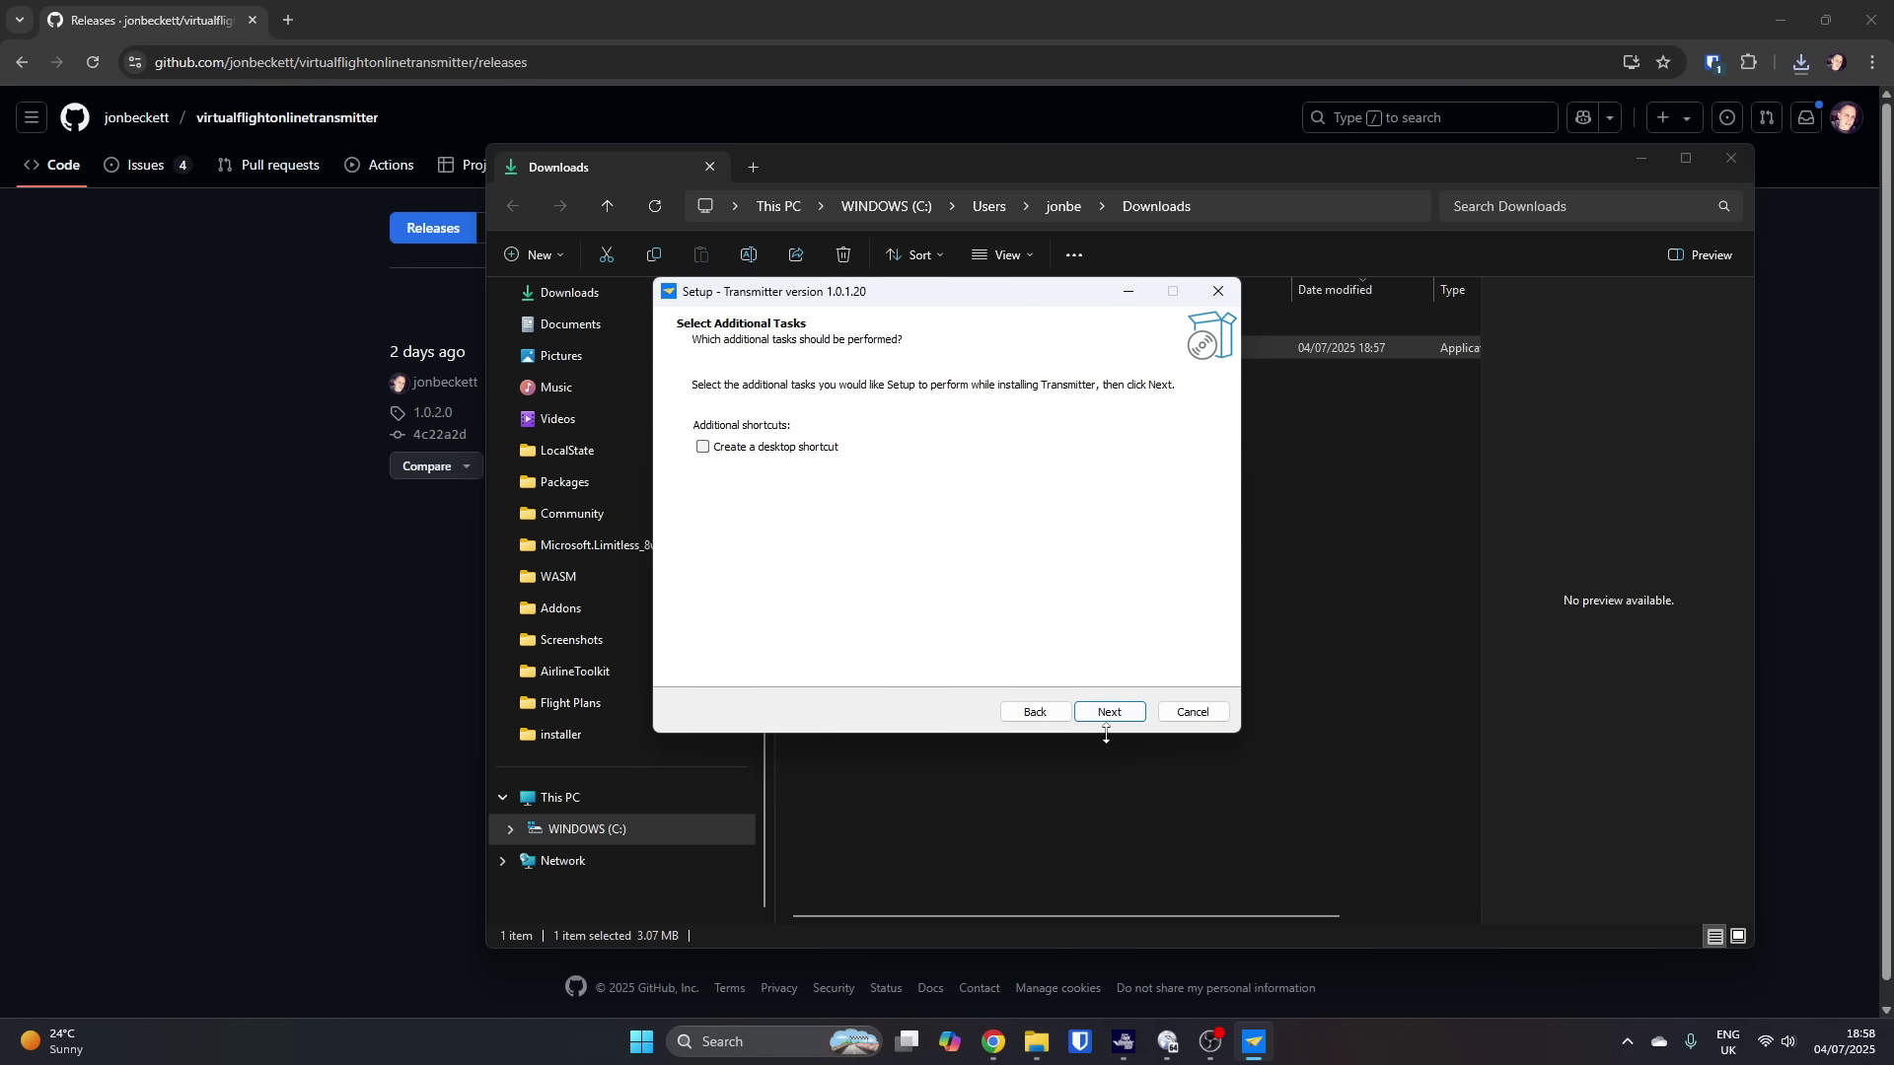
left_click(1105, 723)
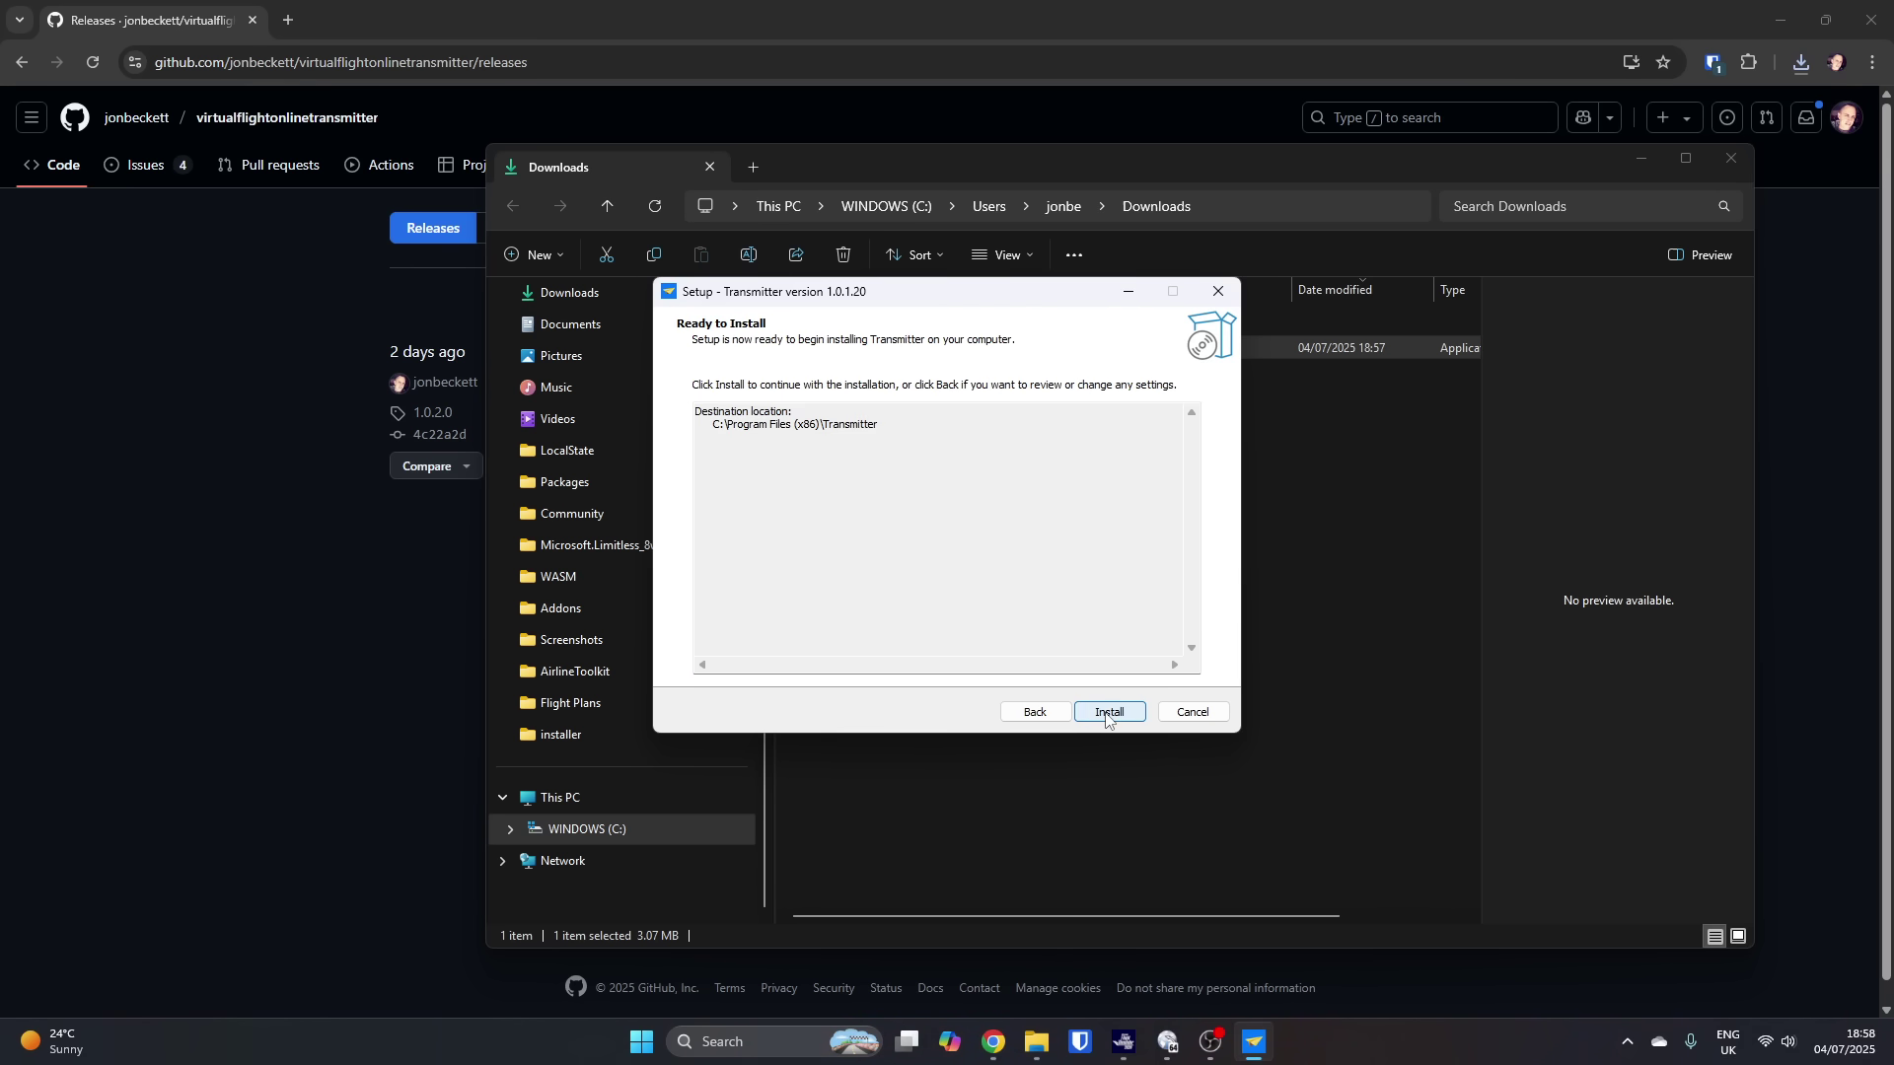
left_click(1106, 715)
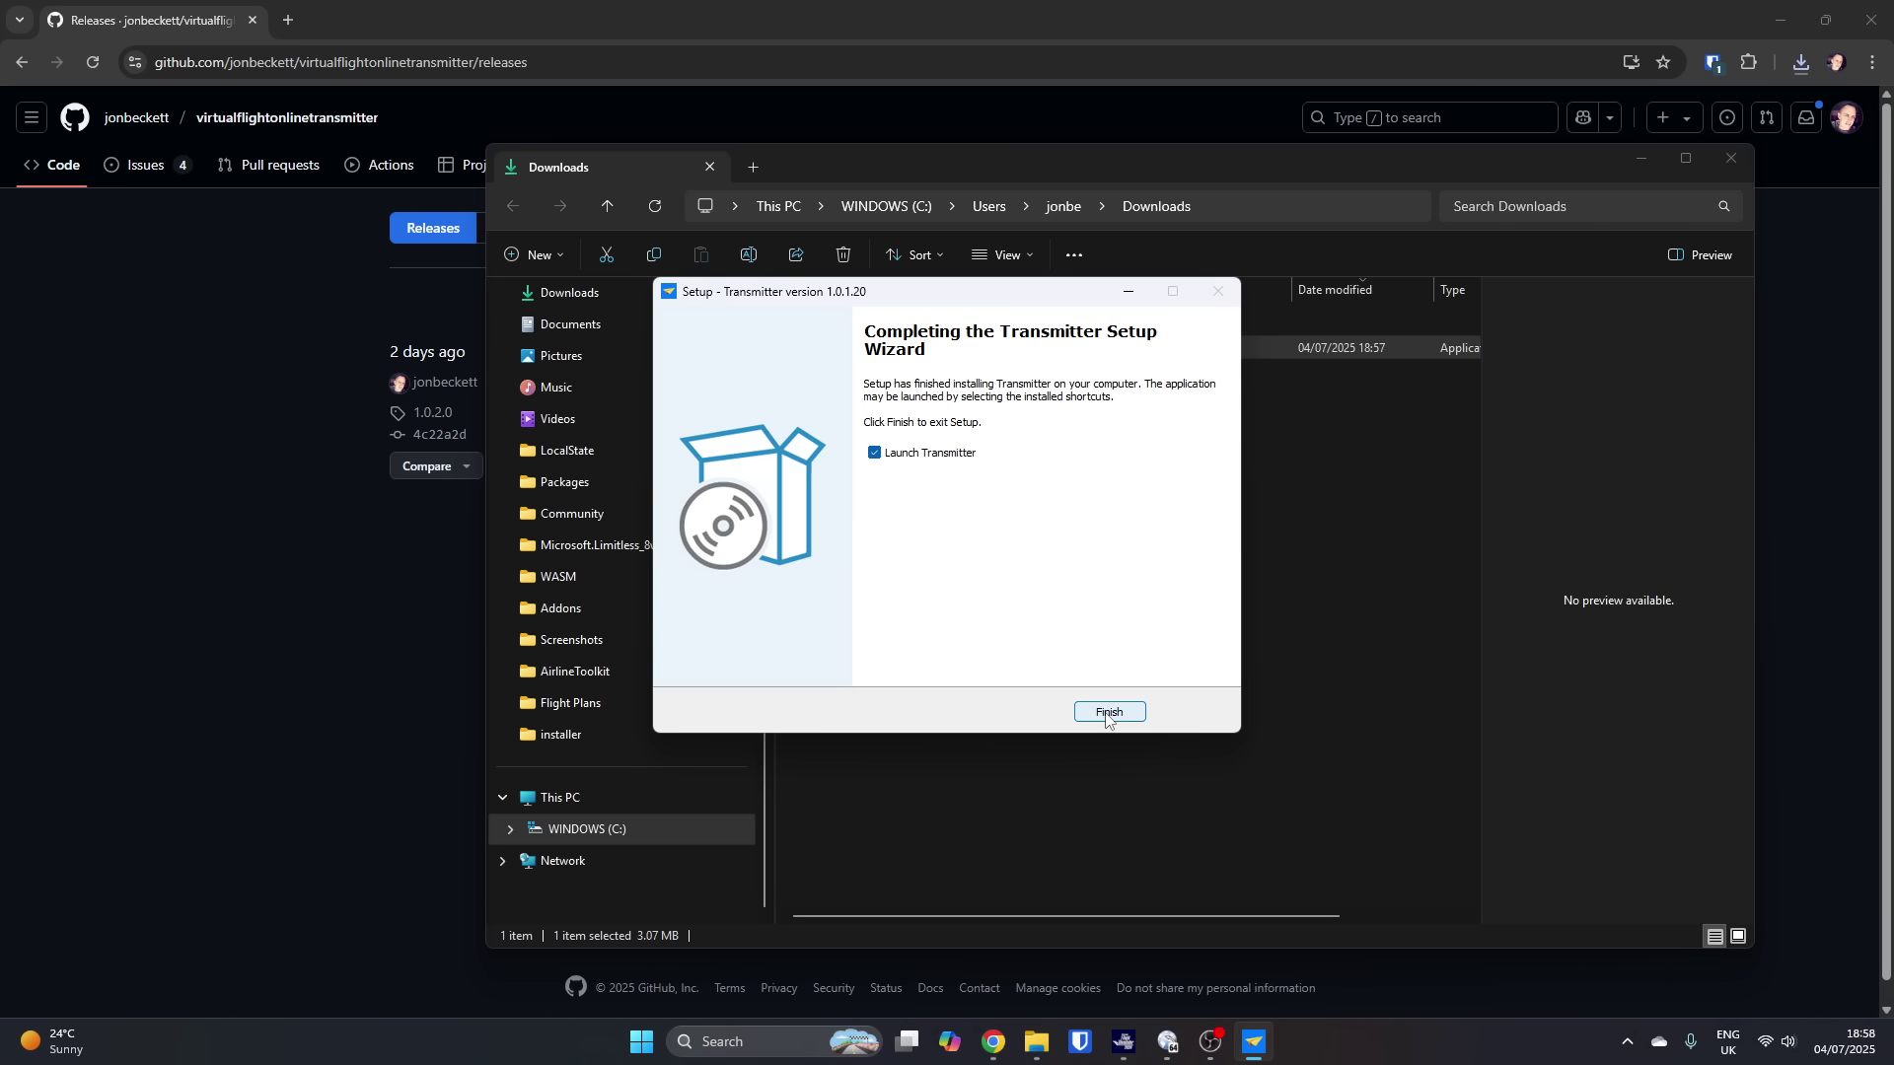
left_click(1108, 714)
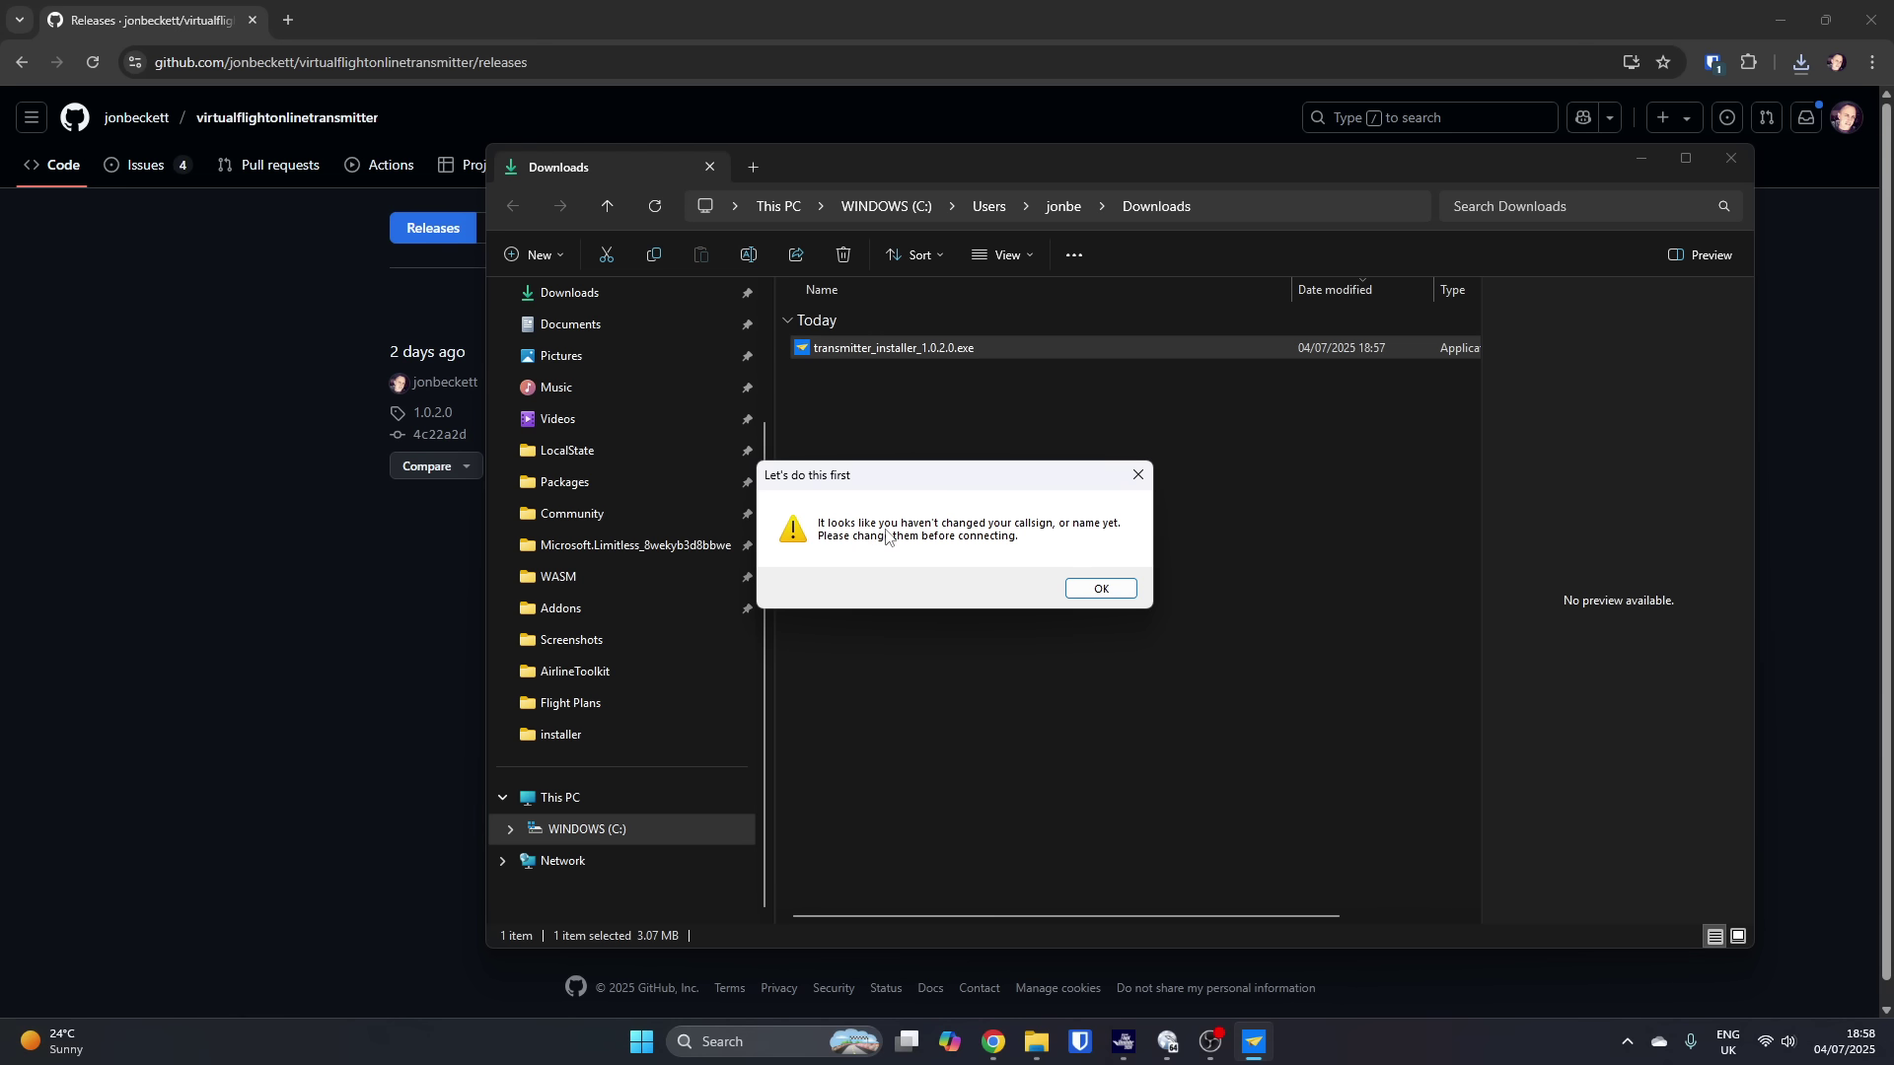
left_click(1094, 589)
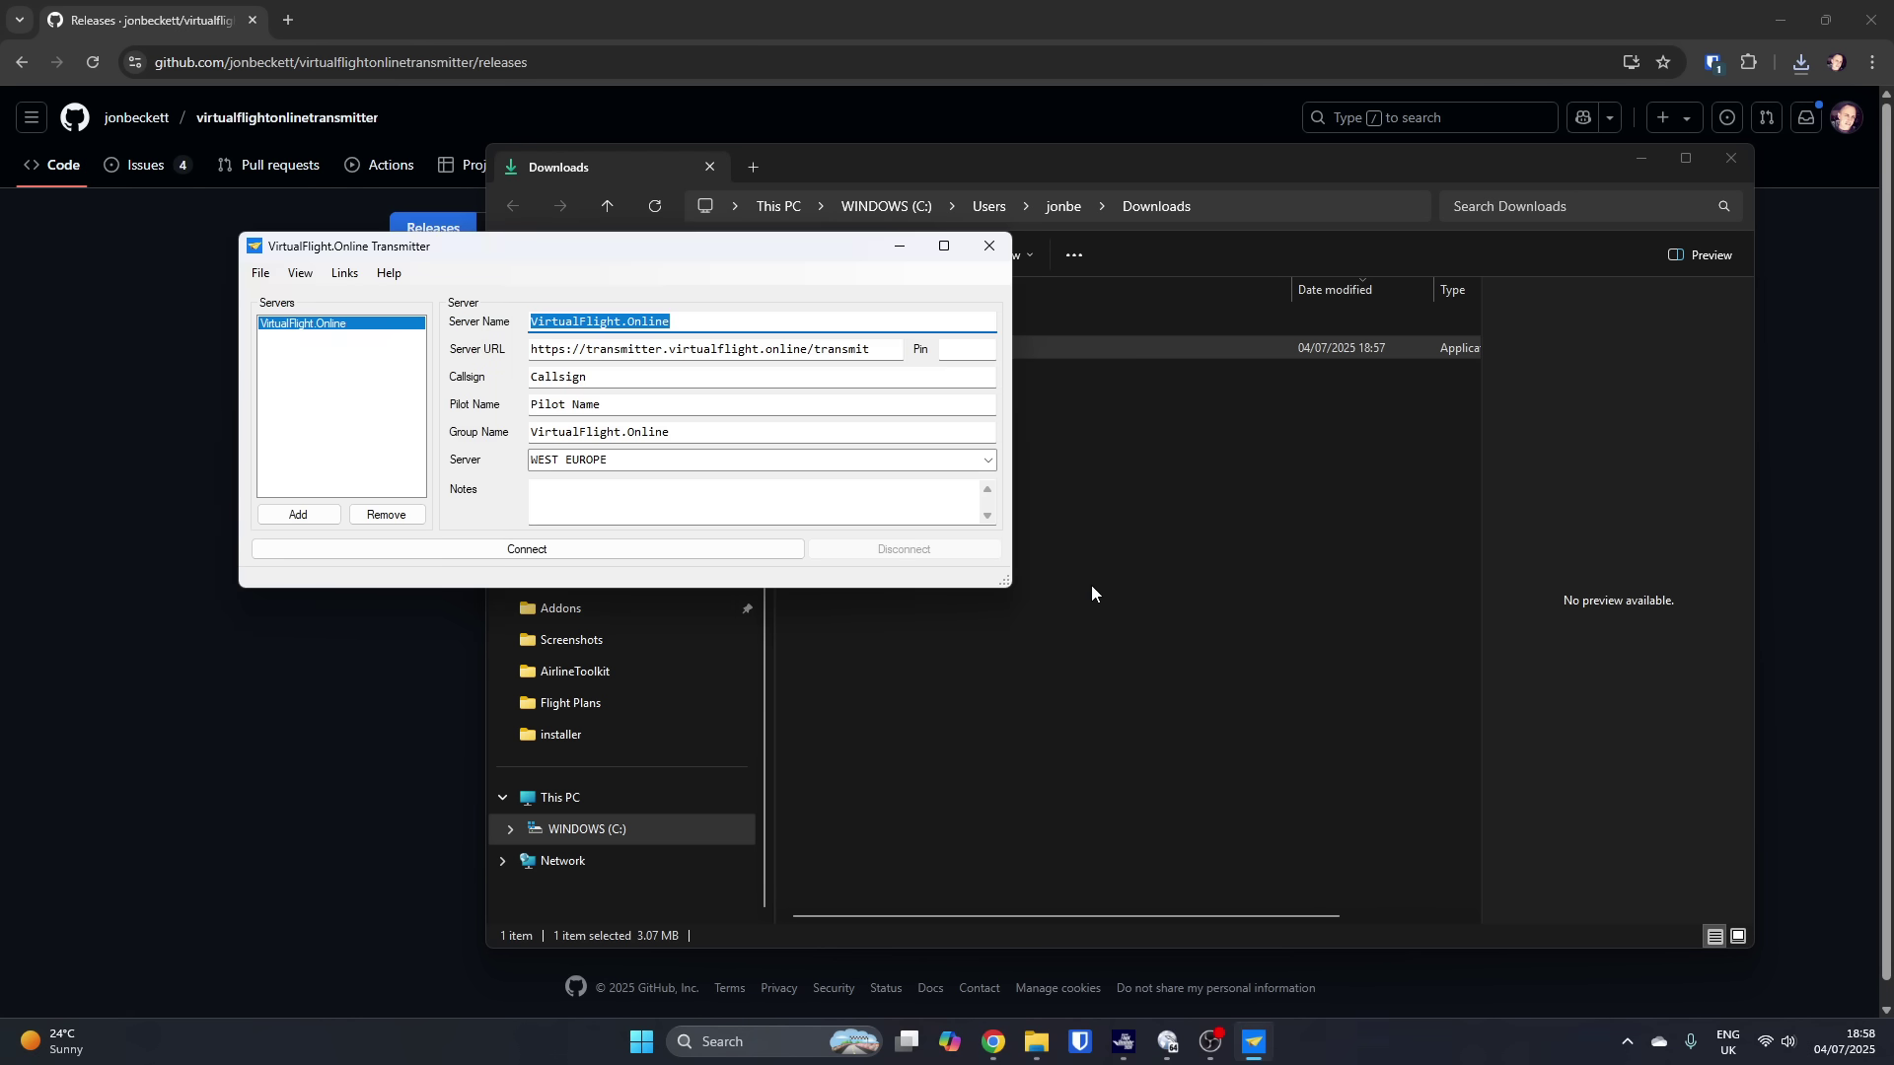
Step: Clear the Downloads and browser windows out of the way and move the Transmitter window toward the centre of the desktop
left_click(1732, 158)
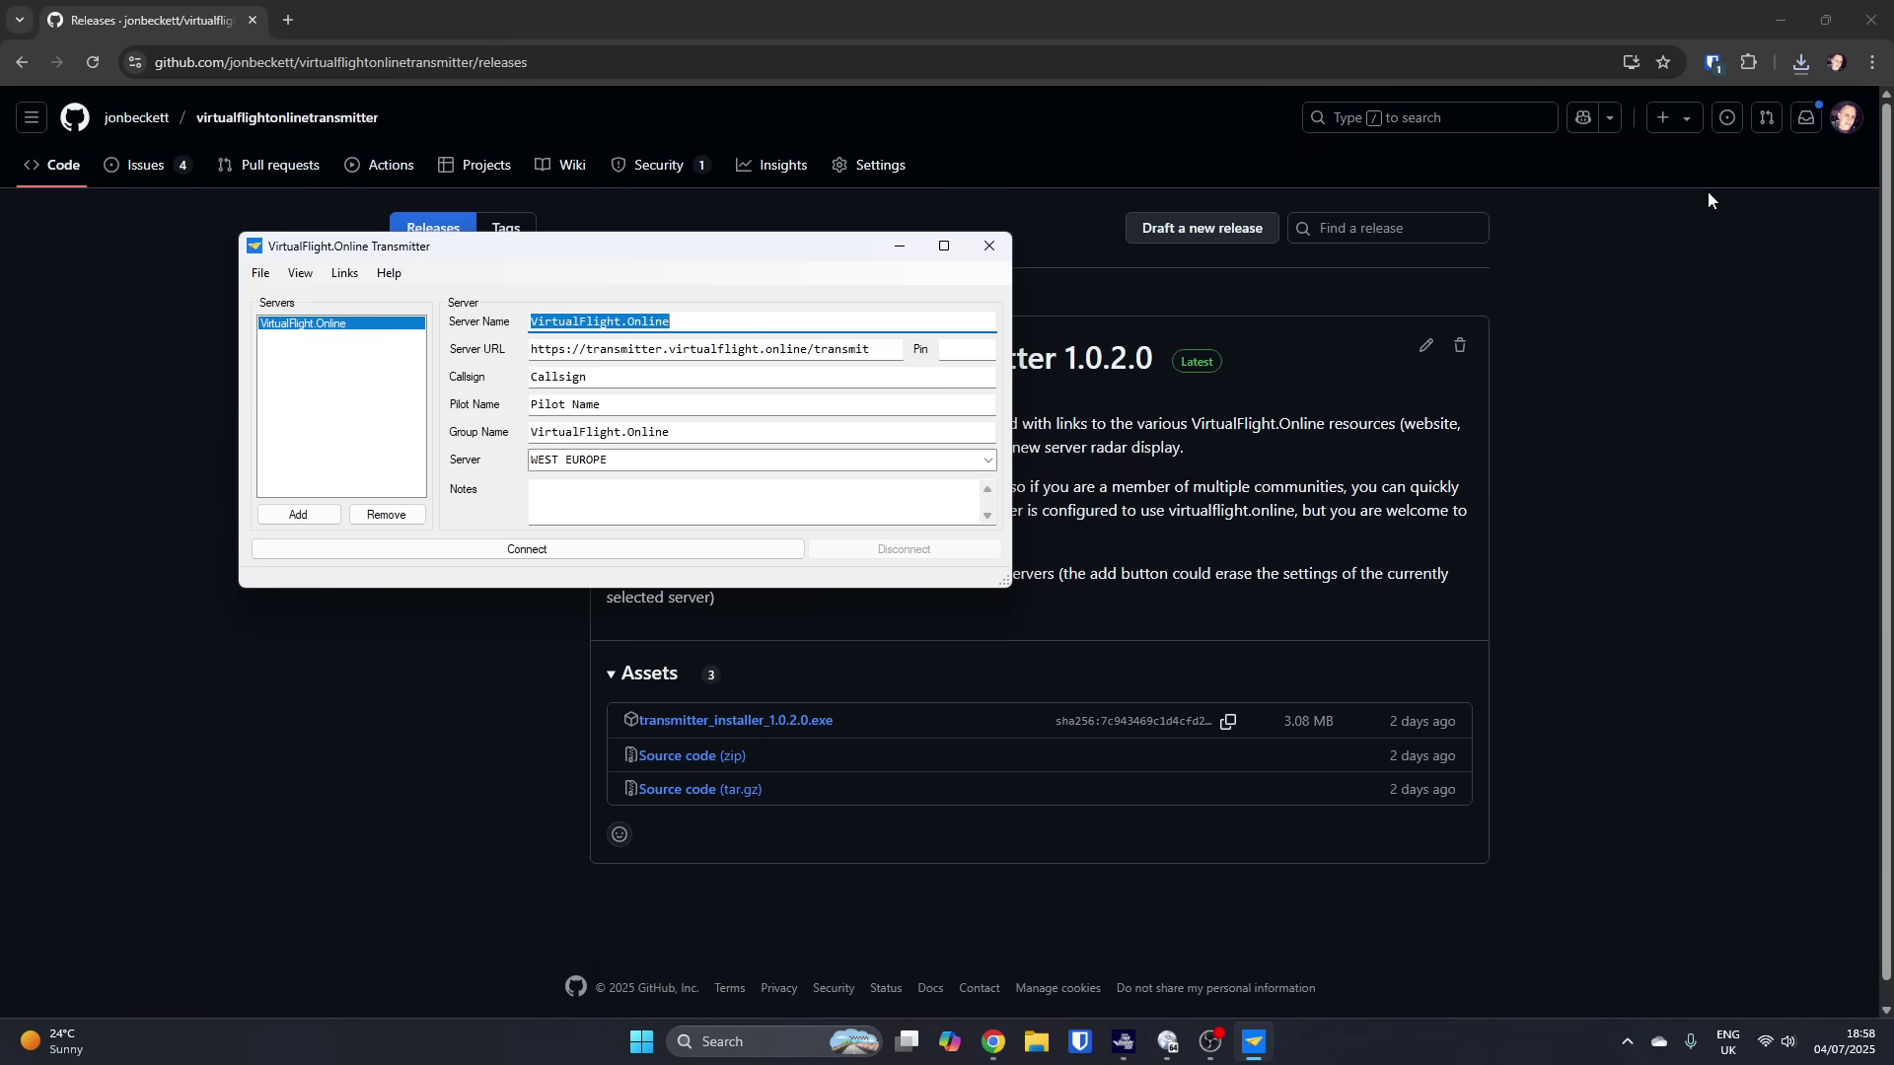
left_click(1778, 20)
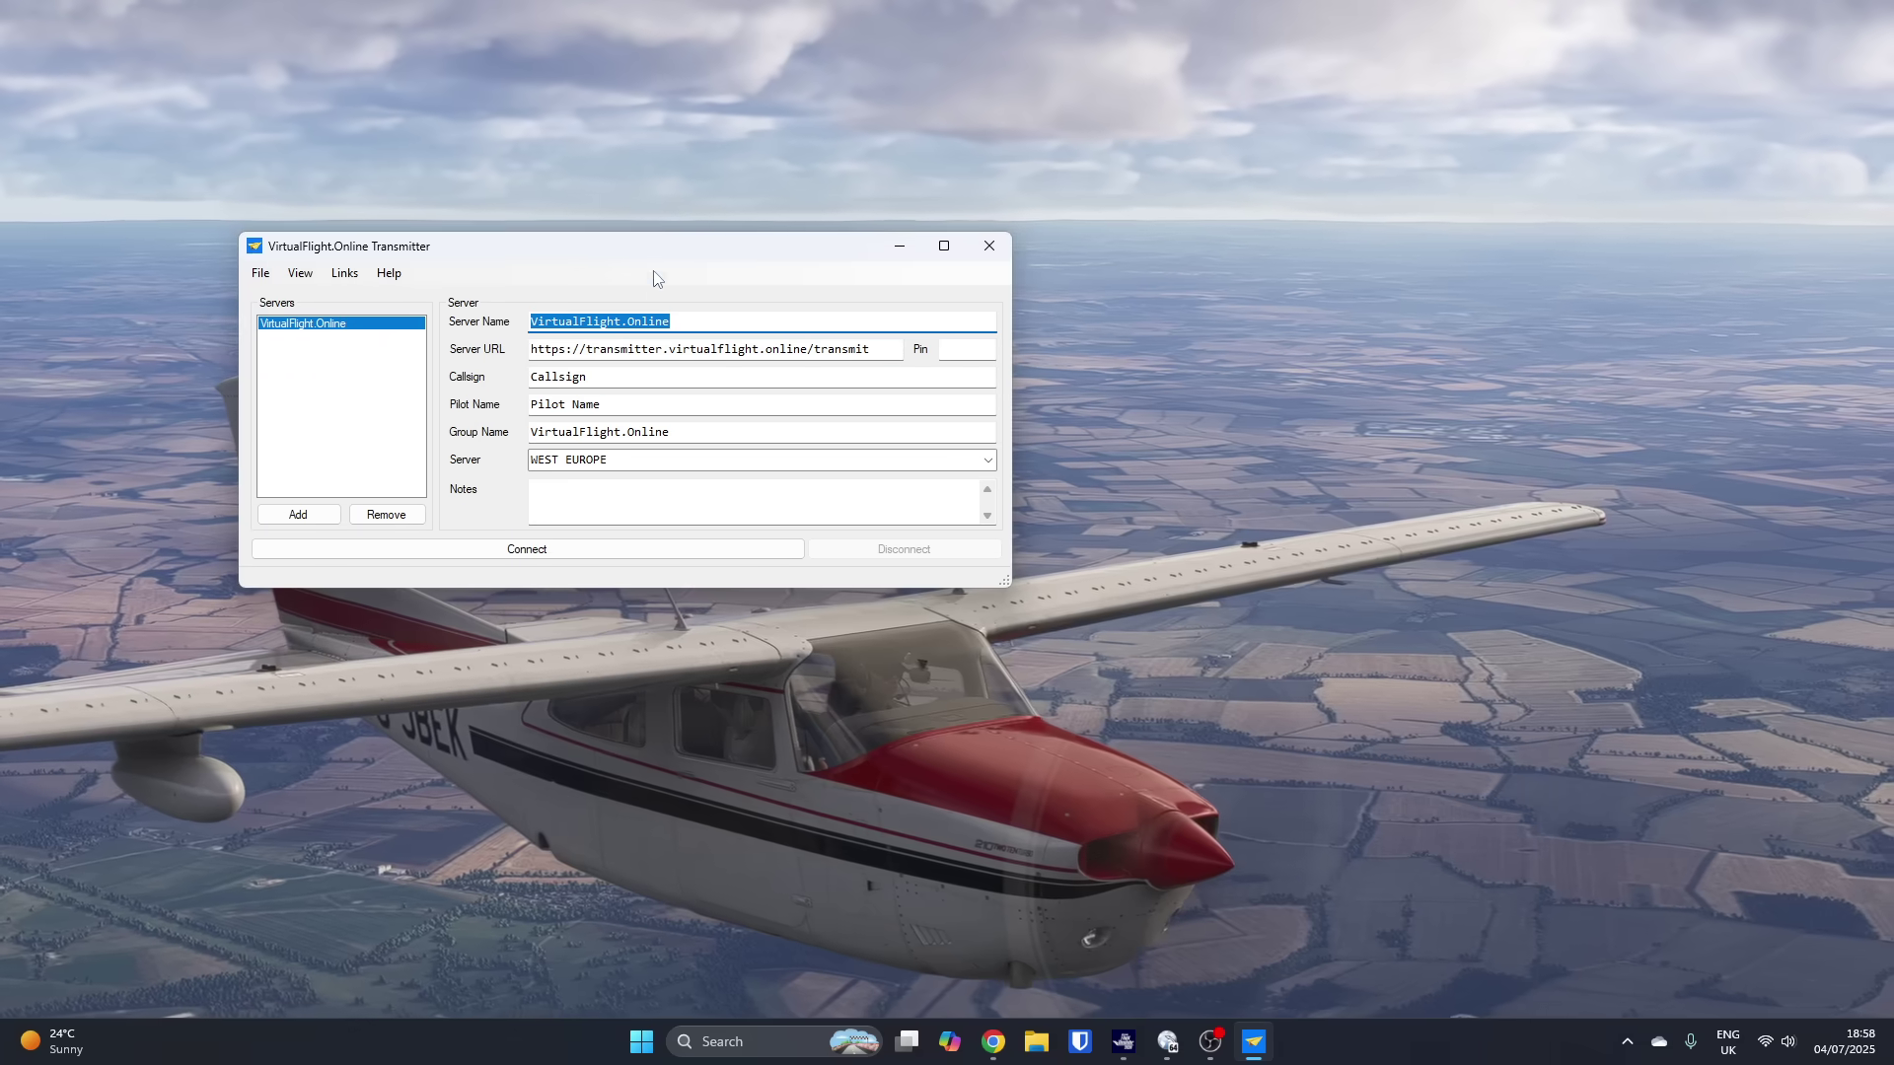
left_click_drag(658, 252, 956, 275)
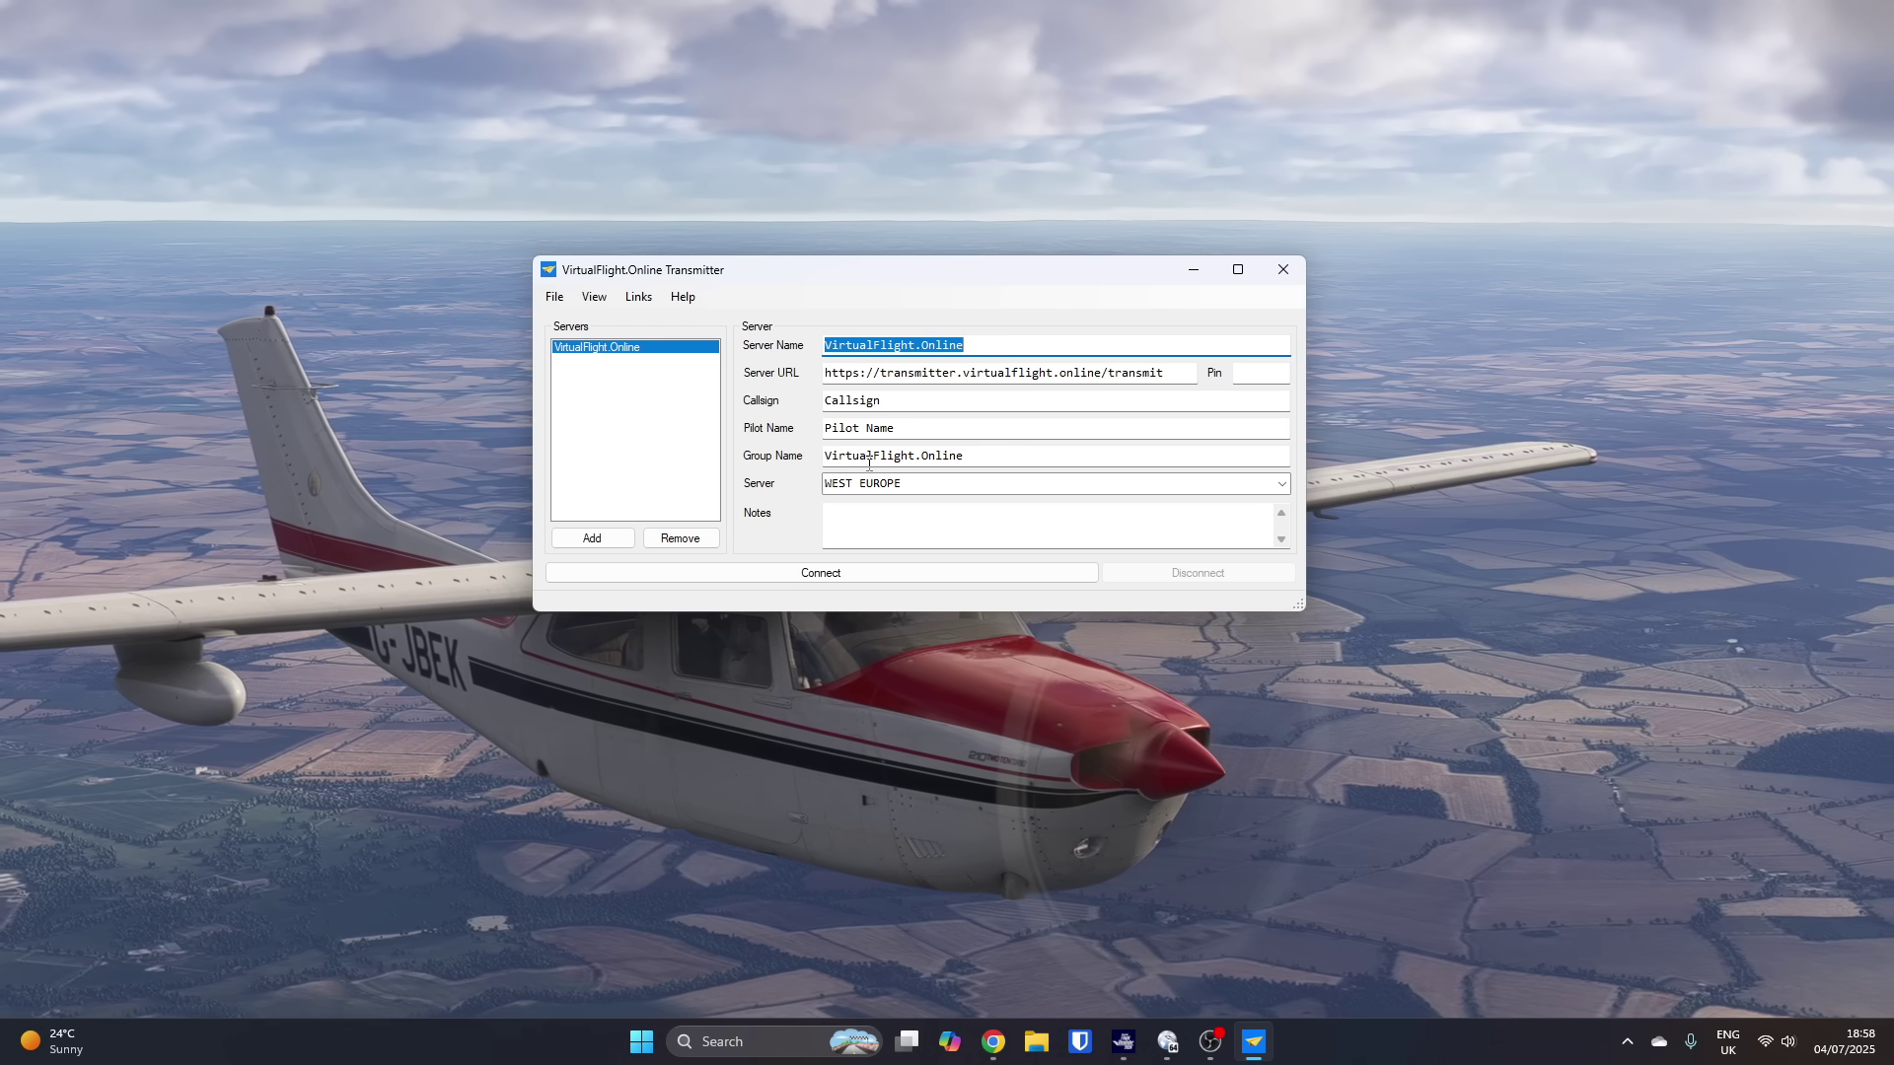
Step: Set the VirtualFlight.Online server's callsign to G-JBEK and enter the pilot's full name
key("Tab")
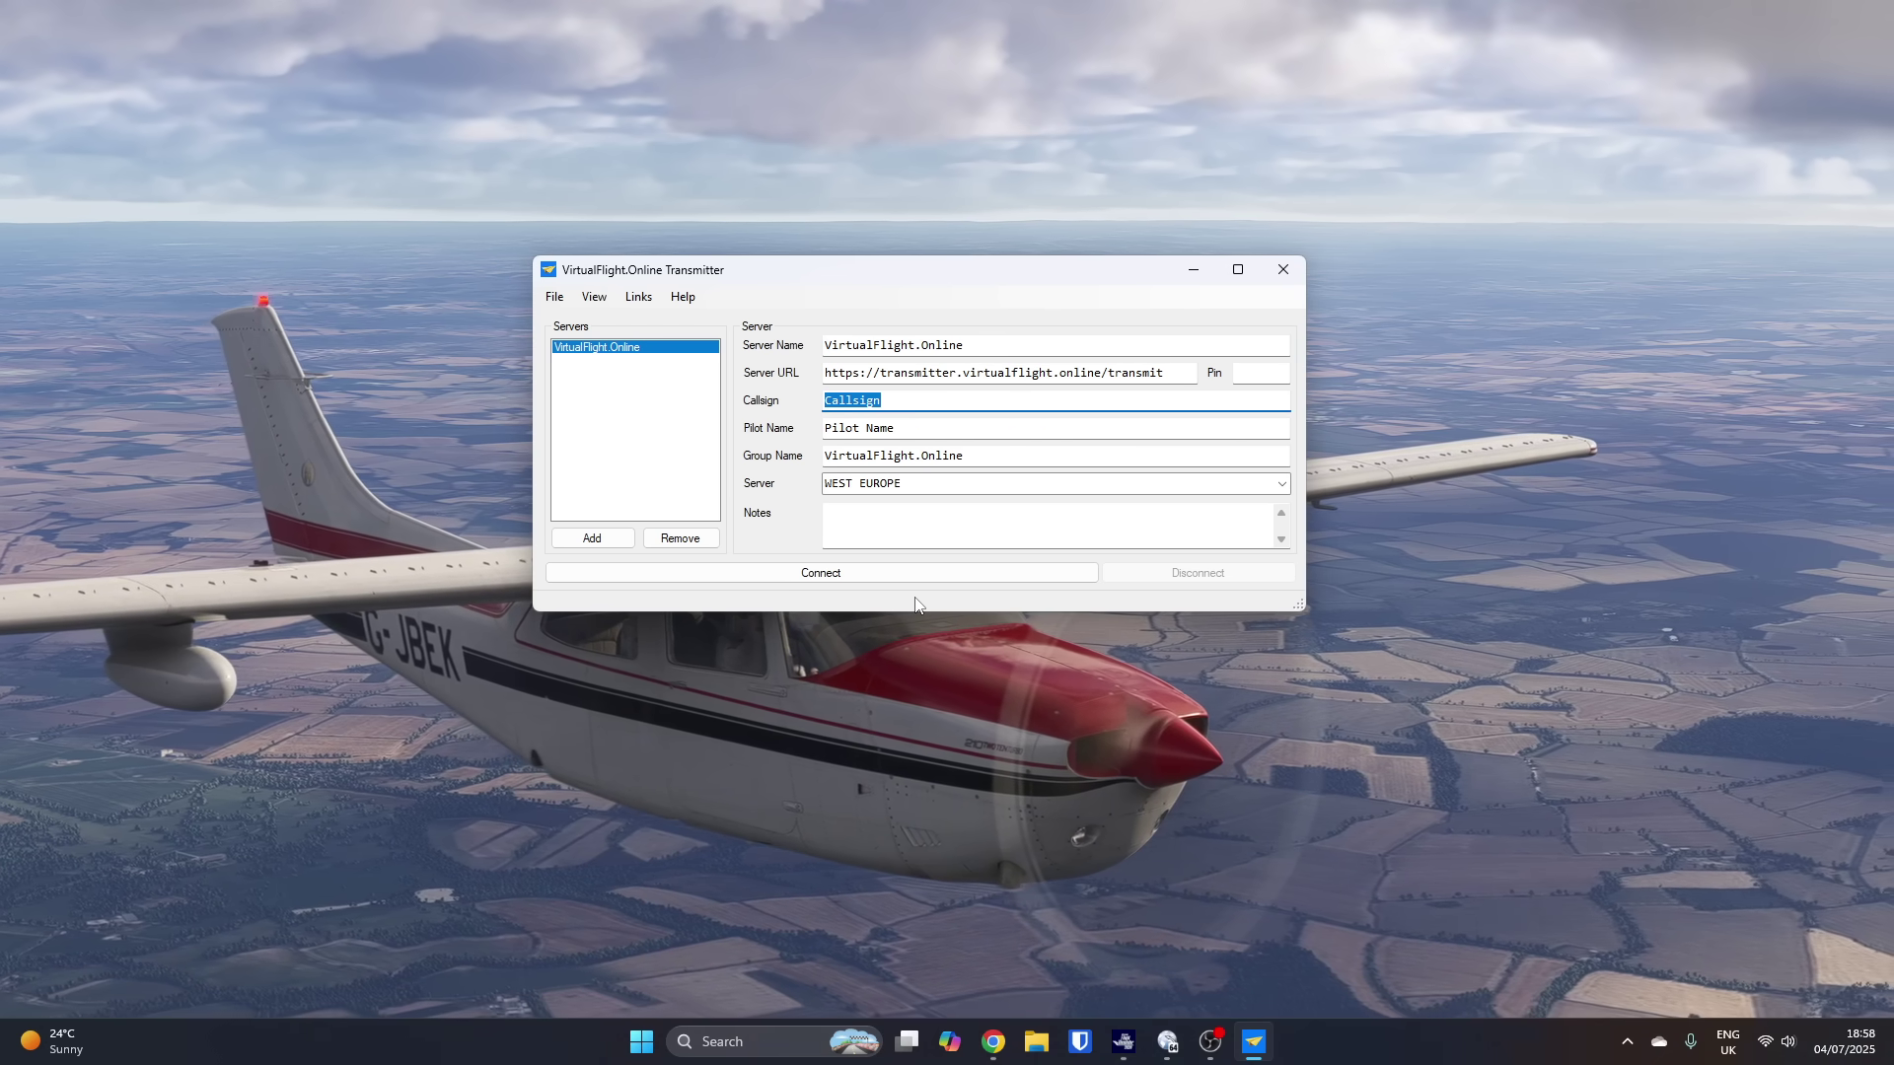
type("G-JBEK")
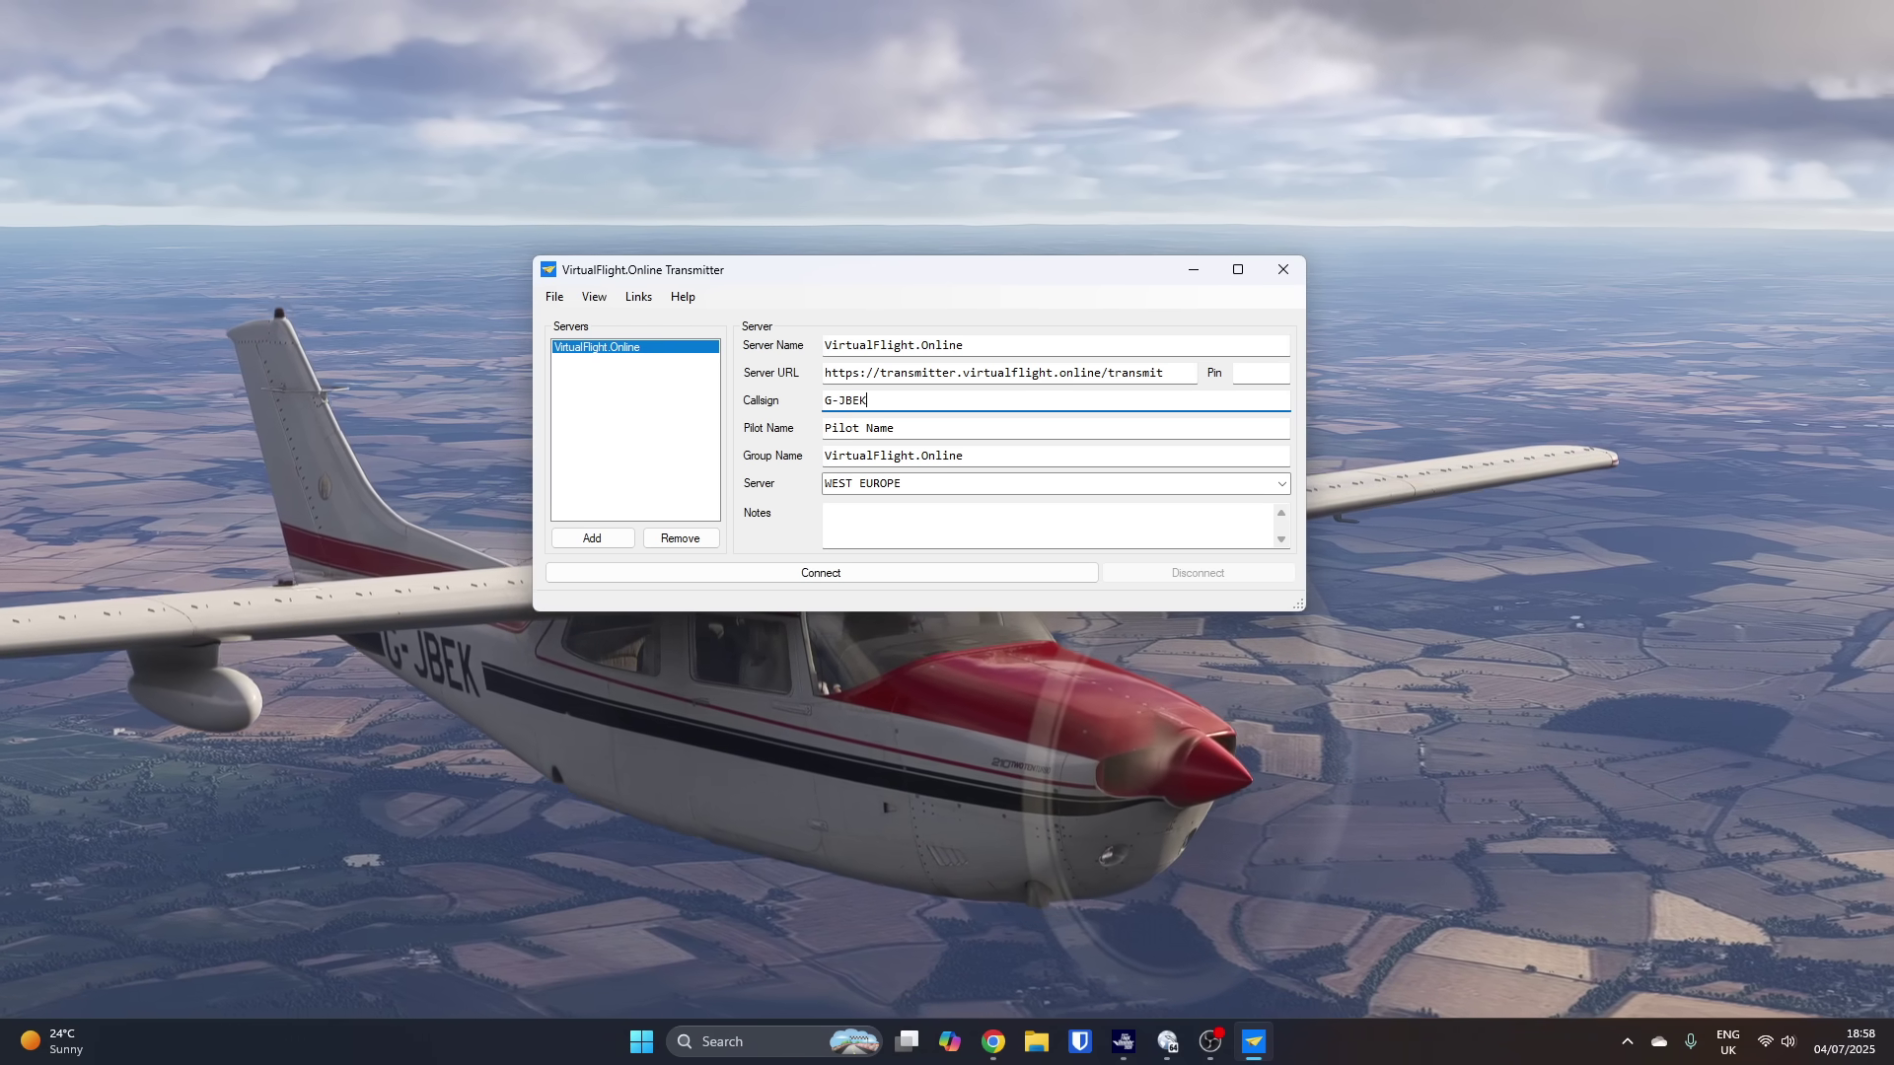
key("Tab")
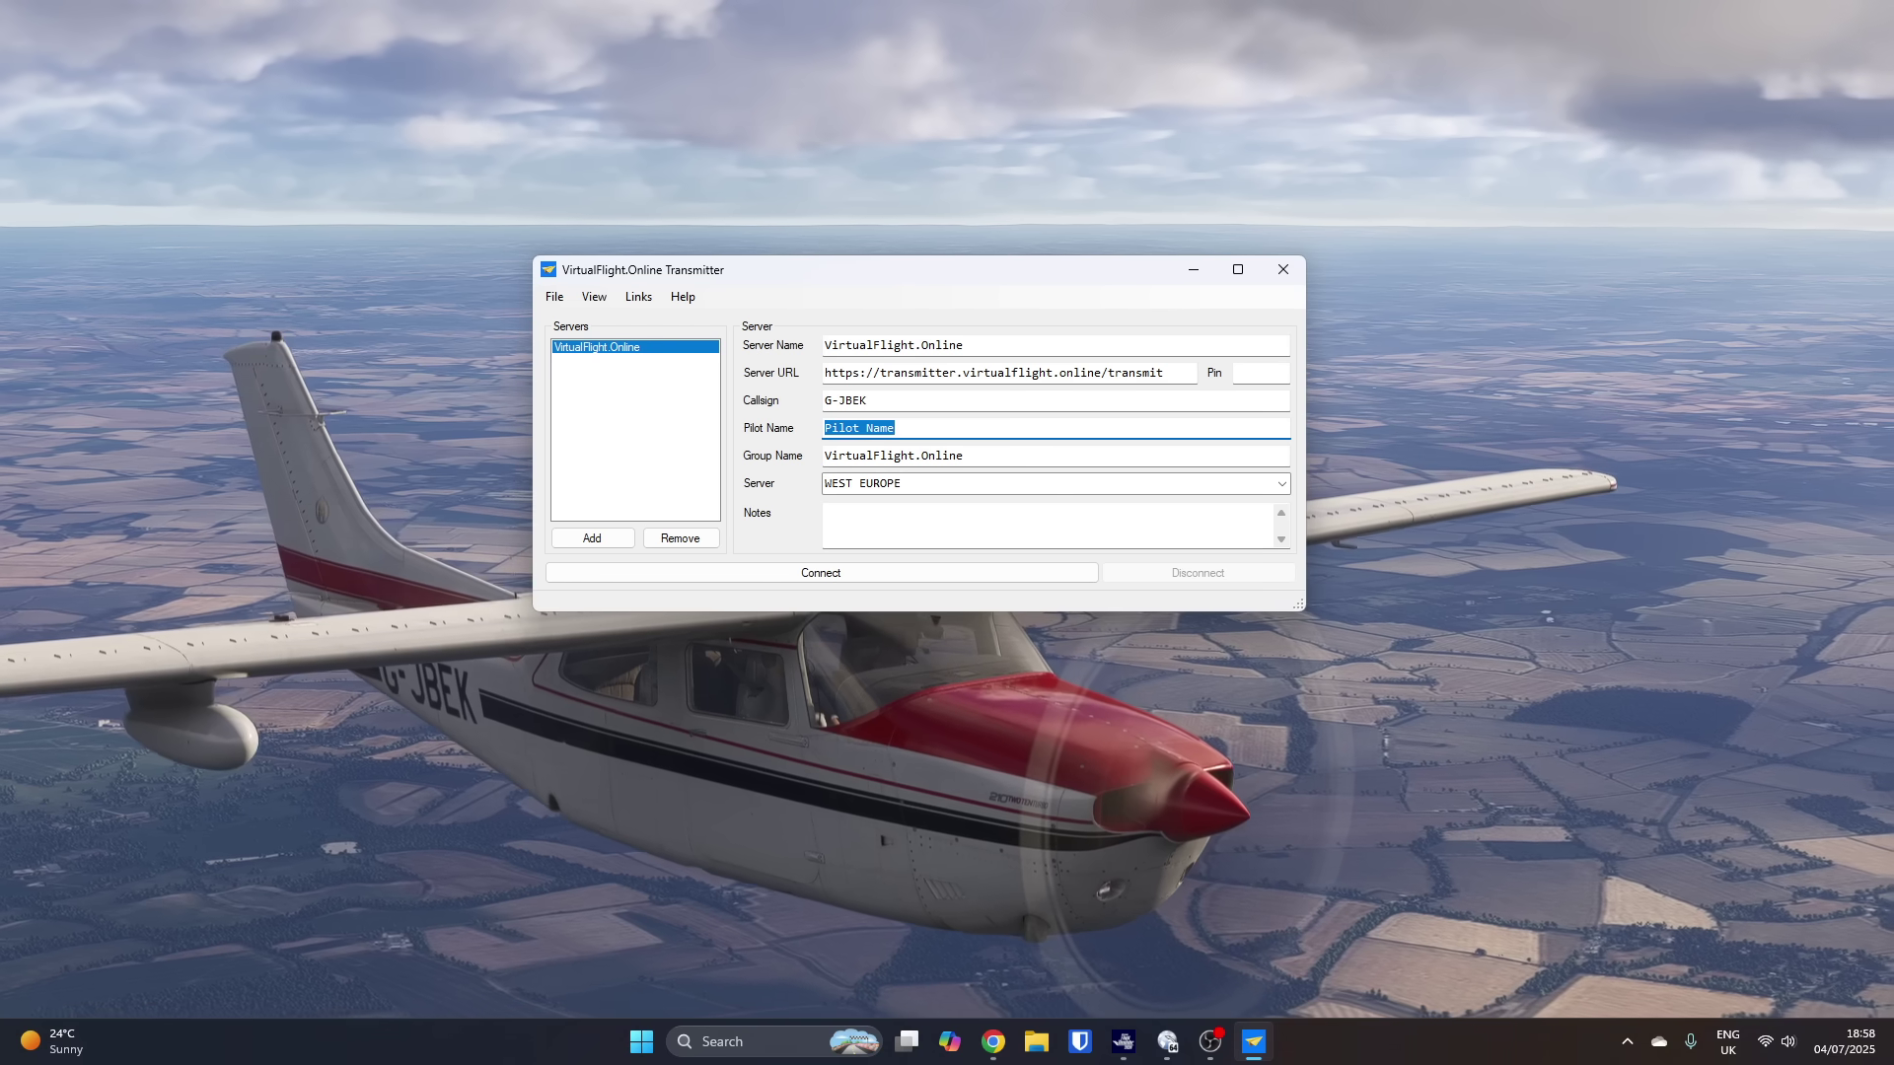
type("j")
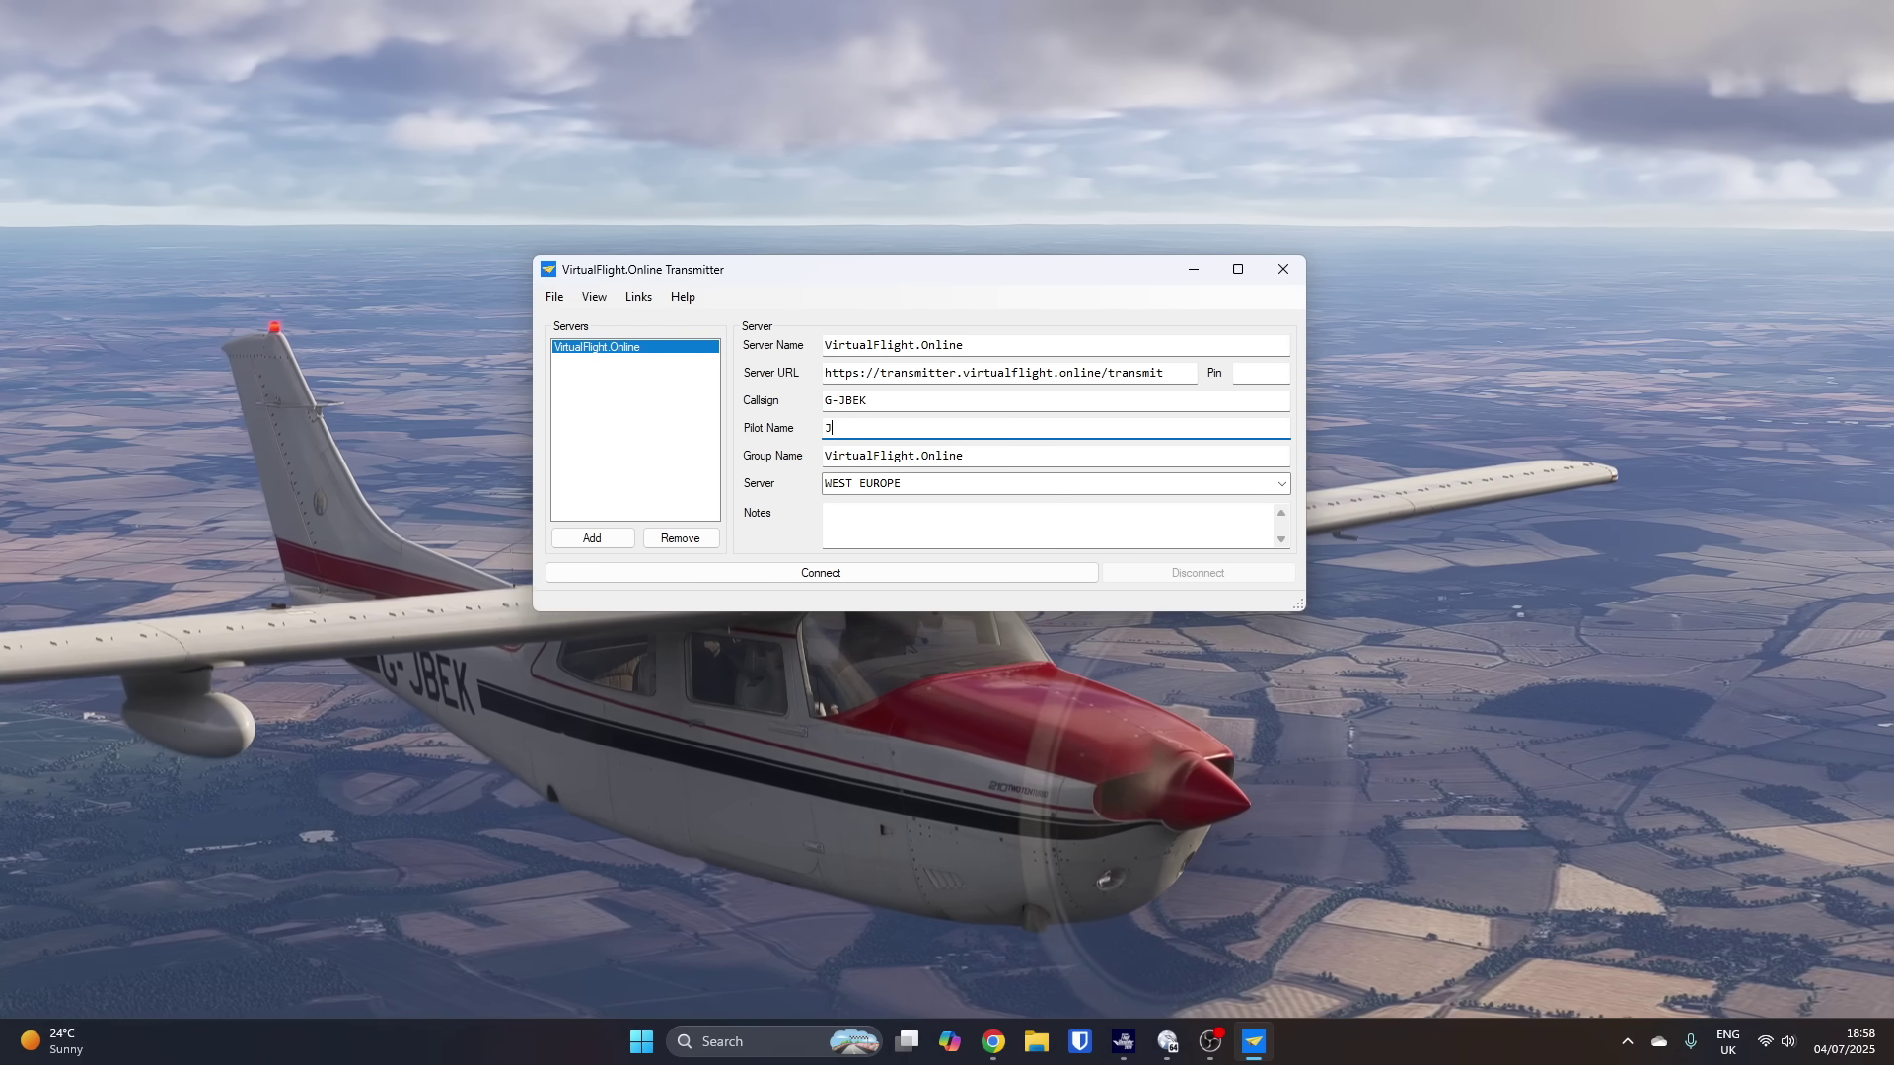
type("onathan Beckett")
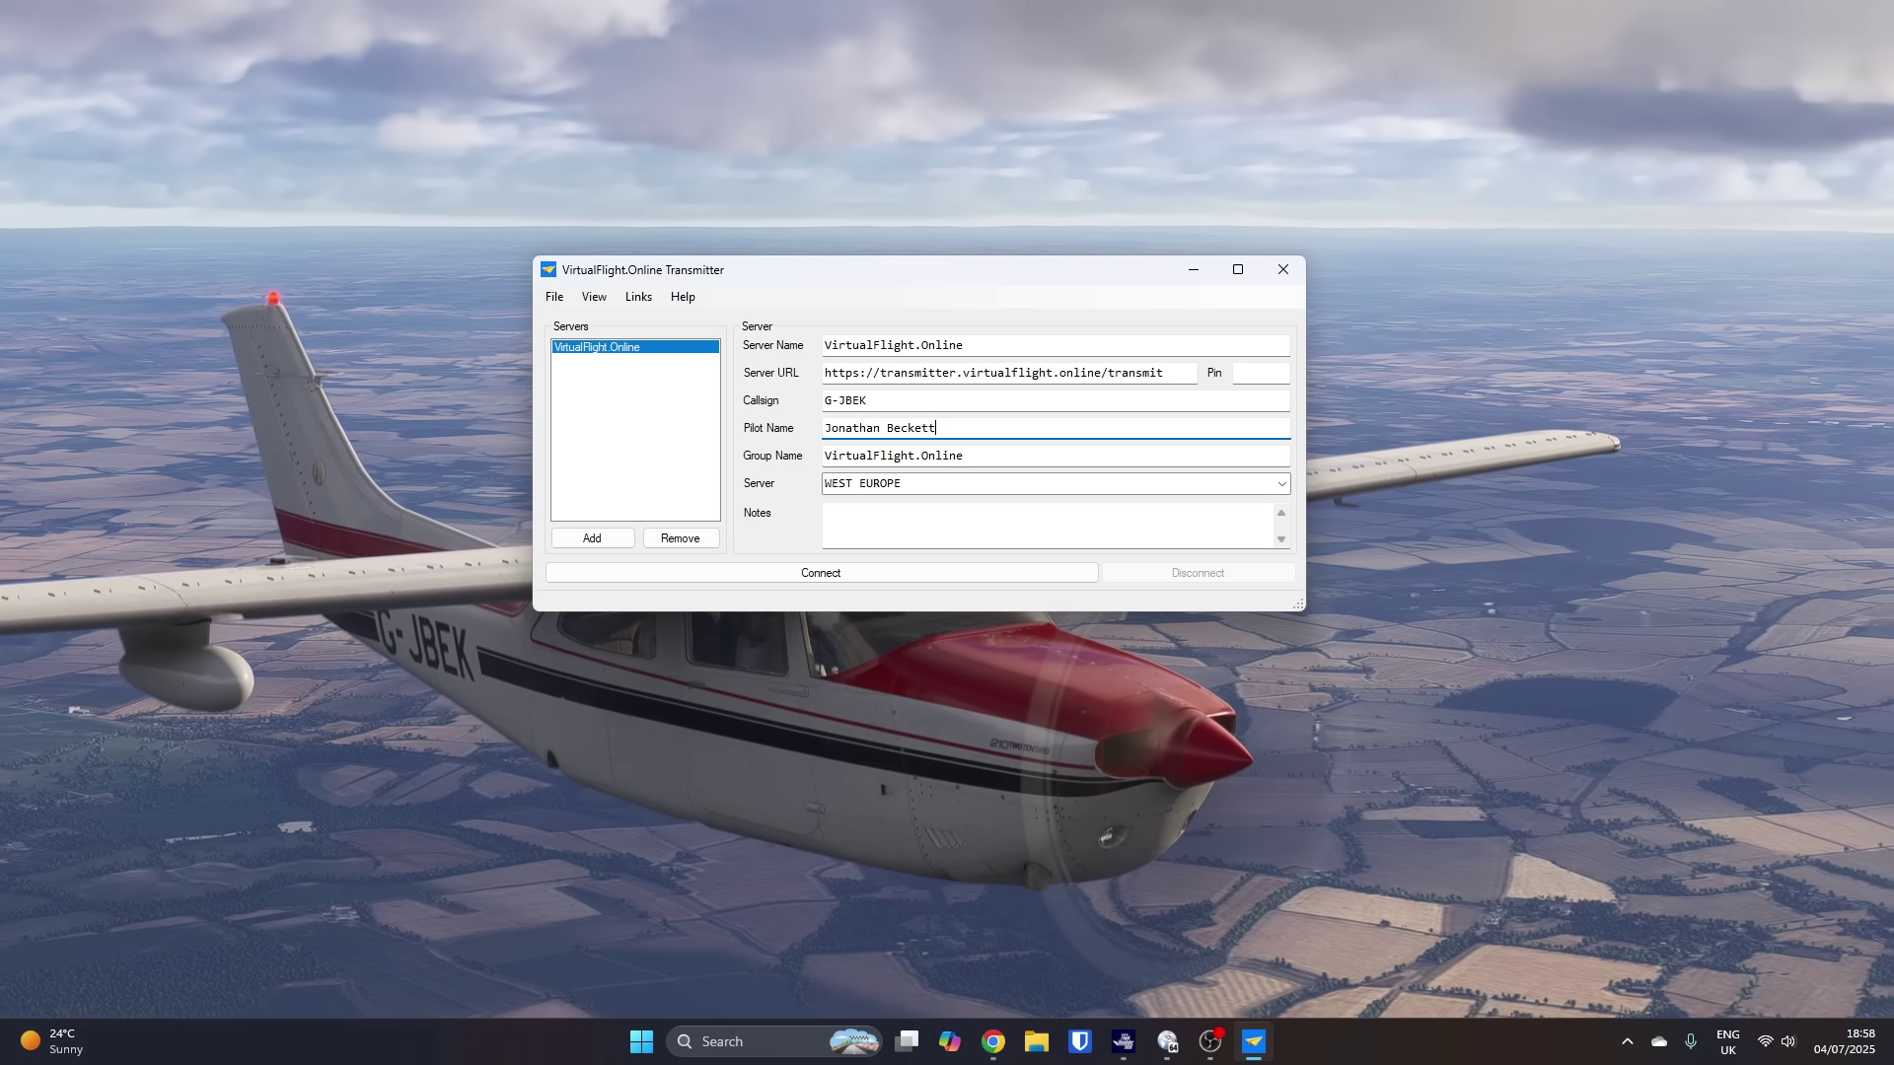
left_click(873, 574)
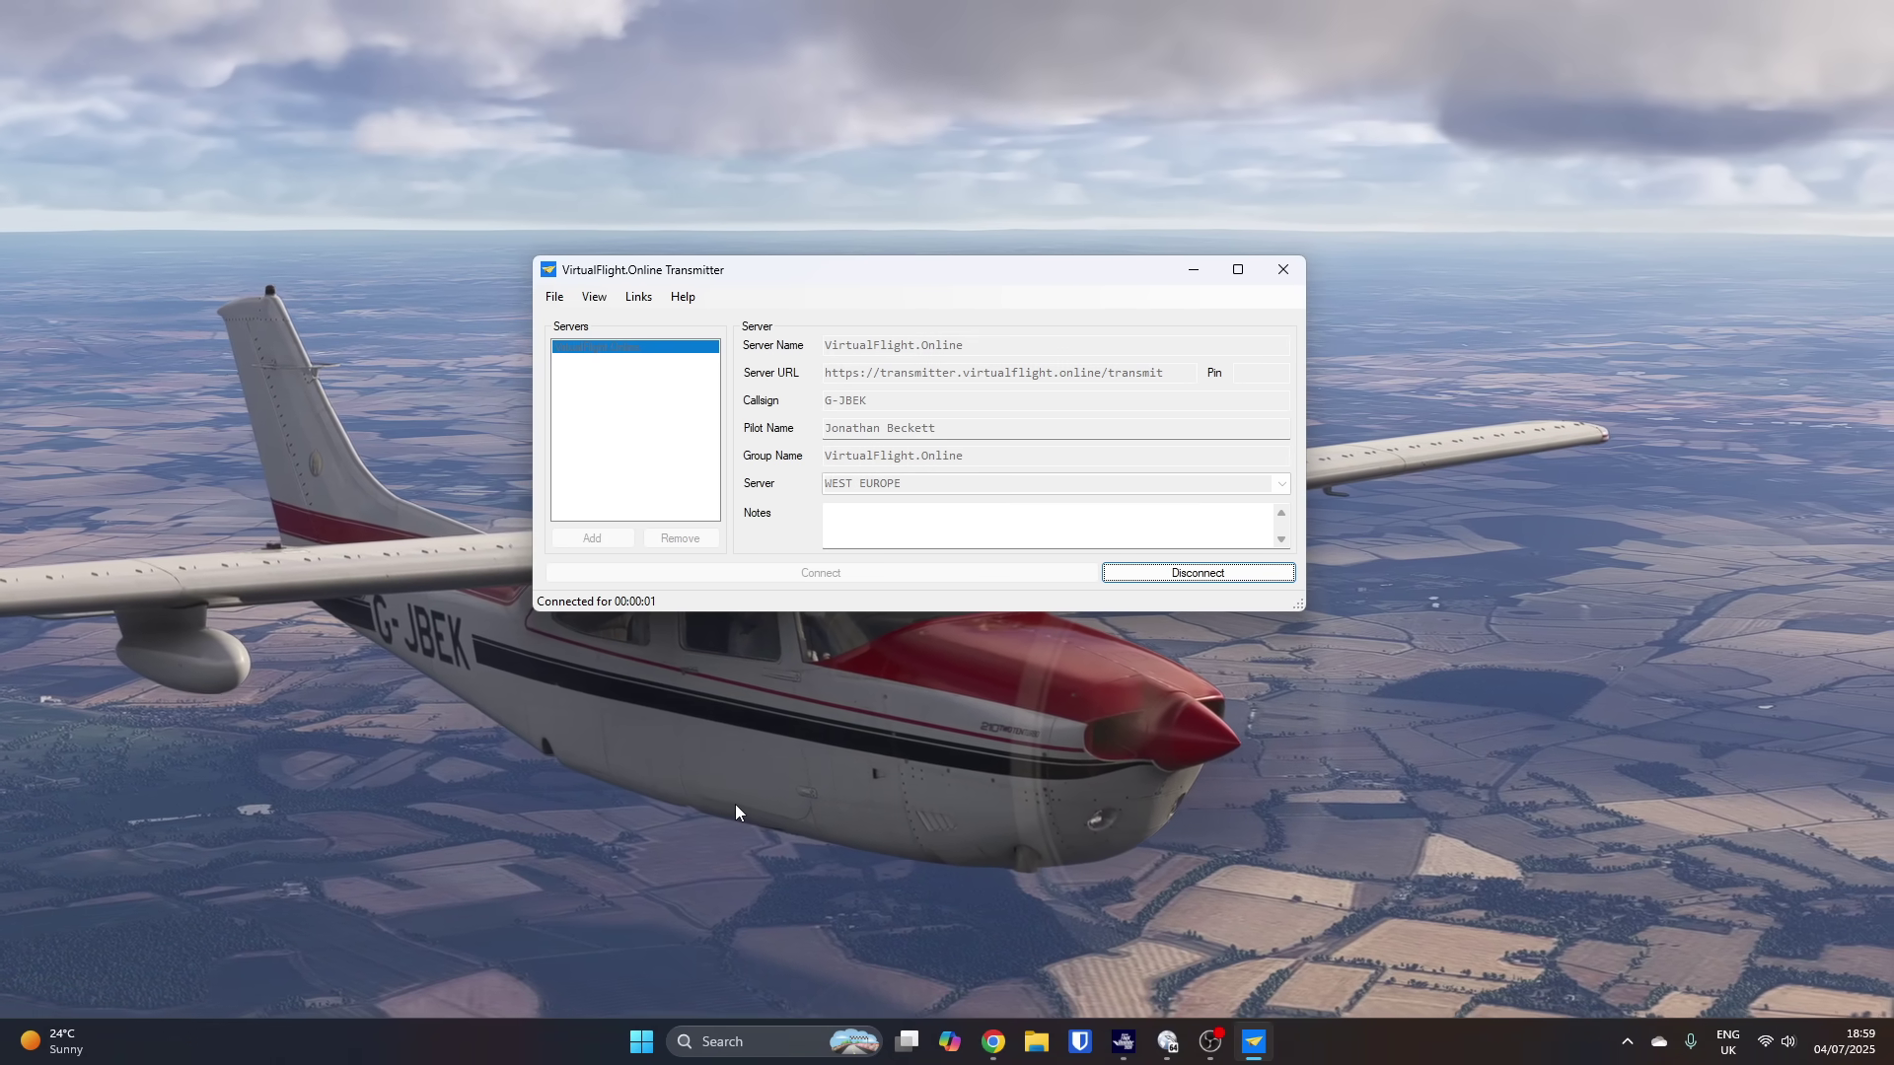
left_click(1148, 574)
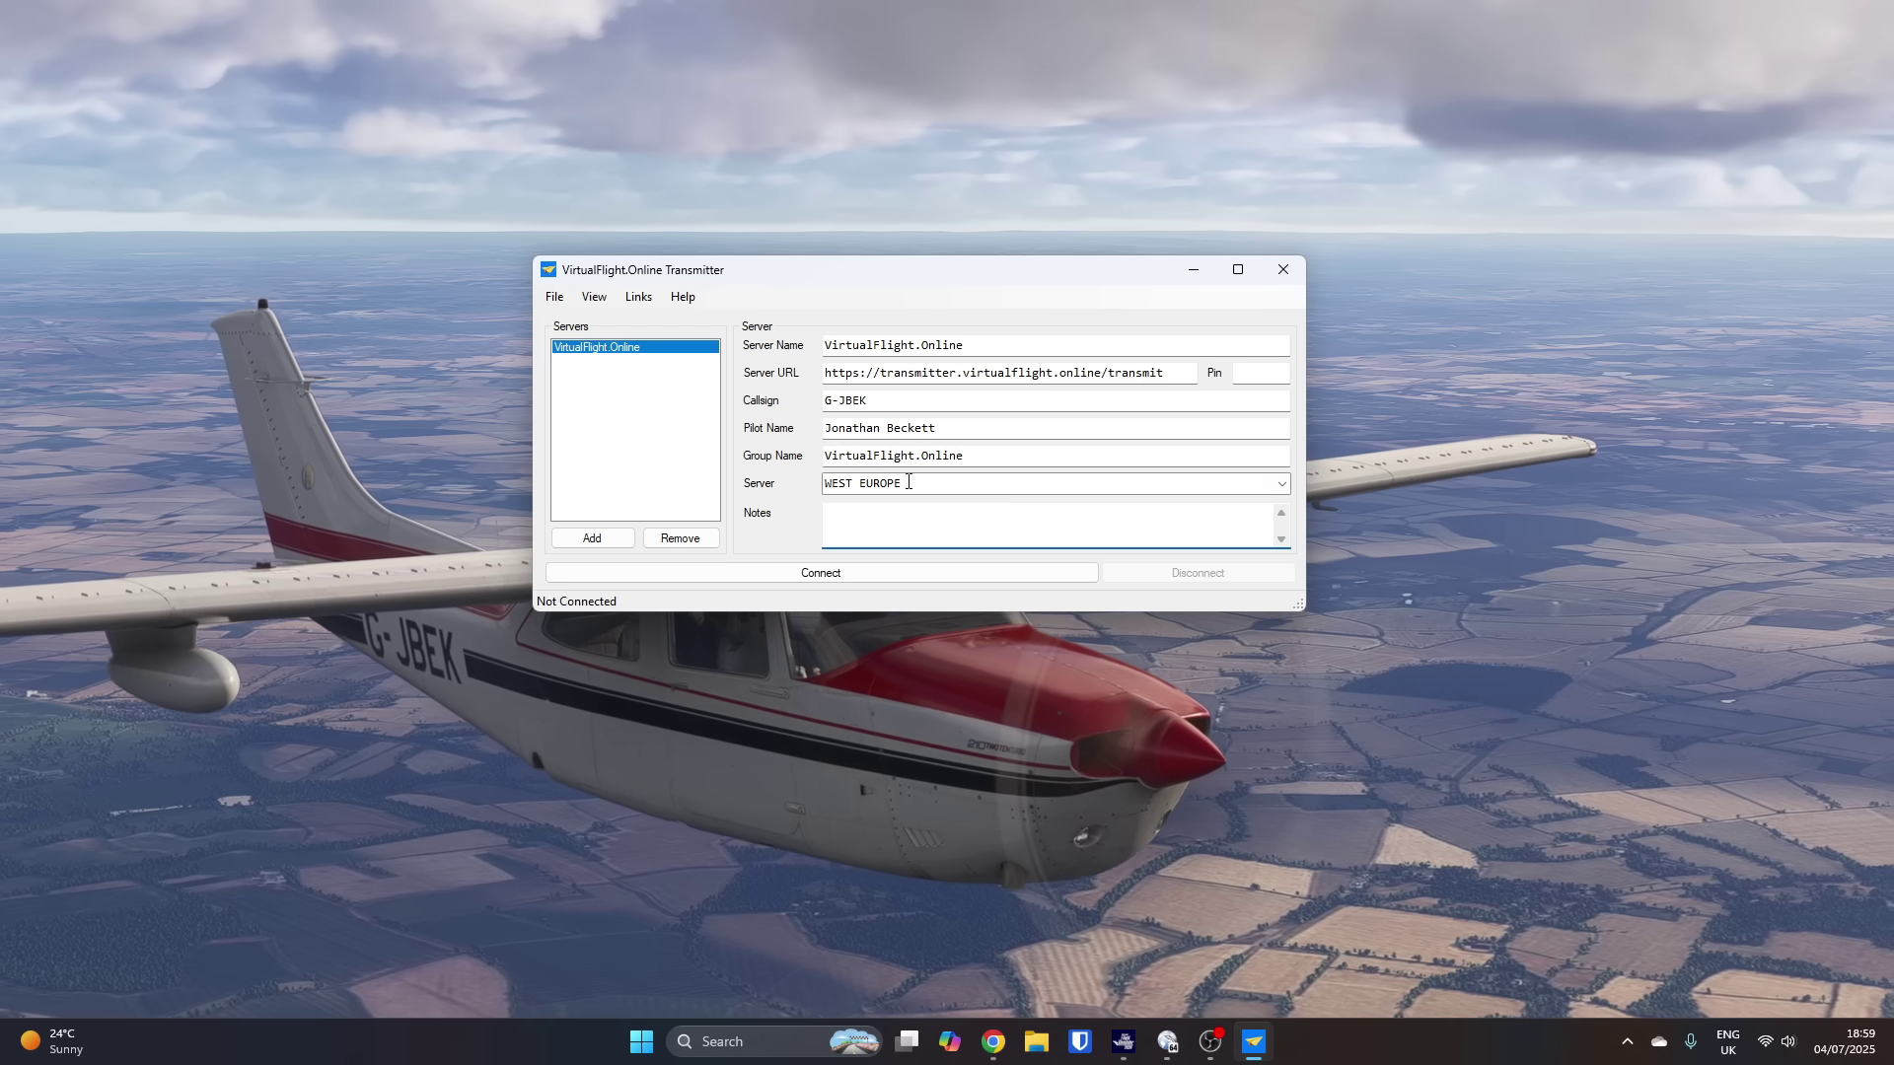
left_click(1281, 485)
left_click(1281, 487)
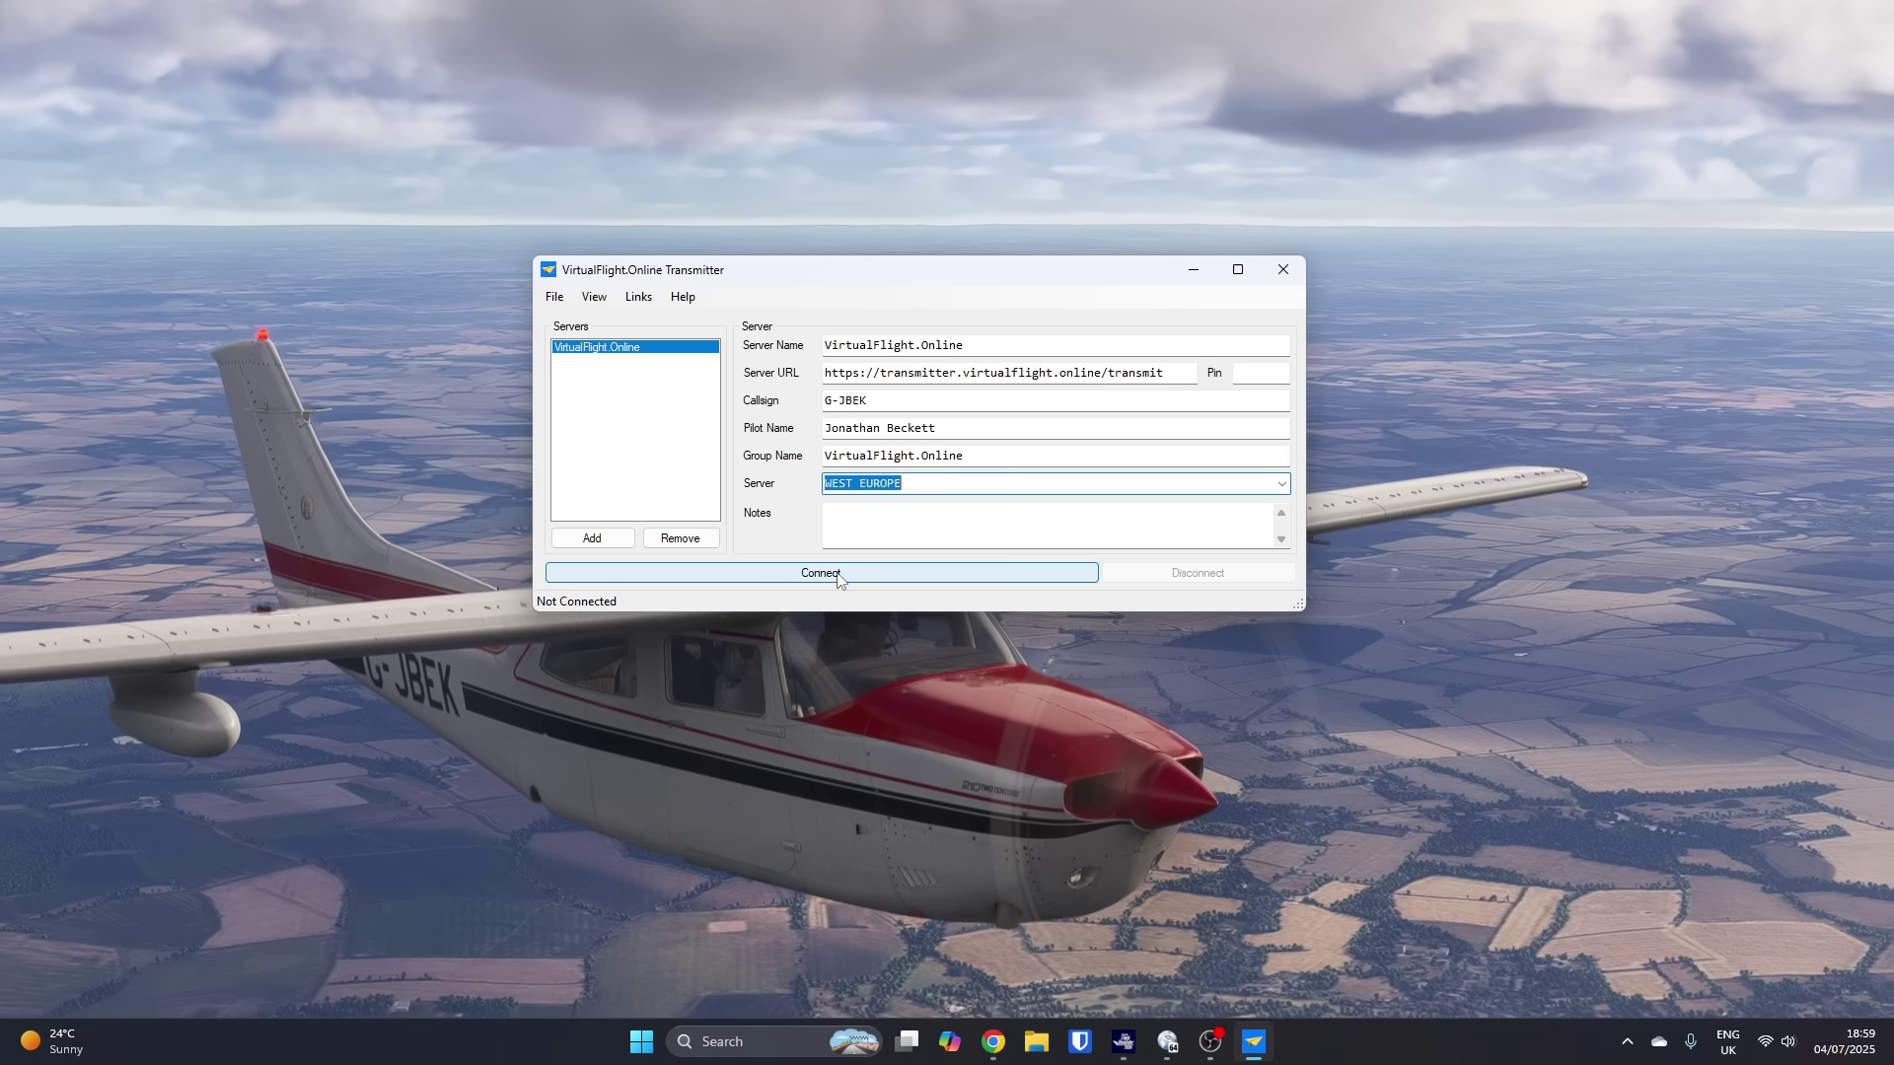
Step: Connect Transmitter to VirtualFlight.Online on the WEST EUROPE server and minimise its window
left_click(837, 576)
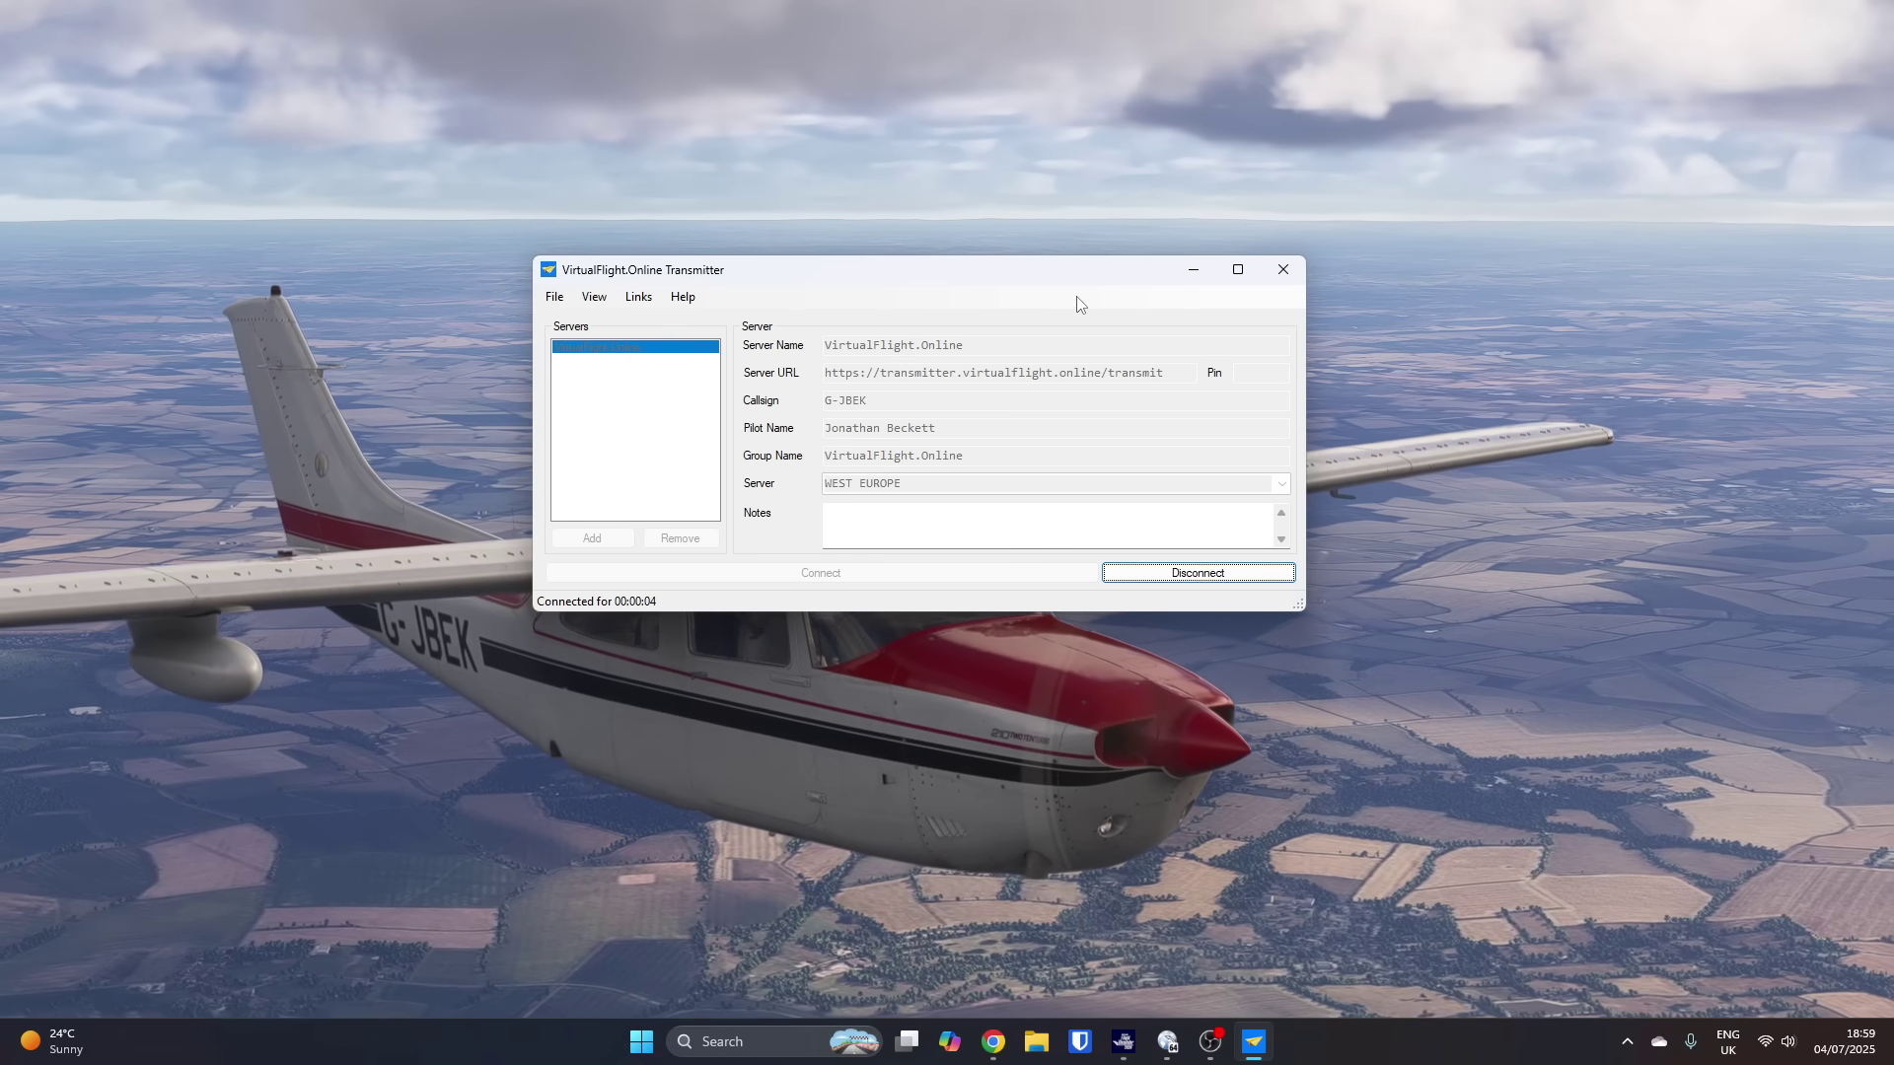
left_click(1190, 276)
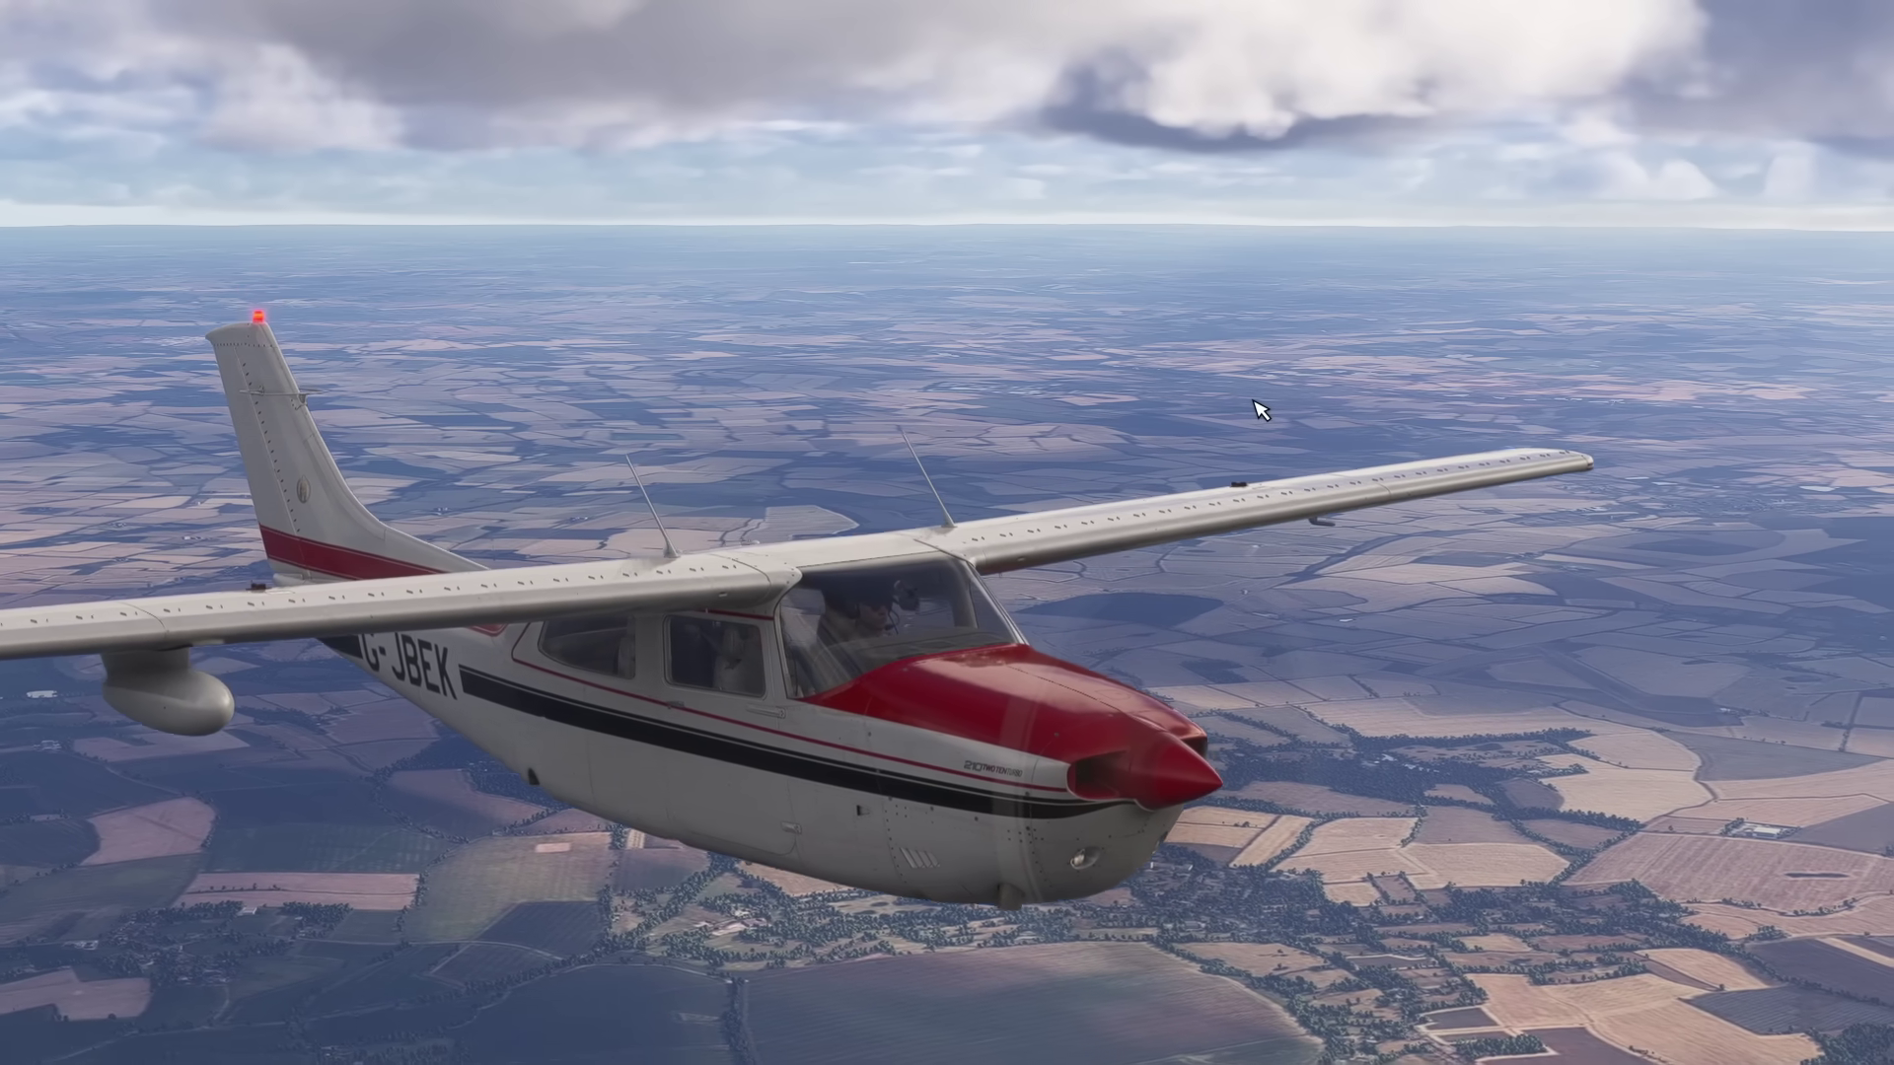
Step: Switch to Little Navmap and examine the map around the aircraft's position near Cambridge
key("alt+Tab")
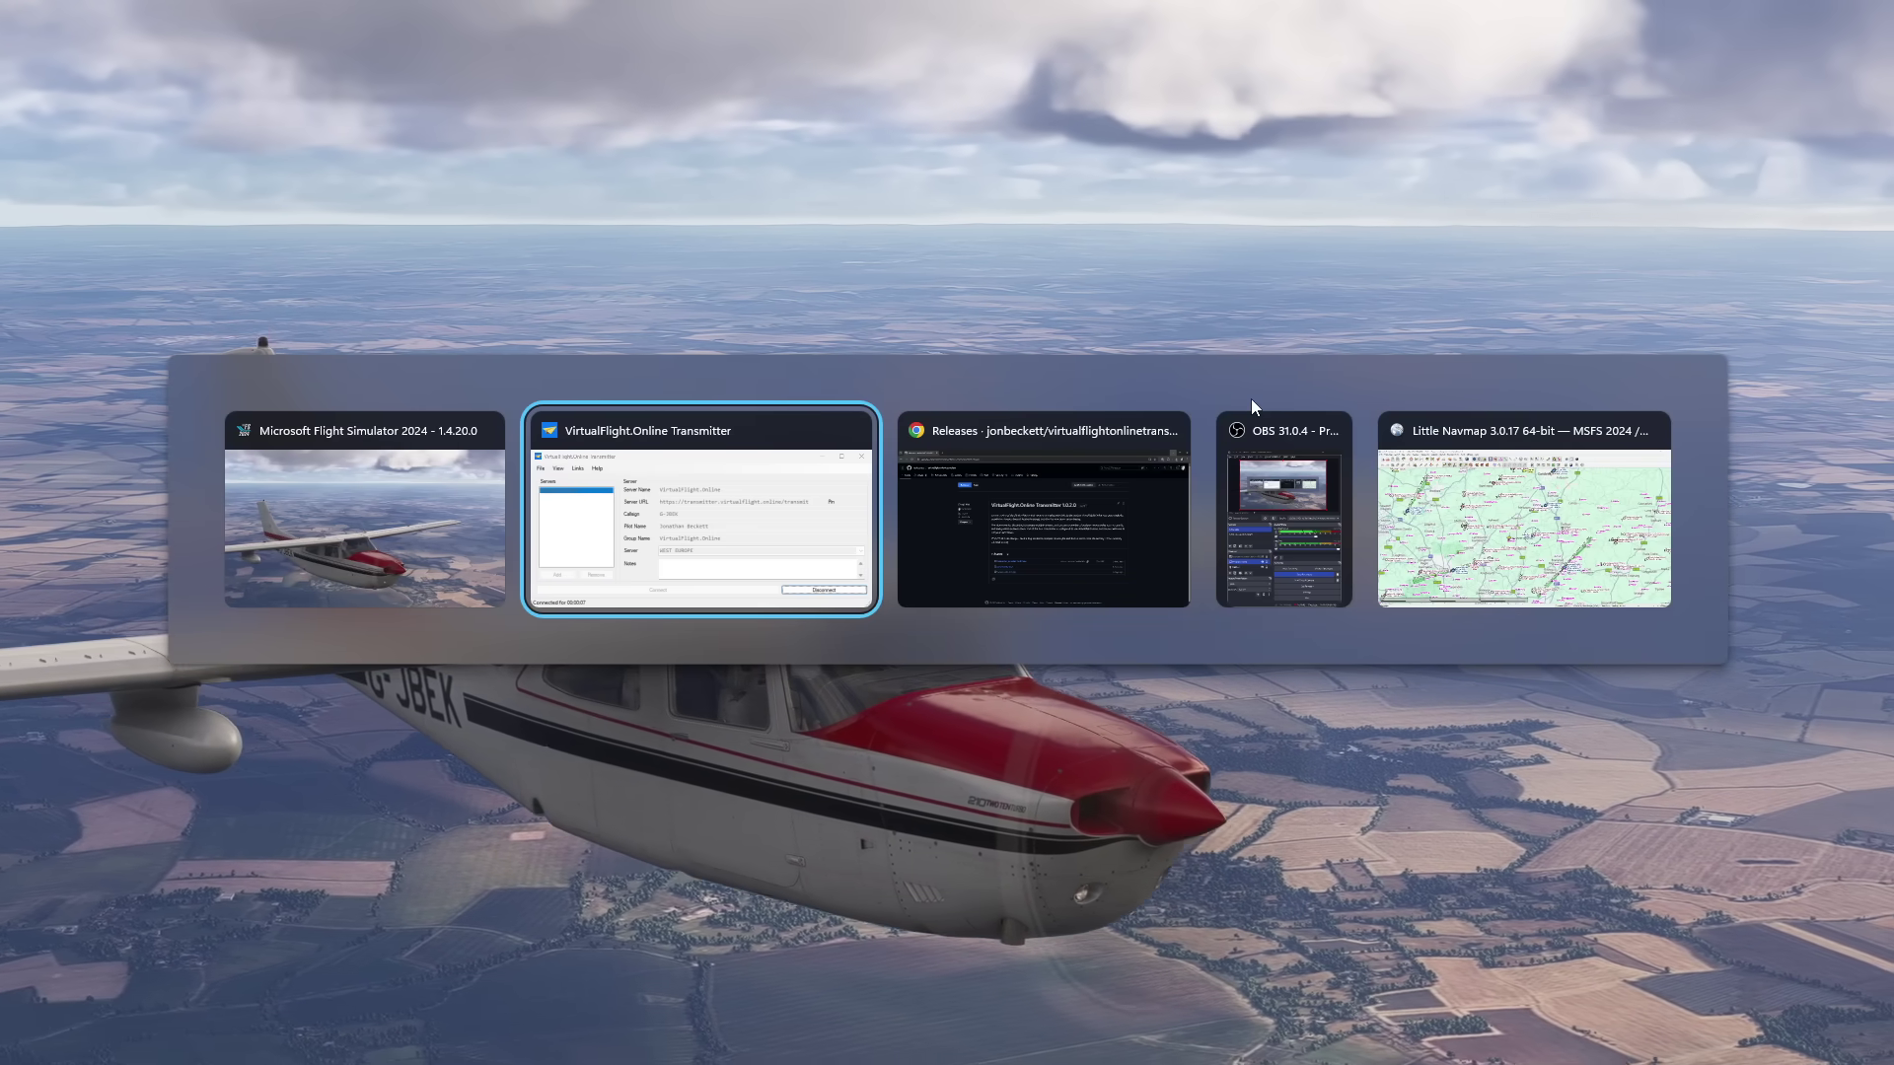
key("alt+Tab")
key("alt+Tab")
key("alt+Tab")
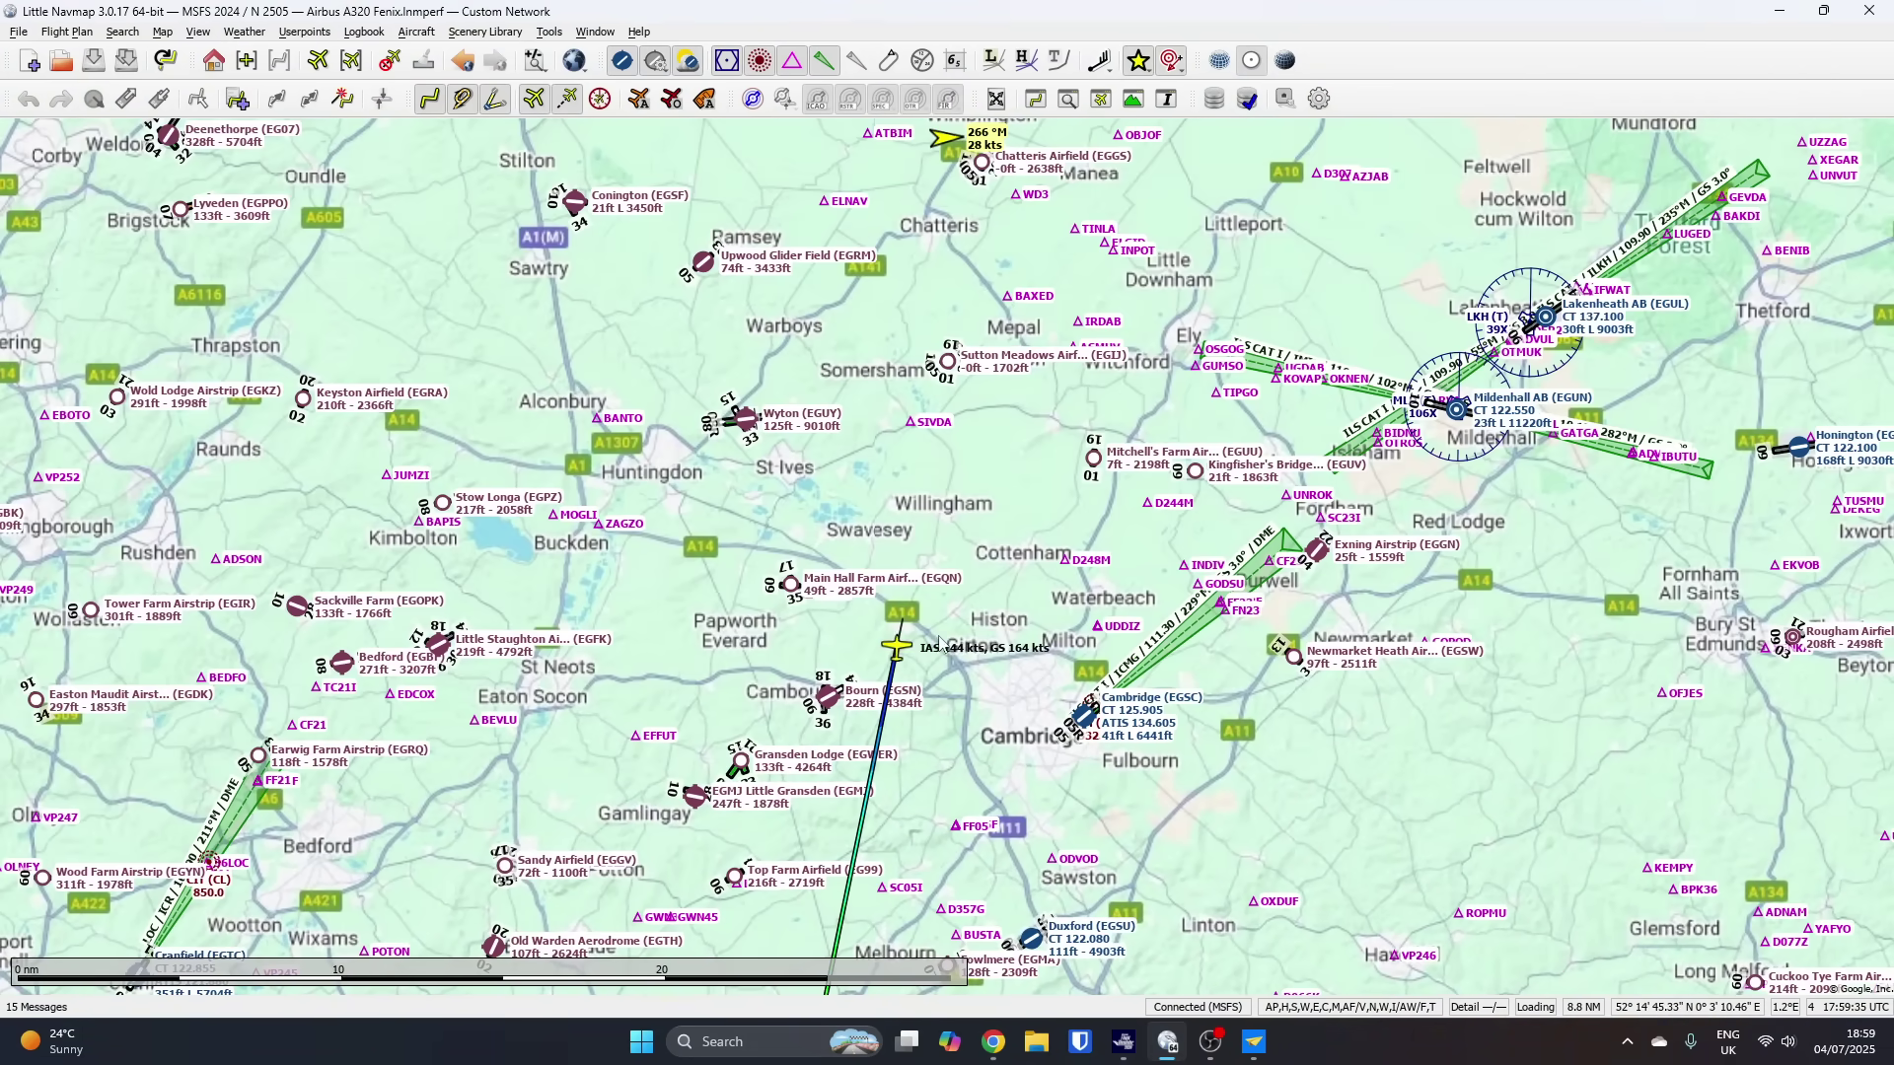
scroll(939, 643, "up", 2)
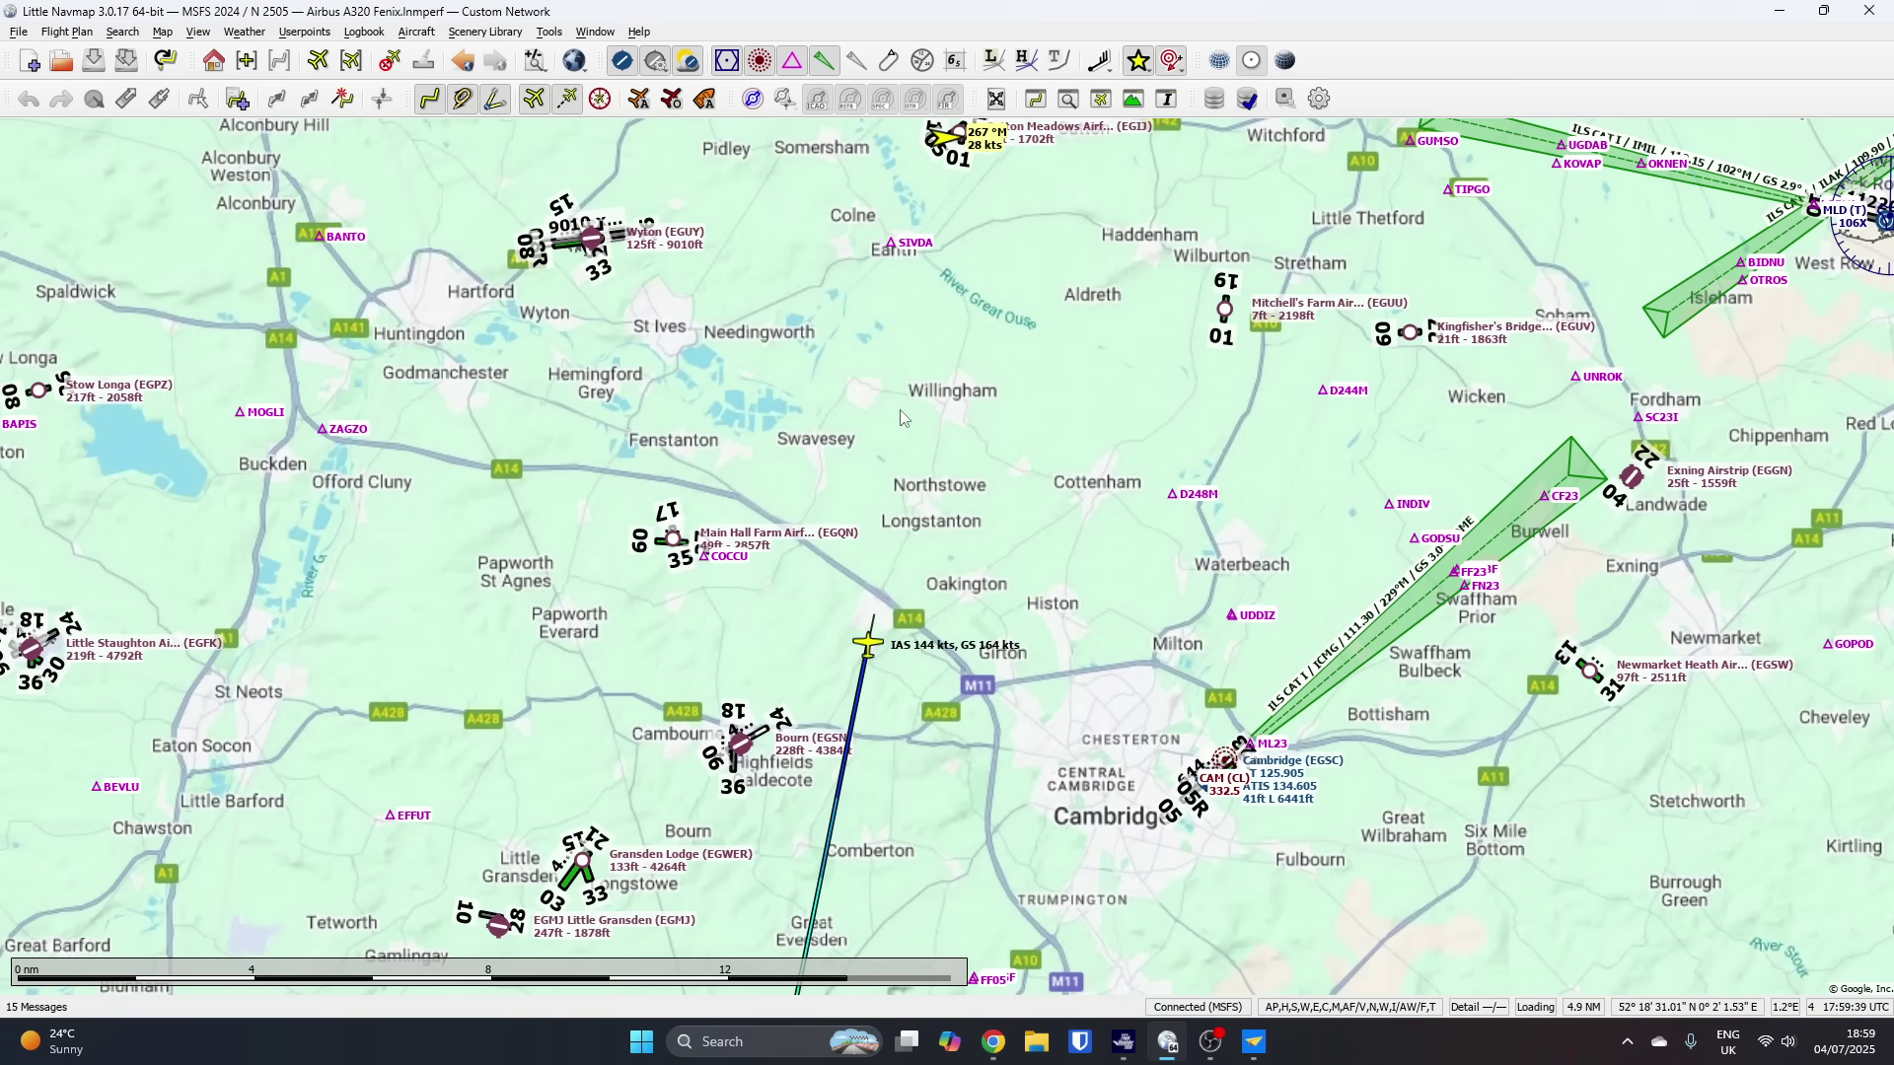
left_click_drag(896, 398, 859, 458)
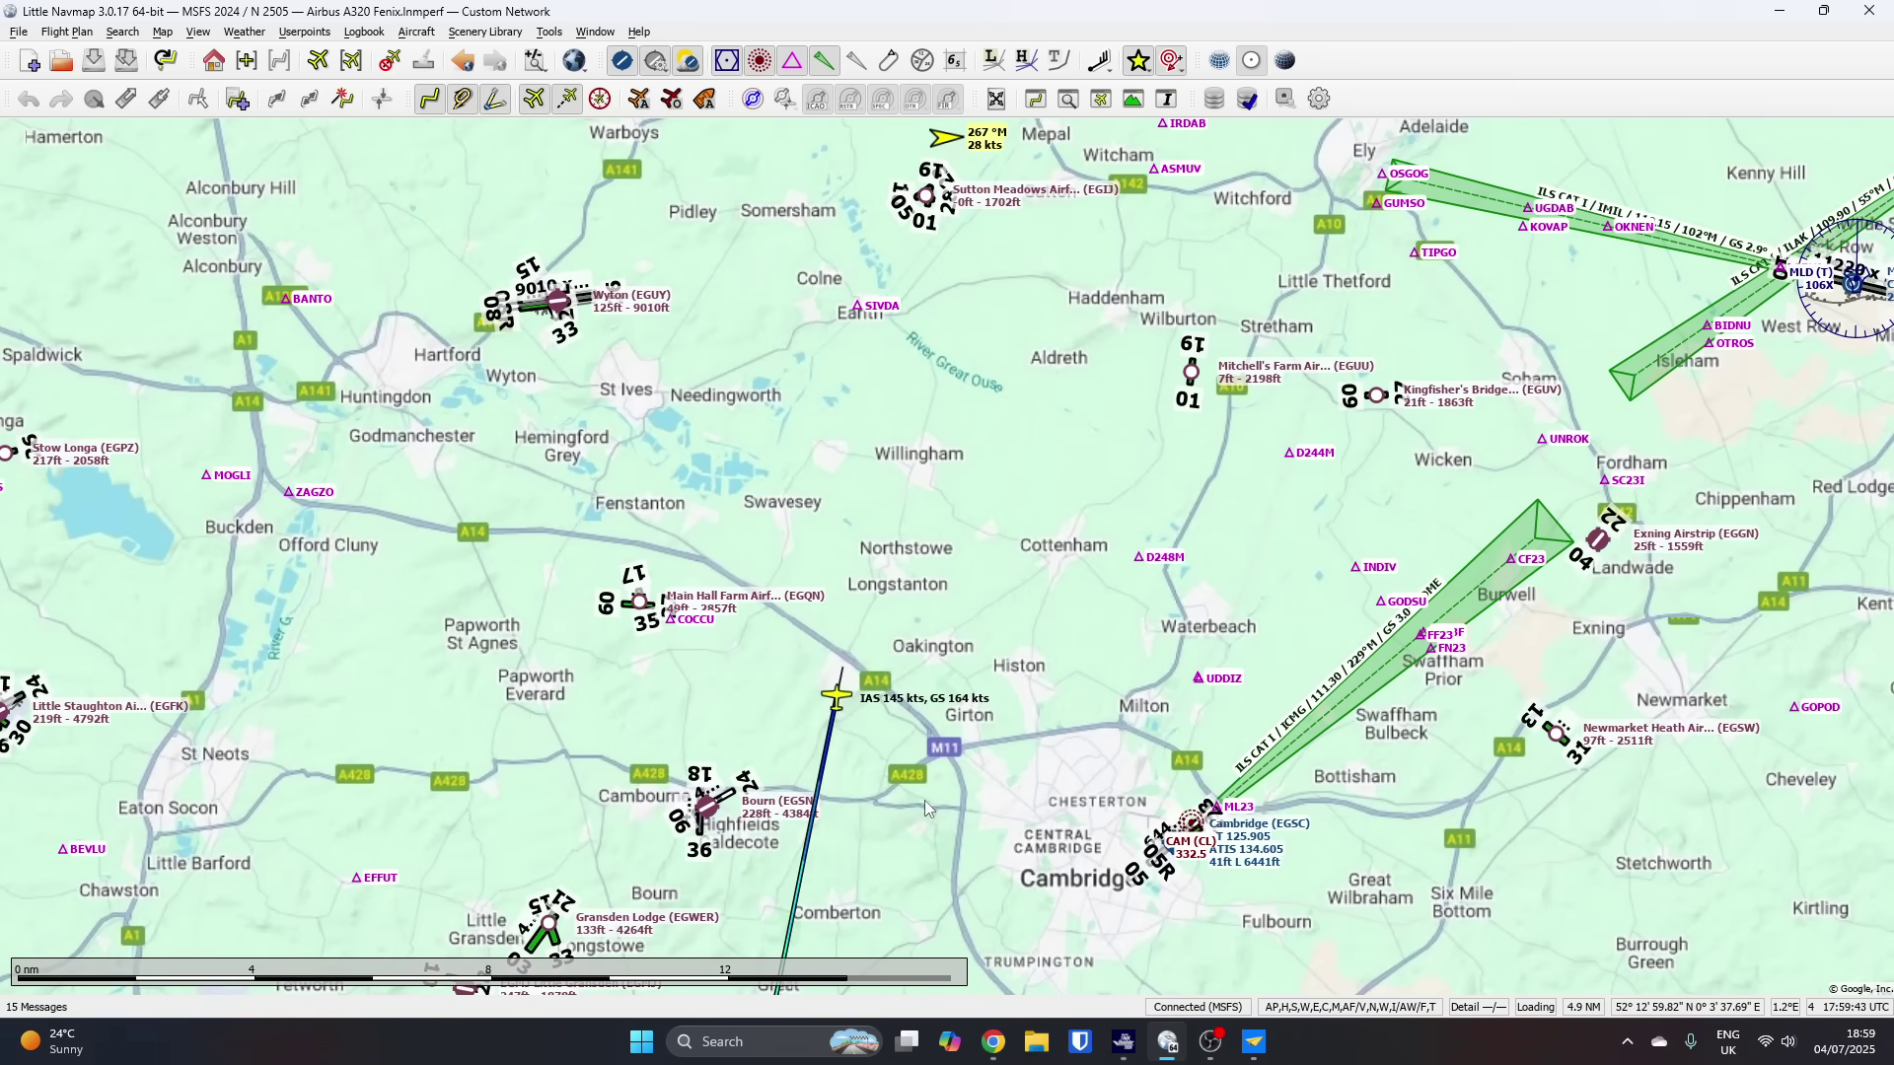
scroll(925, 801, "down", 2)
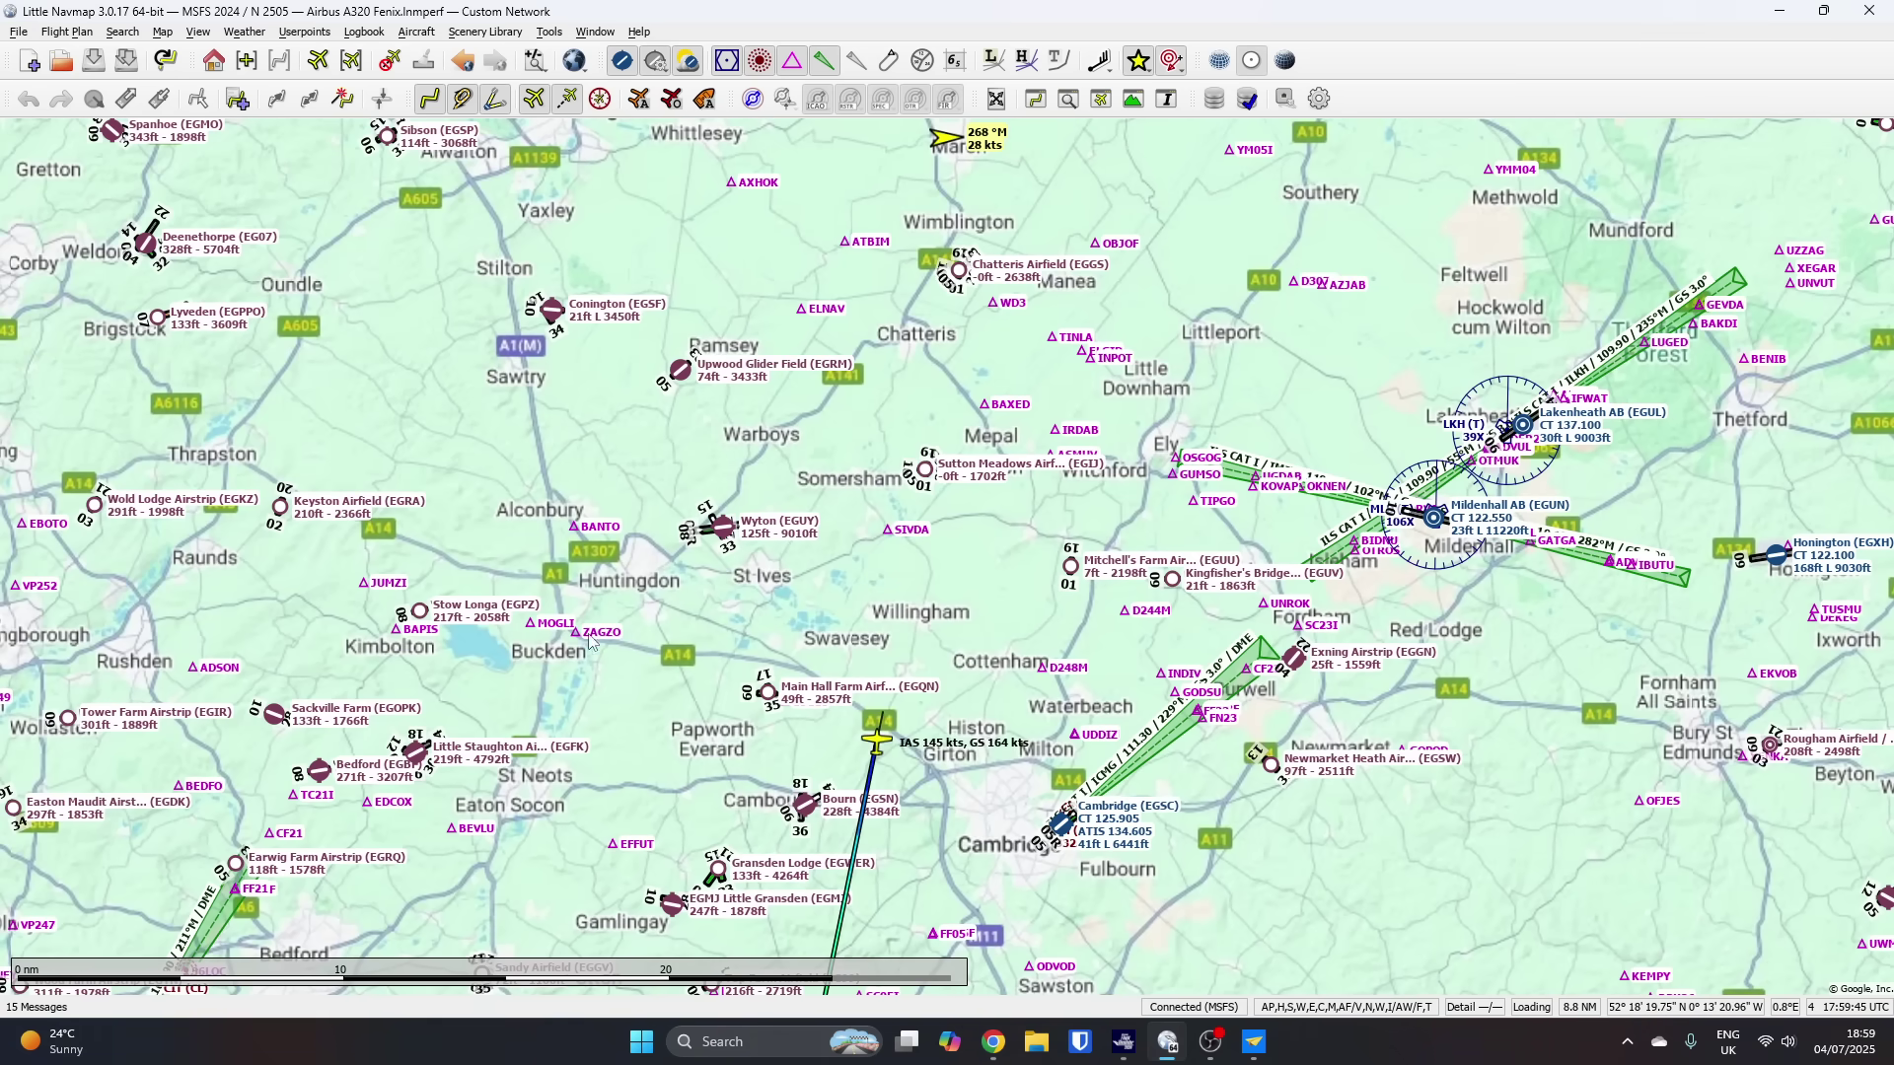
left_click_drag(610, 664, 566, 727)
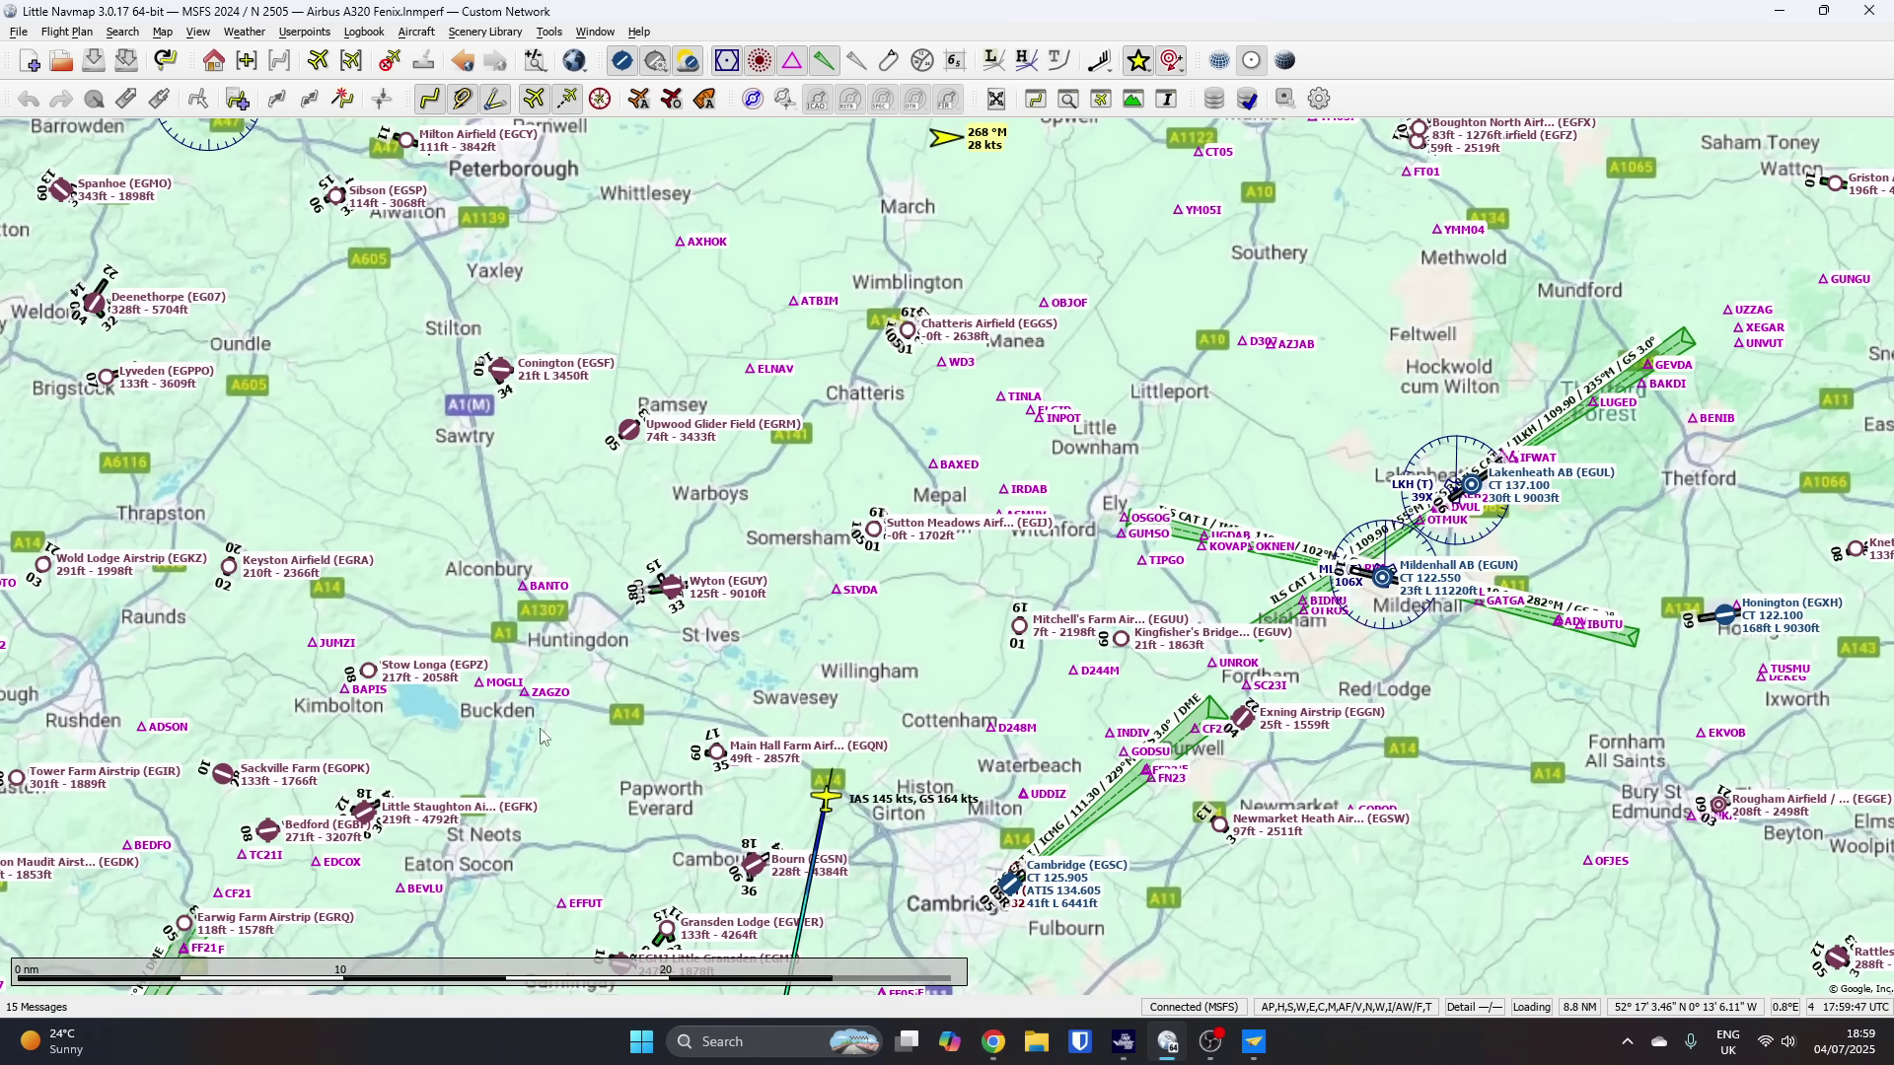
left_click(548, 32)
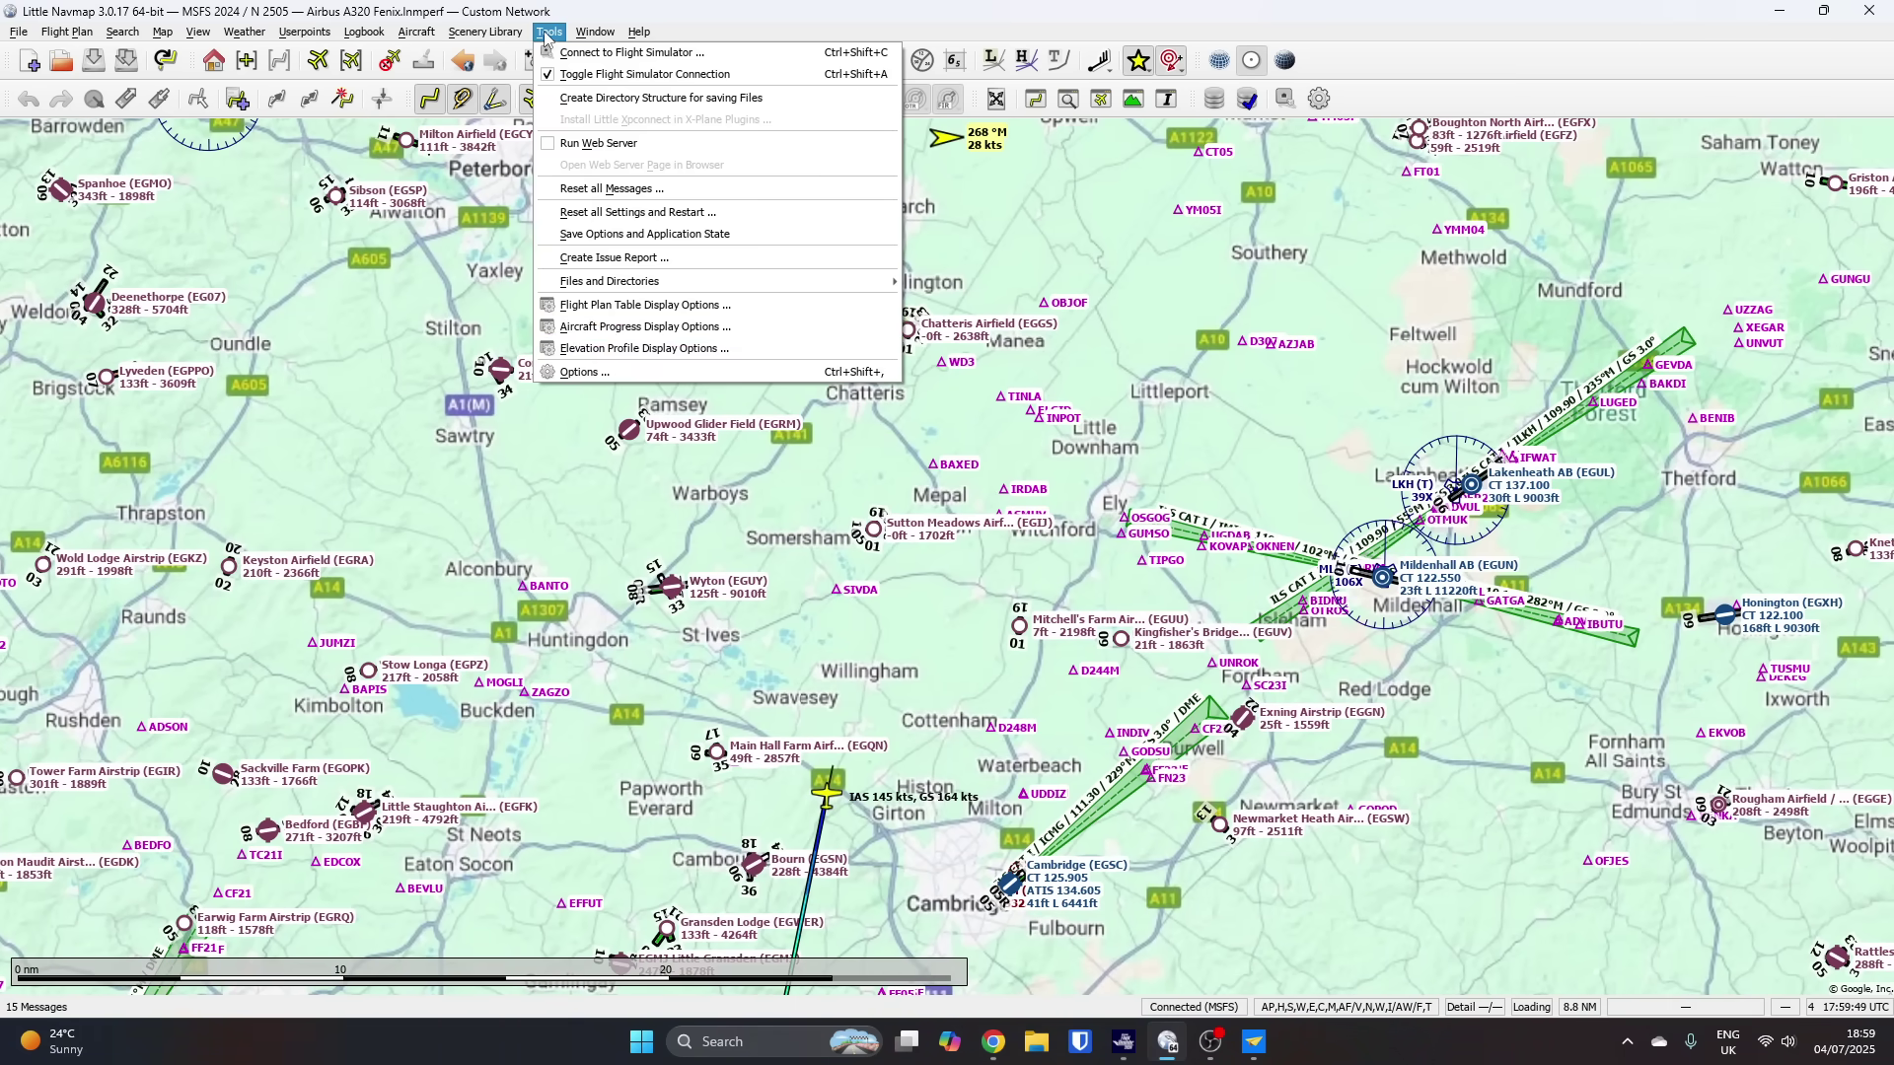
left_click(579, 373)
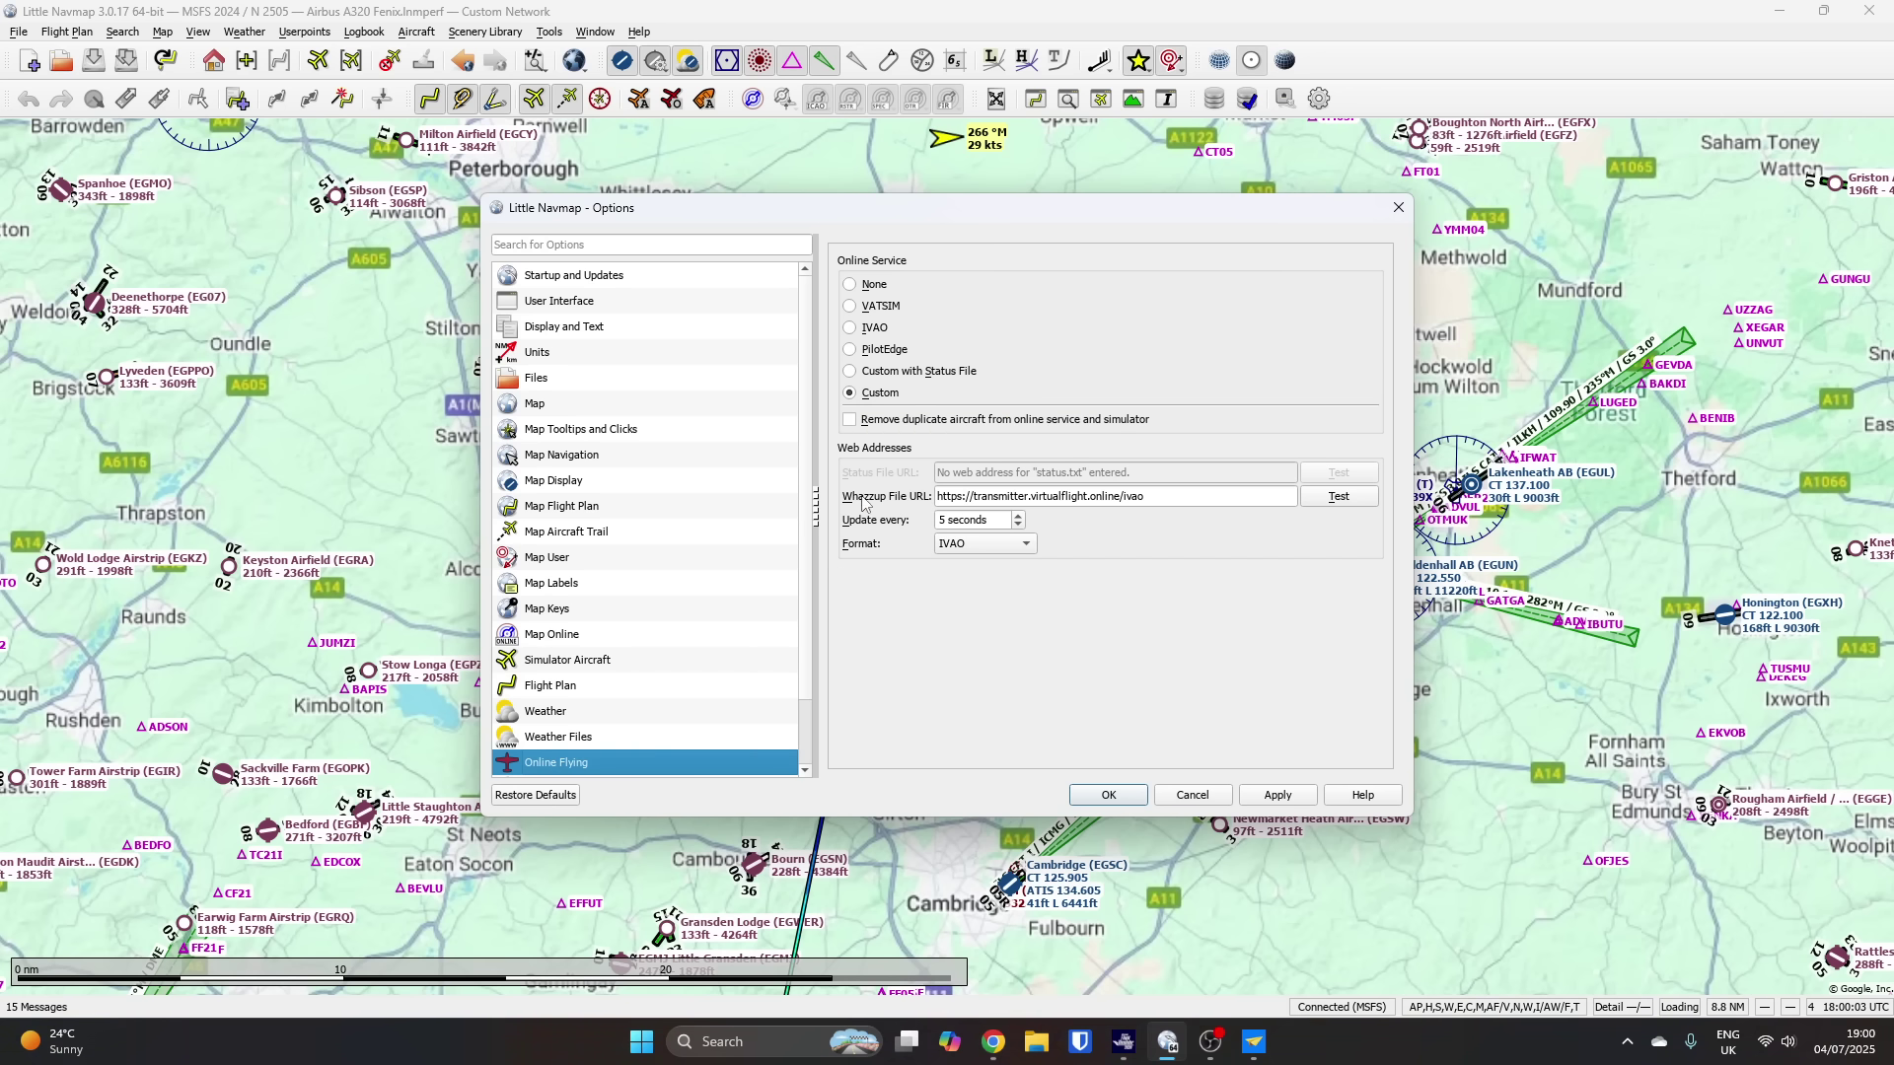
left_click(938, 497)
left_click_drag(1045, 495, 1178, 497)
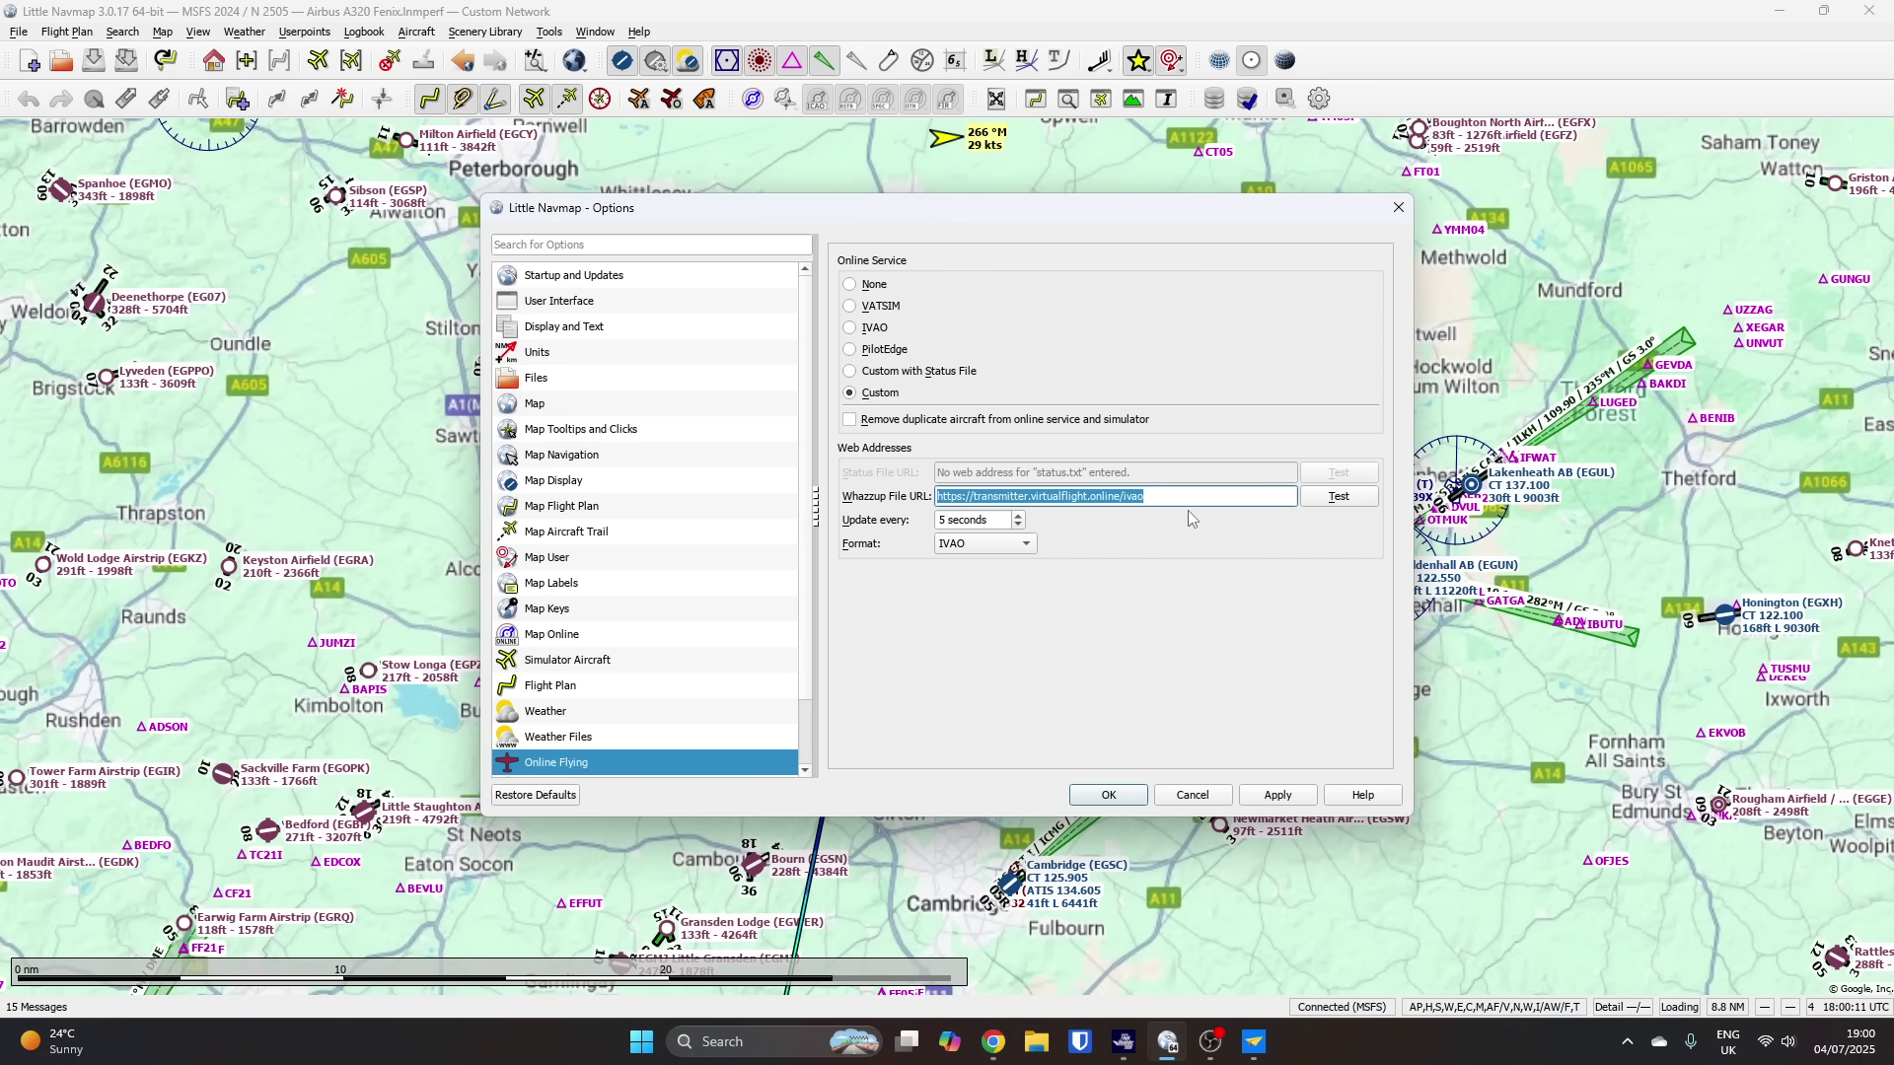
left_click(1326, 499)
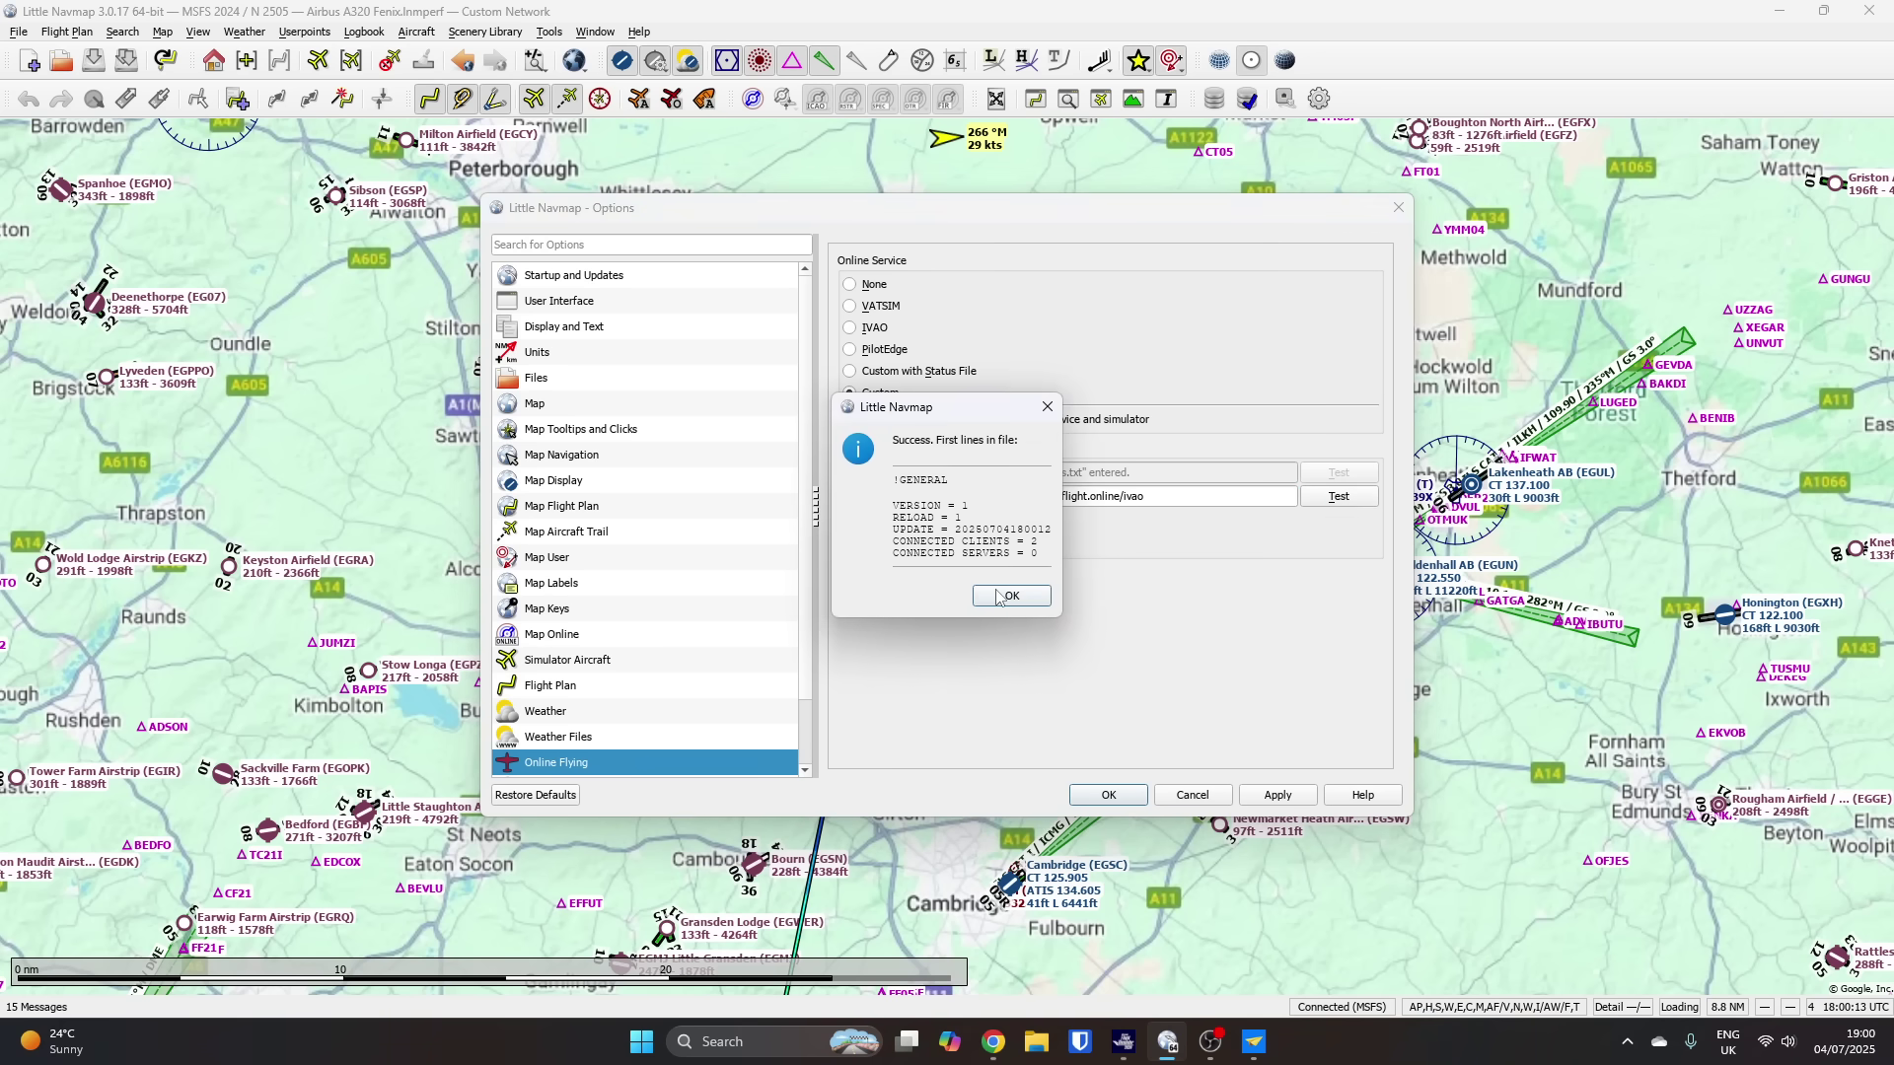
left_click(998, 597)
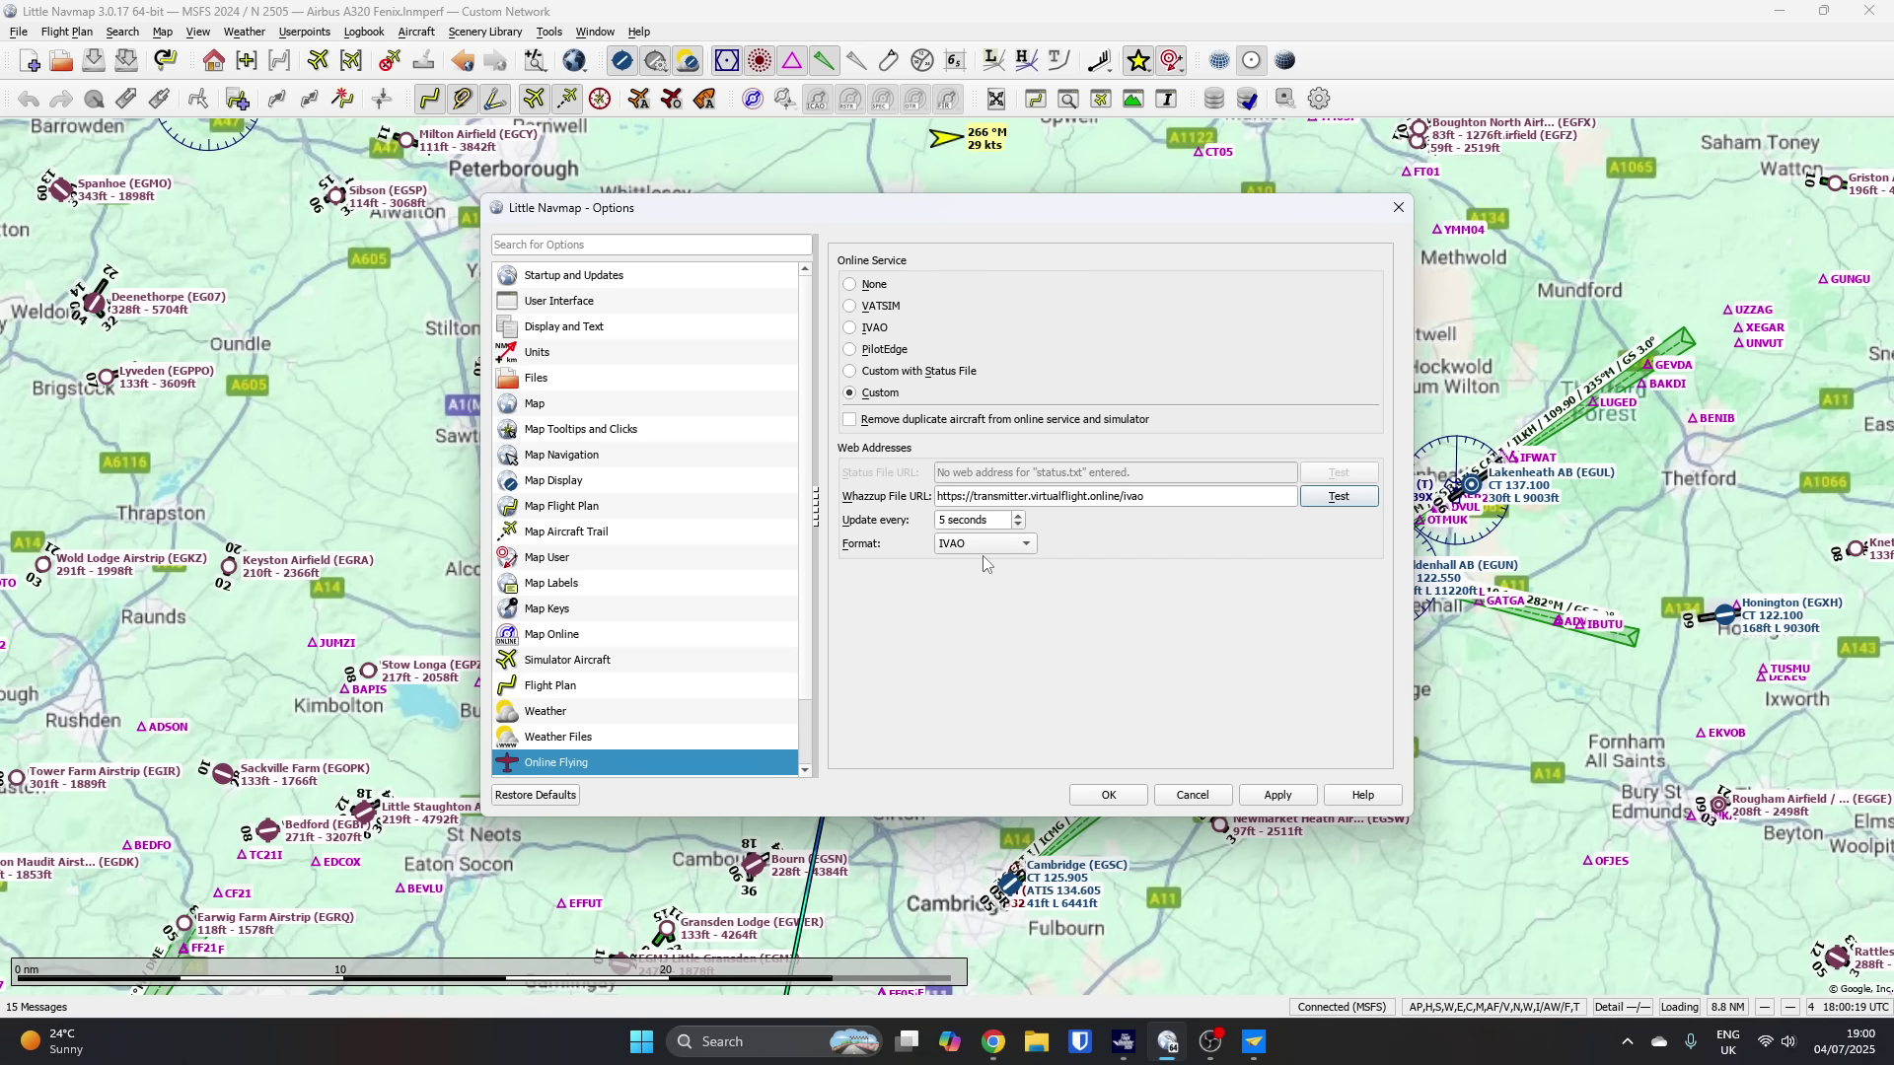
left_click(1272, 795)
left_click(1105, 797)
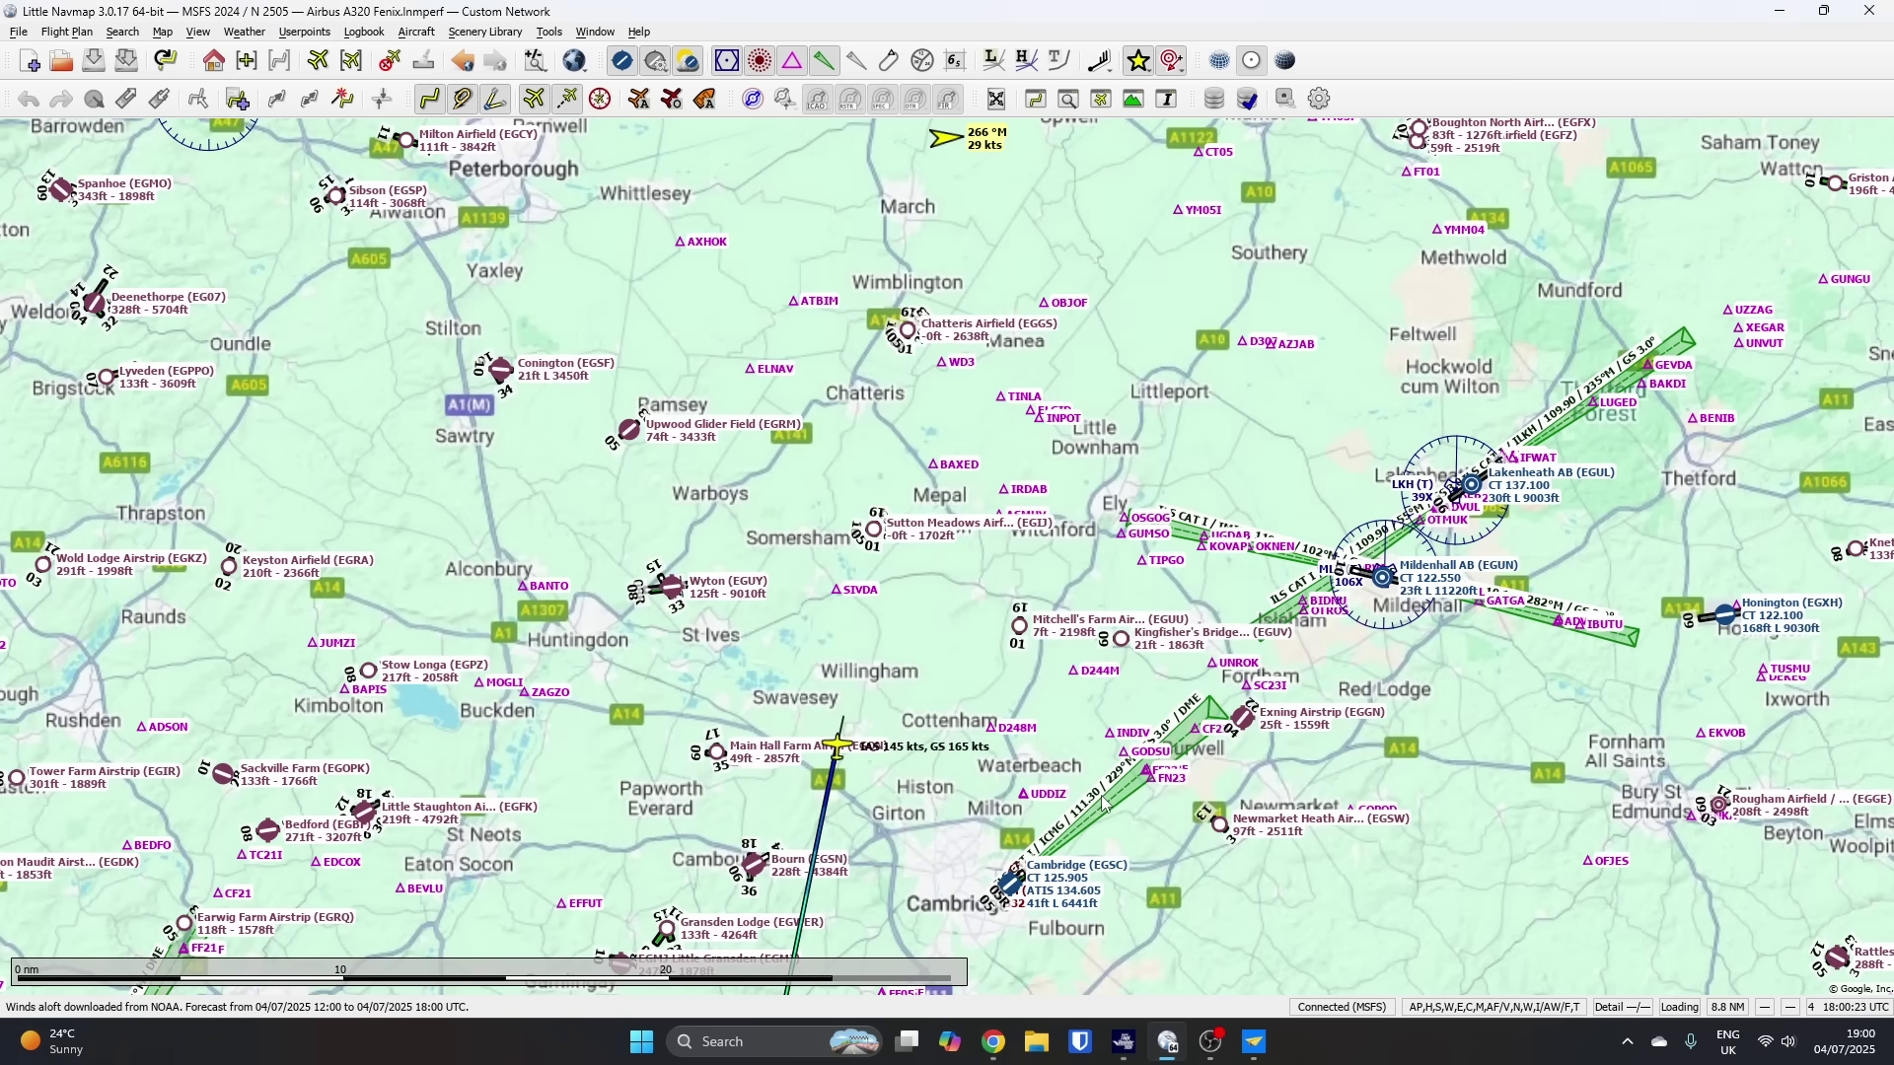
Step: Show online network aircraft on the map and examine the G-JBEK marker near Longstanton
left_click(671, 102)
scroll(903, 782, "up", 3)
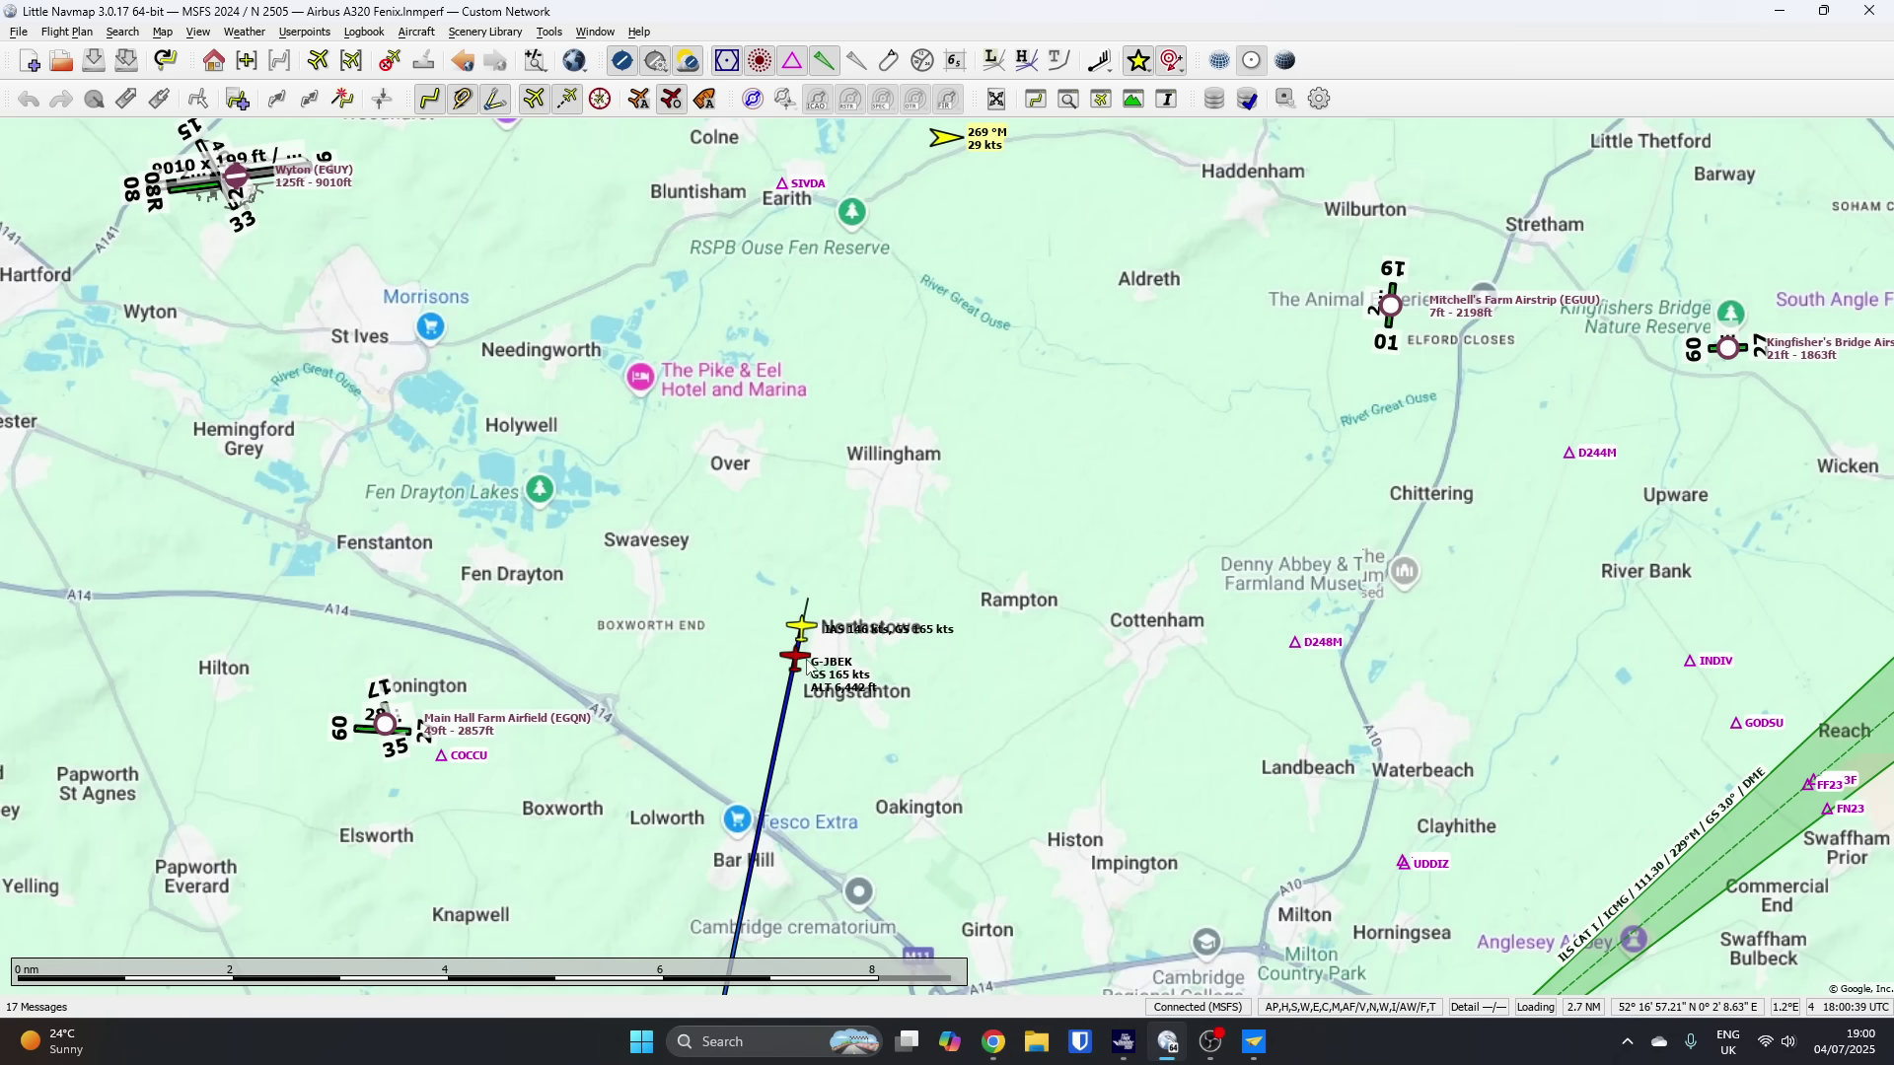
mouse_move(810, 676)
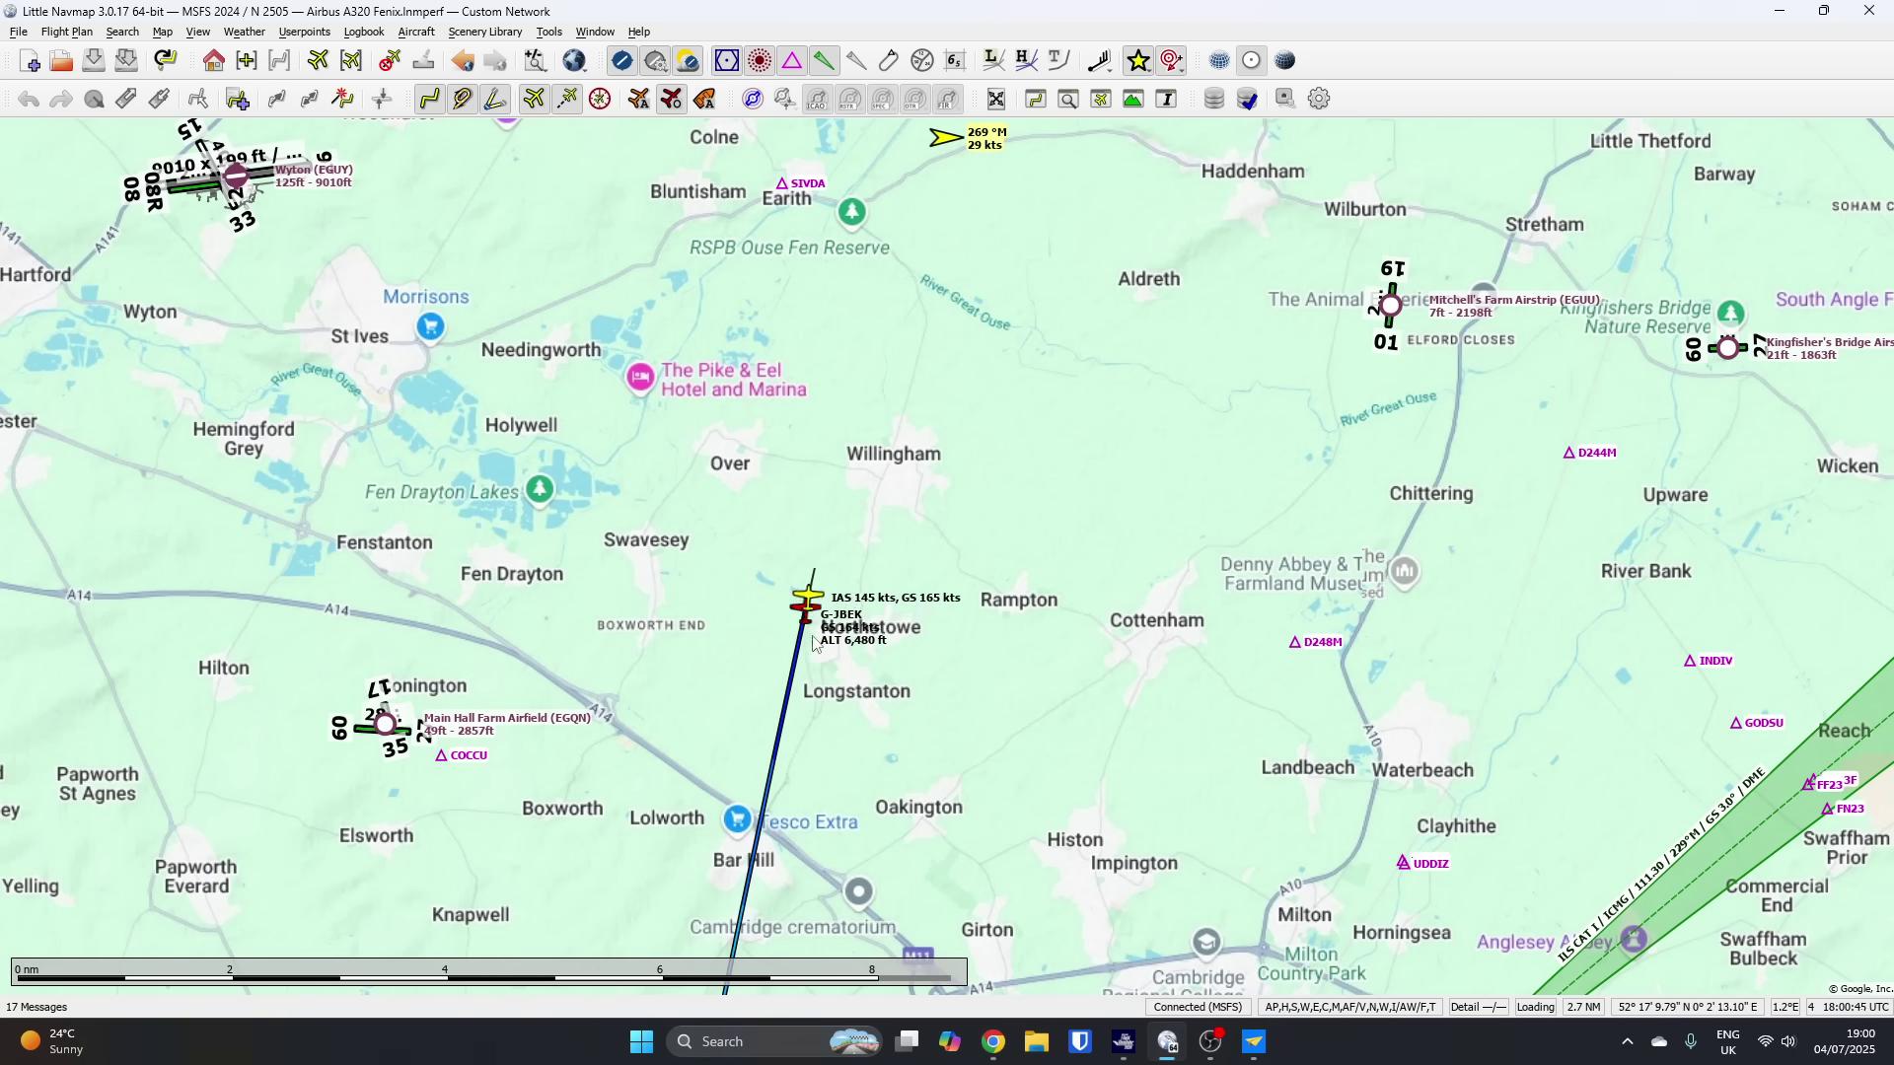
Step: Switch to Chrome, return to the Virtual Flight Online Transmitter home page and open the Status Dashboard in a separate tab
mouse_move(807, 622)
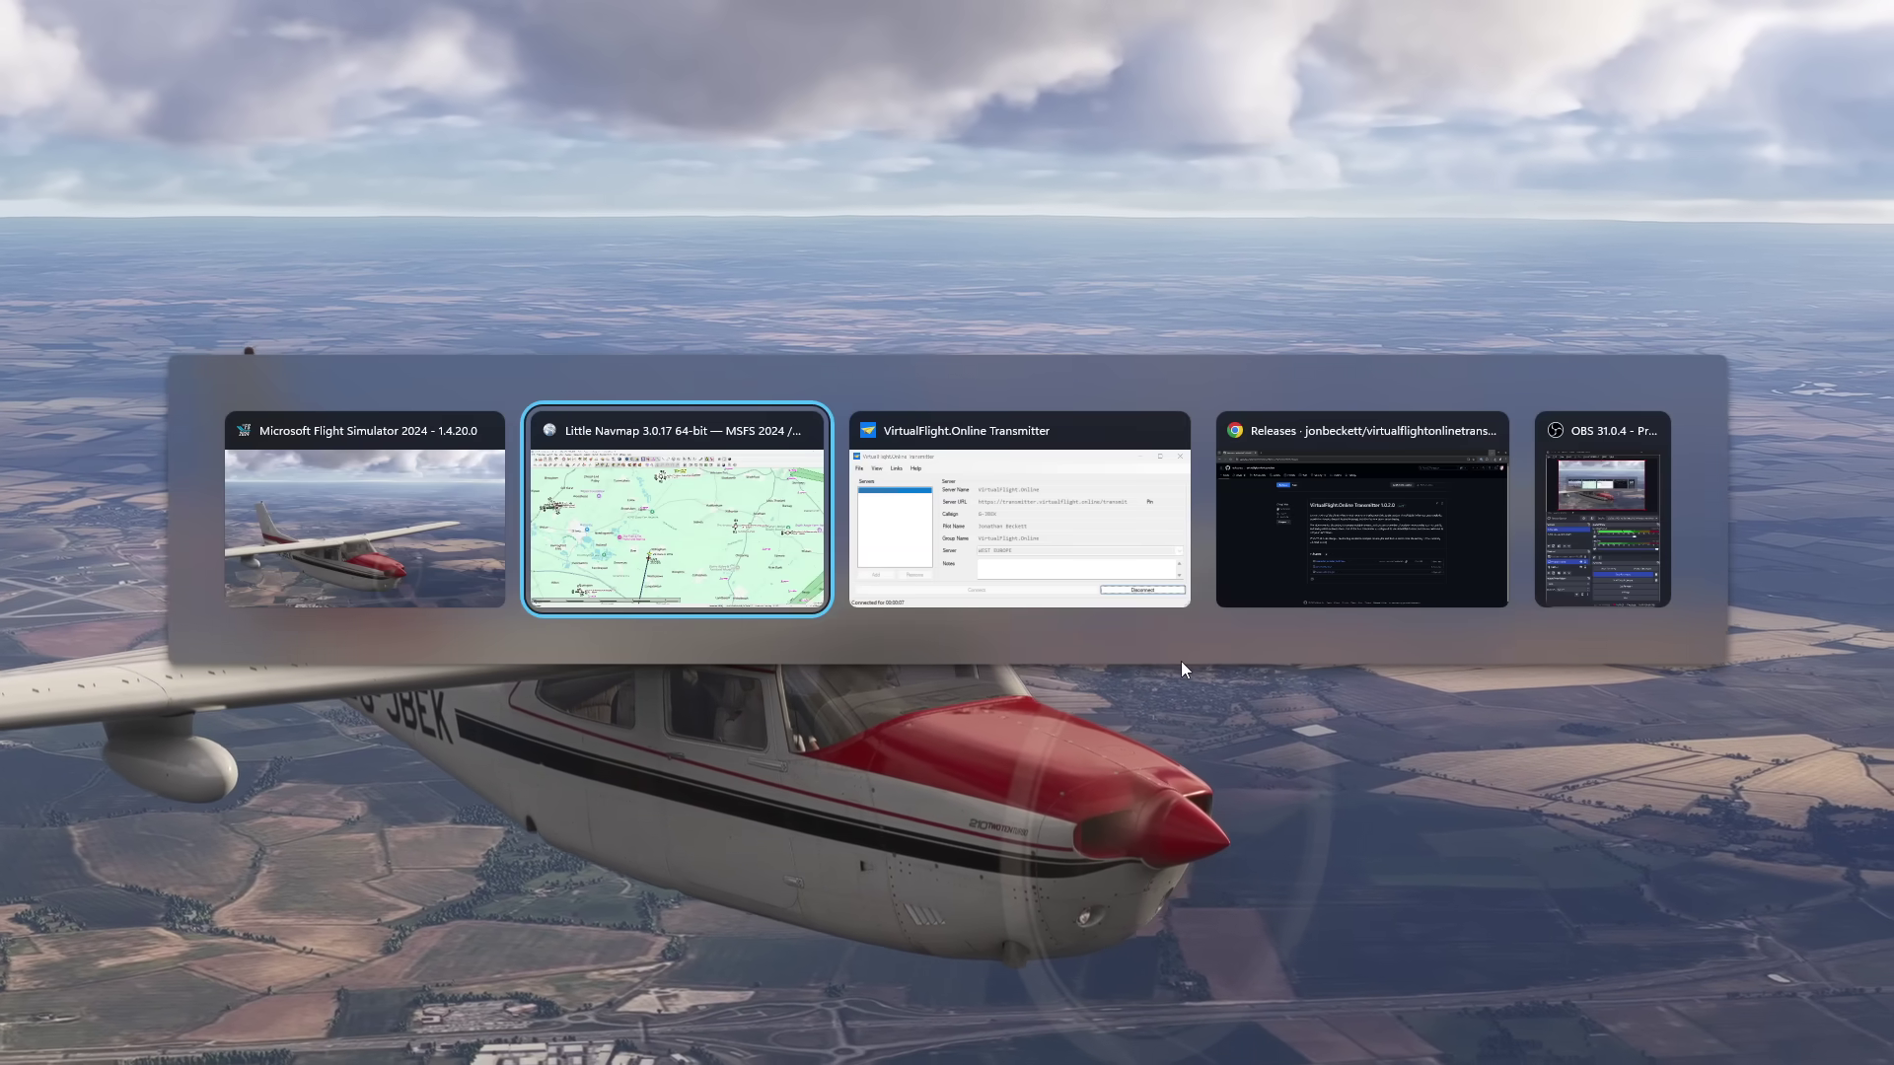
key("alt+Tab")
key("alt+Tab")
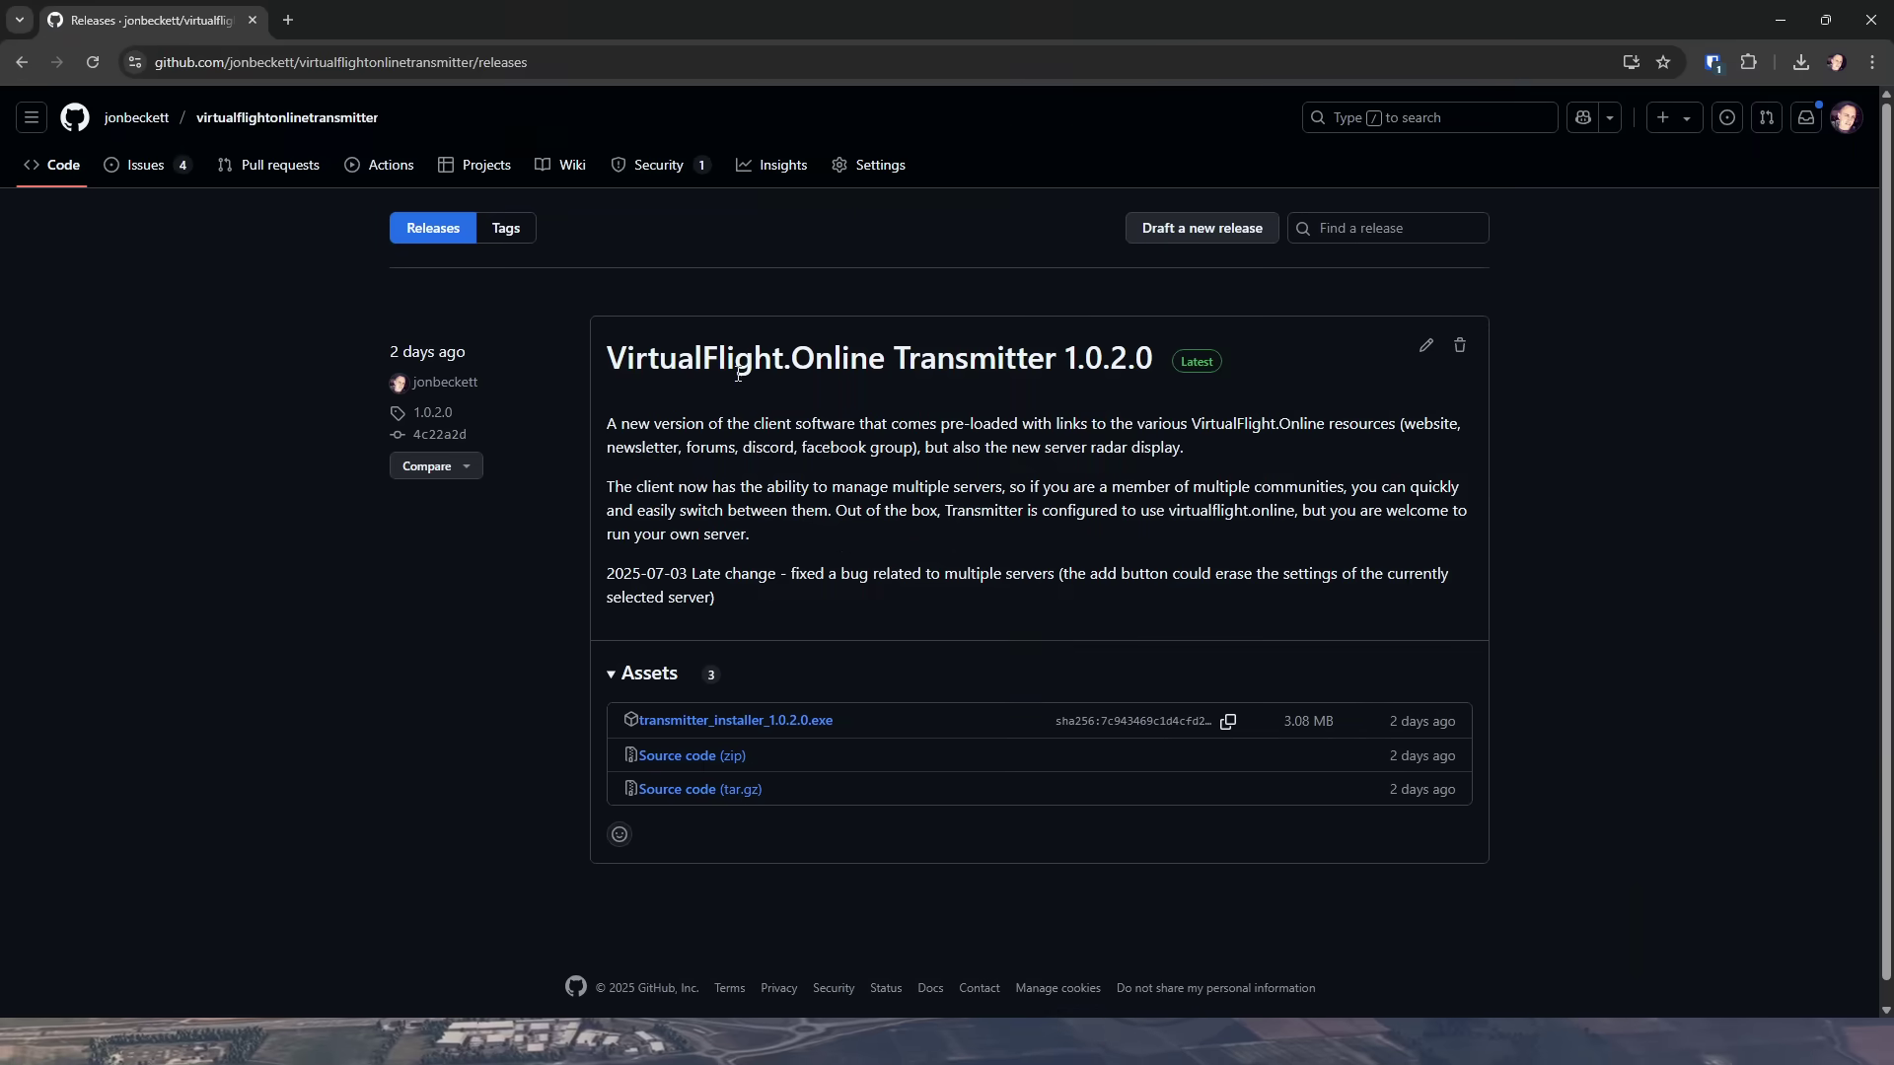
left_click(18, 63)
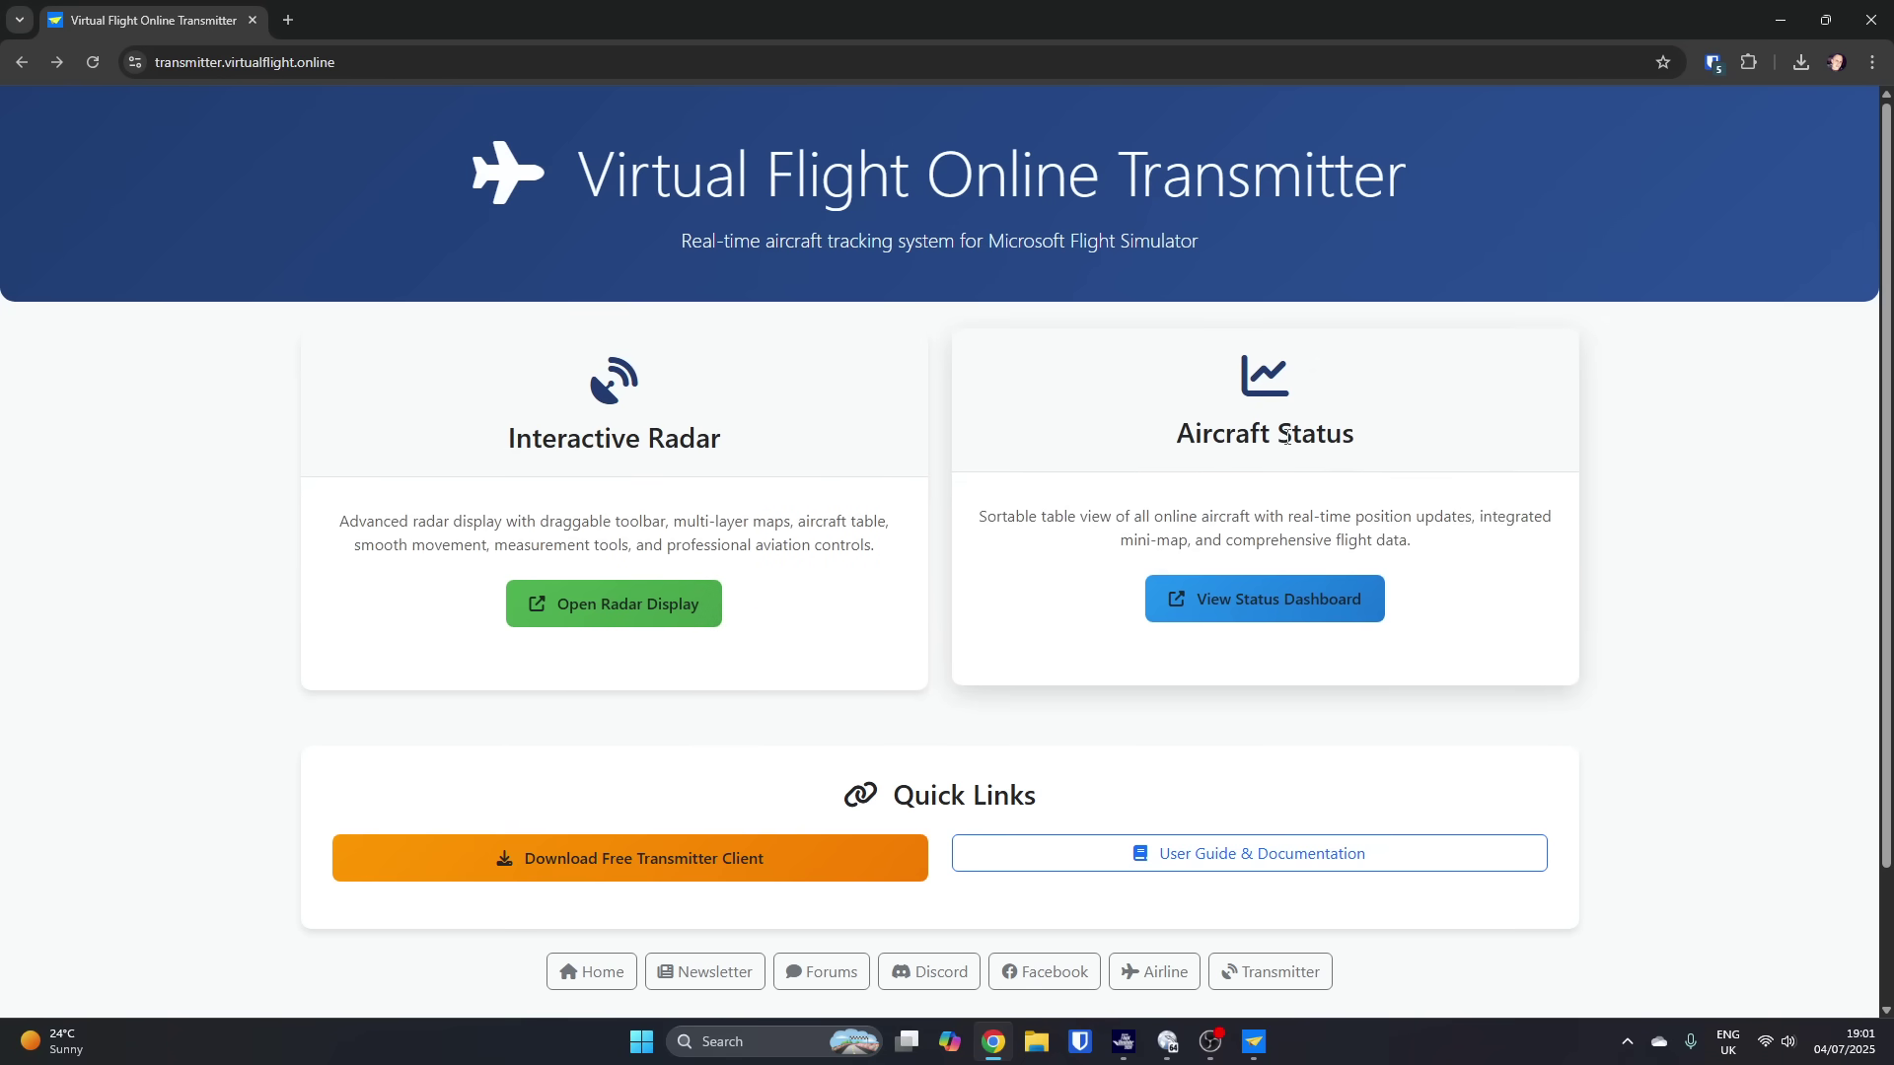
middle_click(1302, 582)
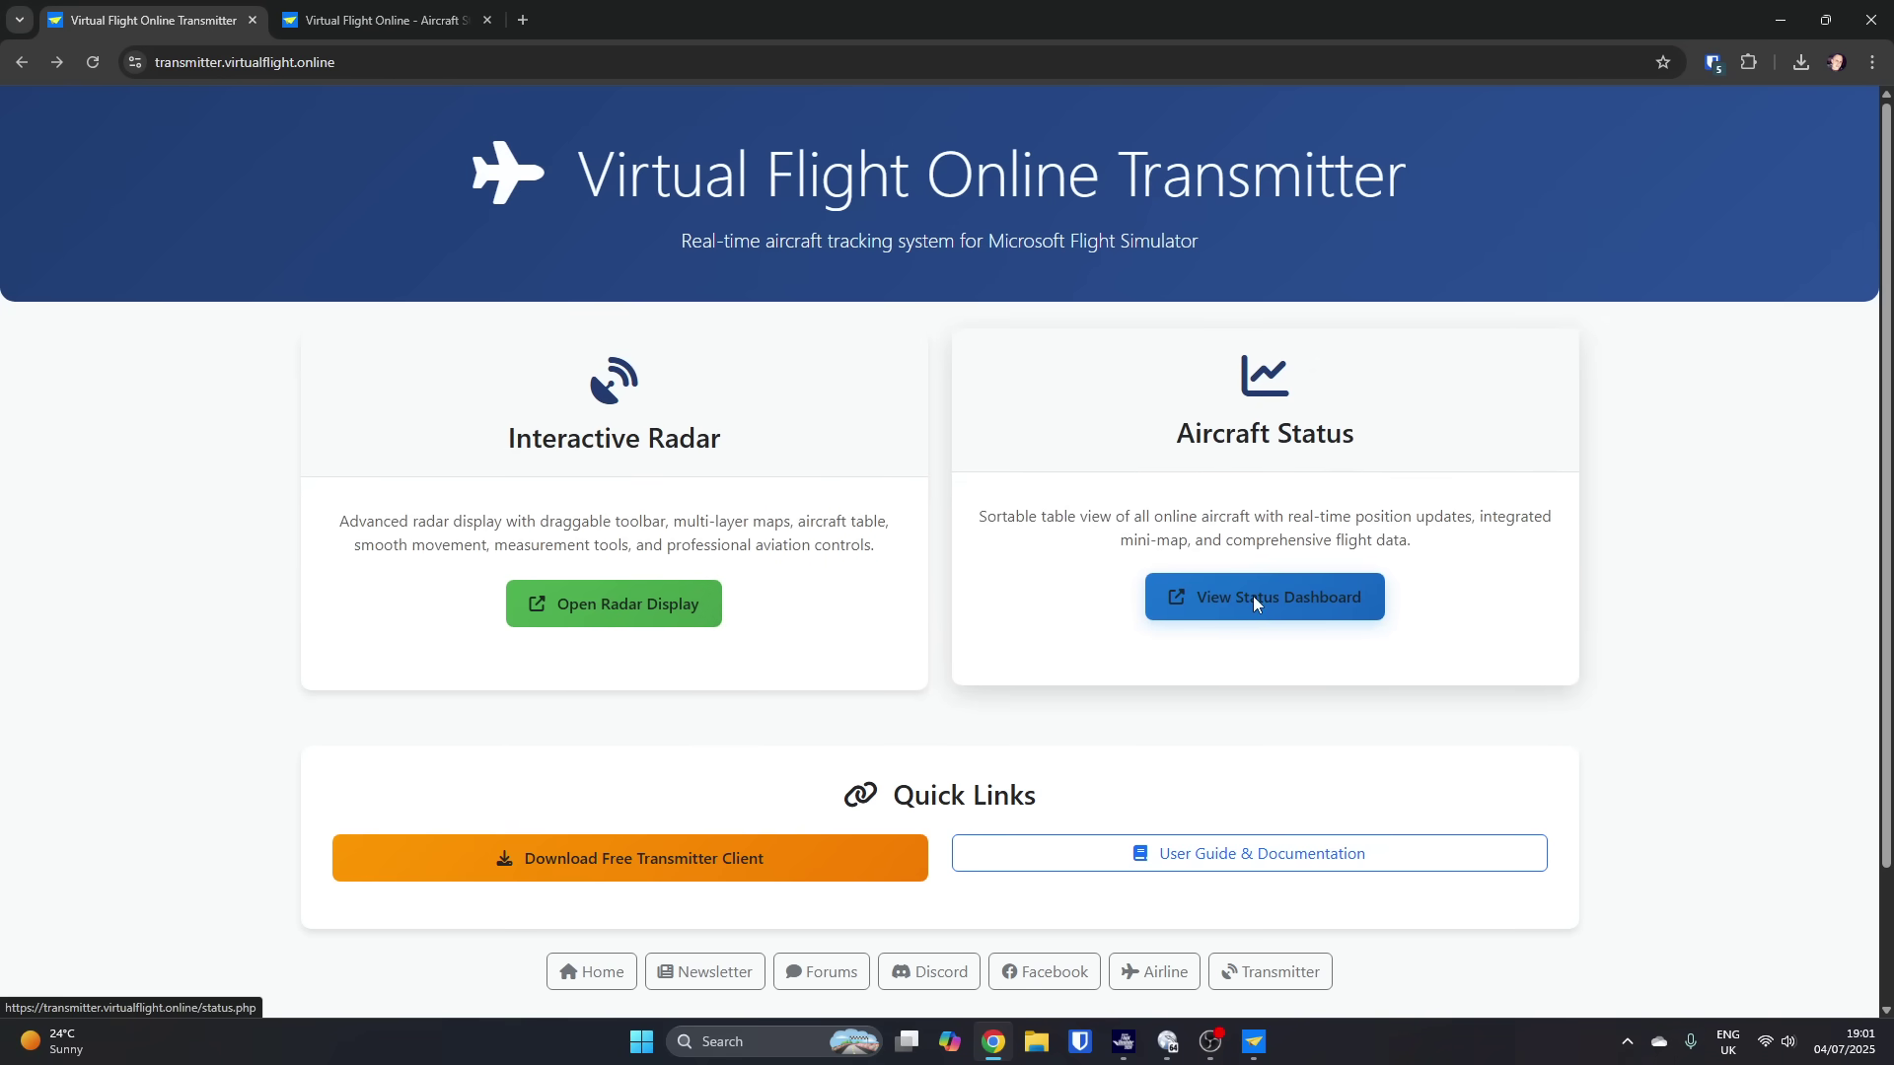
left_click(414, 17)
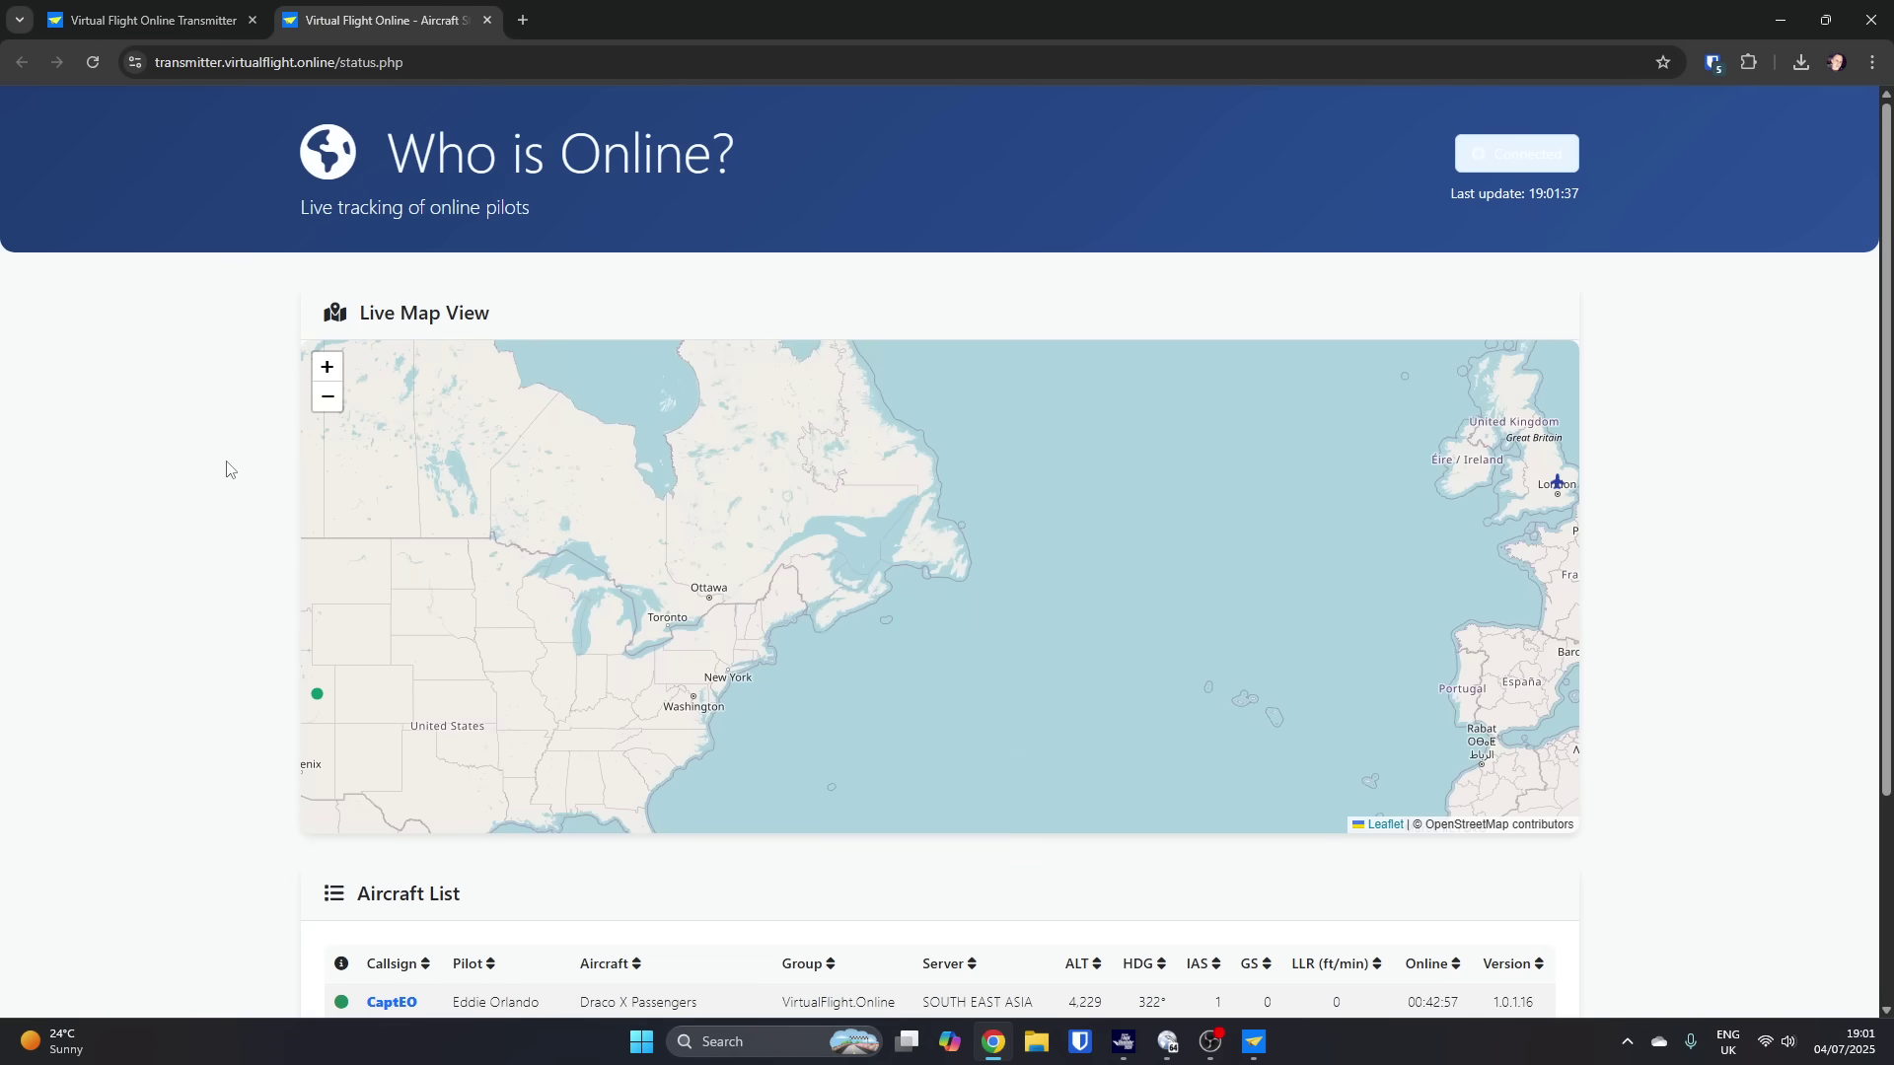
Step: Examine the online aircraft list, find G-JBEK over England on the live map and view its flight details
scroll(153, 473, "down", 2)
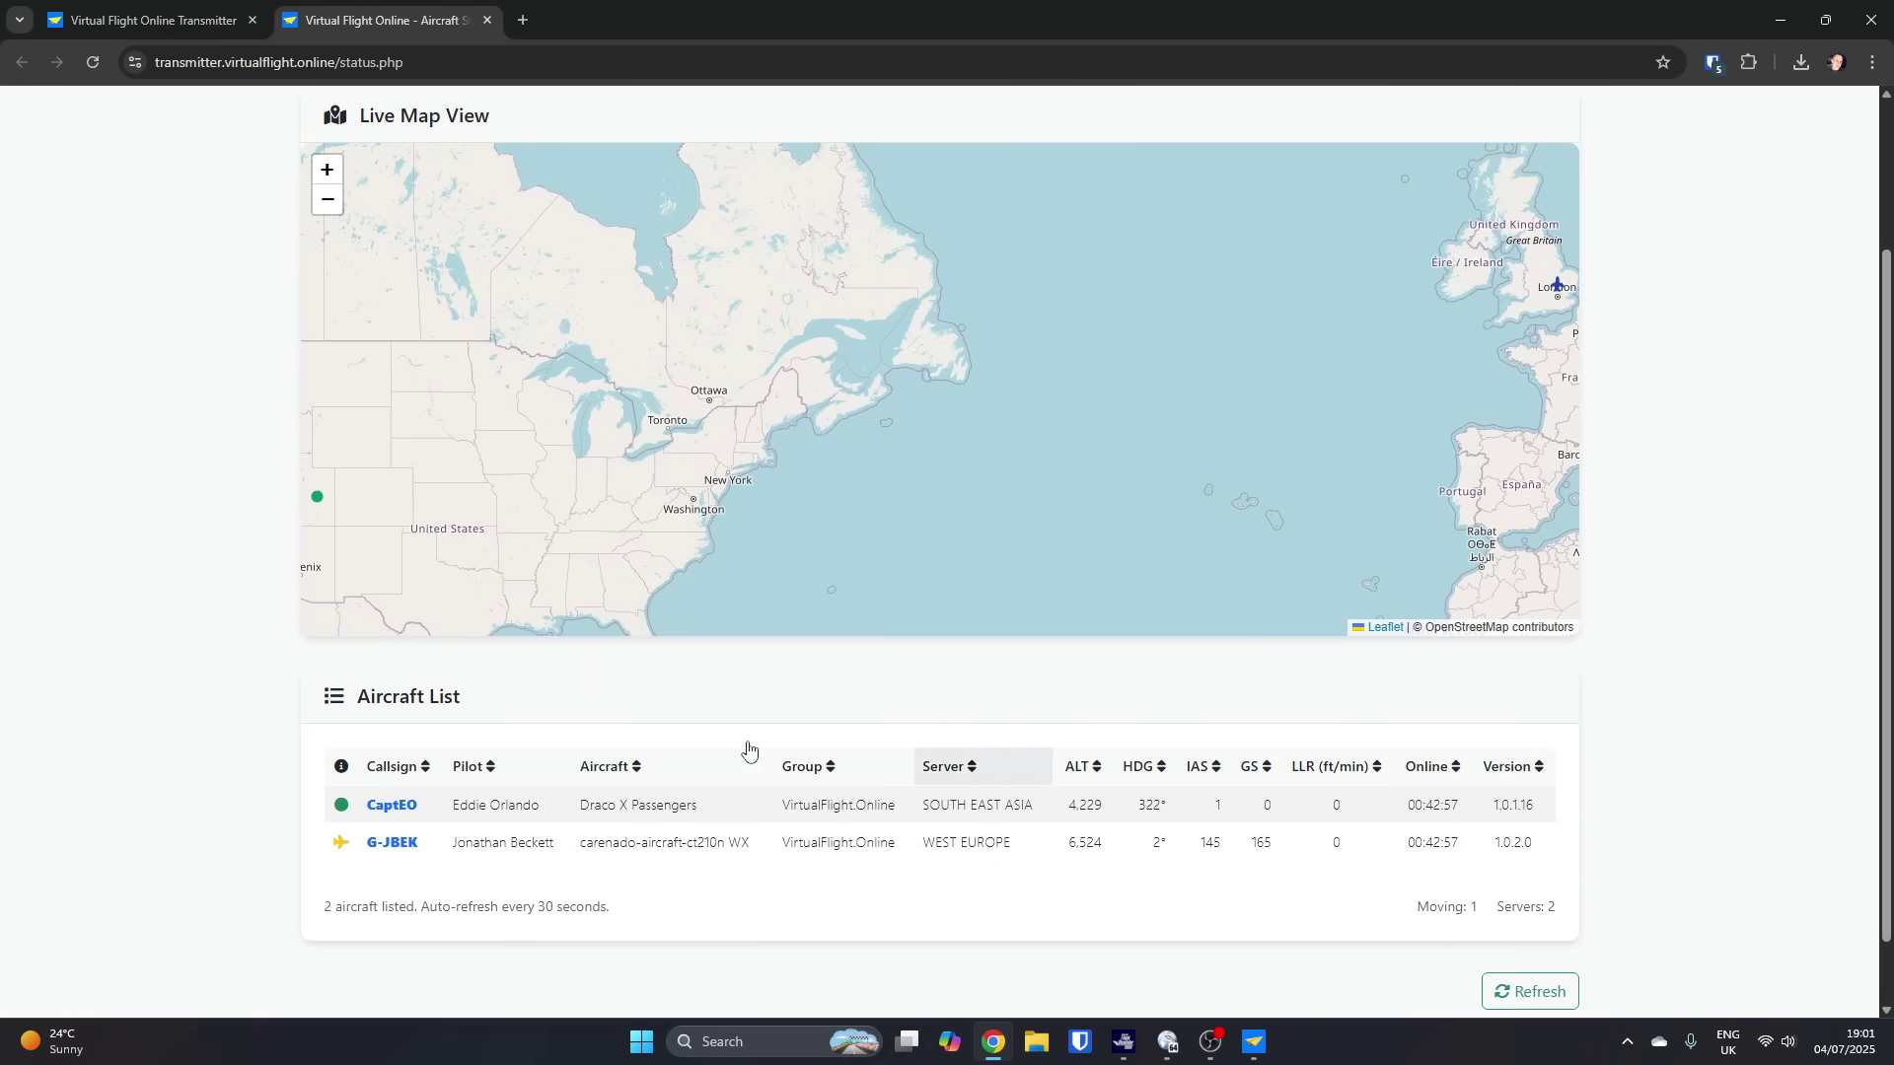
scroll(3, 656, "up", 2)
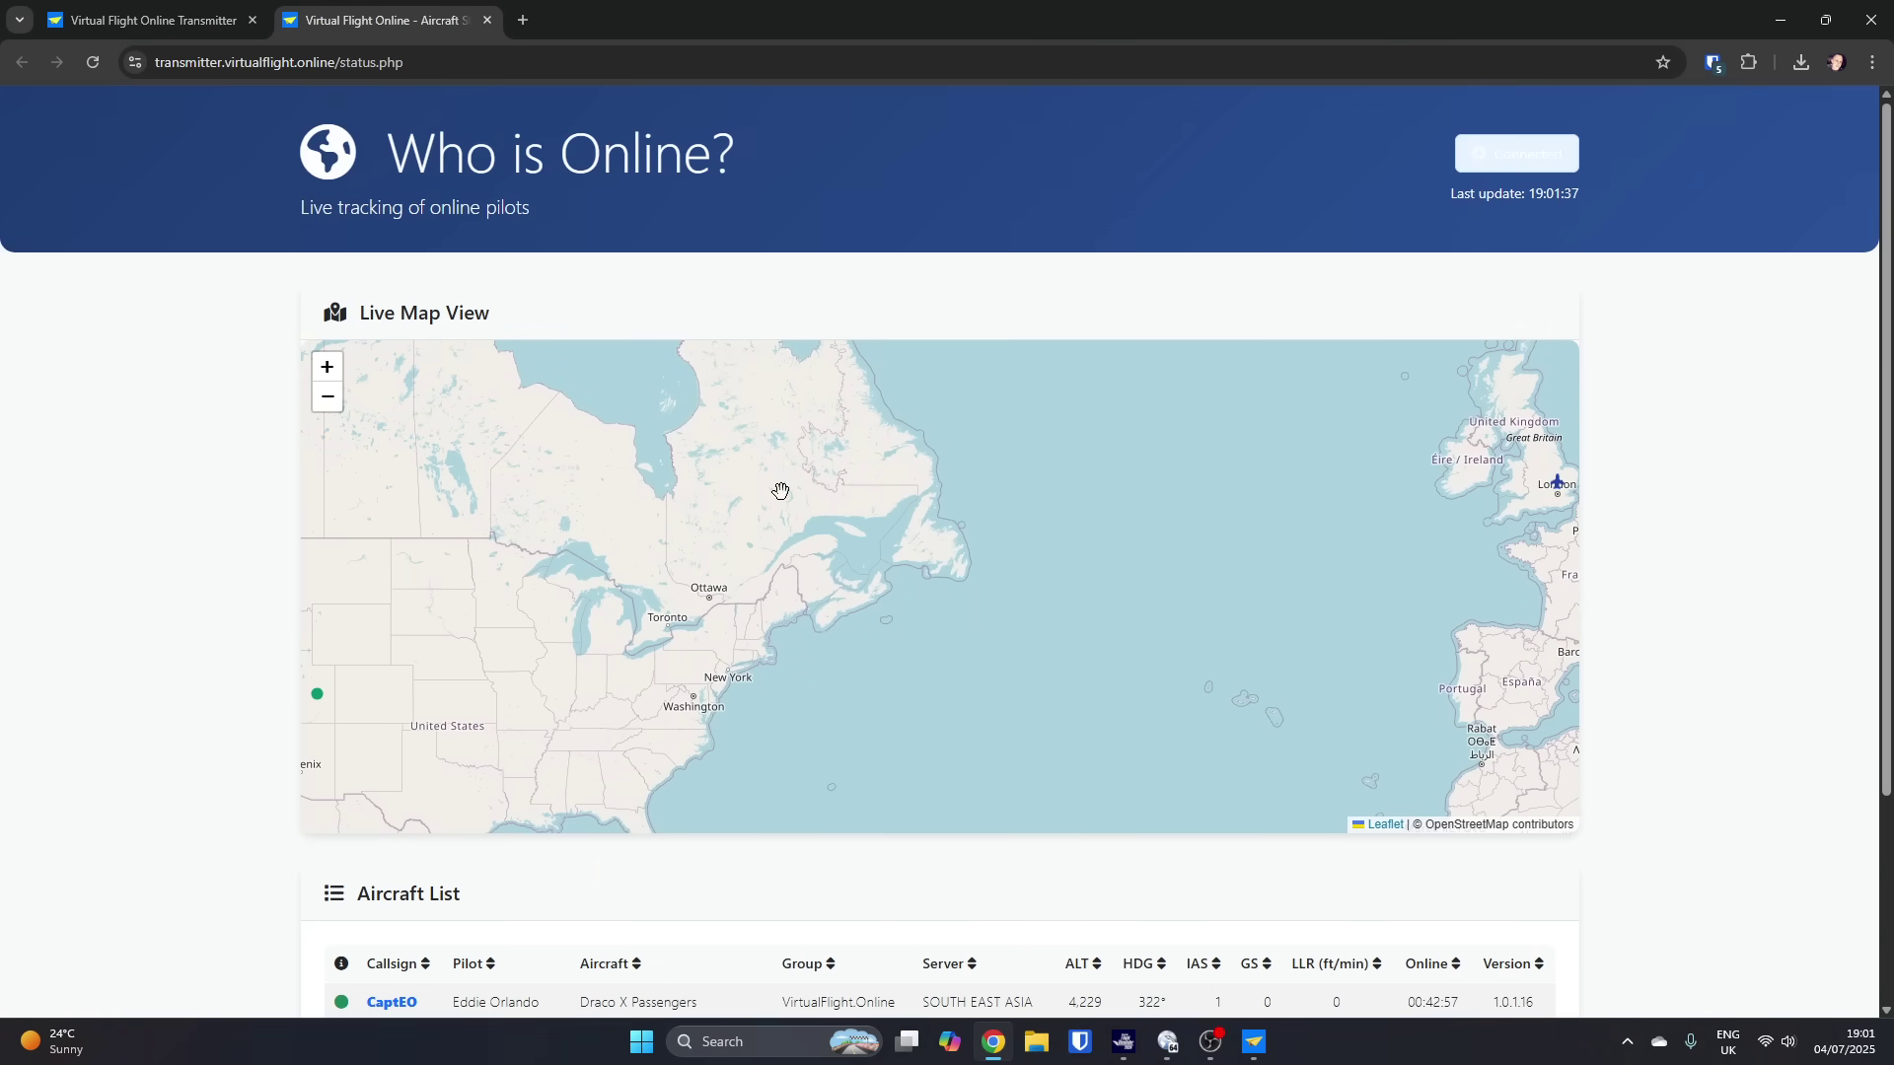
mouse_move(1039, 524)
left_mouse_down()
mouse_move(833, 595)
mouse_move(465, 554)
left_mouse_up()
left_click_drag(832, 520, 794, 550)
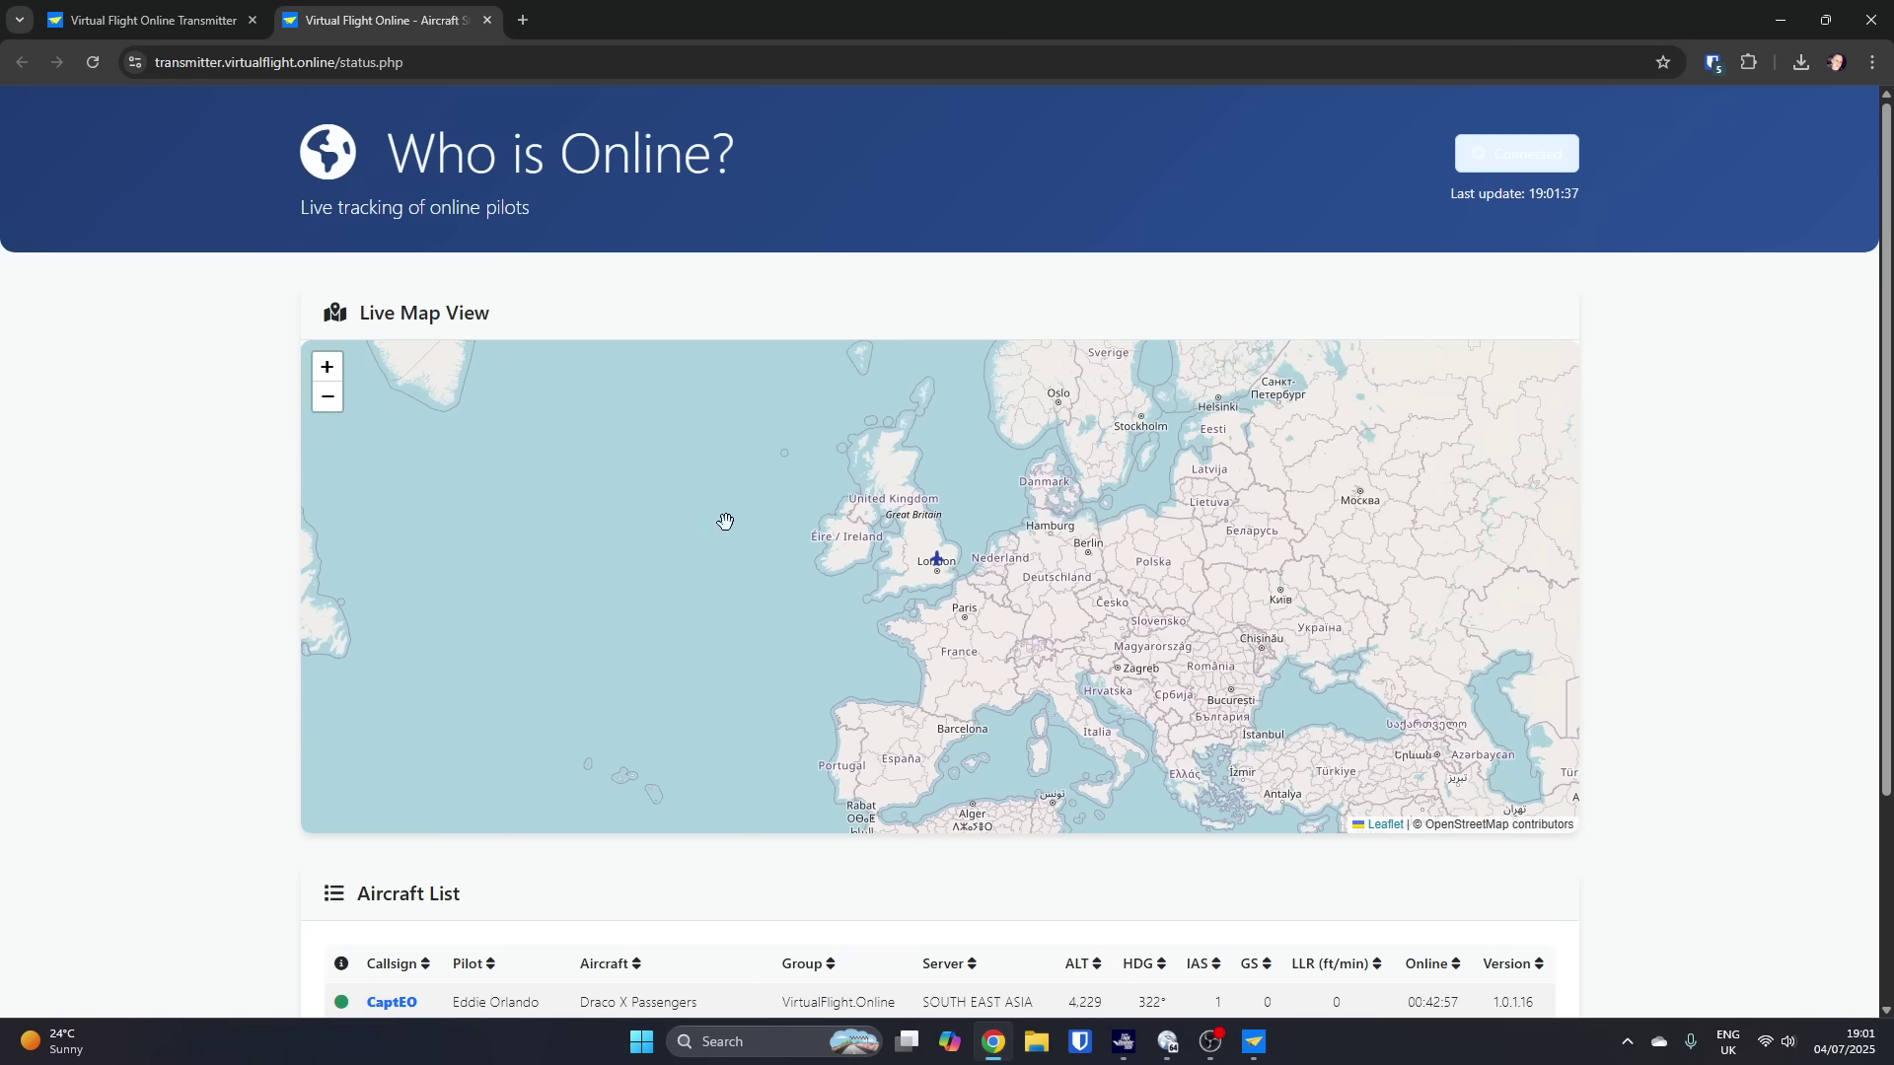
left_click(328, 379)
left_click(327, 397)
left_click_drag(557, 516, 550, 550)
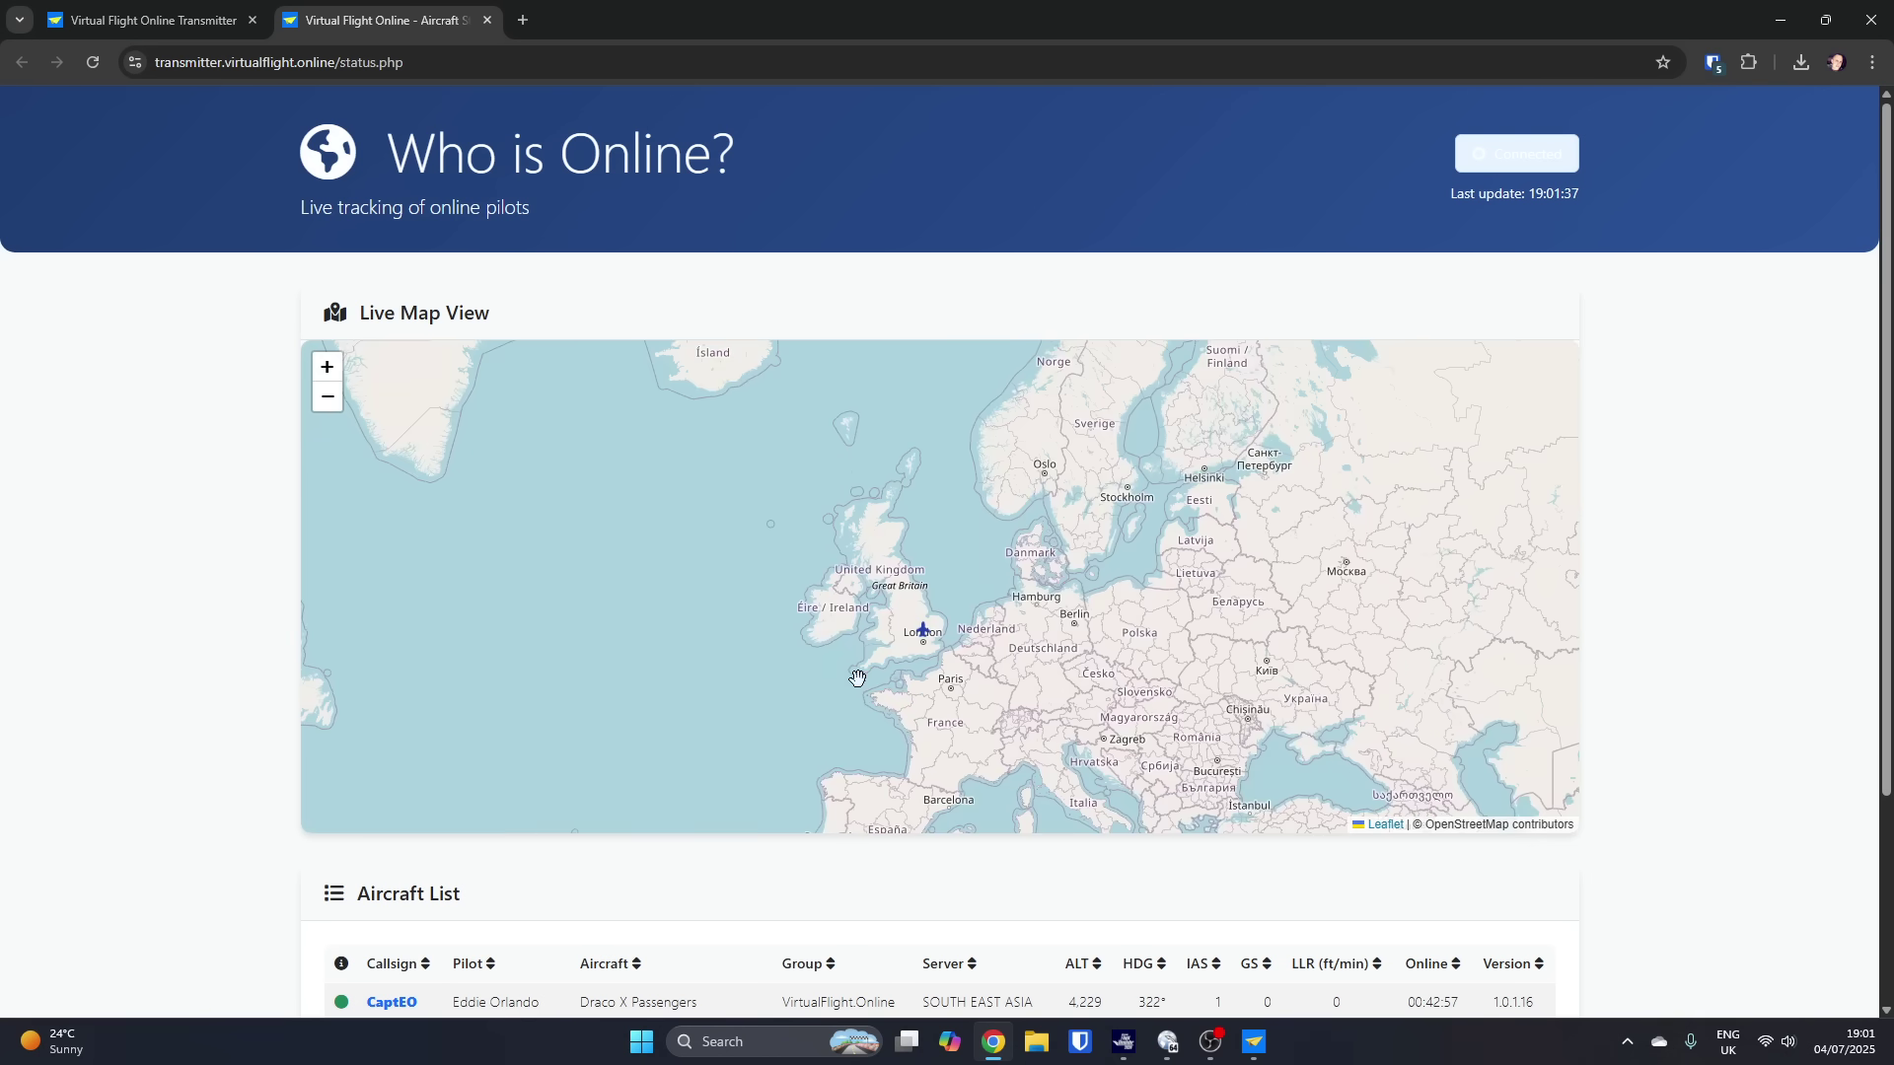
left_click(920, 632)
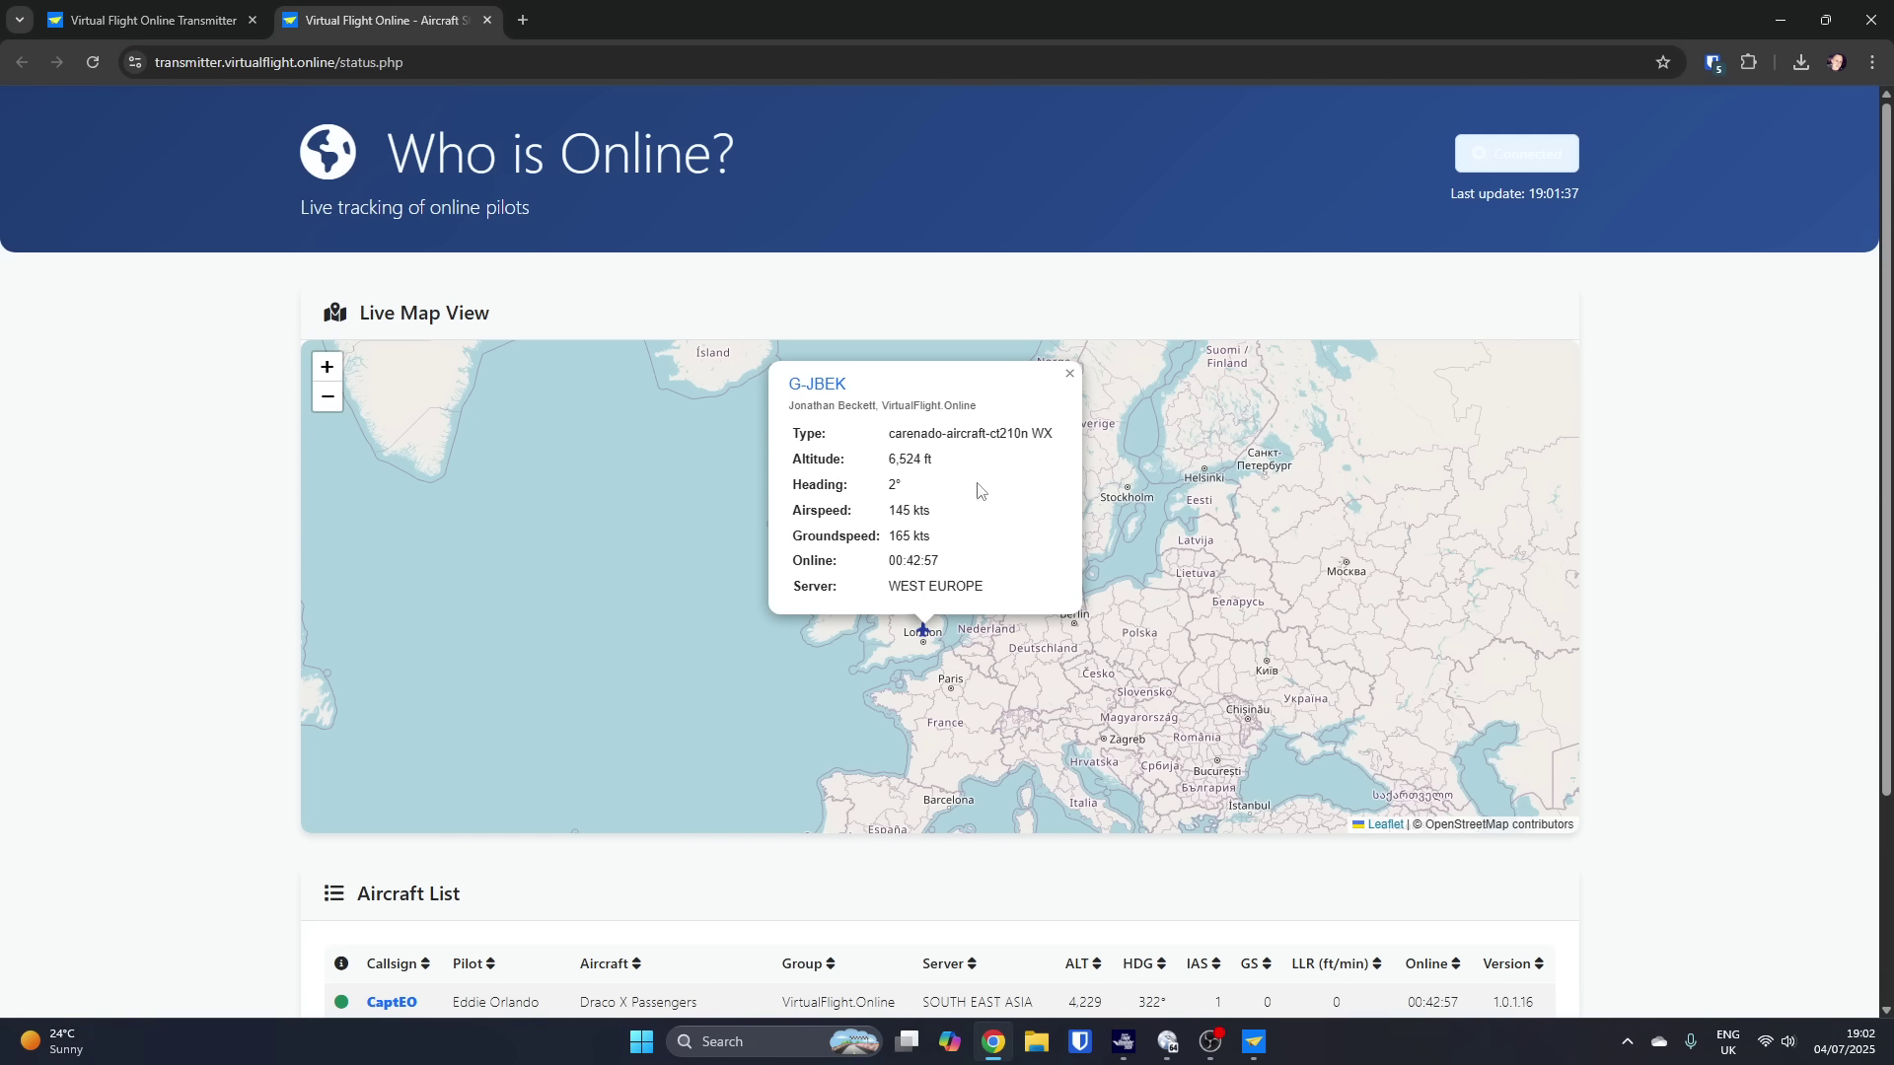
left_click(1069, 380)
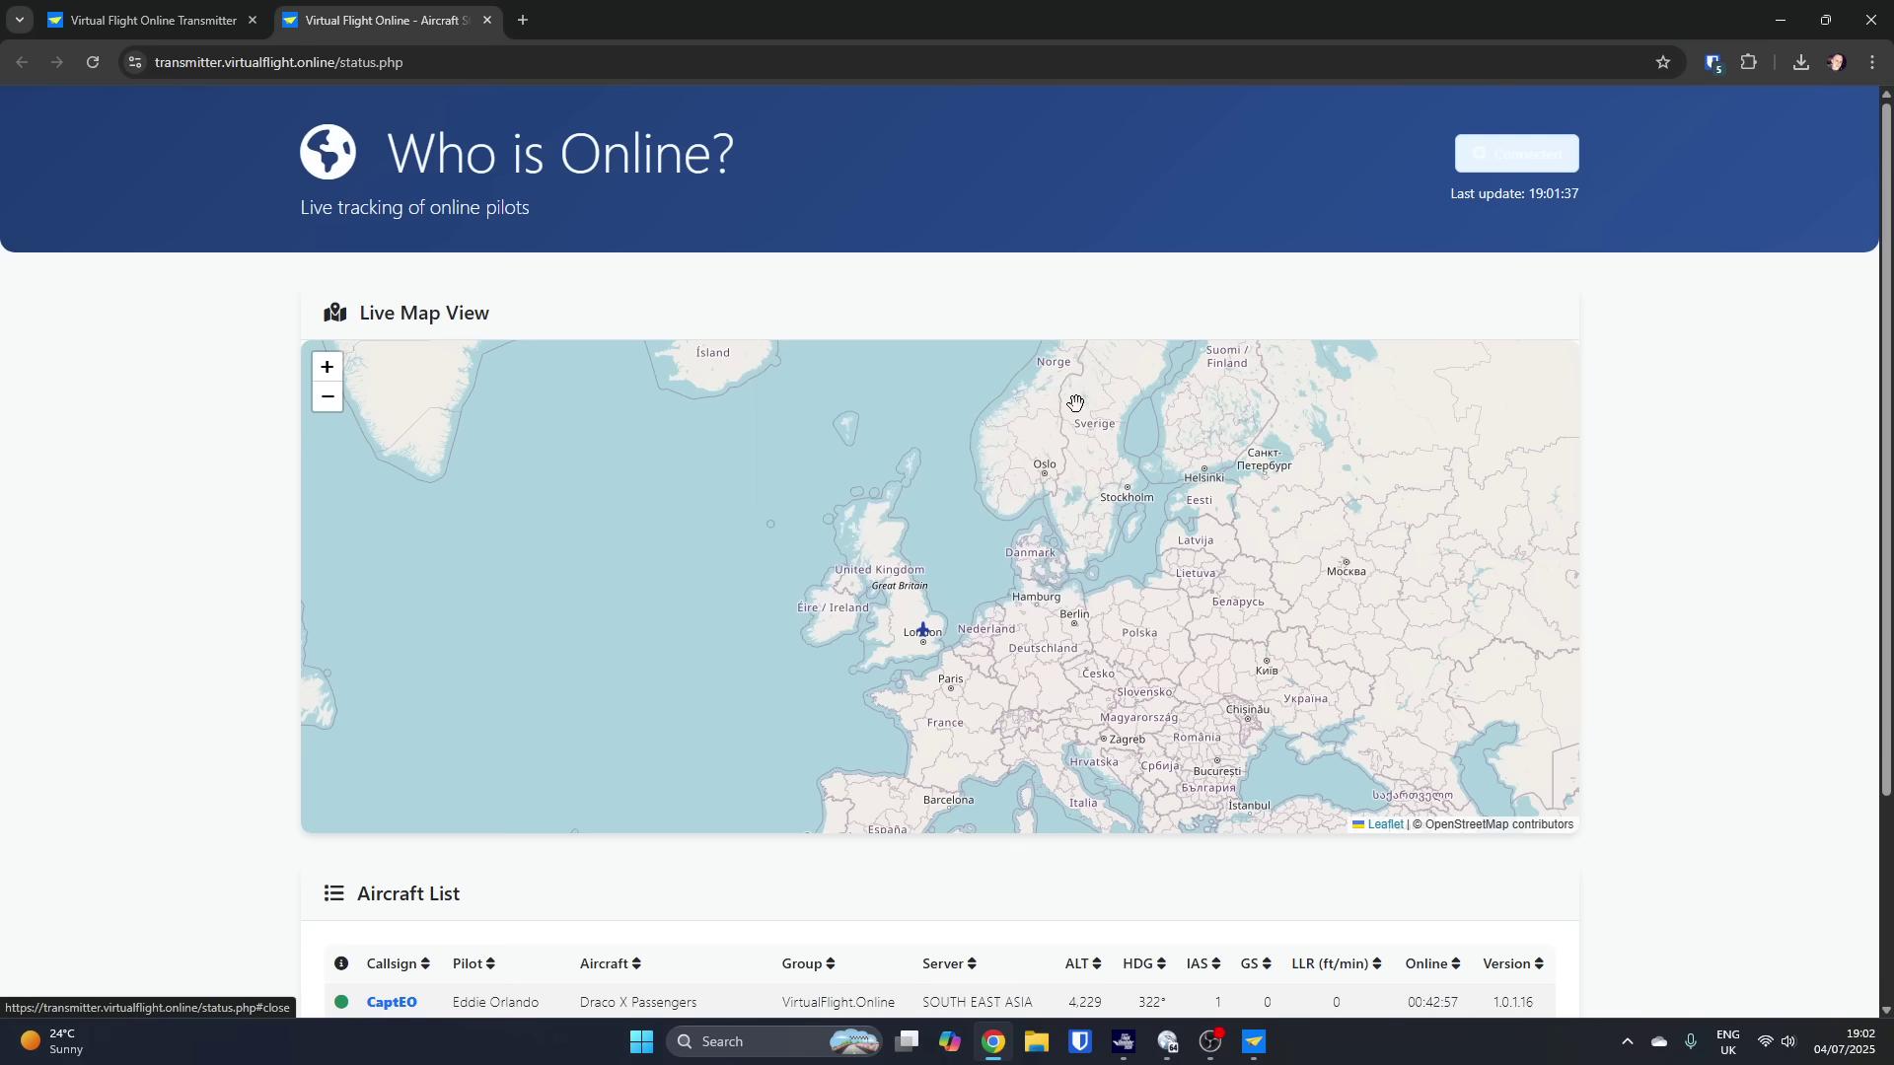
Step: Examine the live map around Cambridge and at a world scale, and review the aircraft list below it
scroll(976, 601, "up", 4)
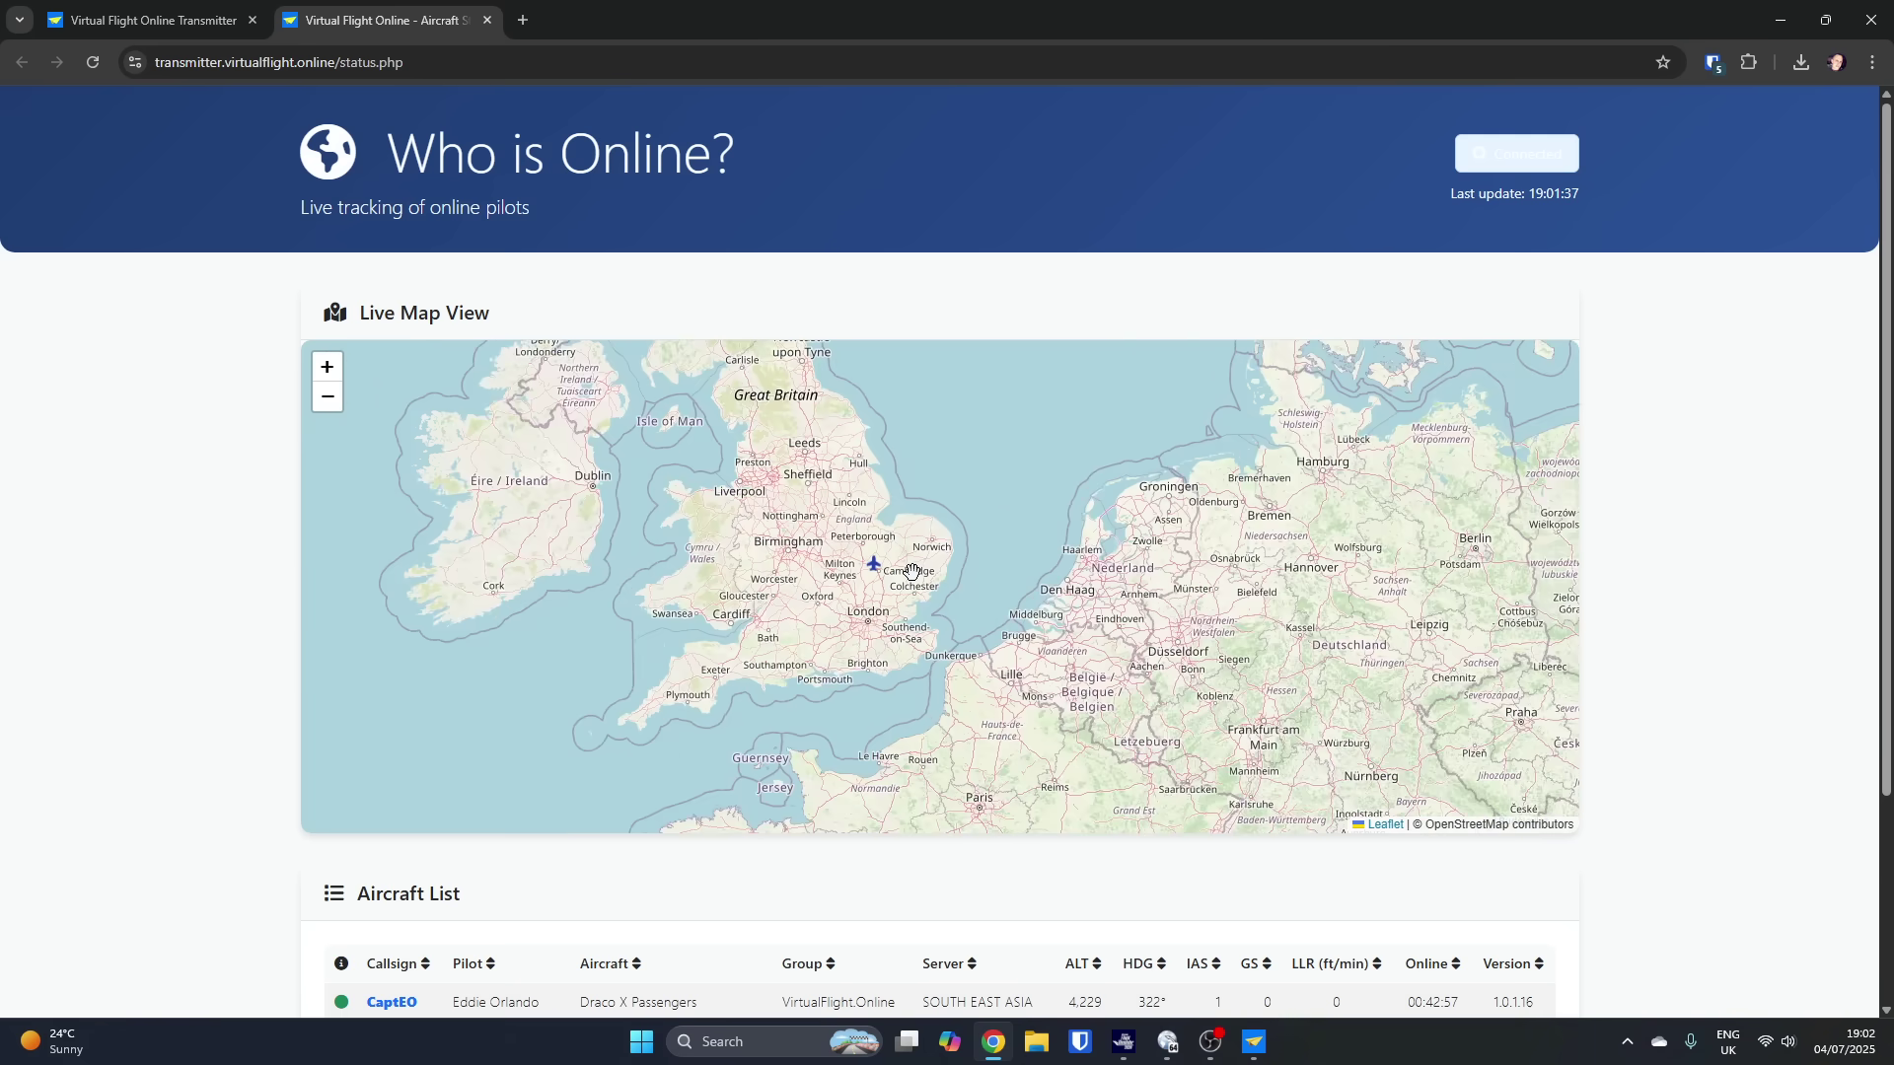
scroll(822, 544, "up", 2)
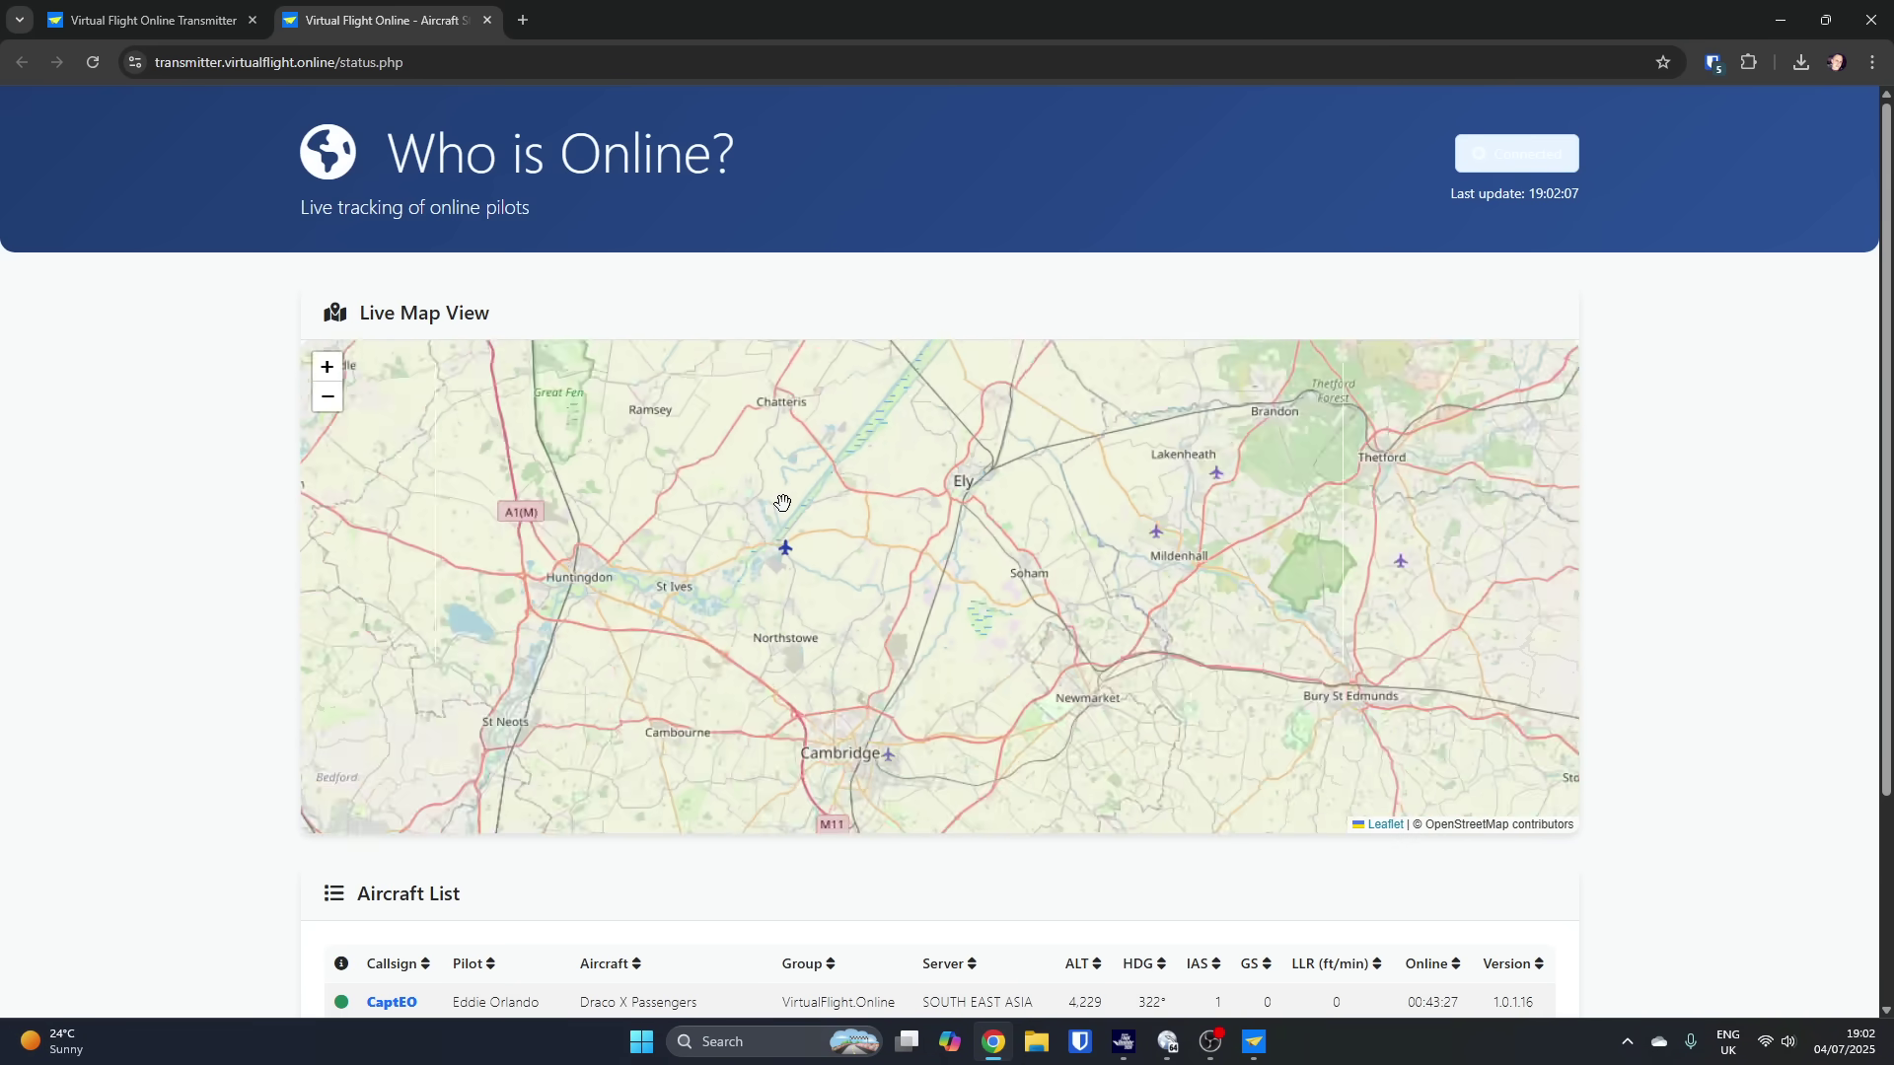
scroll(671, 543, "down", 7)
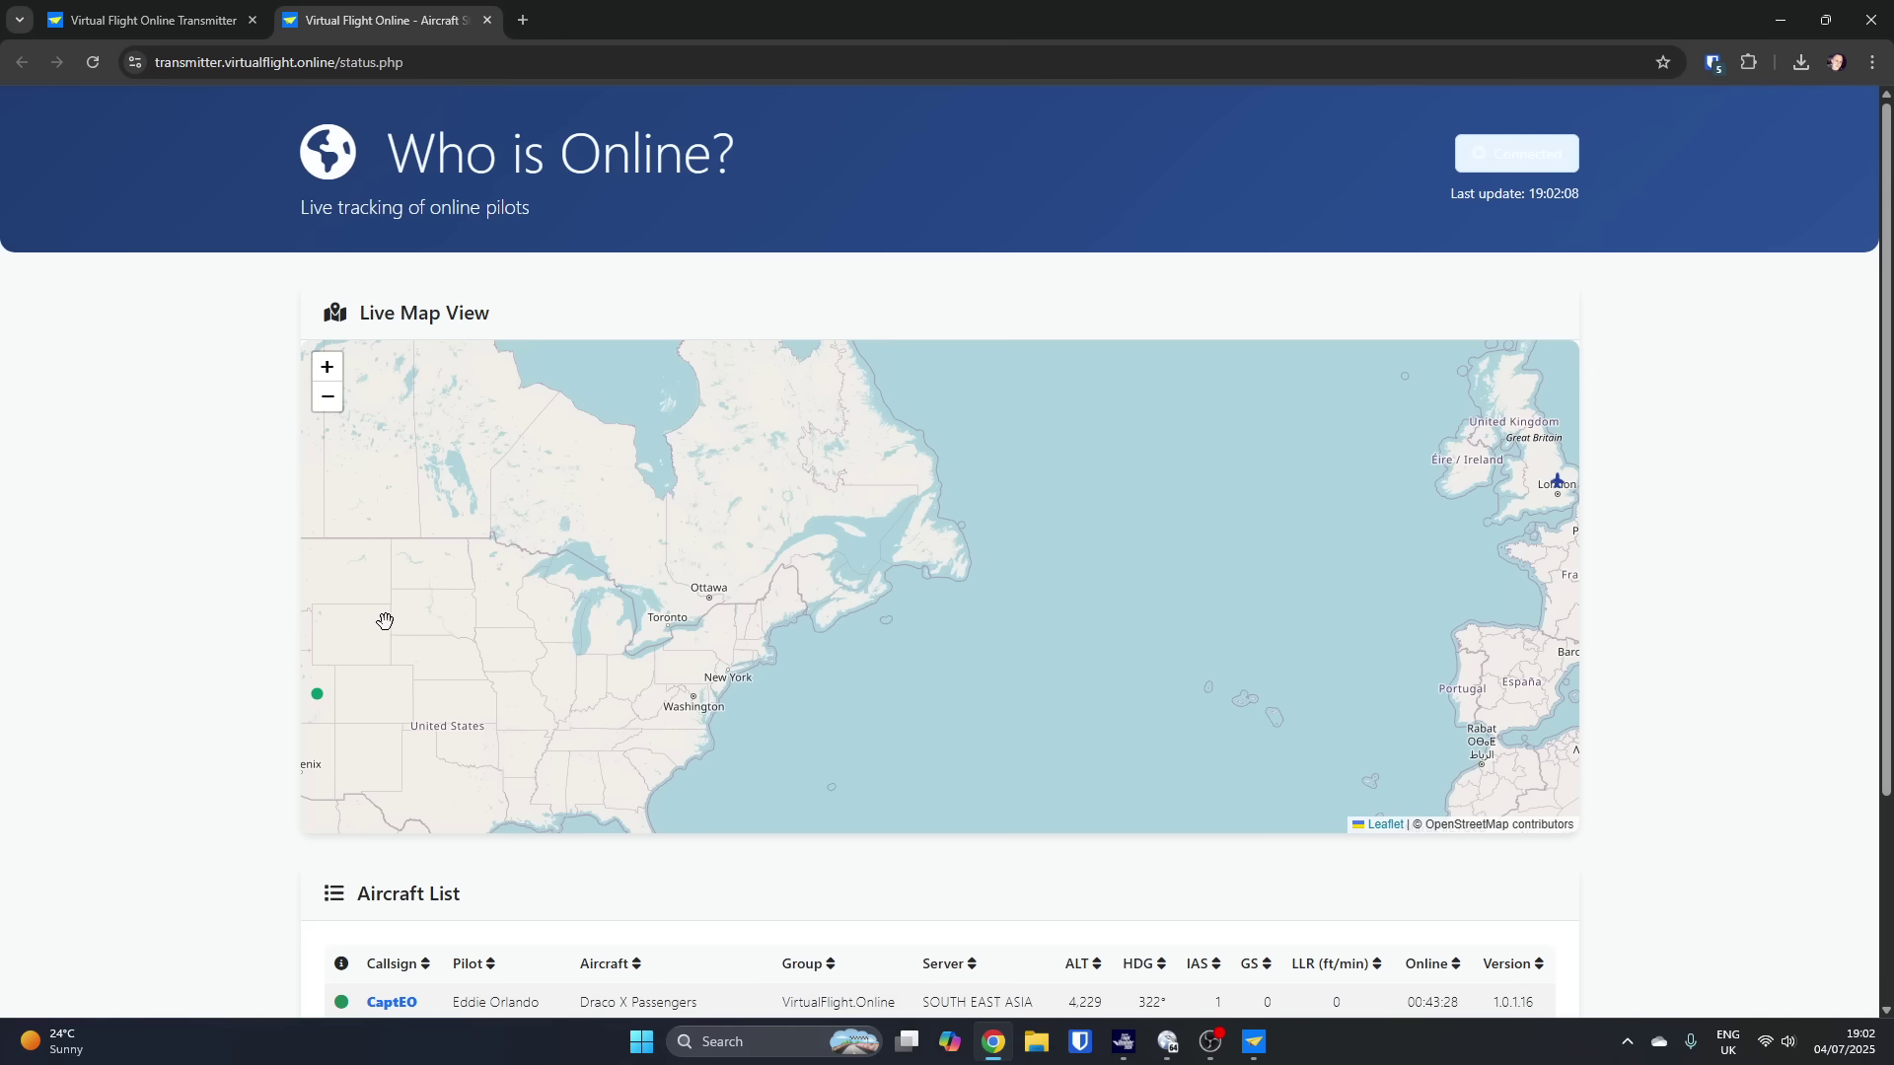
left_click_drag(385, 621, 655, 655)
scroll(756, 591, "down", 1)
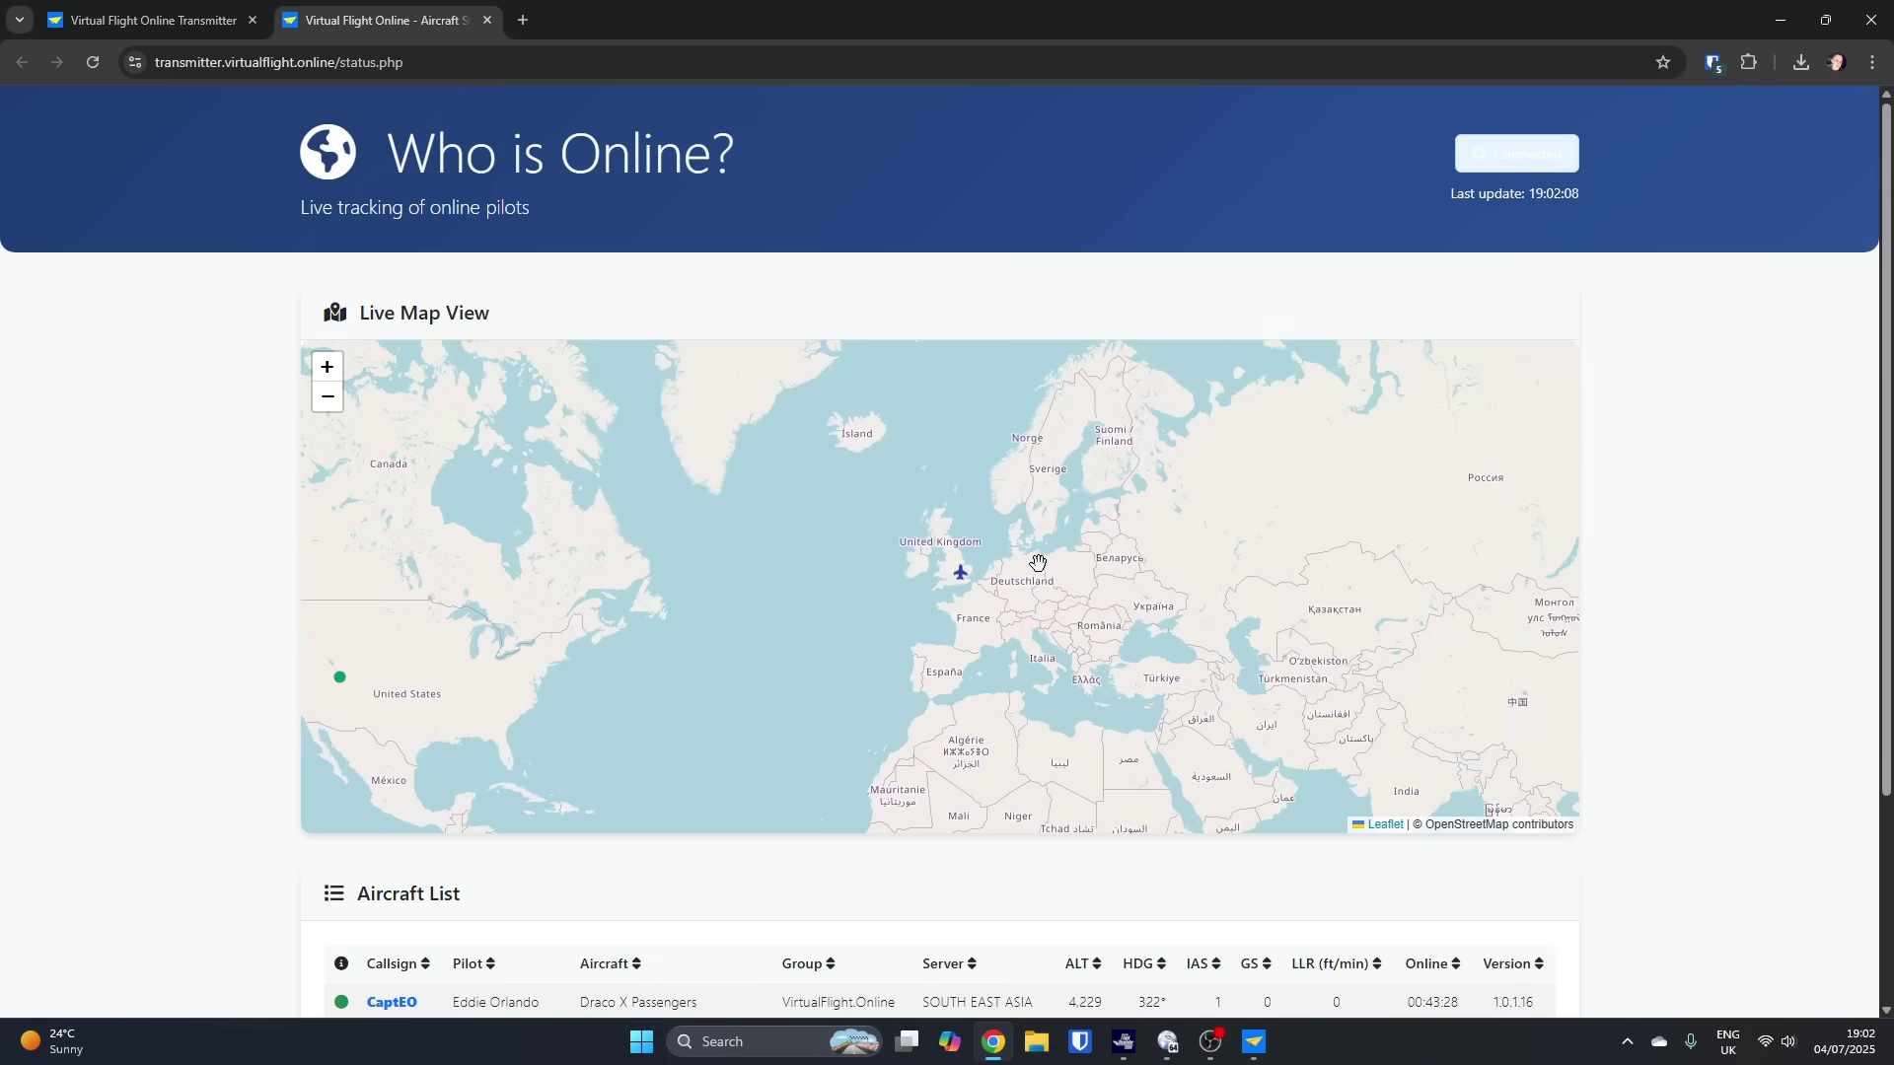
scroll(998, 583, "up", 3)
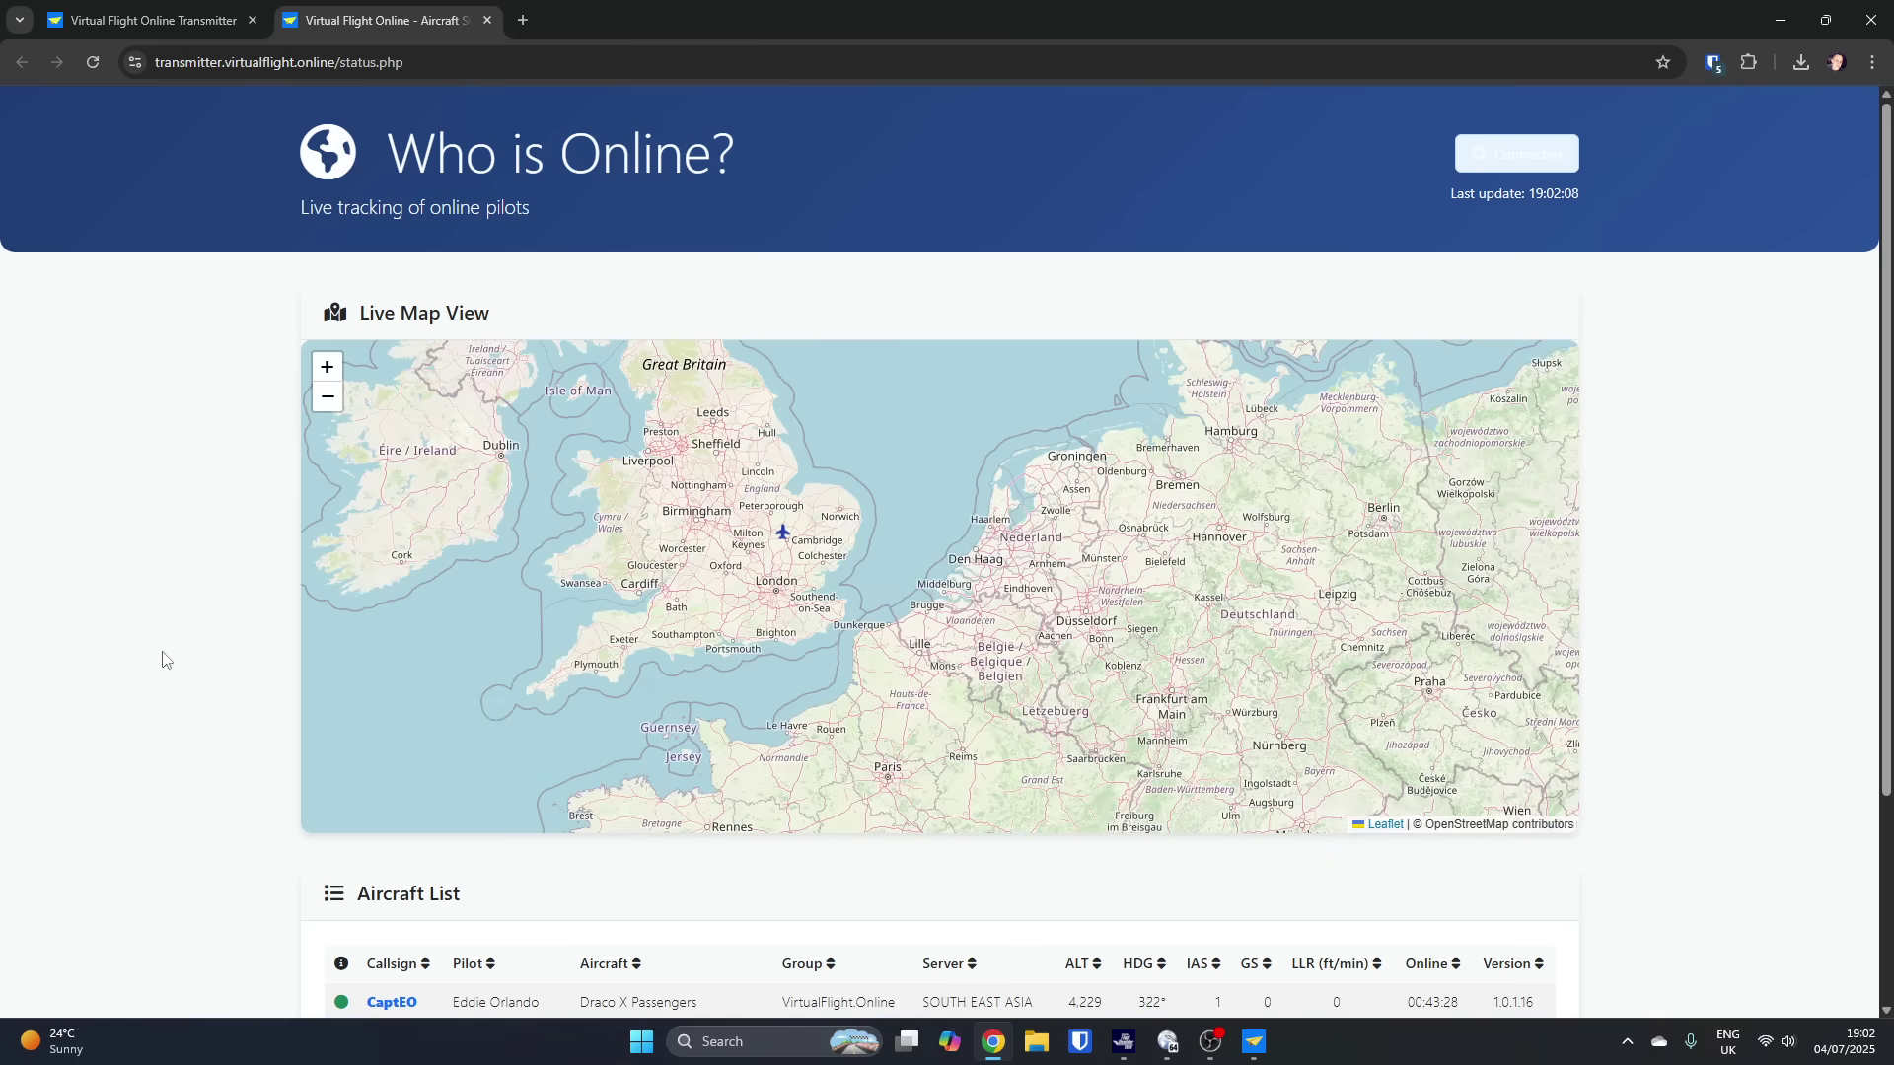
scroll(135, 697, "down", 3)
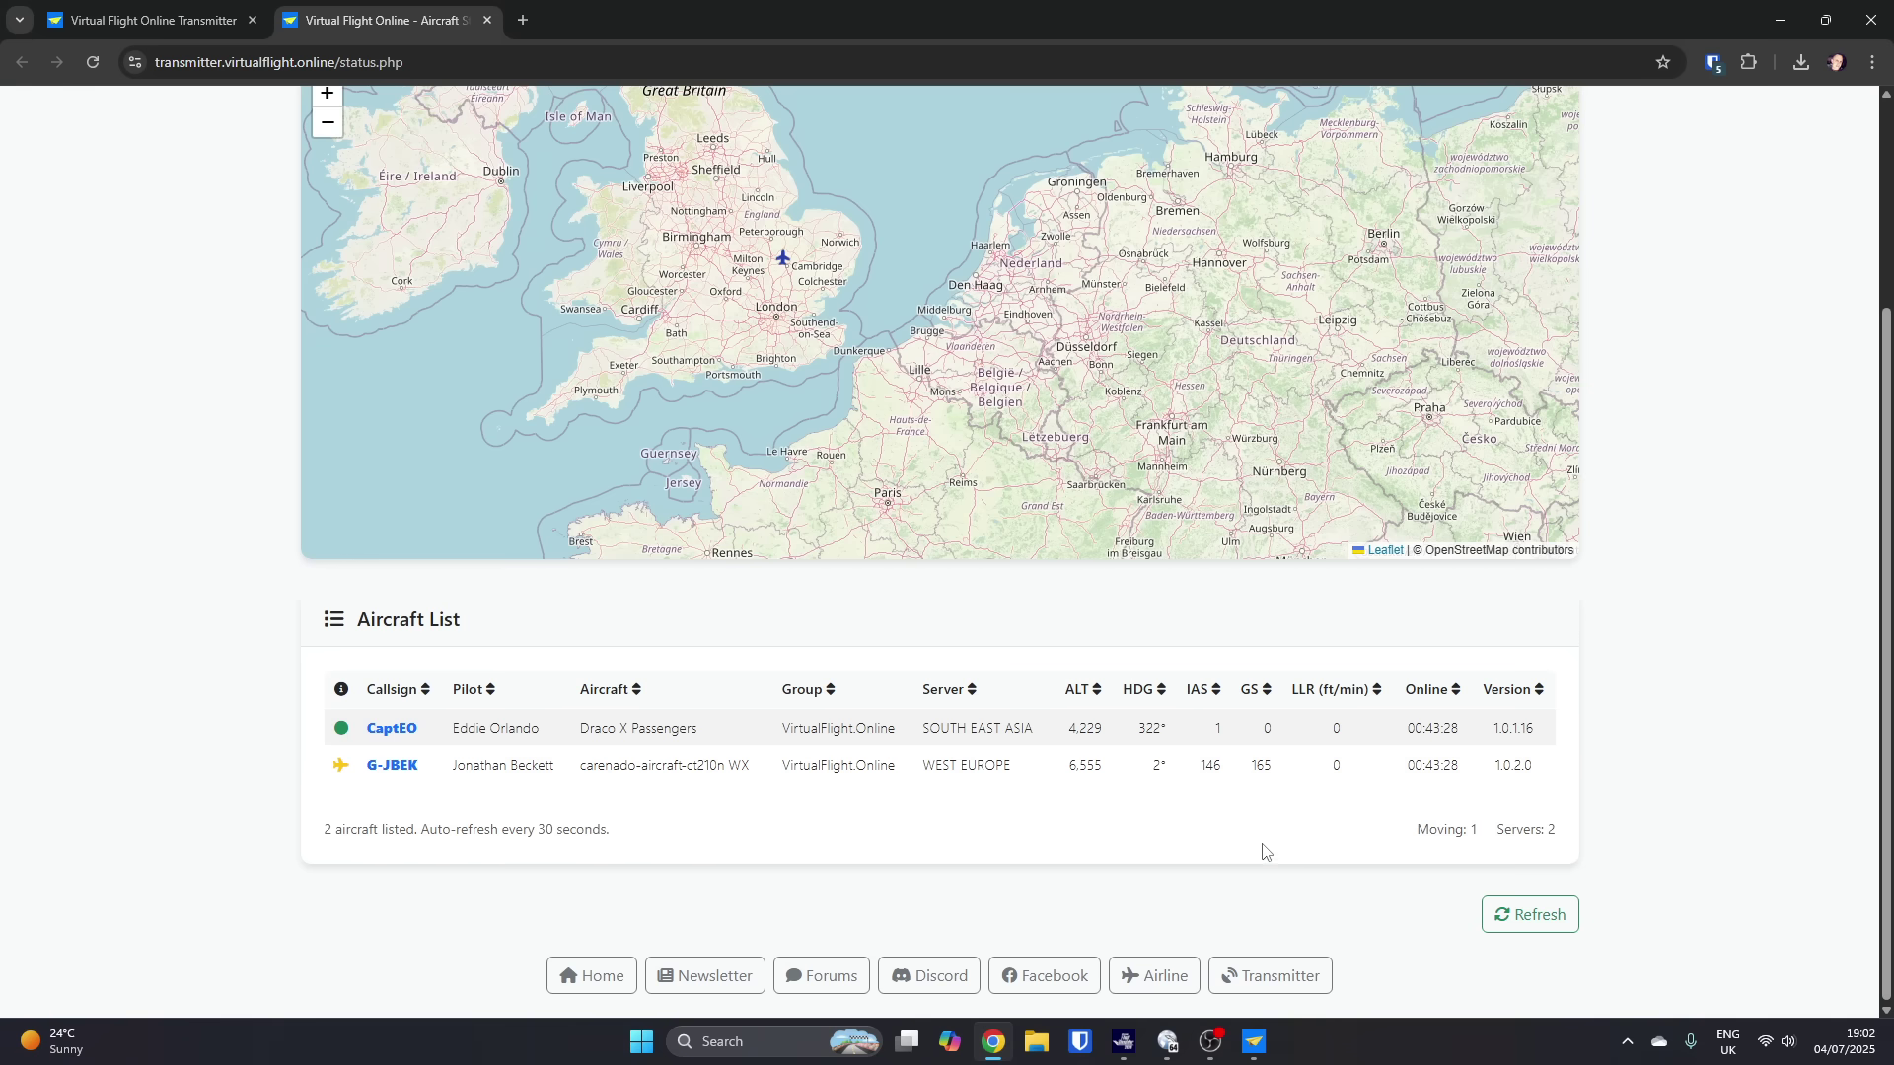
scroll(1264, 846, "up", 3)
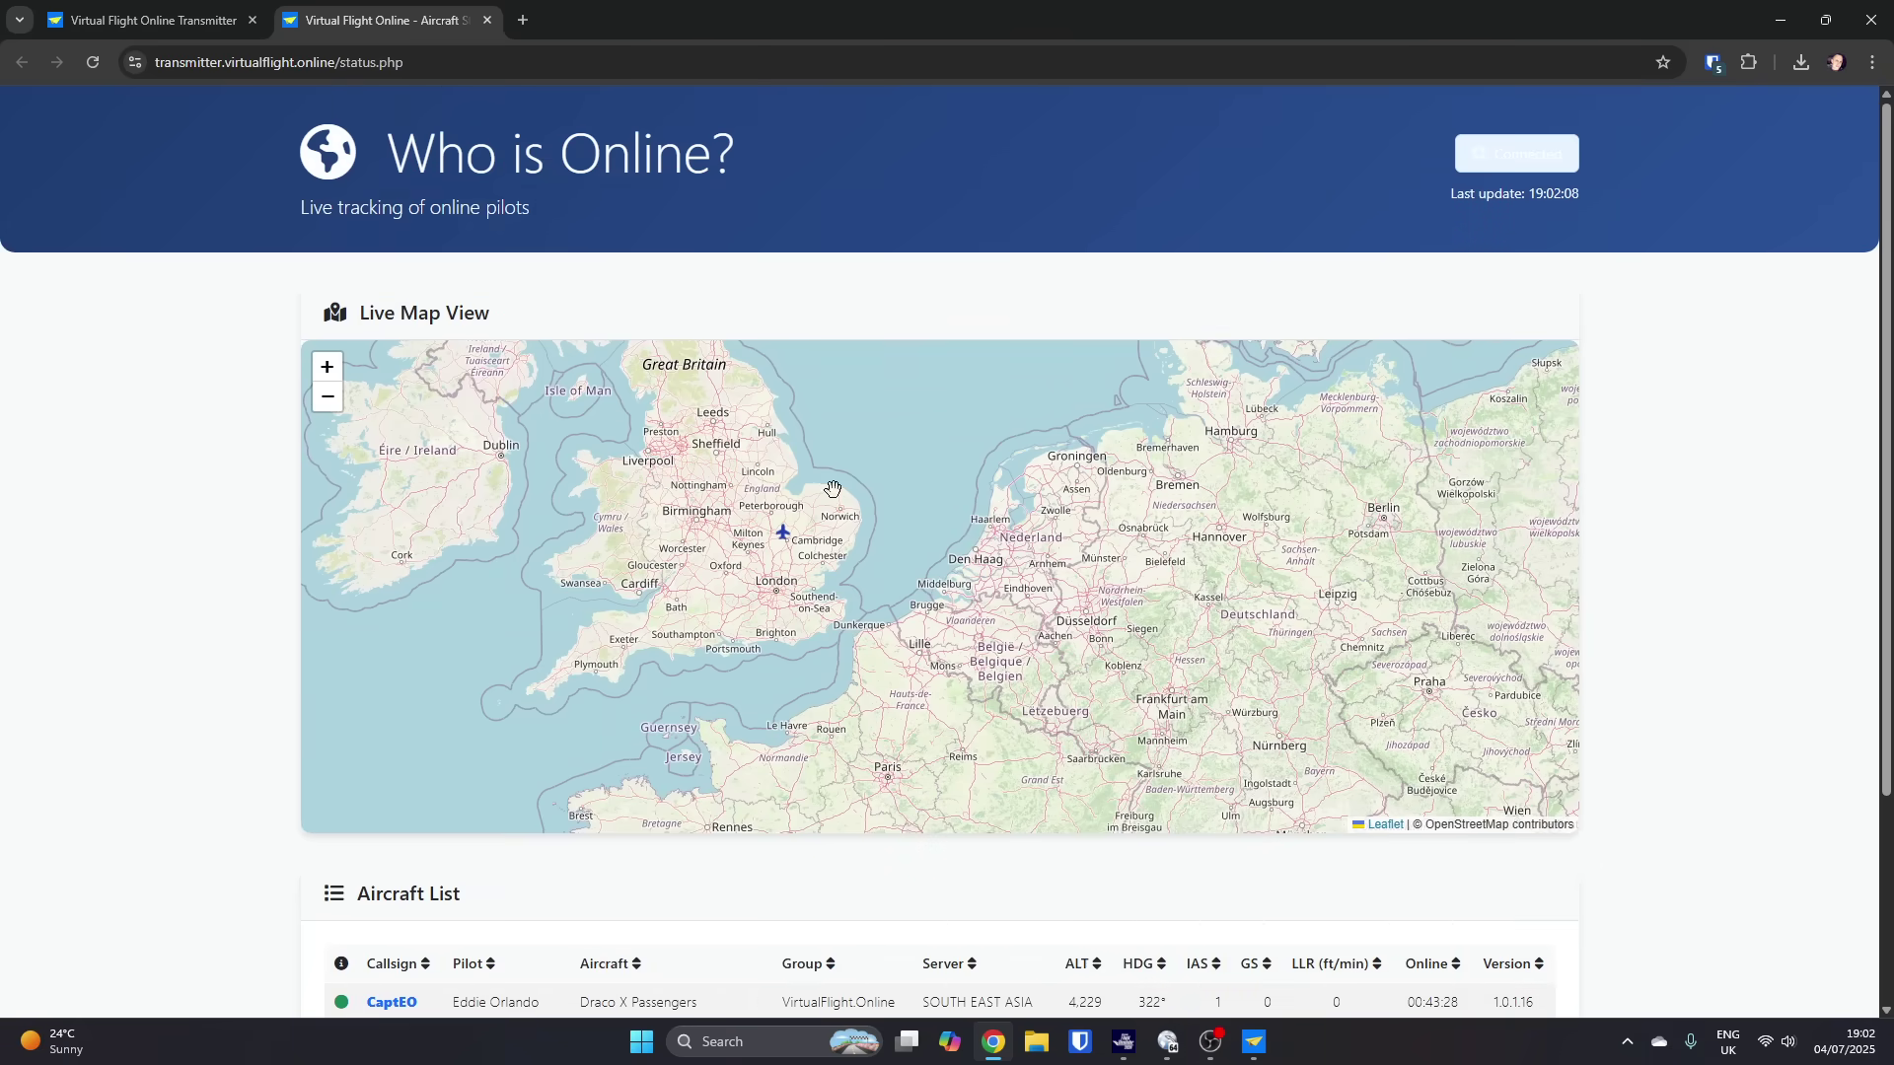
Step: Close the status dashboard and open the Interactive Radar display in a separate tab
left_click(488, 19)
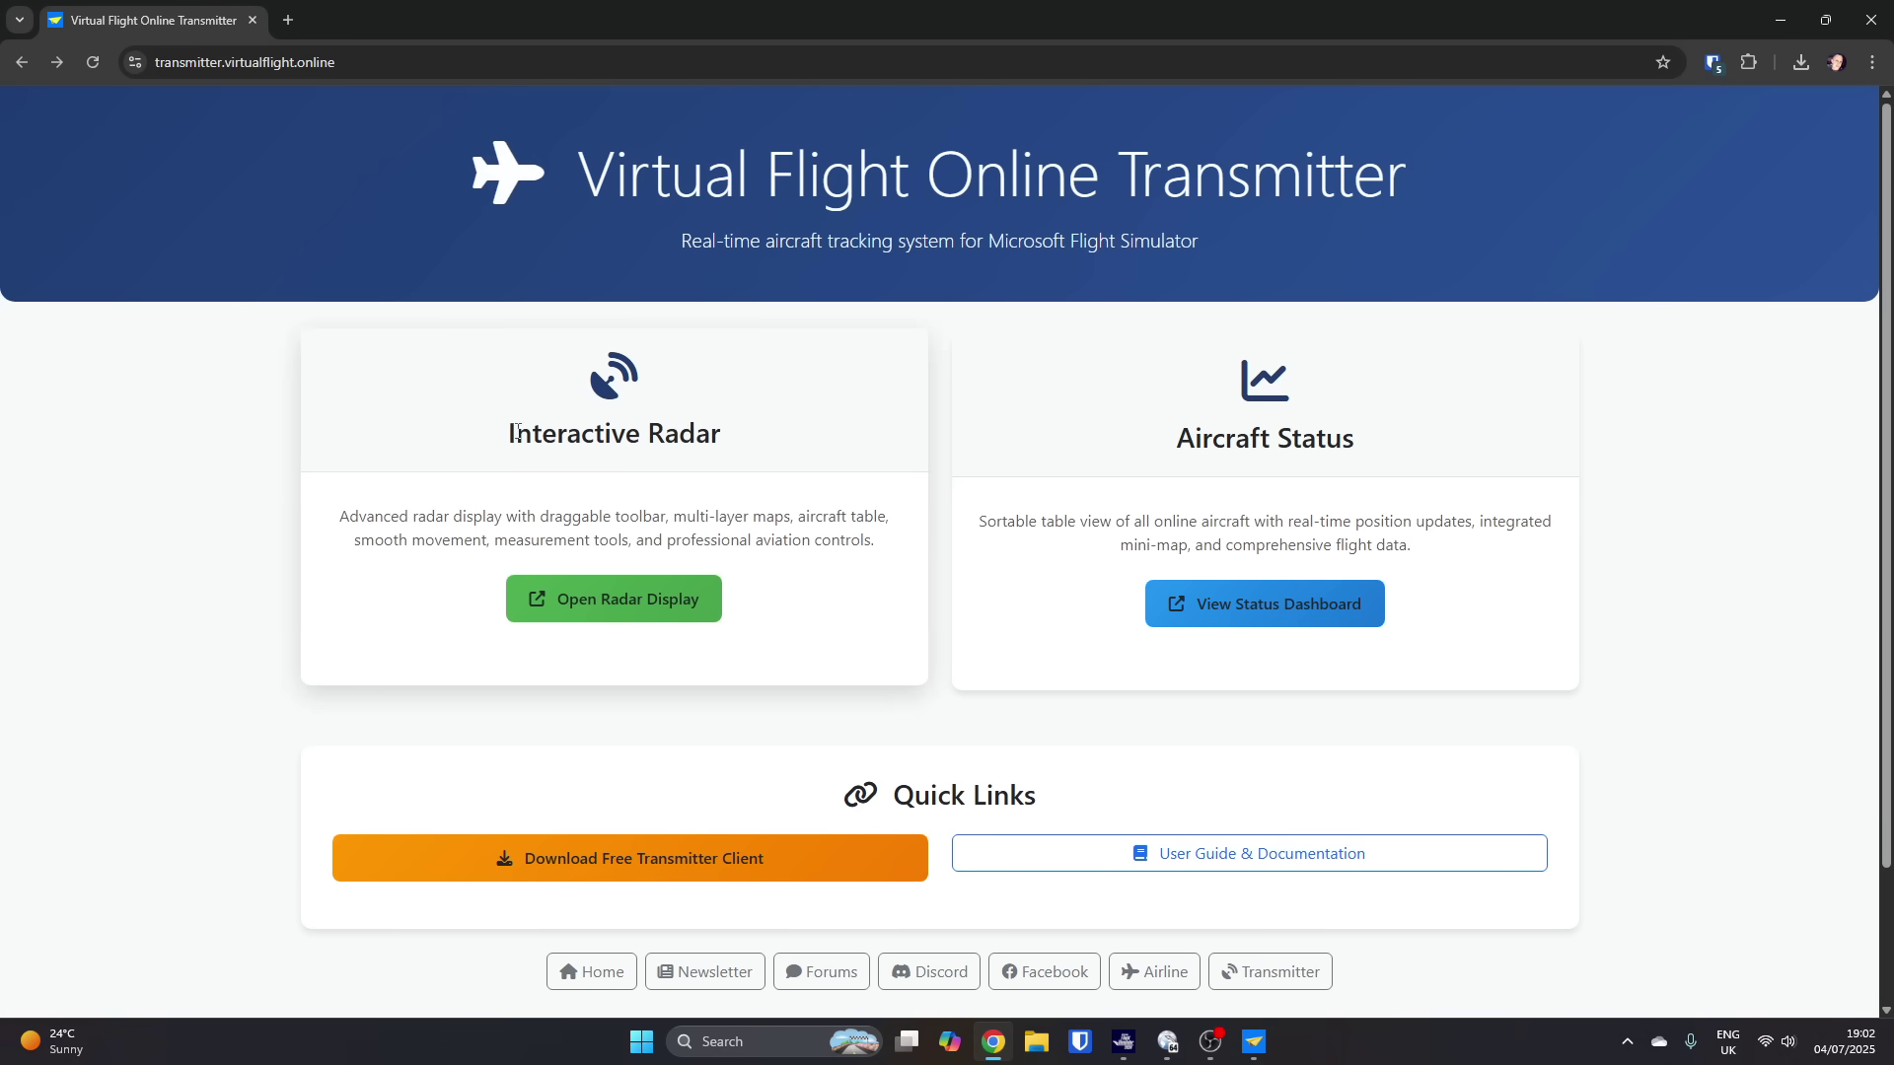
middle_click(614, 609)
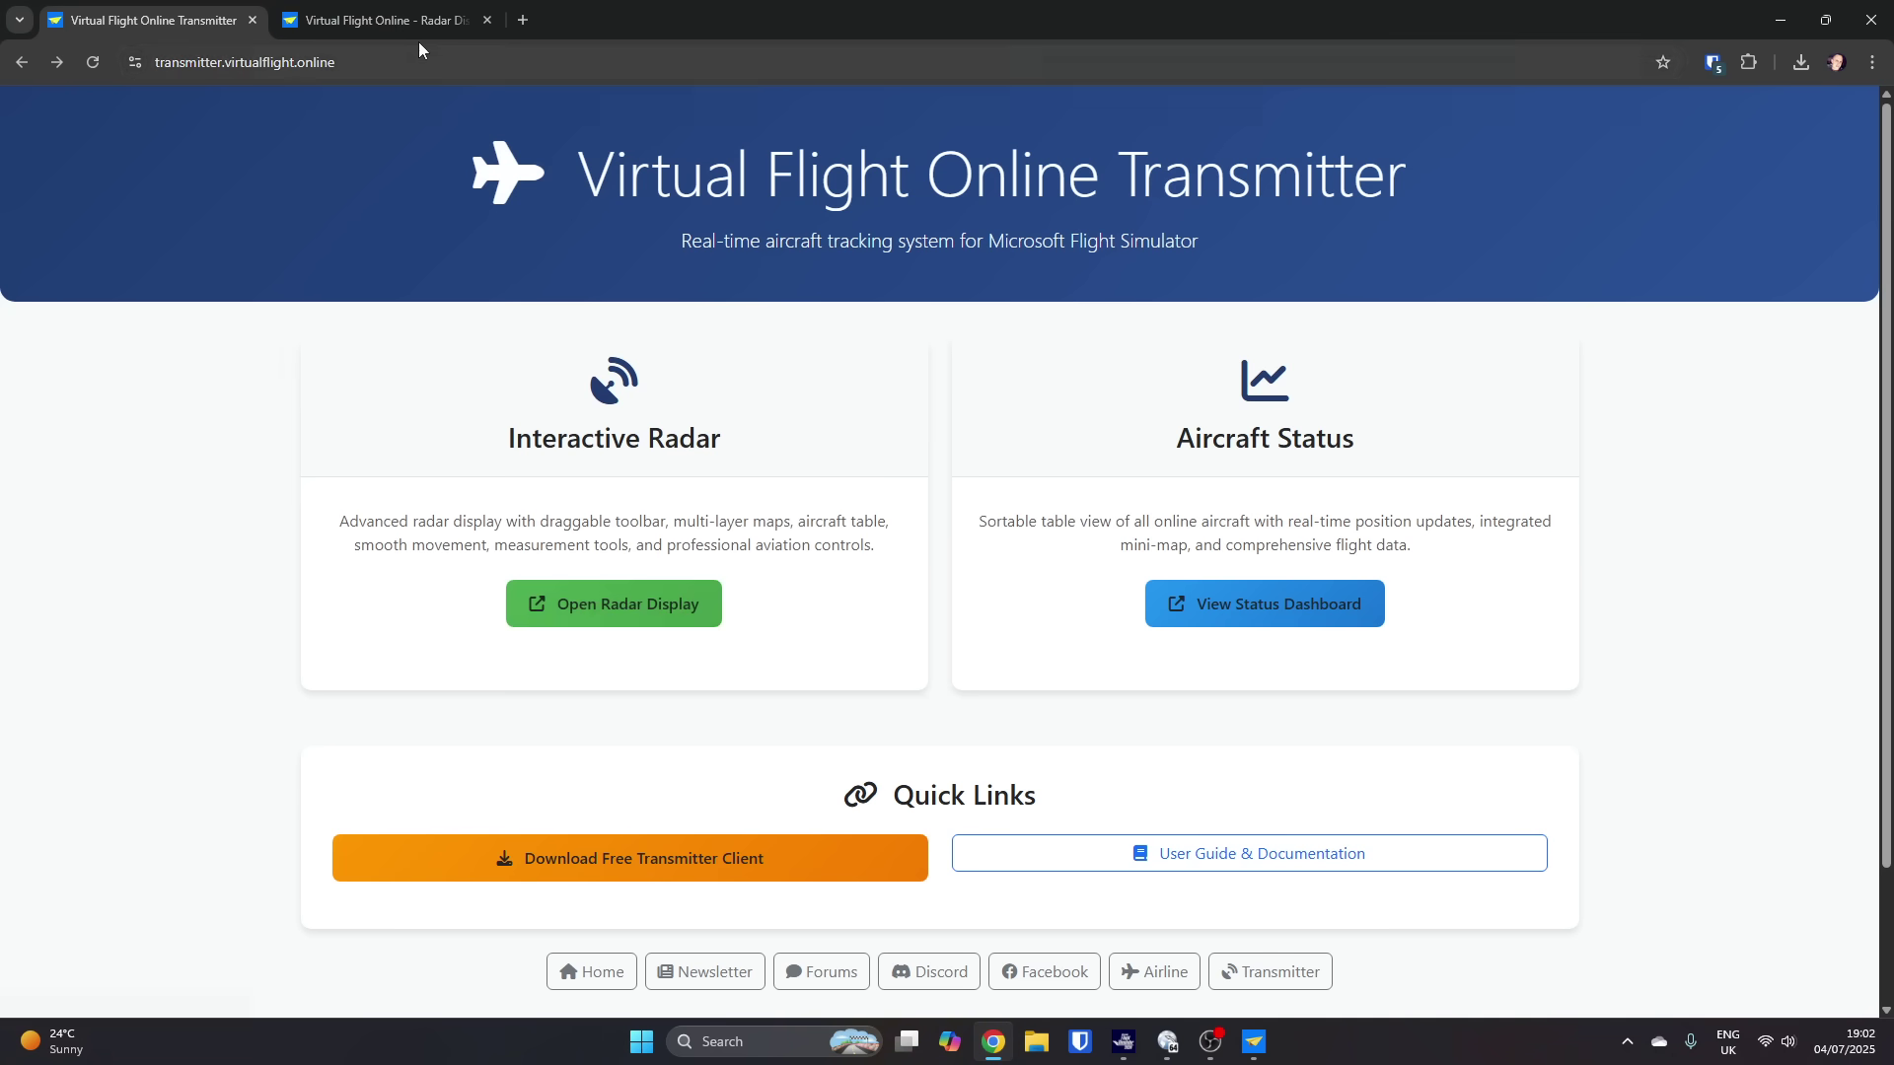
left_click(463, 12)
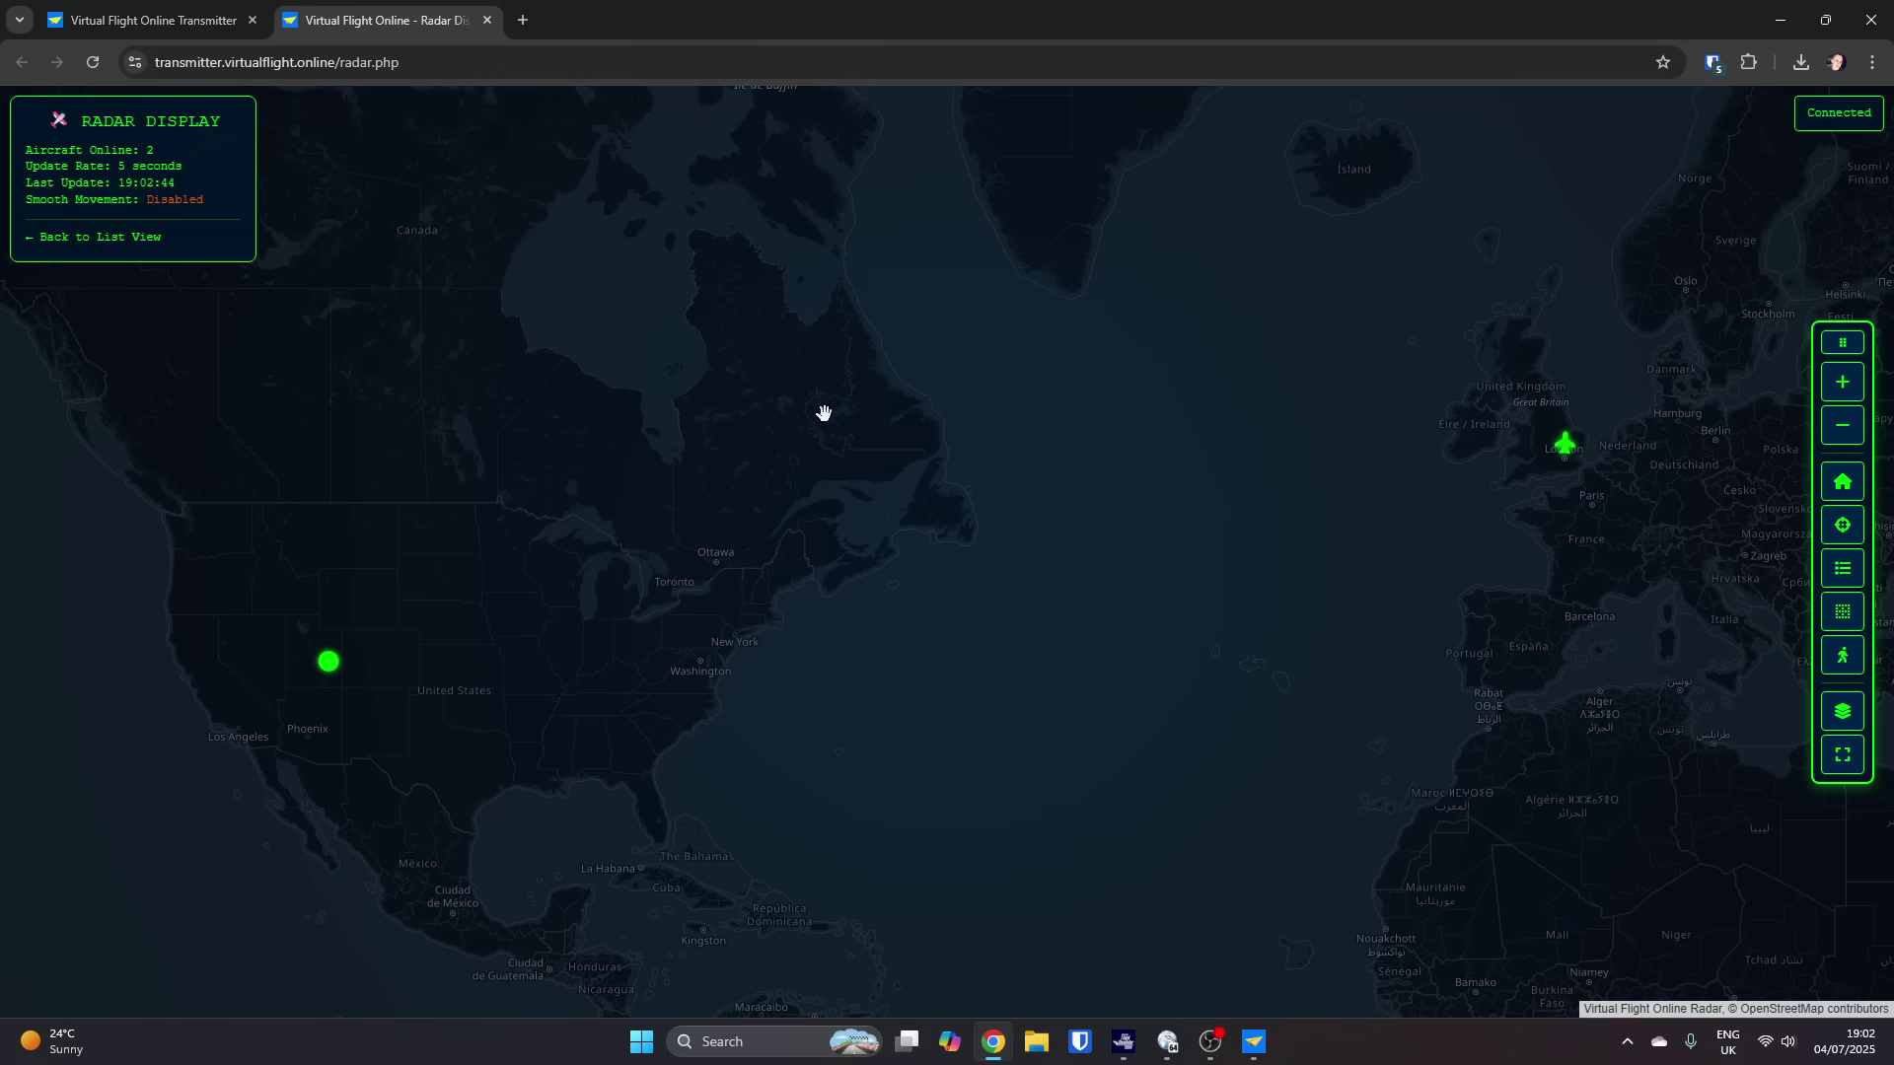
Step: Locate G-JBEK on the radar north of Cambridge and move its data label to the southwest of the aircraft
left_click_drag(938, 440, 474, 440)
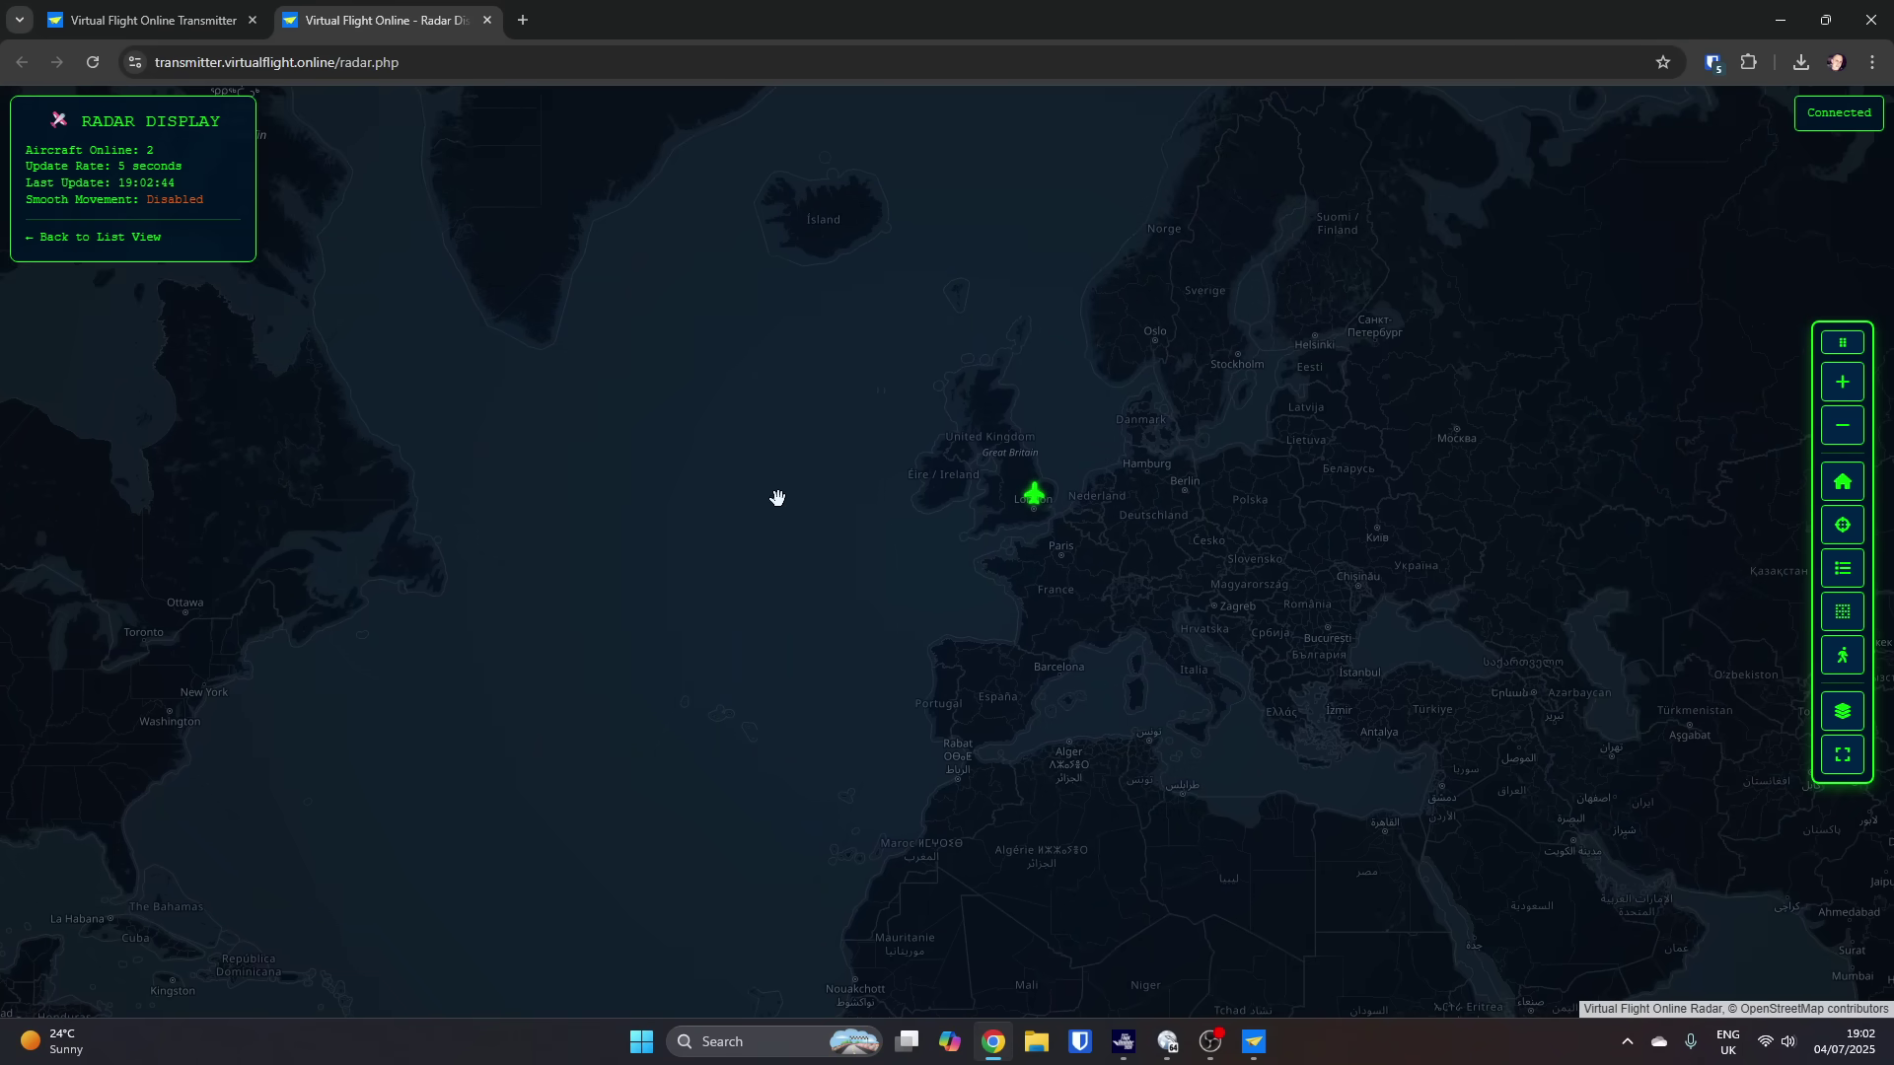
scroll(1095, 440, "up", 5)
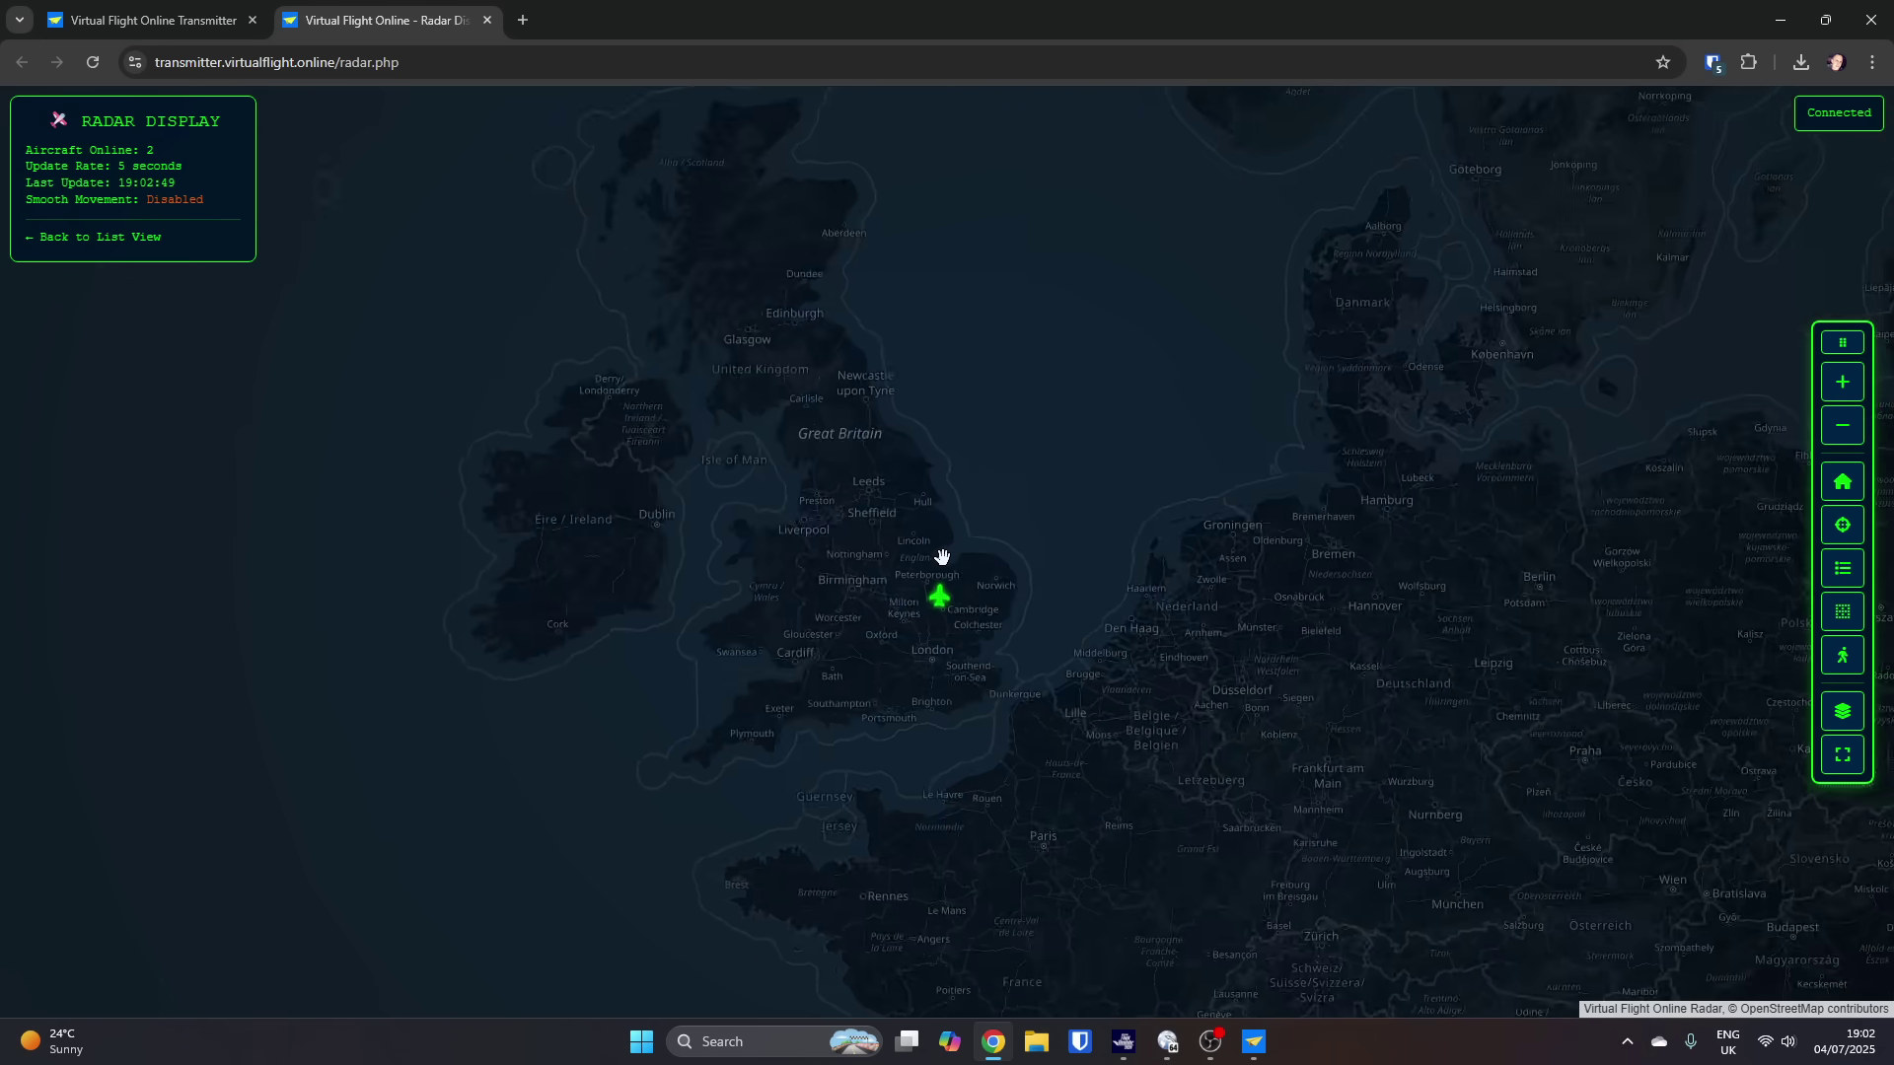
scroll(1002, 690, "up", 6)
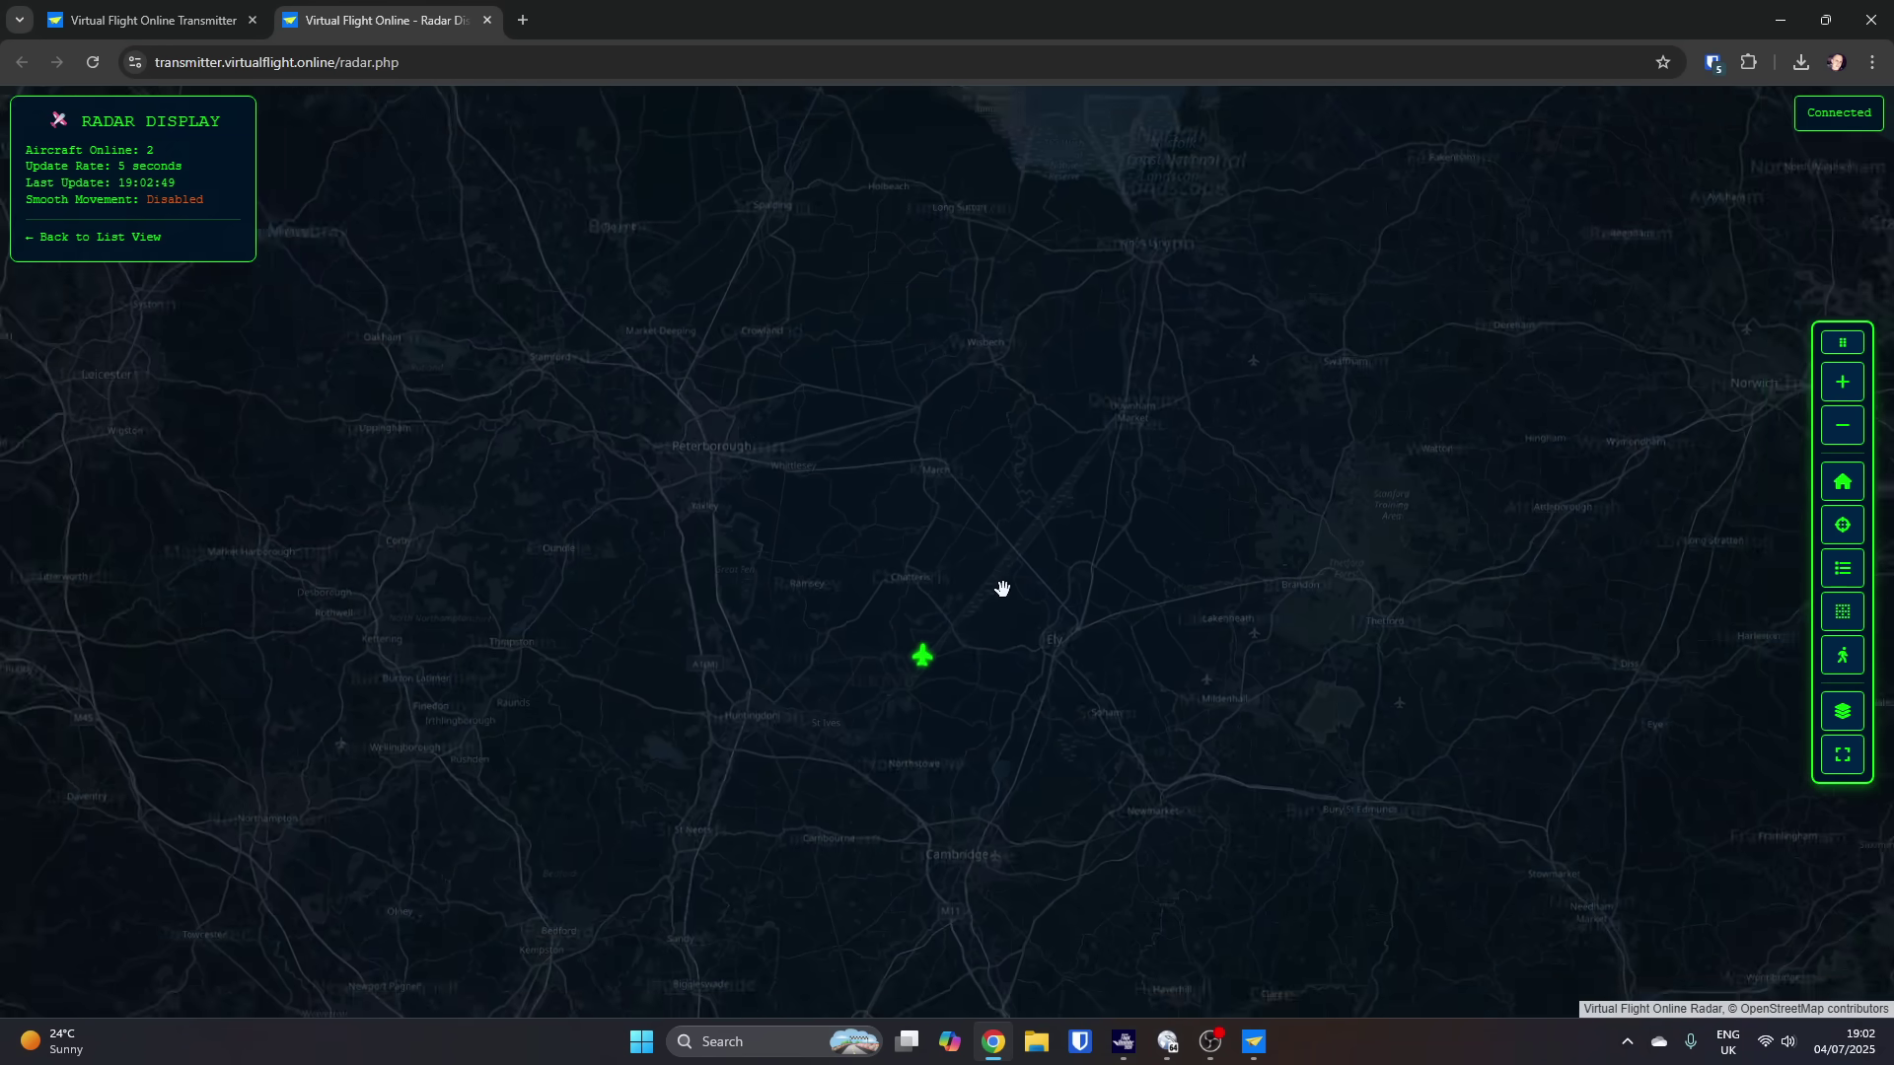
scroll(967, 659, "up", 3)
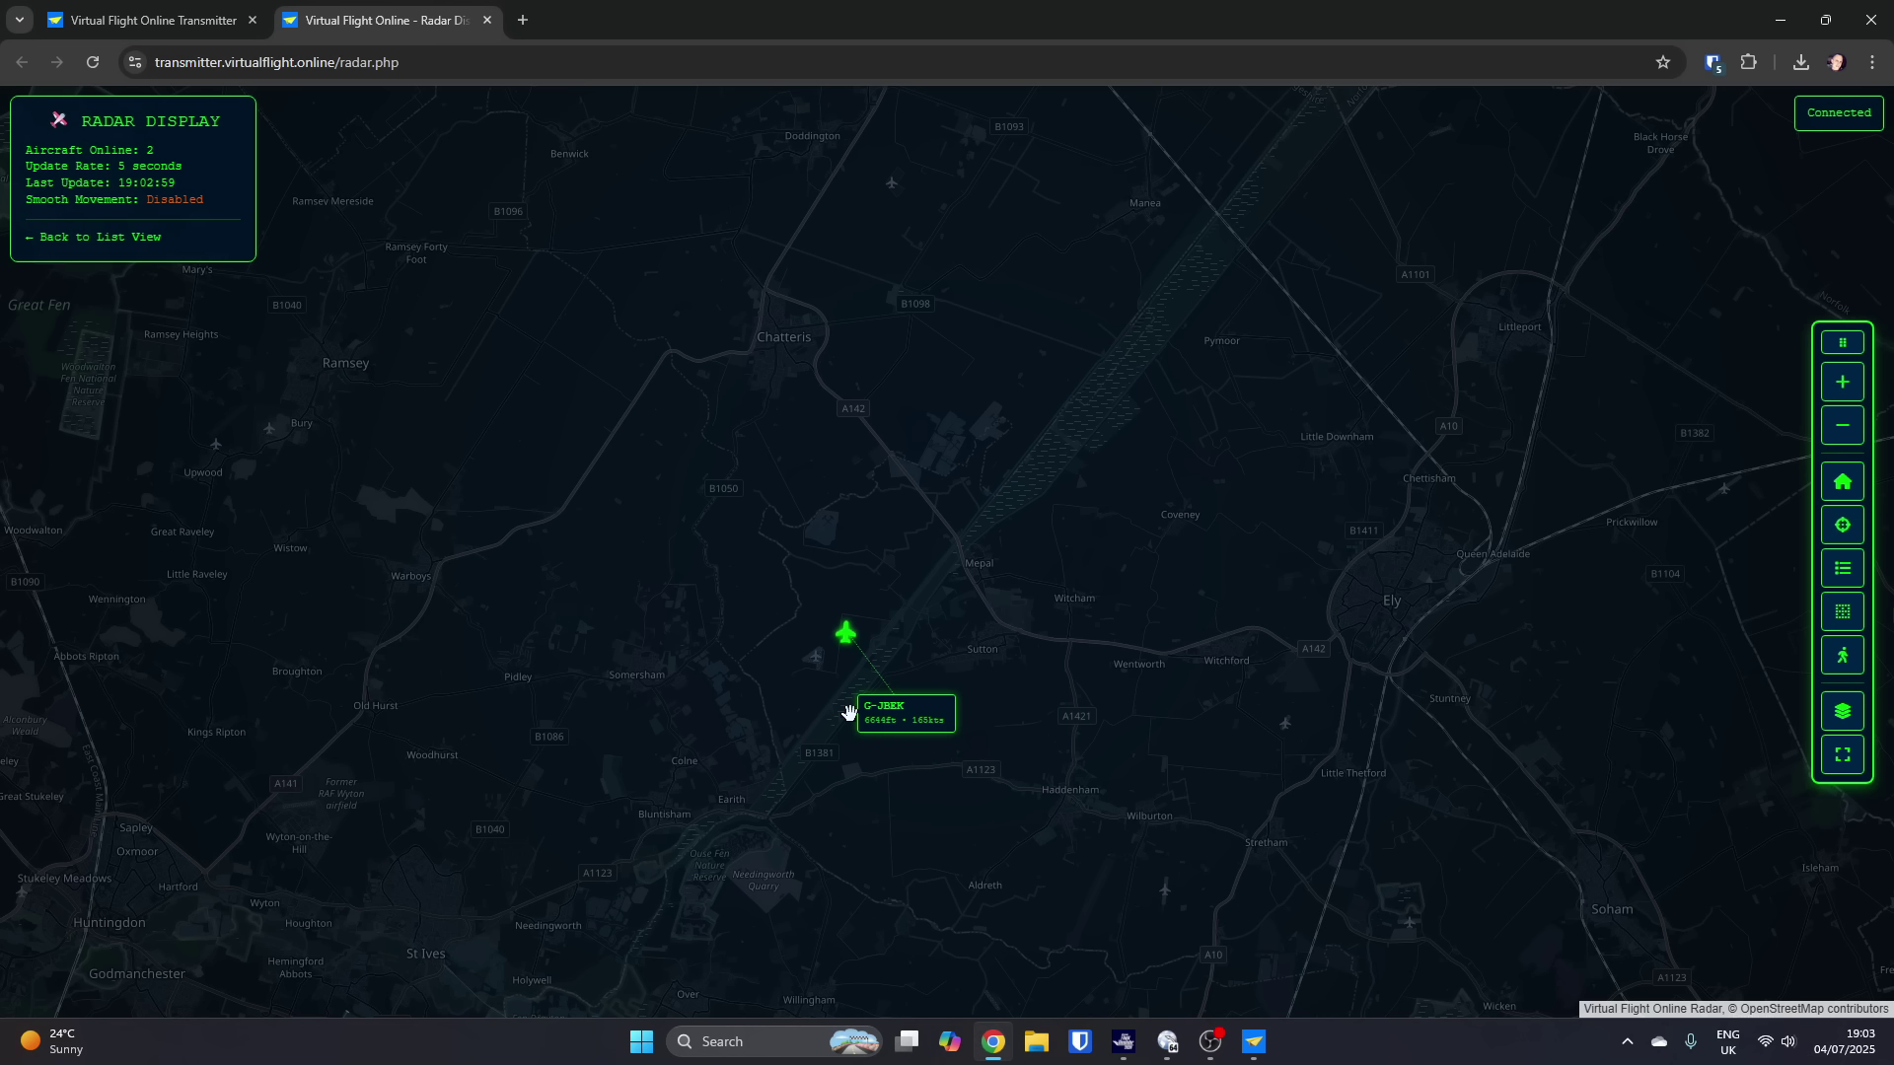
left_click_drag(905, 720, 723, 554)
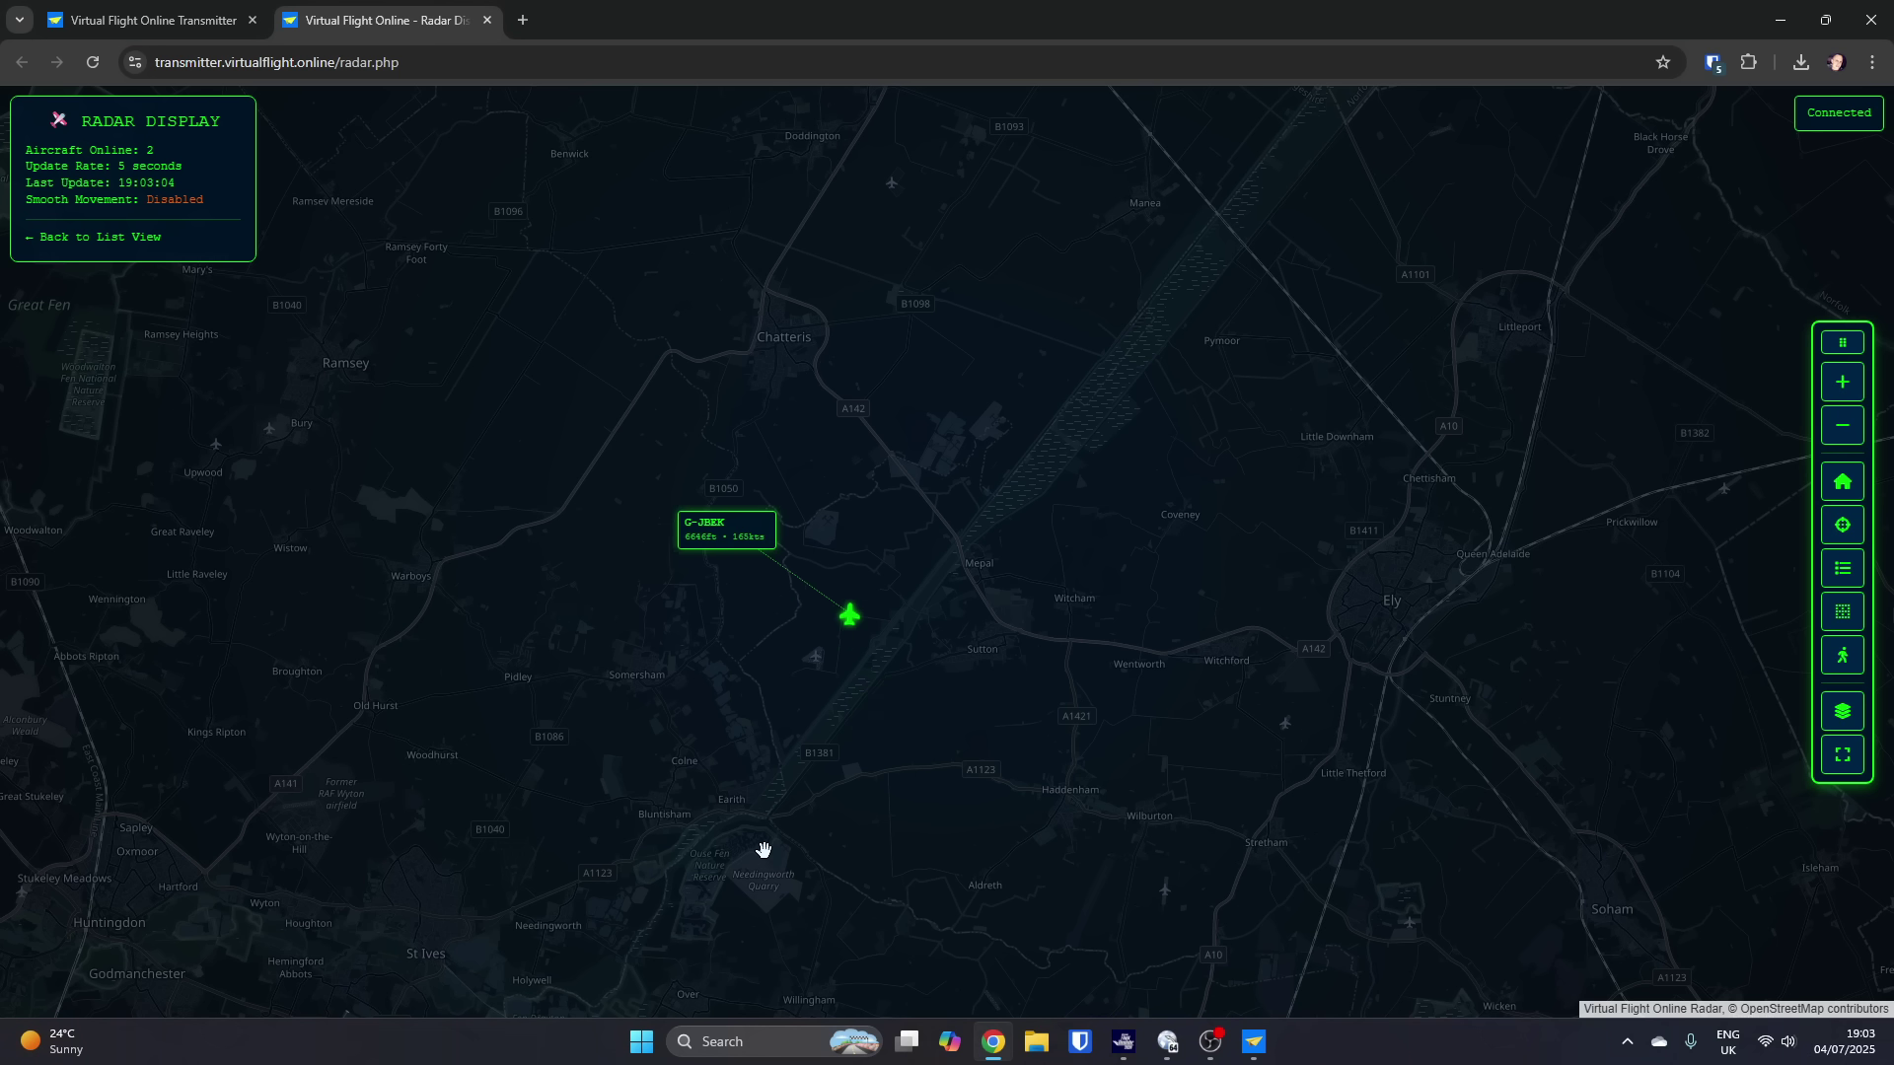
left_click_drag(724, 535, 803, 699)
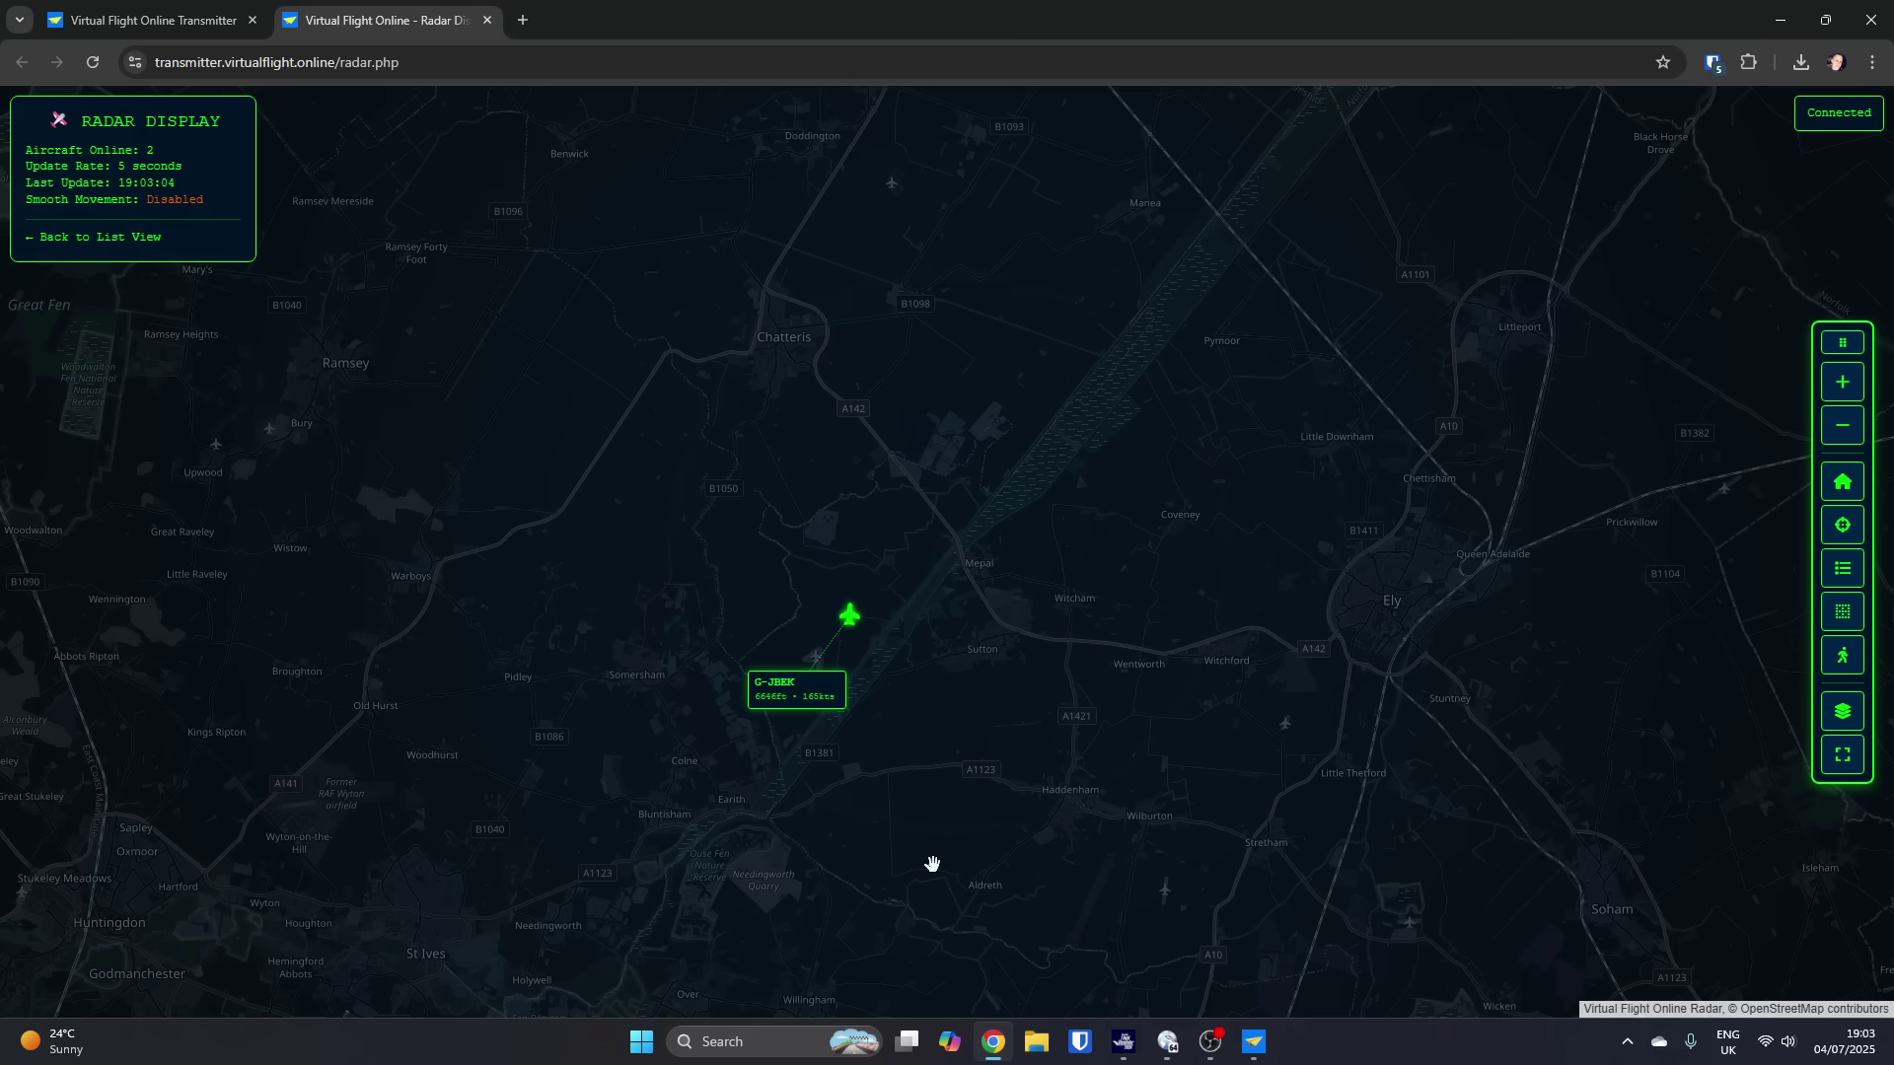
left_click_drag(964, 812, 896, 843)
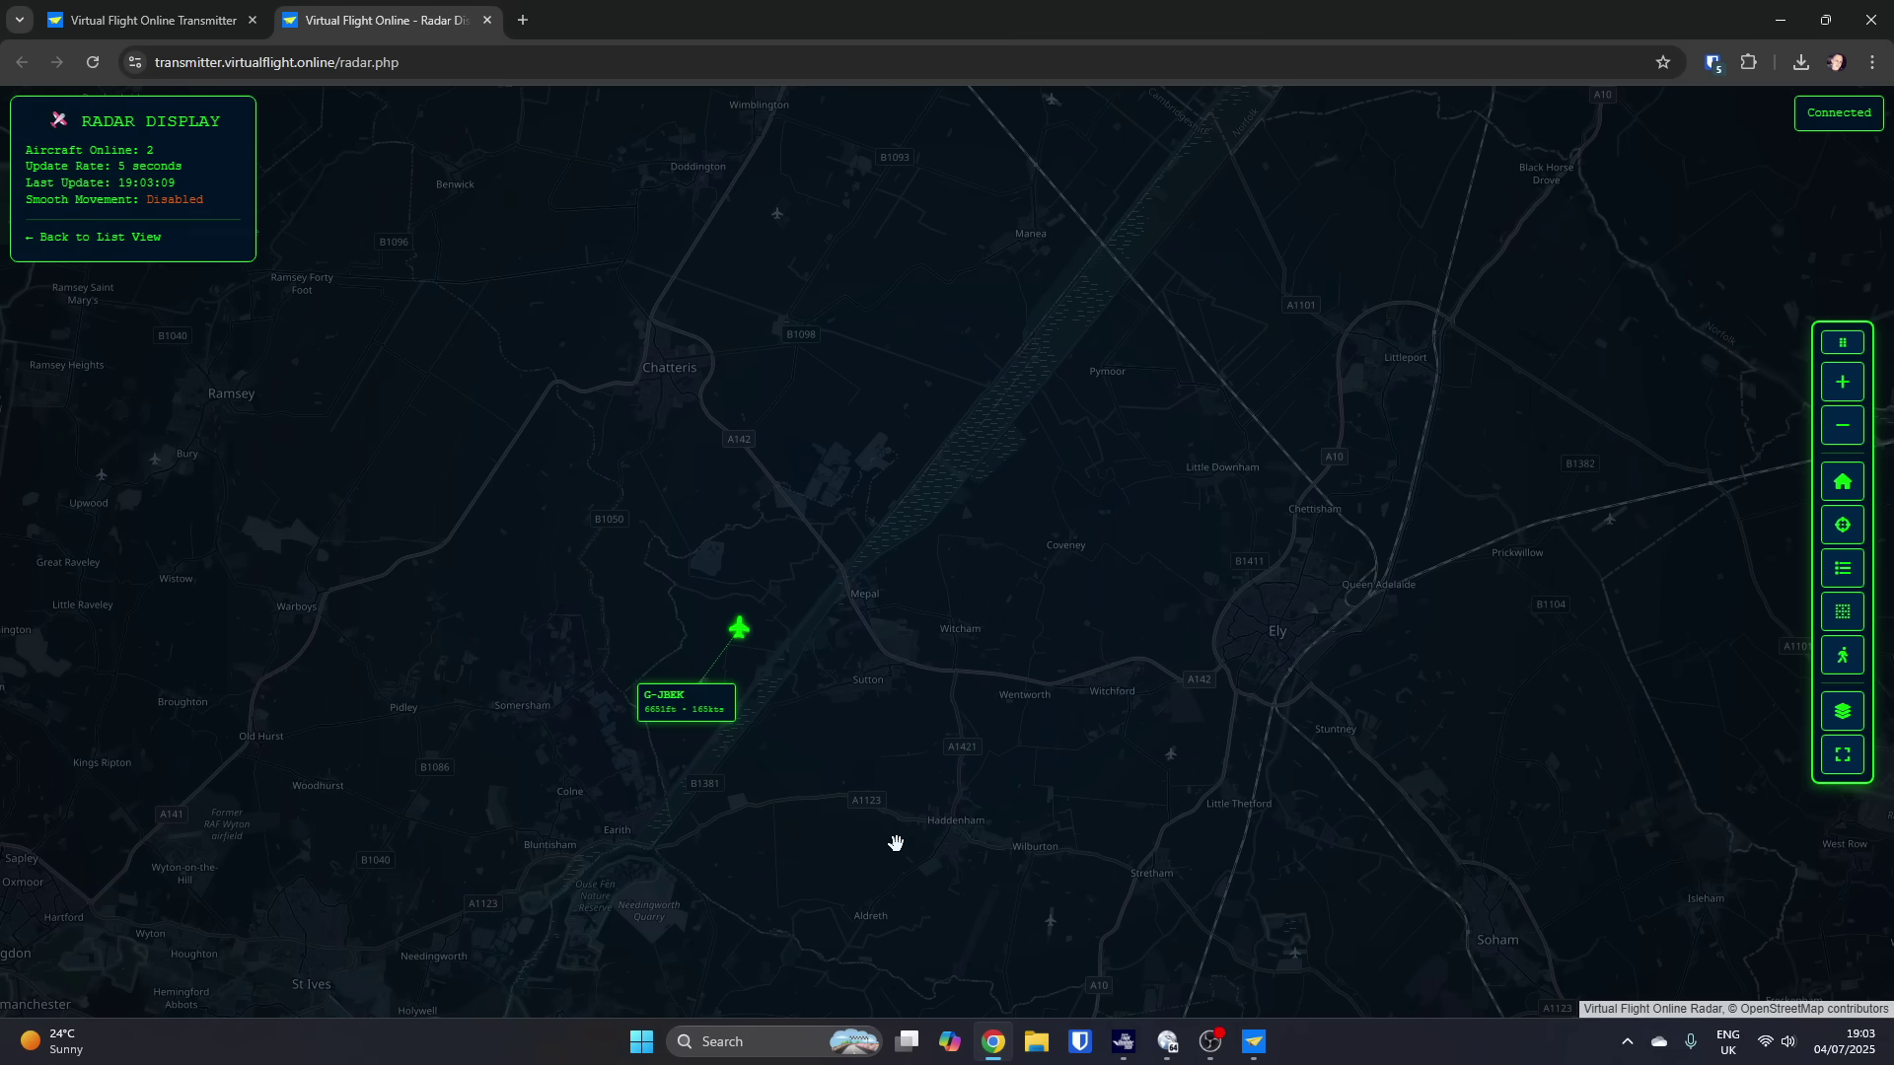
scroll(891, 701, "down", 1)
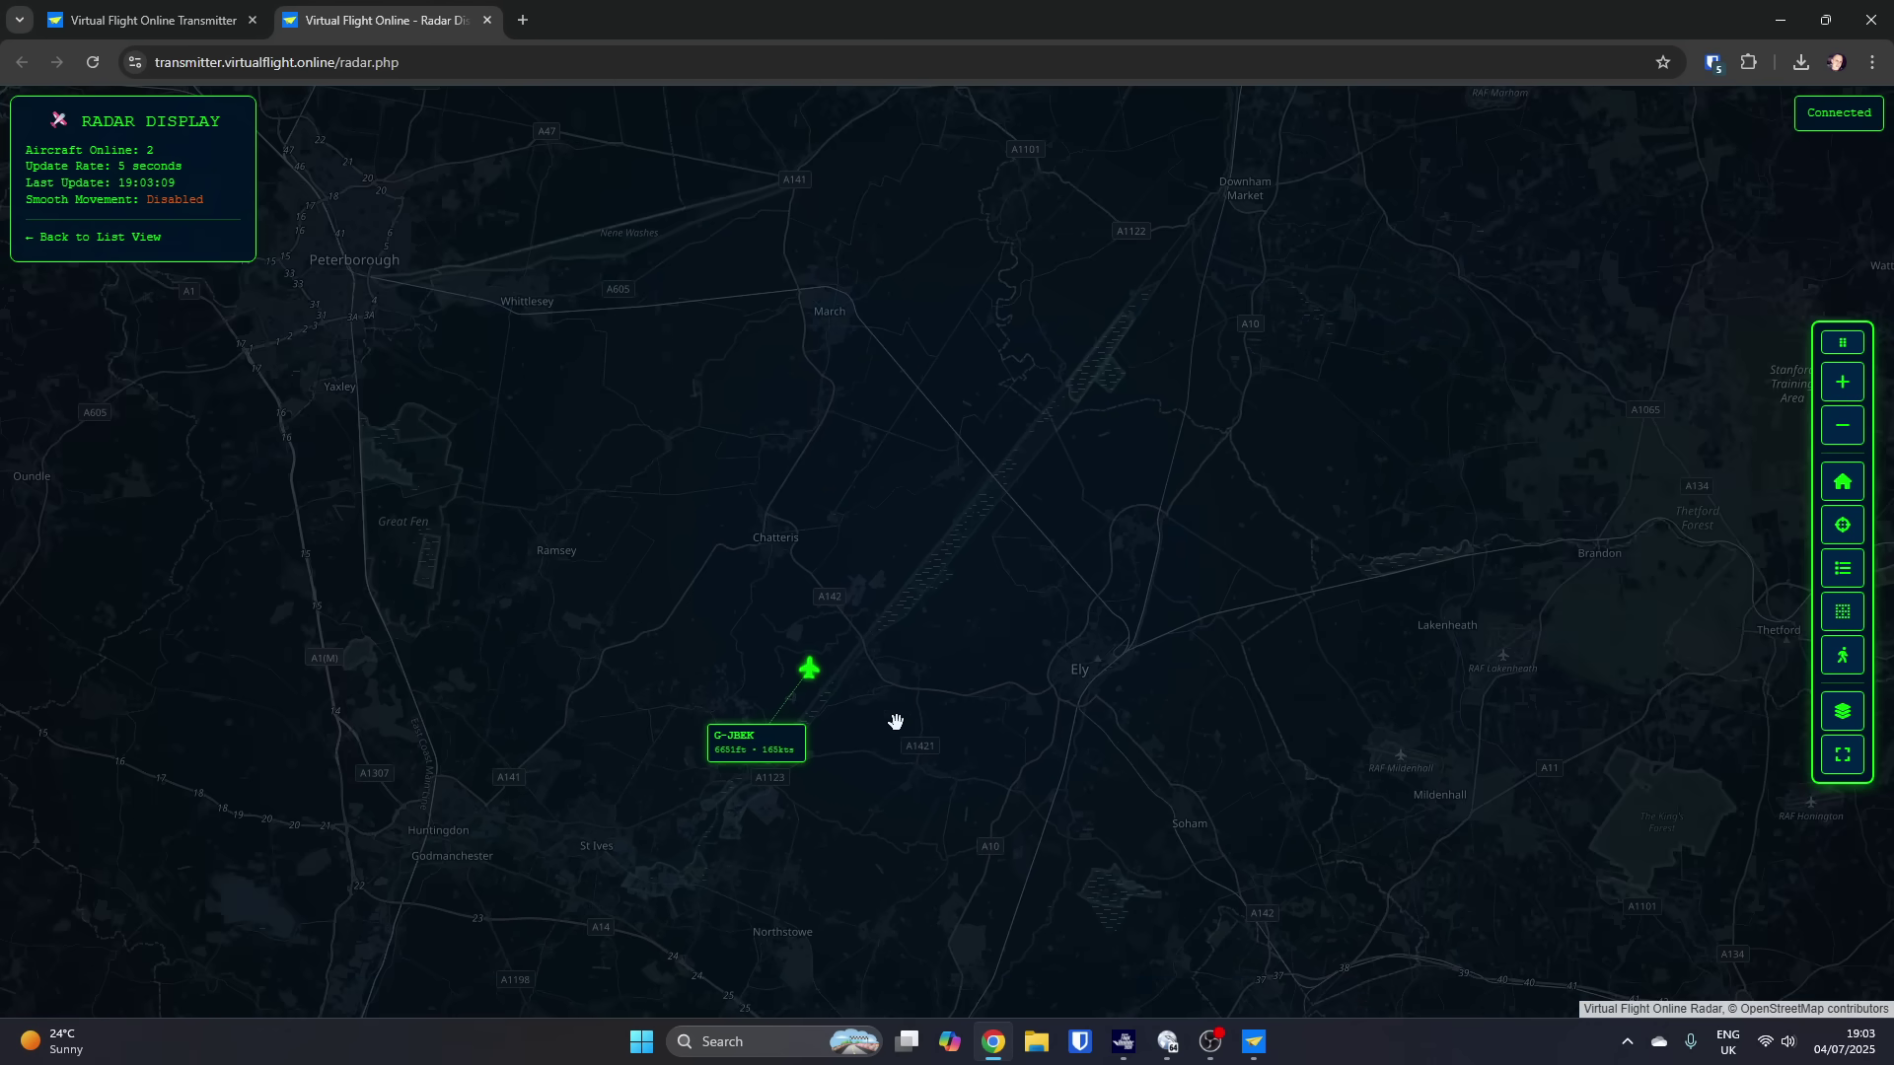
scroll(895, 706, "up", 1)
scroll(894, 705, "down", 1)
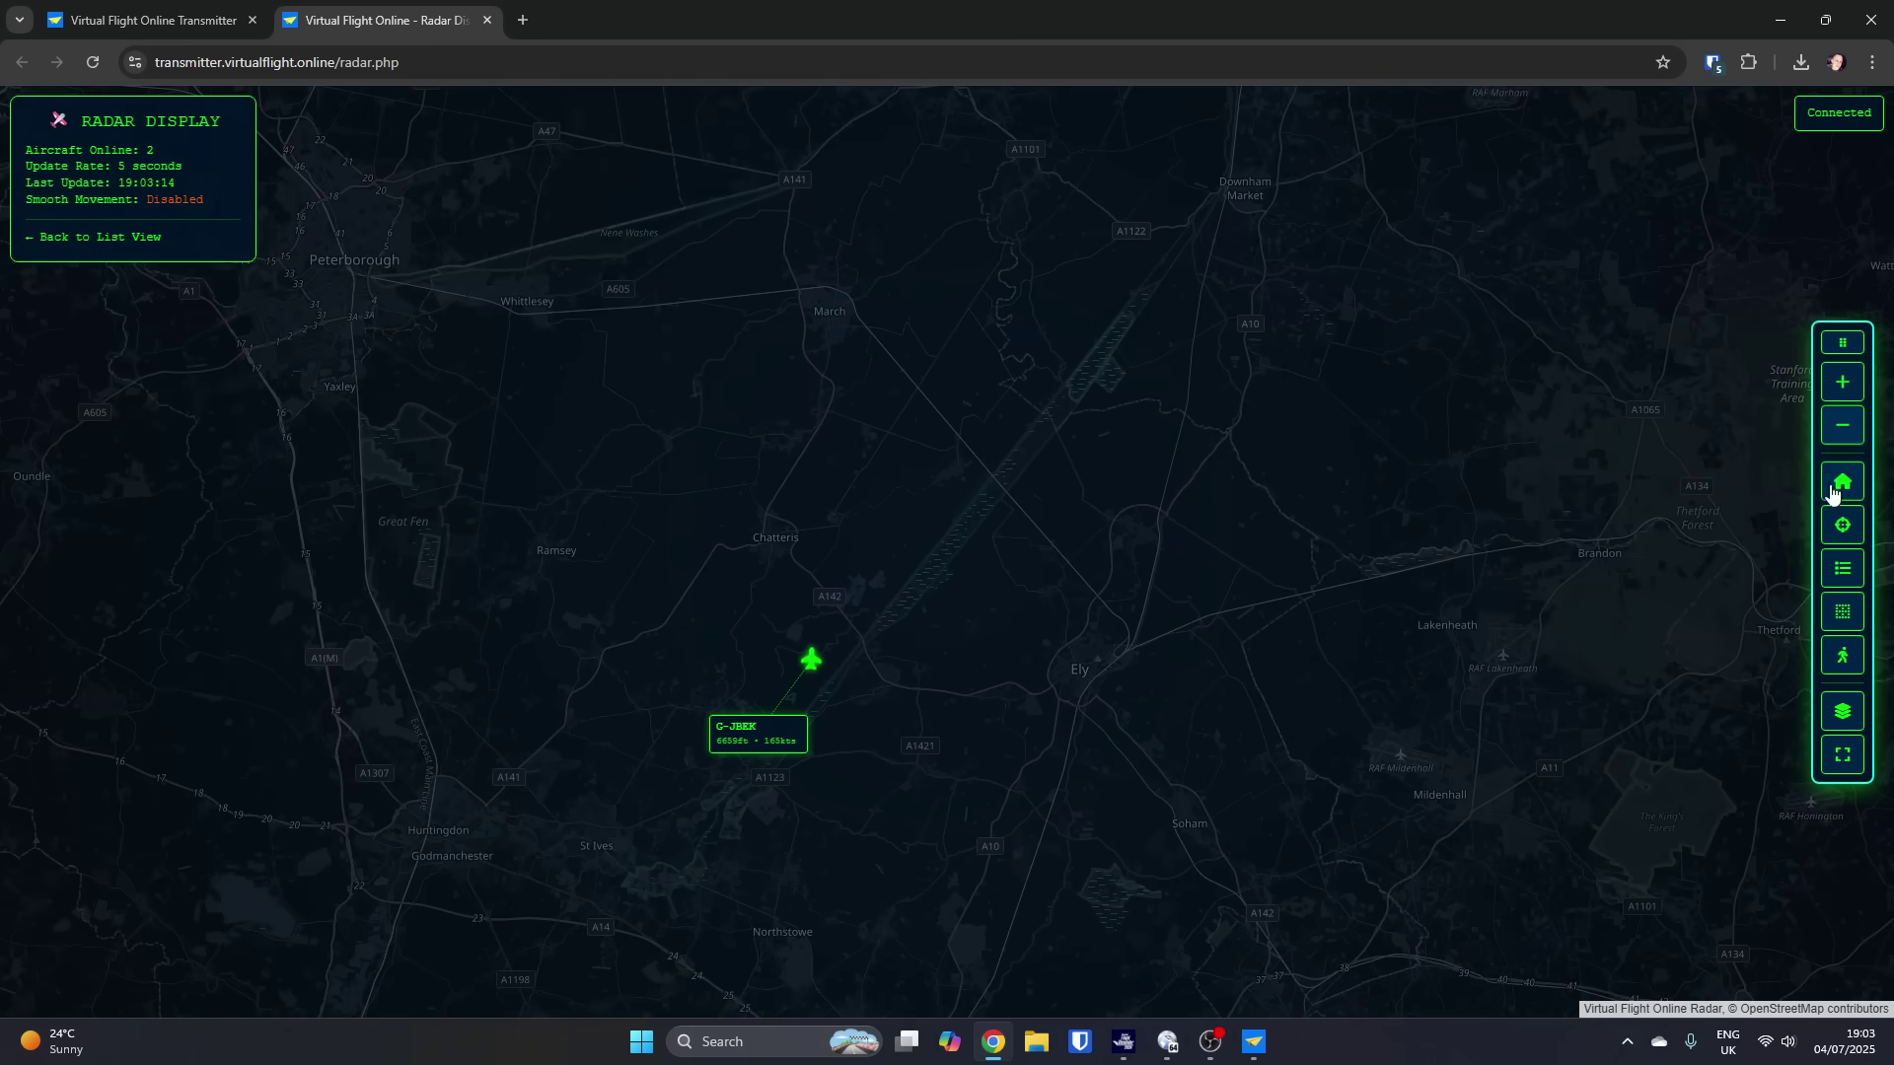
Step: Try the radar's zoom controls, reset it to the world view and centre the view on all online aircraft
left_click(1845, 426)
left_click(1849, 394)
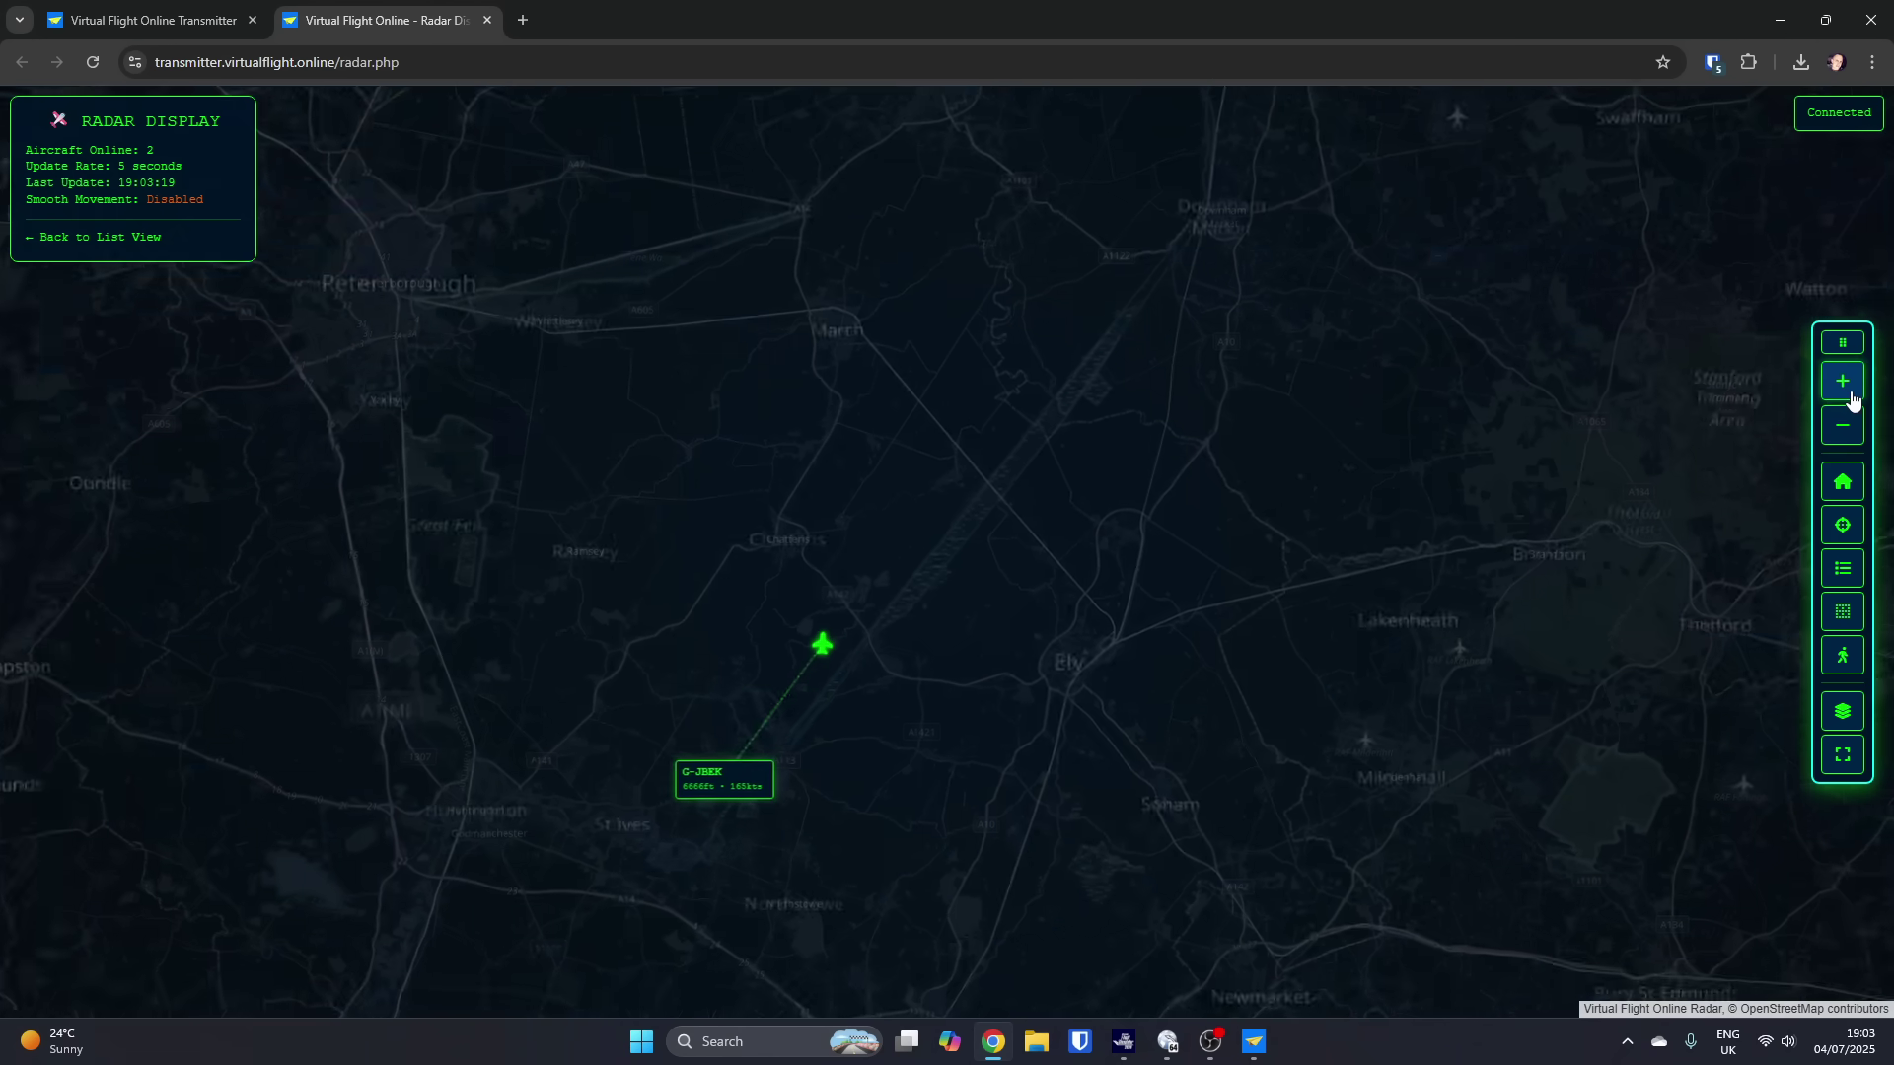
left_click(1841, 482)
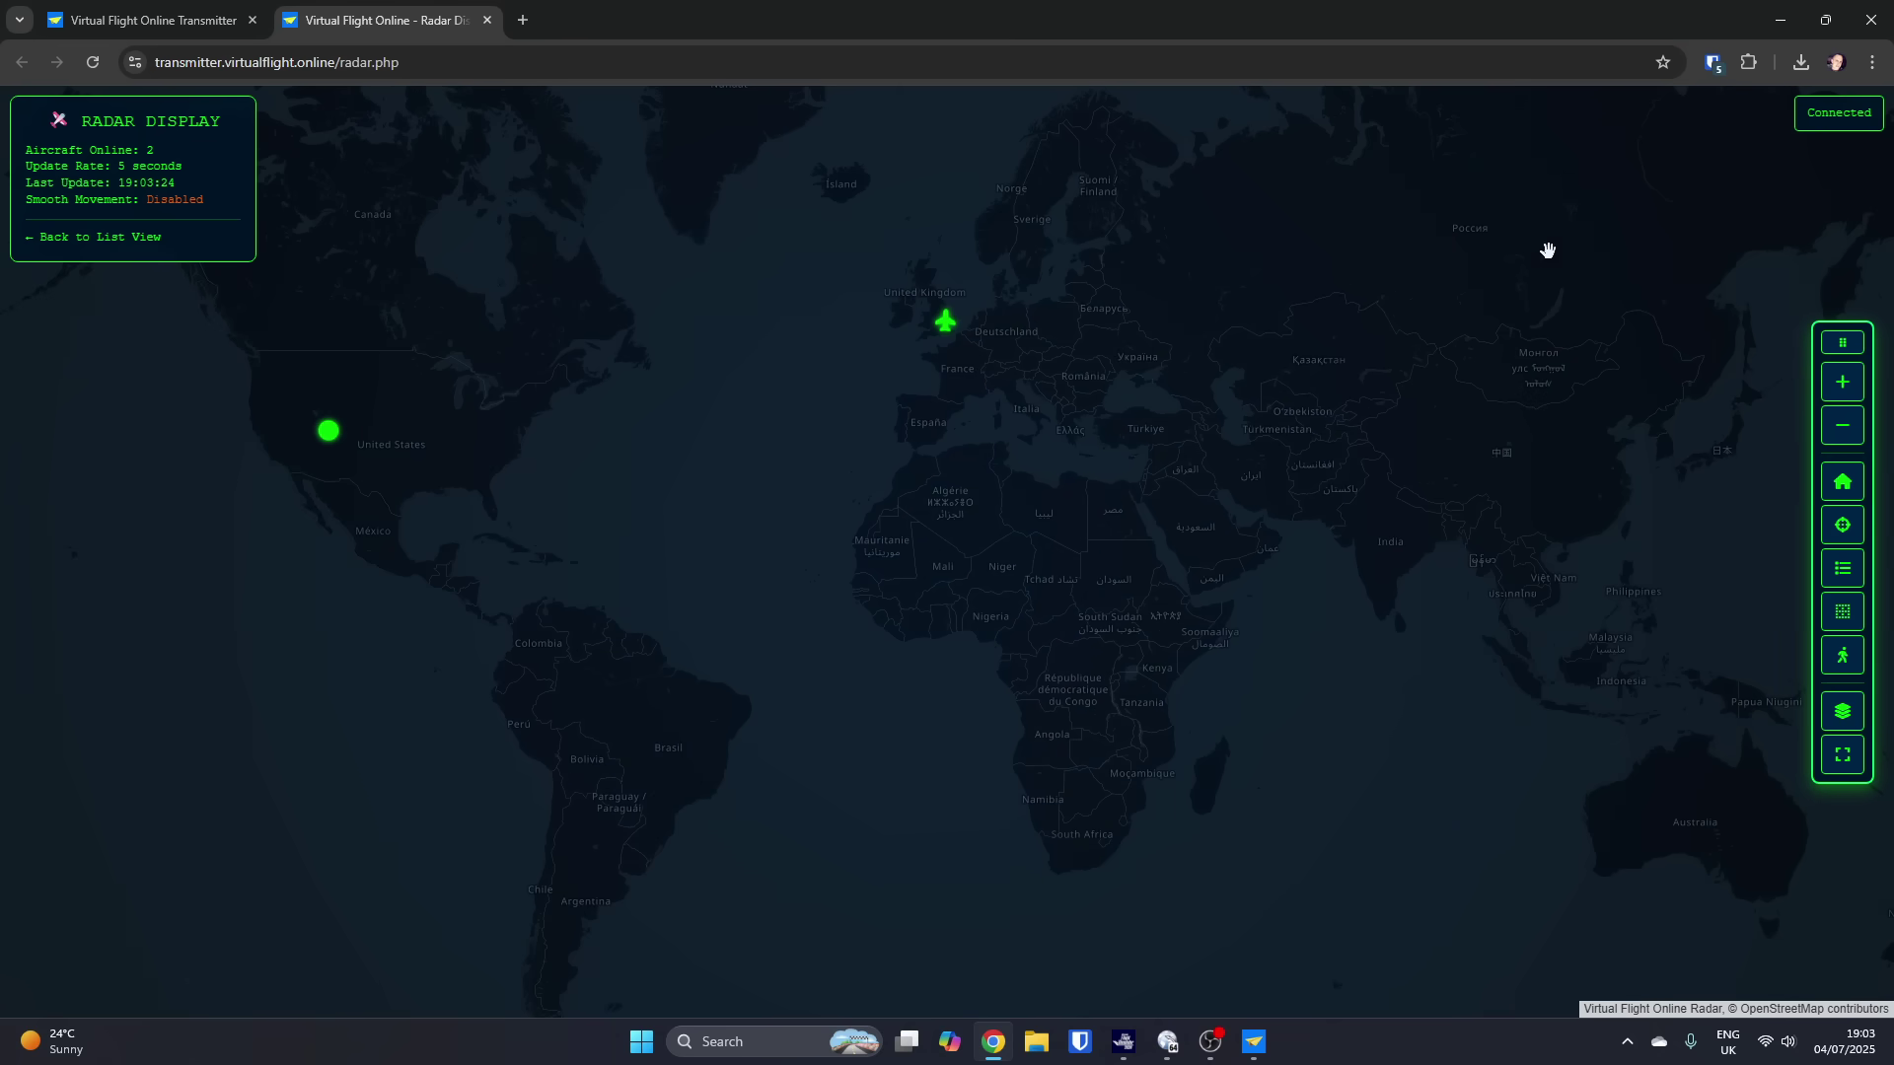
left_click(1843, 527)
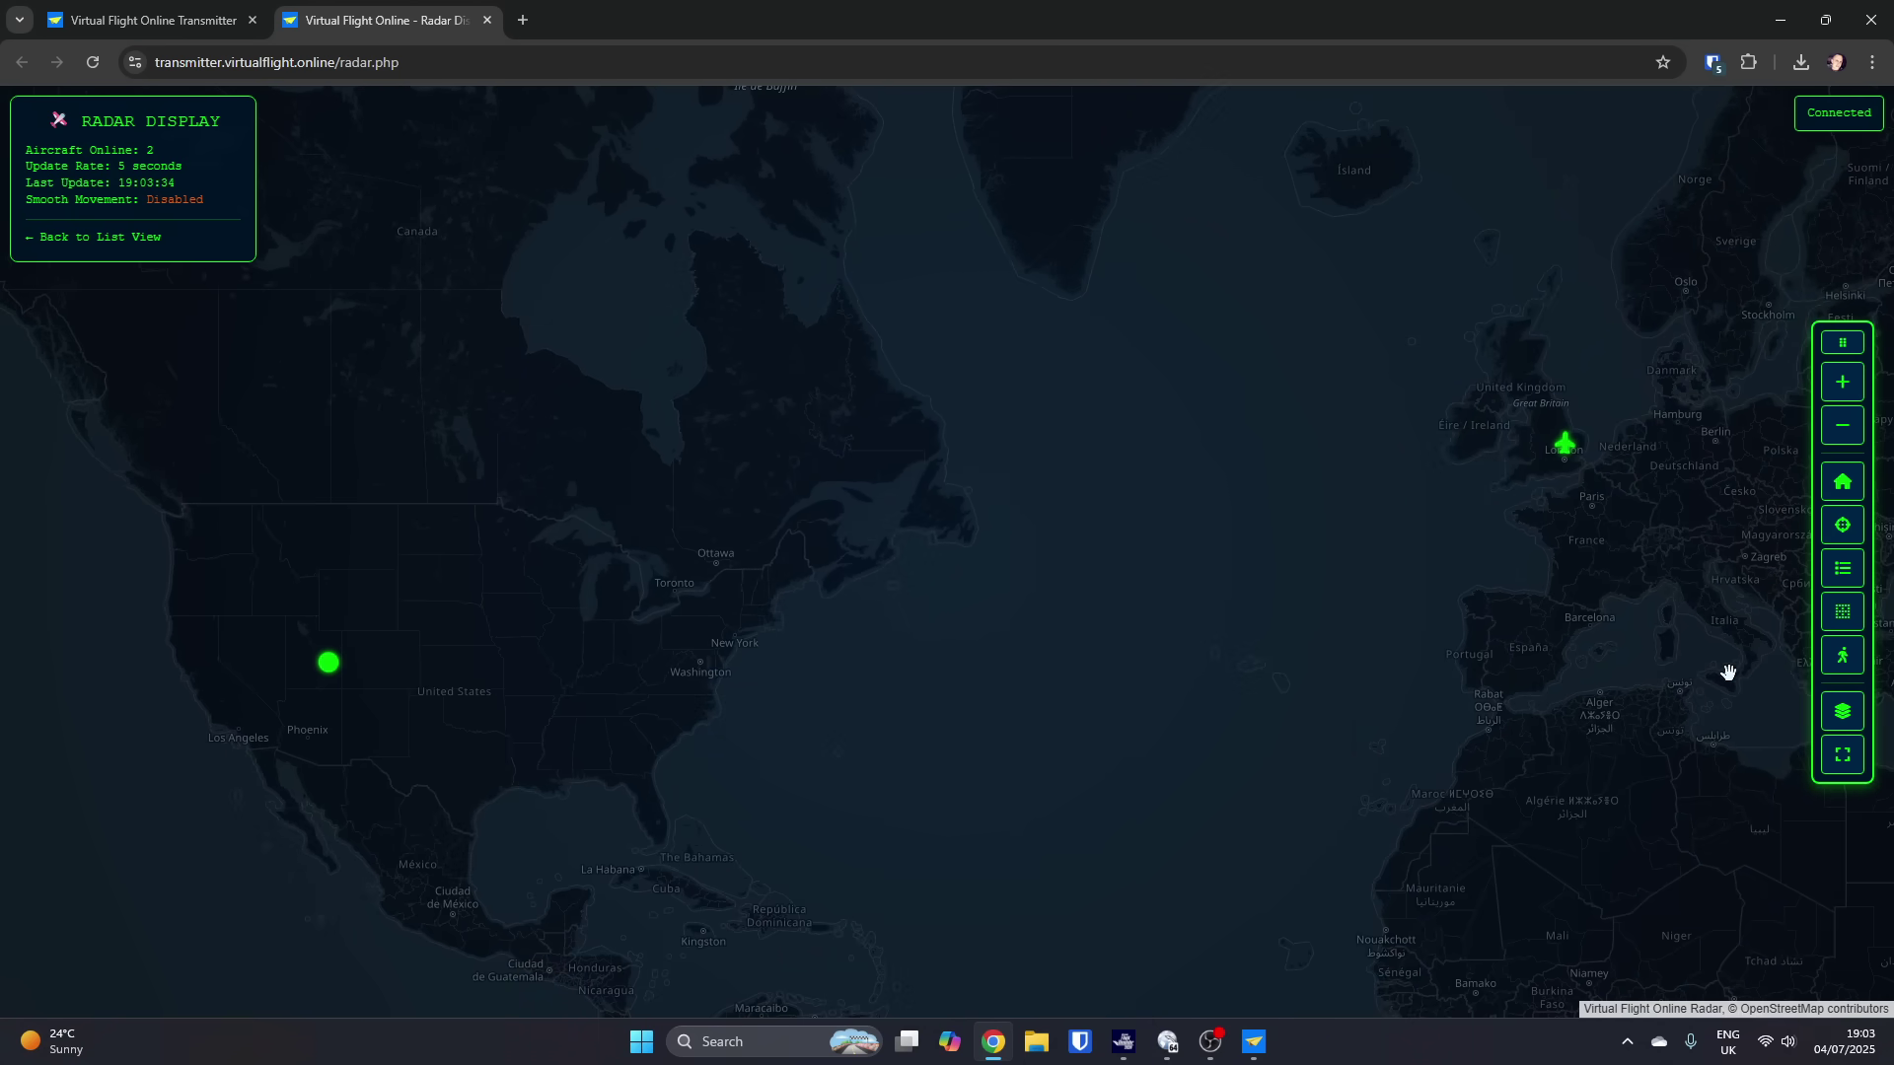
Step: Show the radar's floating Aircraft List and move it over Mexico, clear of both aircraft markers
left_click(1843, 569)
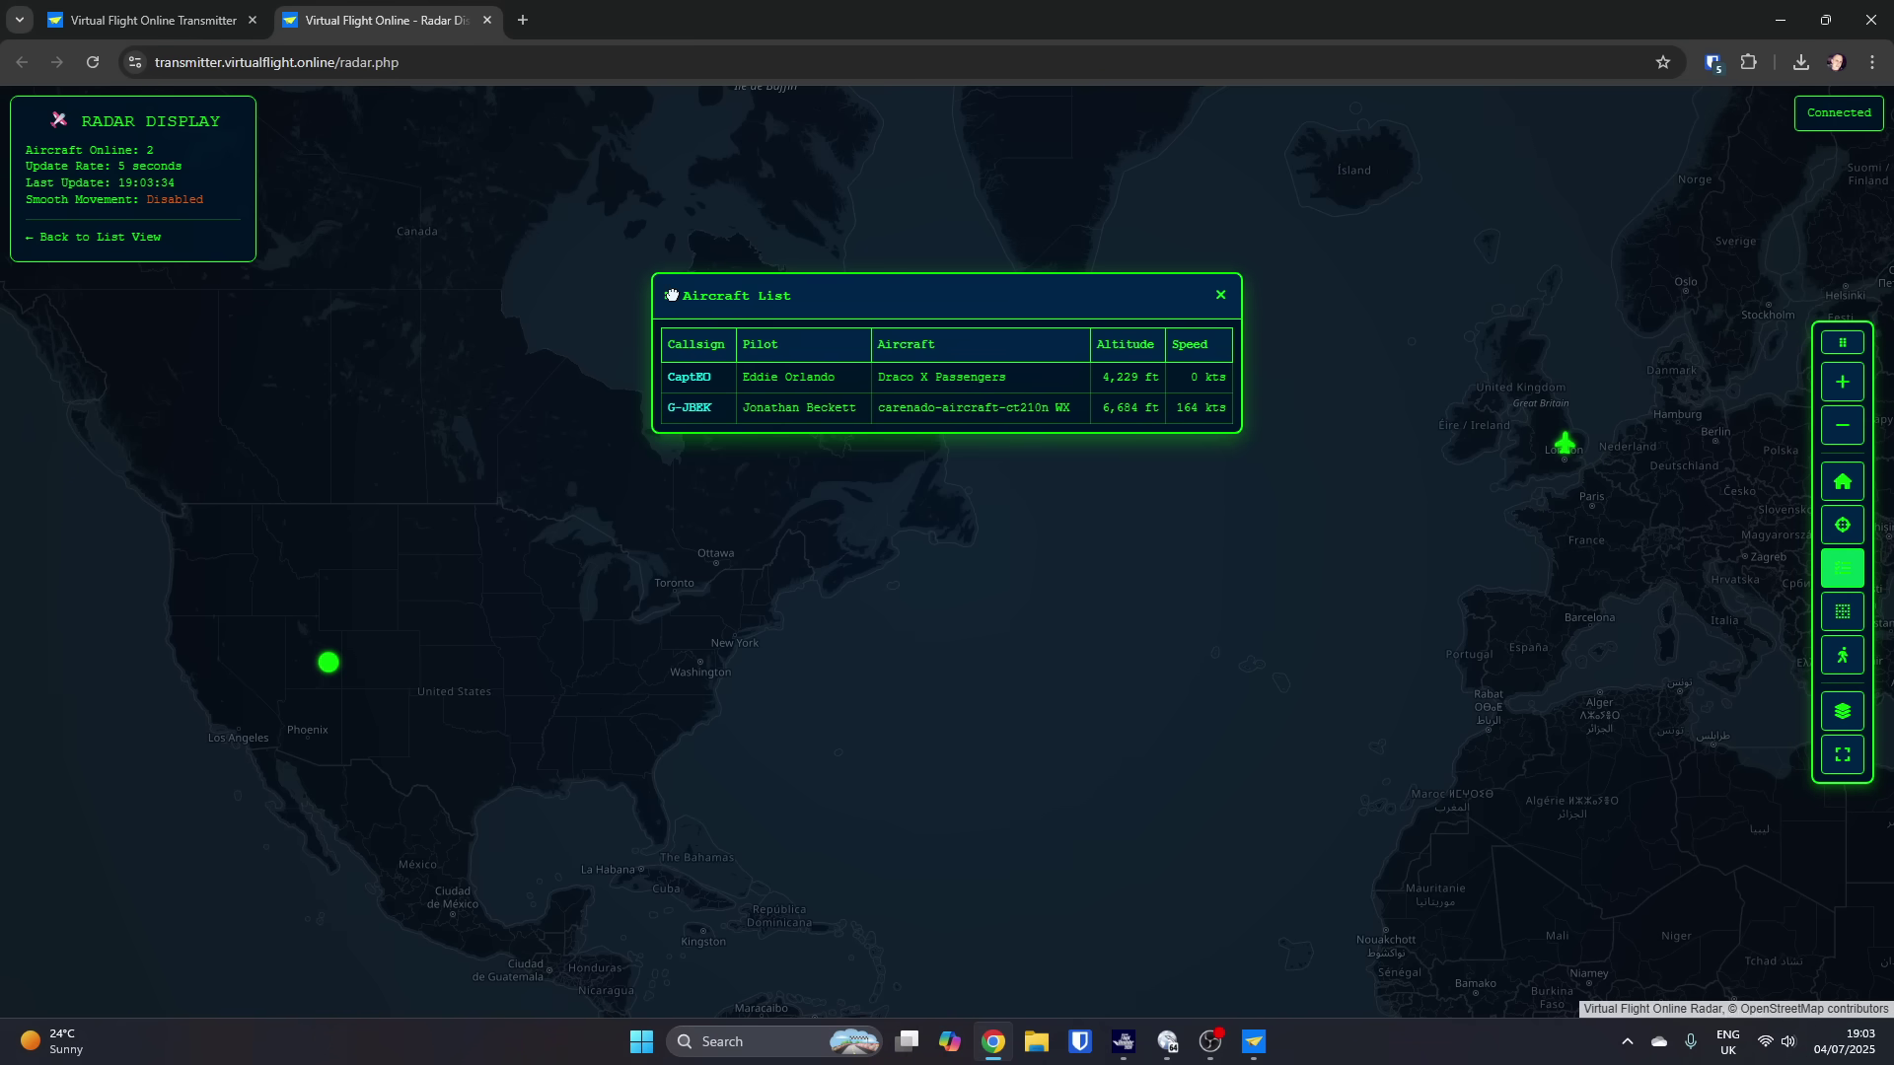
left_click_drag(672, 295, 77, 781)
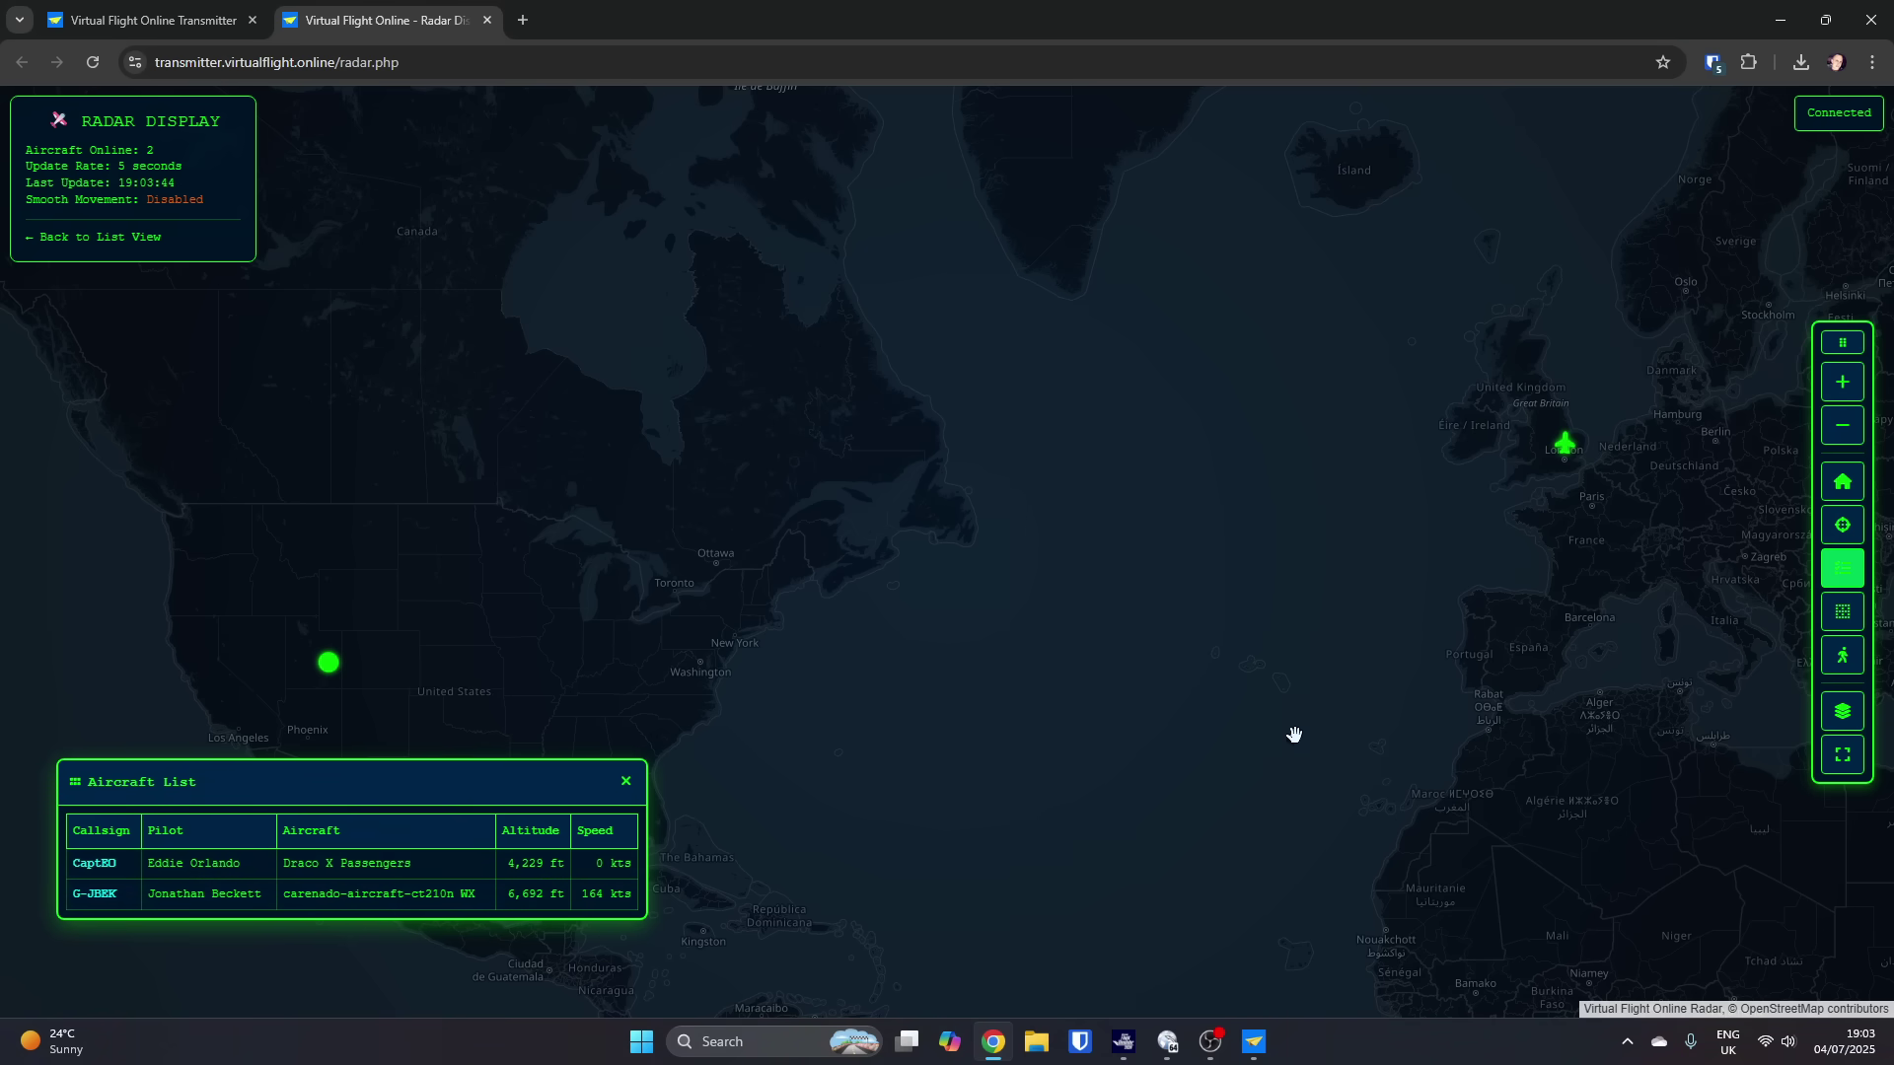
Step: Move the radar's control toolbar higher, and inspect the flight details of G-JBEK after centring on it from the Aircraft List
left_click_drag(1848, 343, 1848, 266)
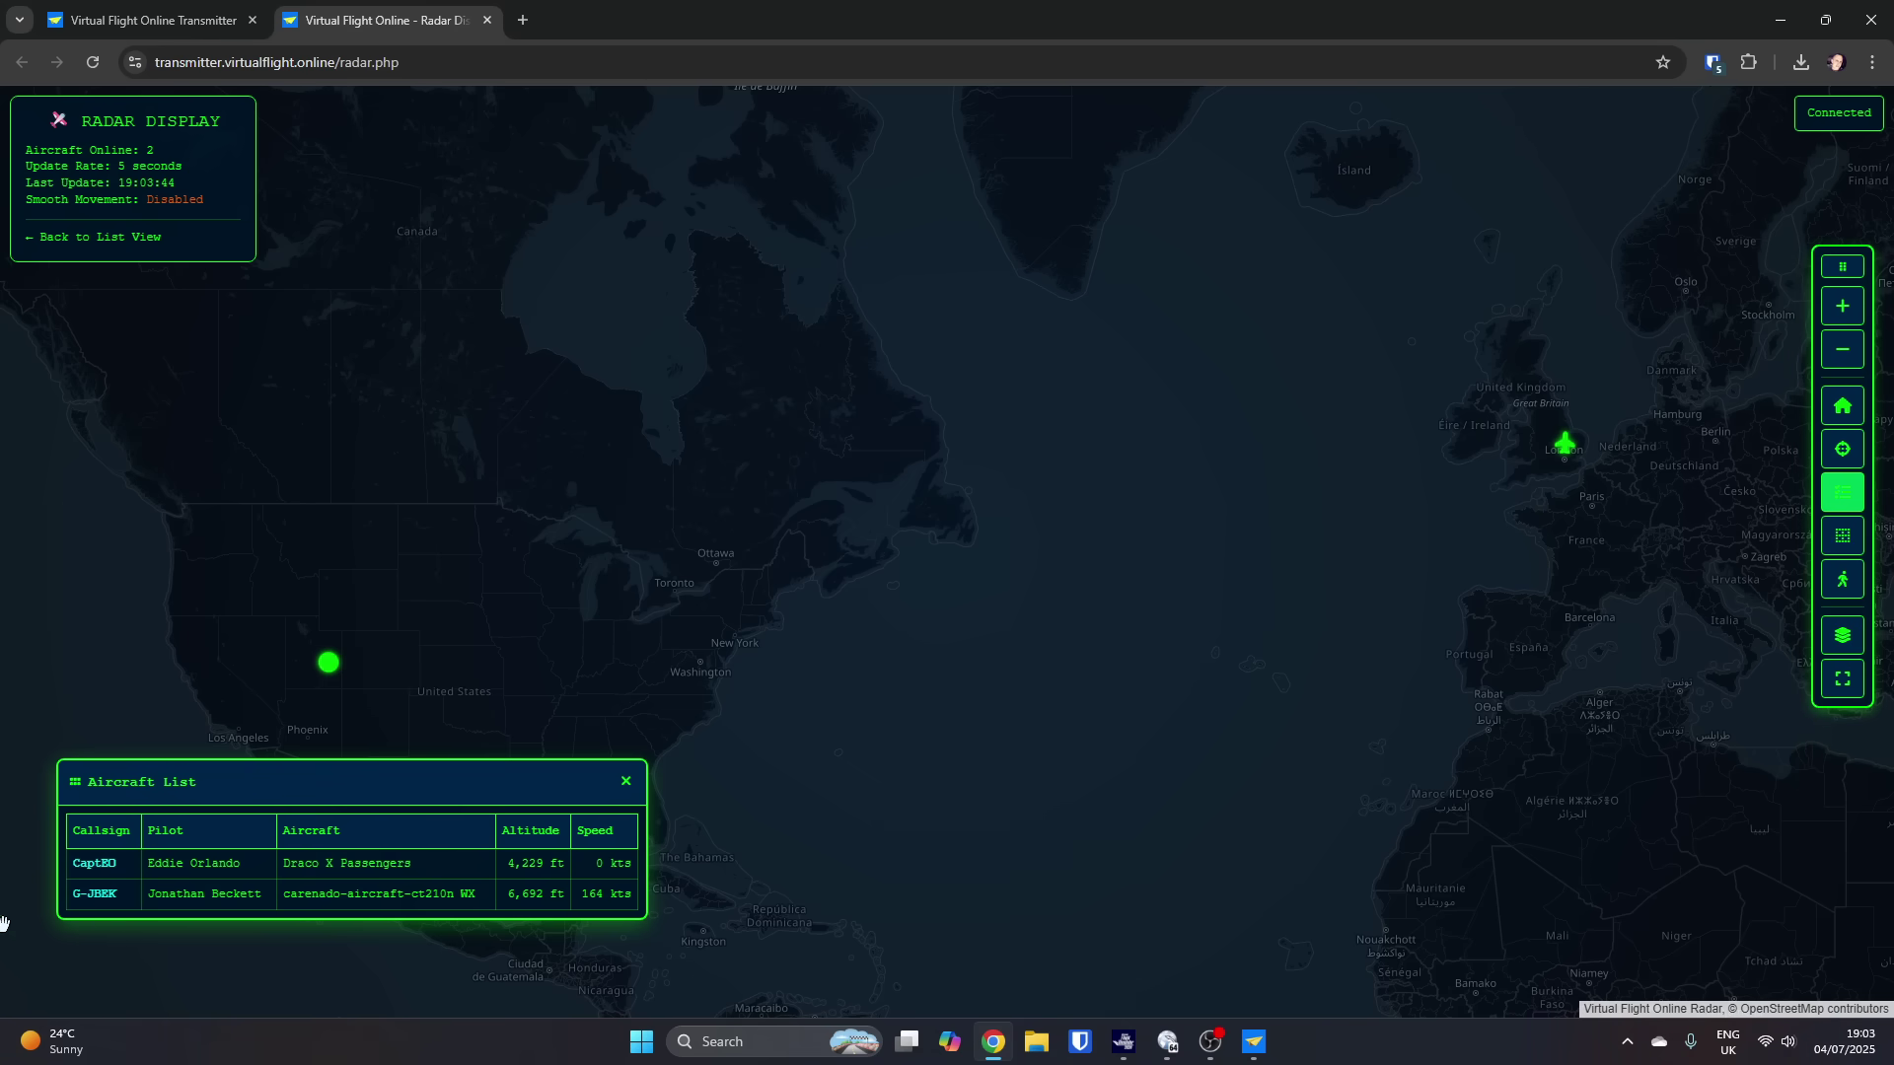
left_click(95, 895)
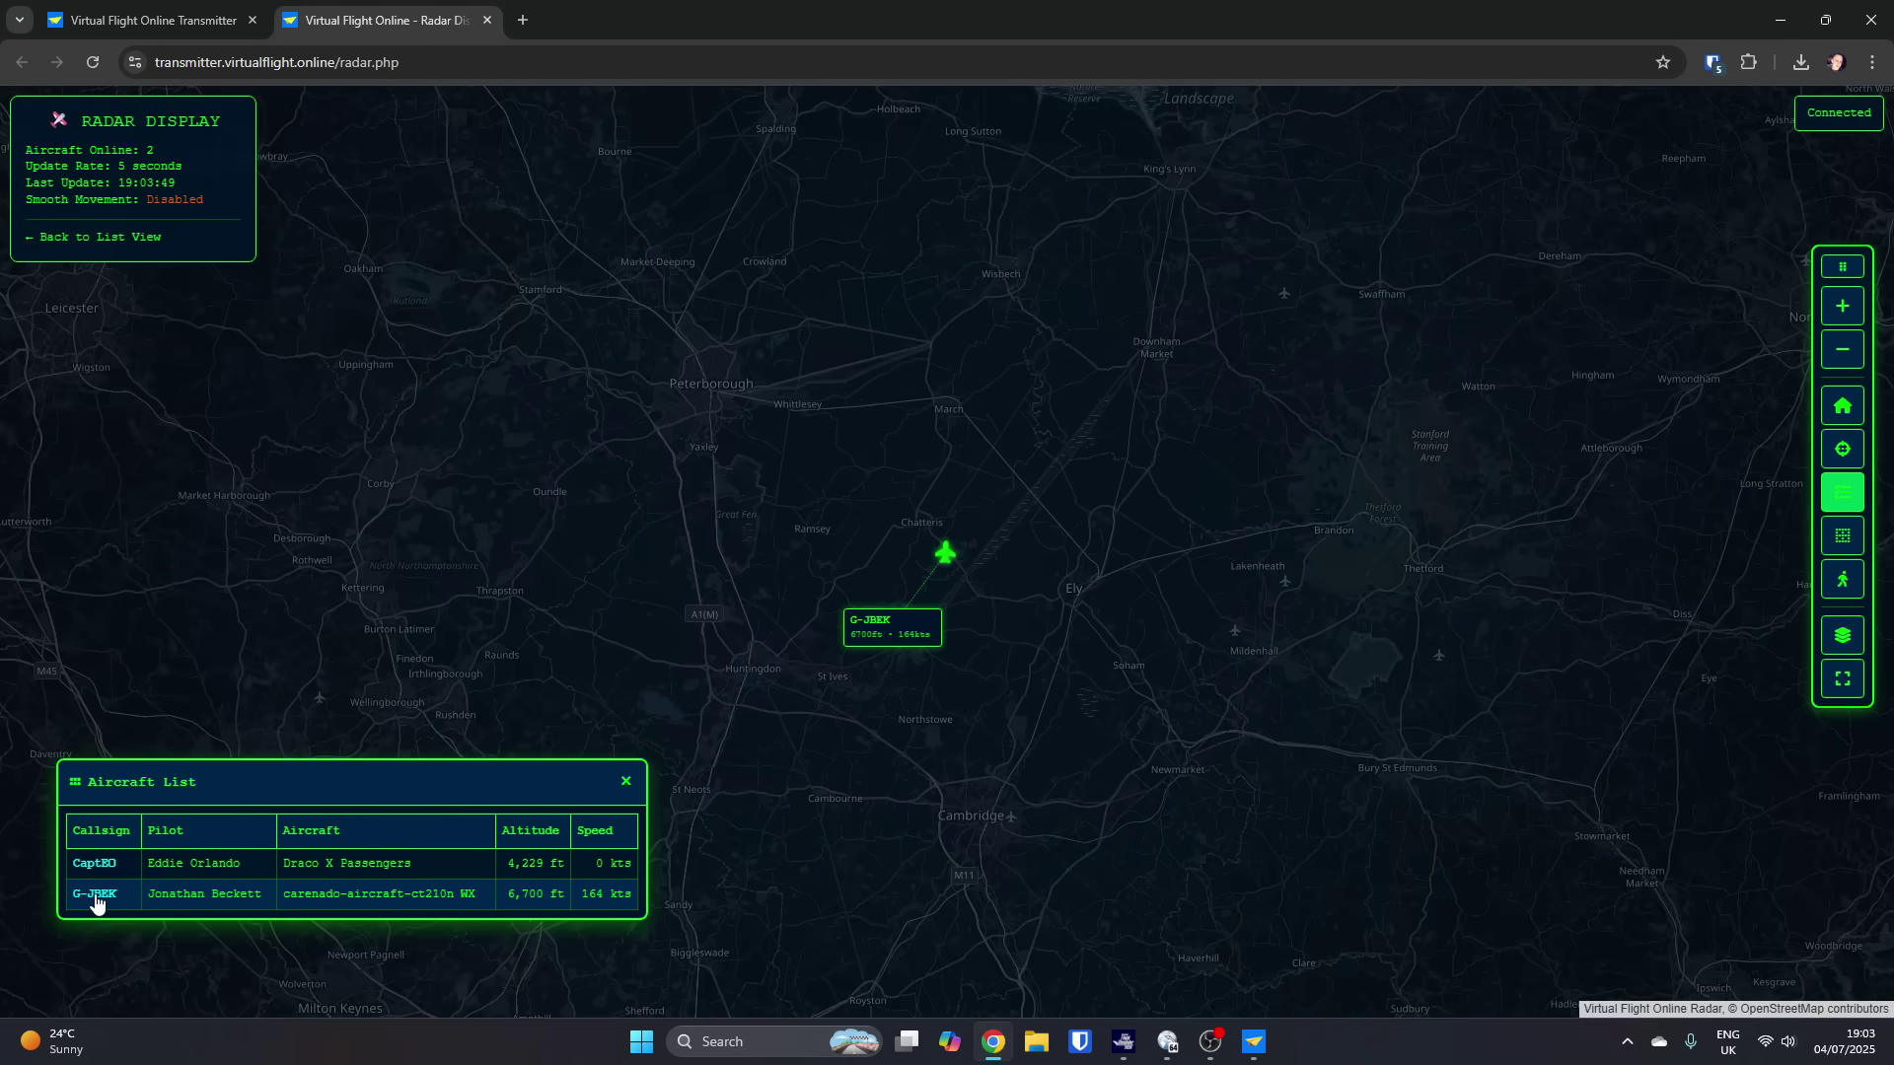
left_click(945, 552)
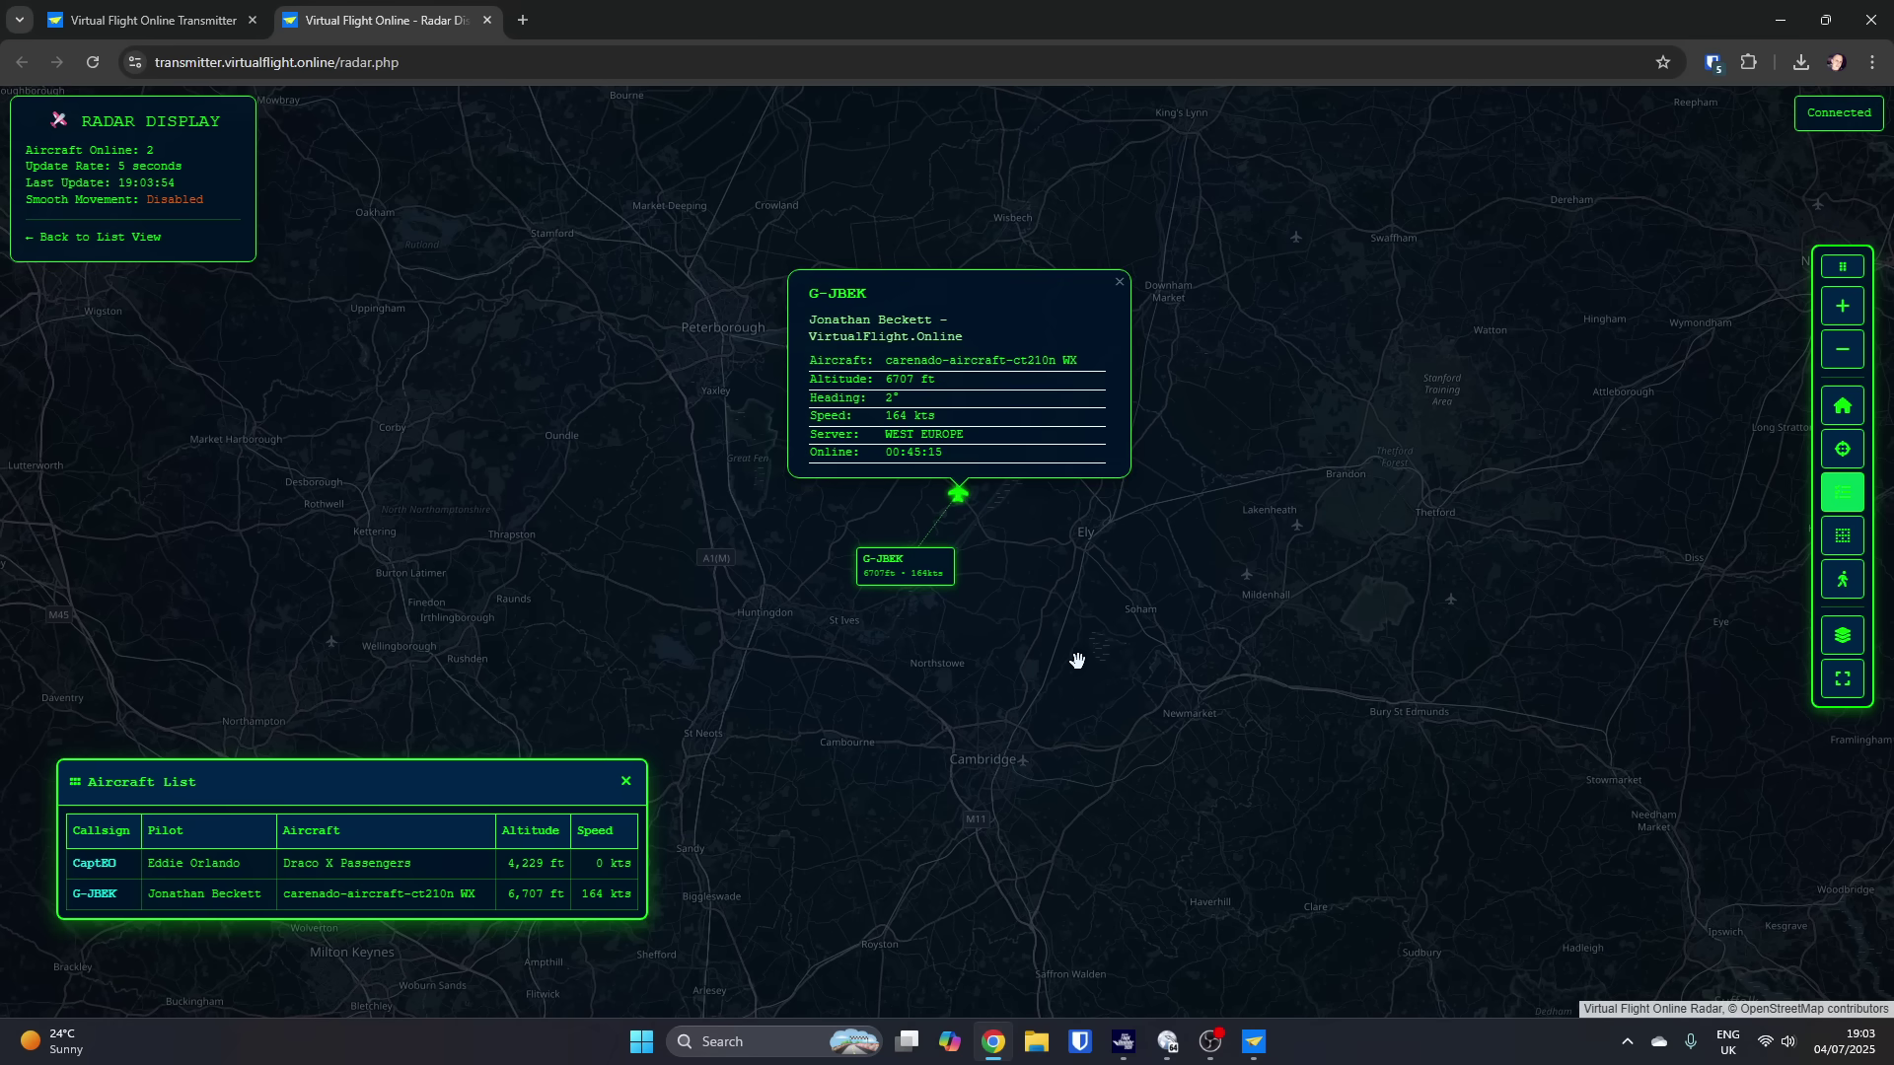
left_click(1118, 282)
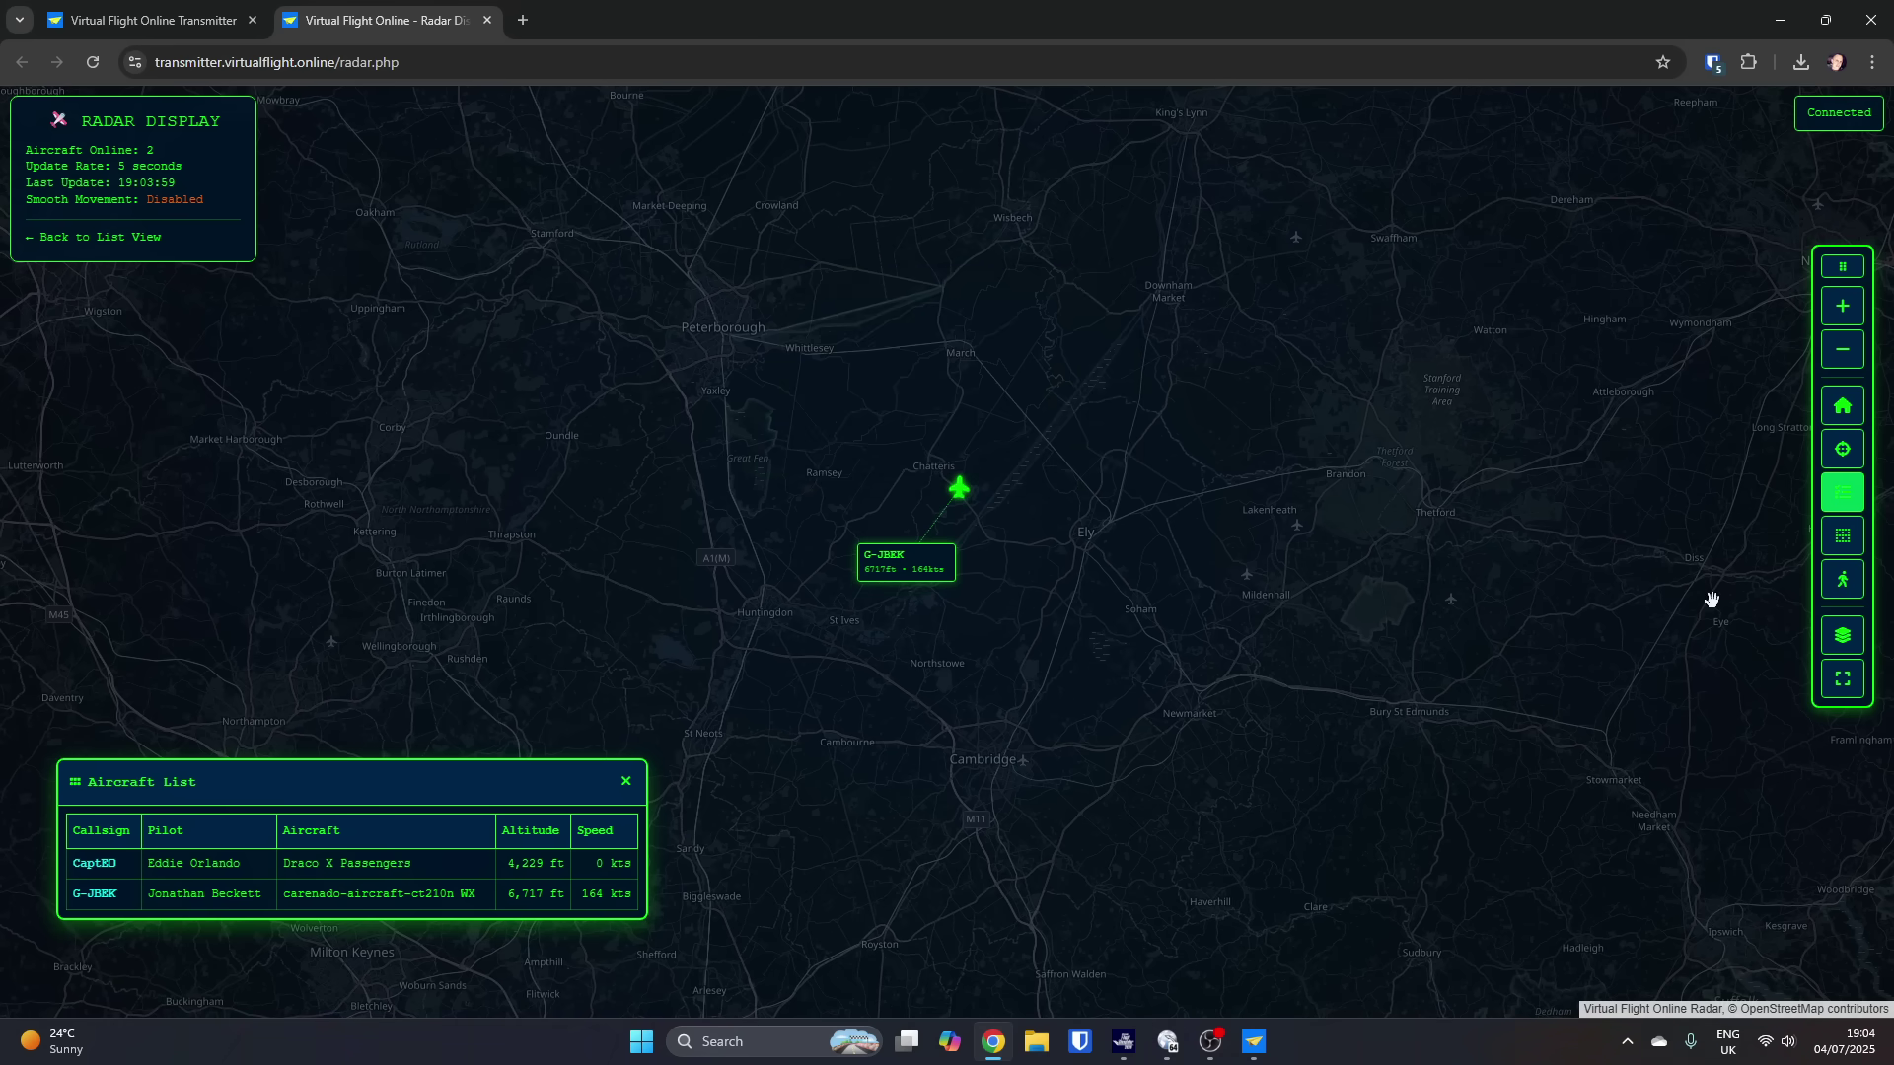
Step: Show the latitude and longitude grid on the radar and view it over the British Isles and North Sea
scroll(1321, 592, "down", 1)
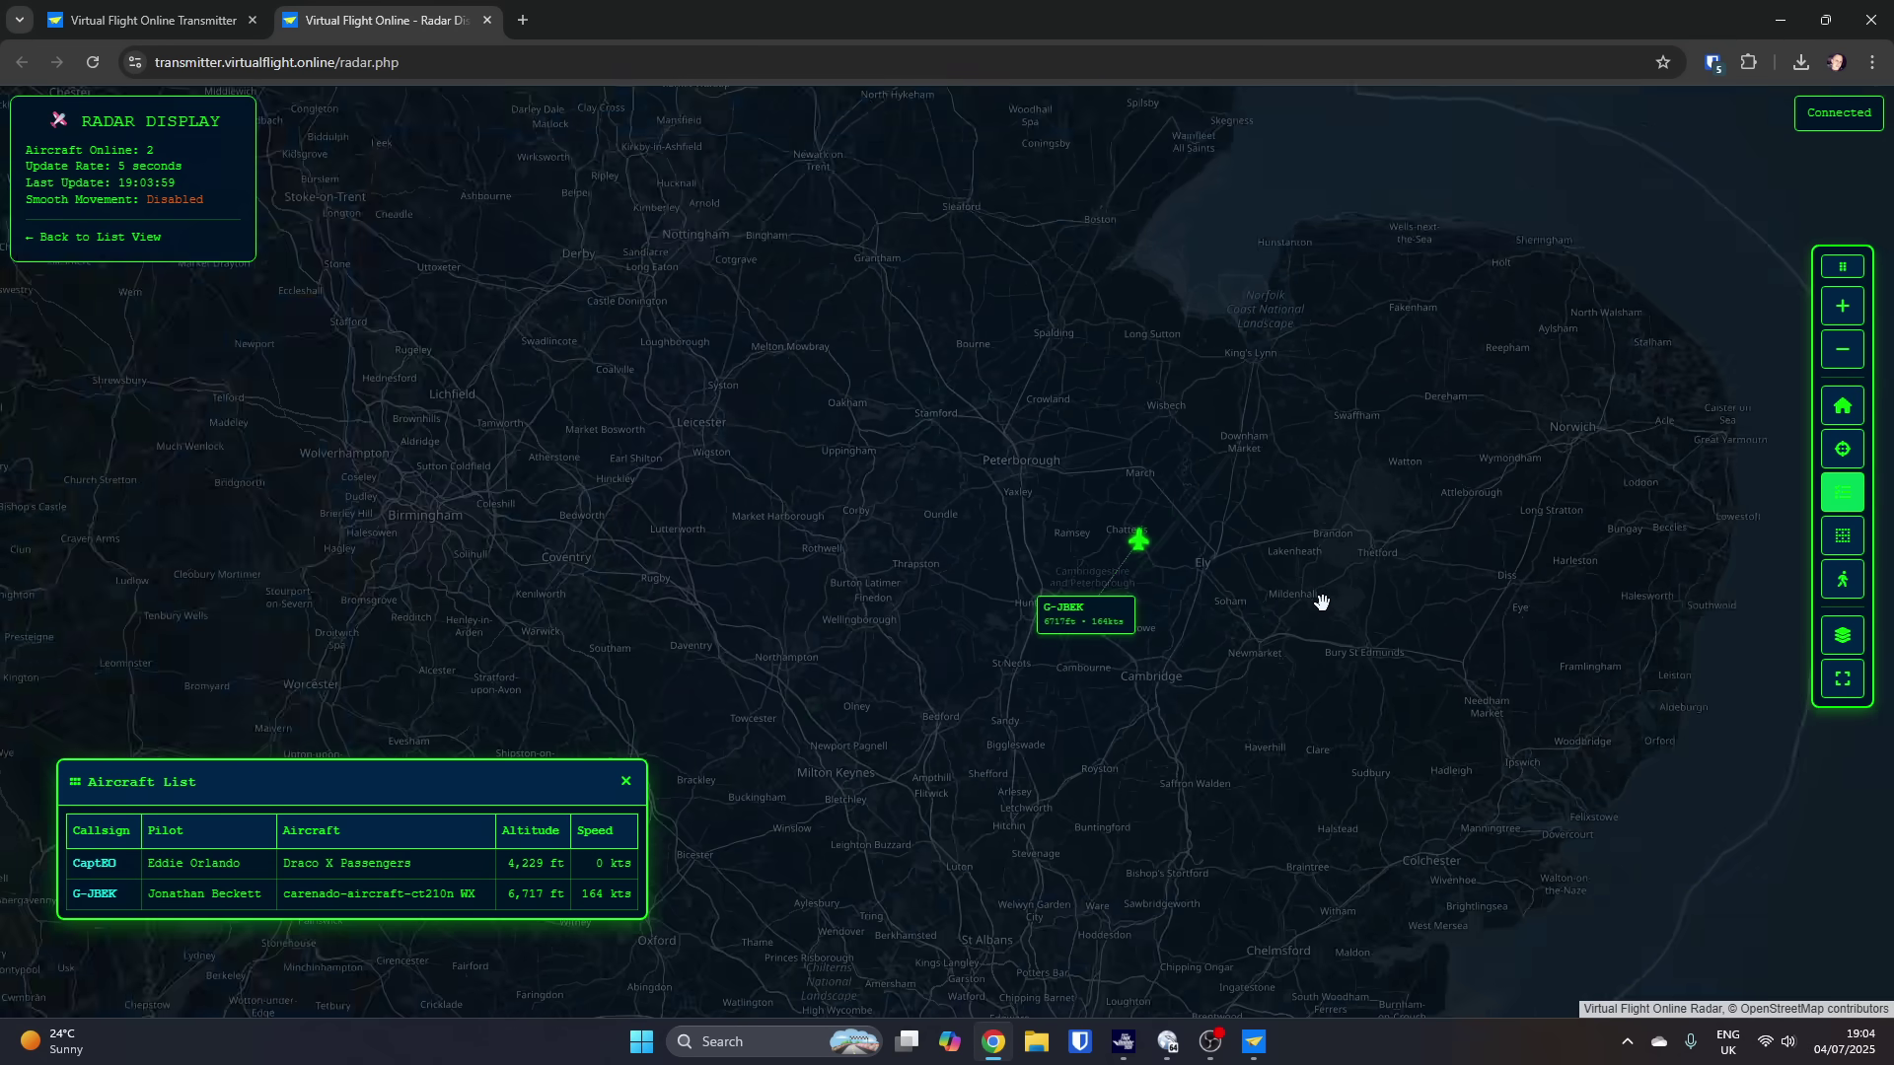
scroll(1321, 601, "down", 2)
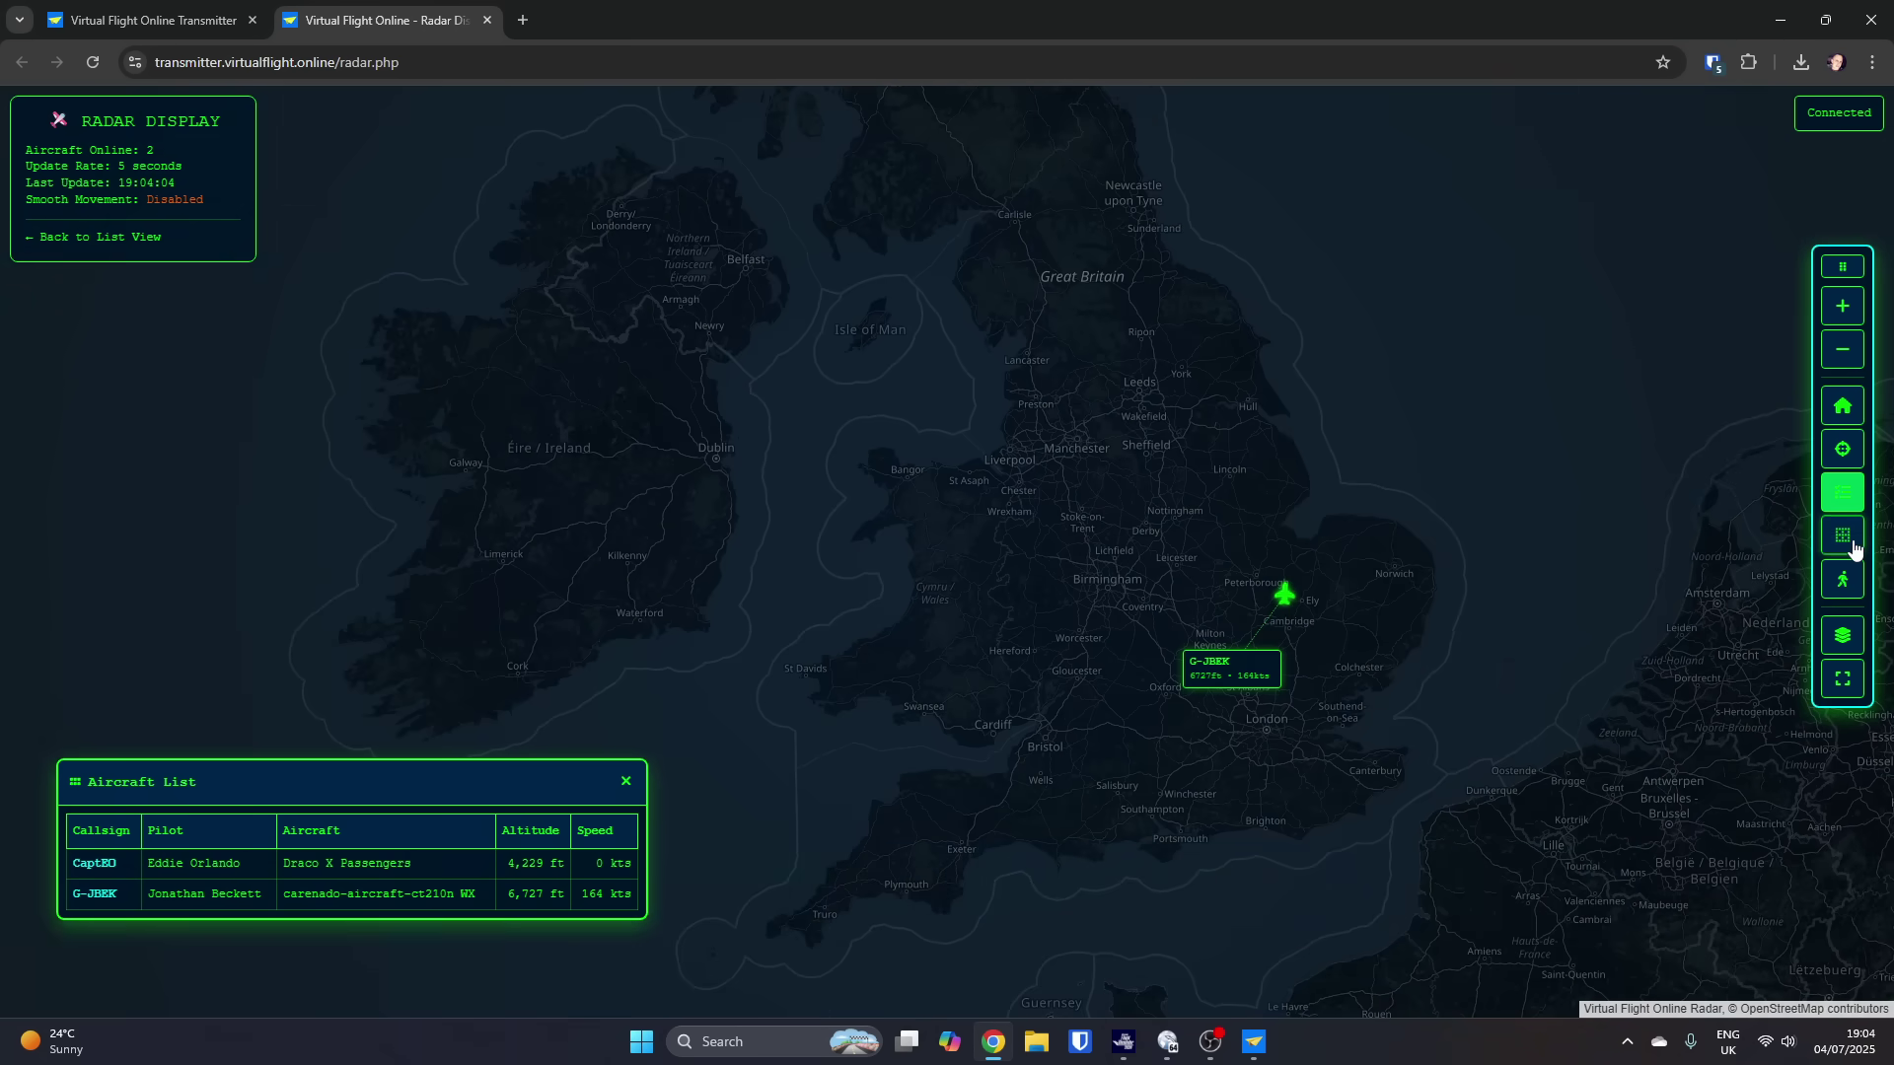
left_click(1851, 544)
left_click_drag(1607, 596, 1325, 627)
scroll(1192, 579, "down", 1)
scroll(1189, 581, "down", 1)
scroll(1234, 622, "up", 1)
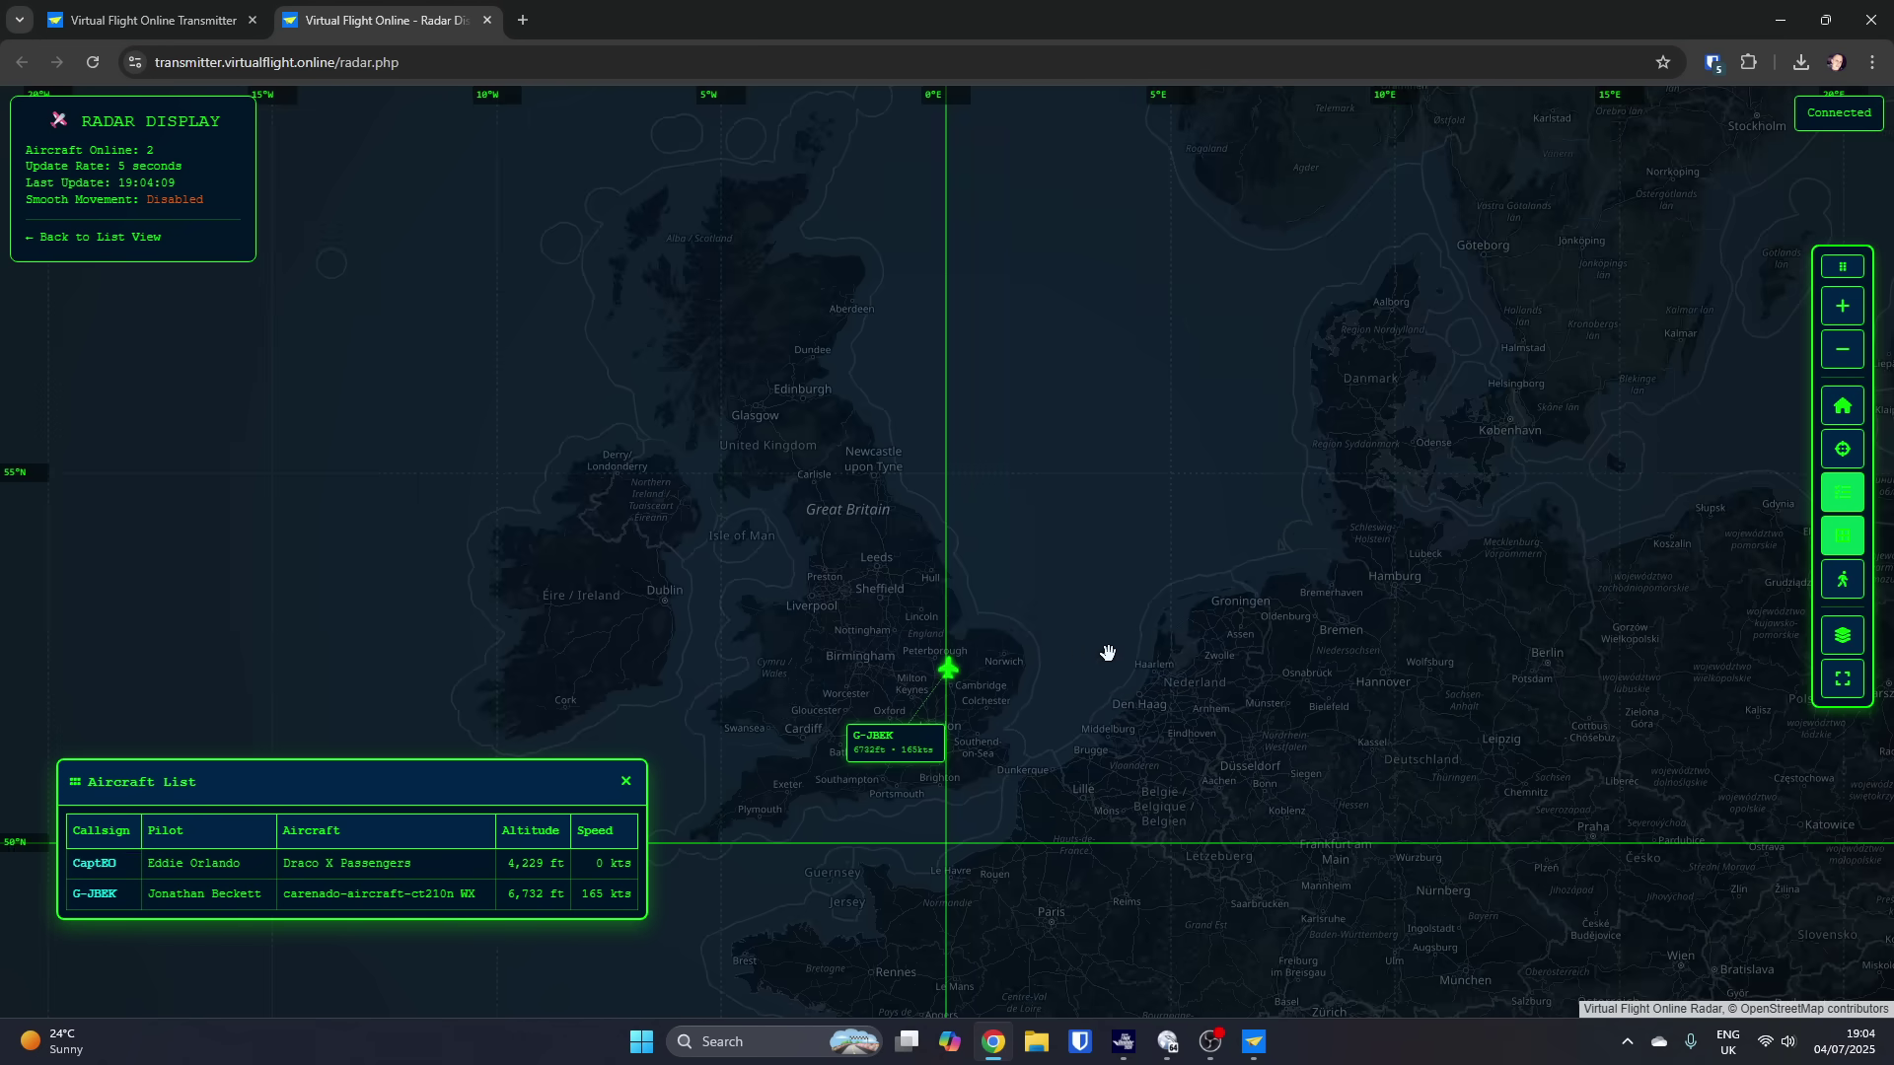
left_click_drag(1101, 654, 1233, 627)
scroll(1124, 635, "up", 1)
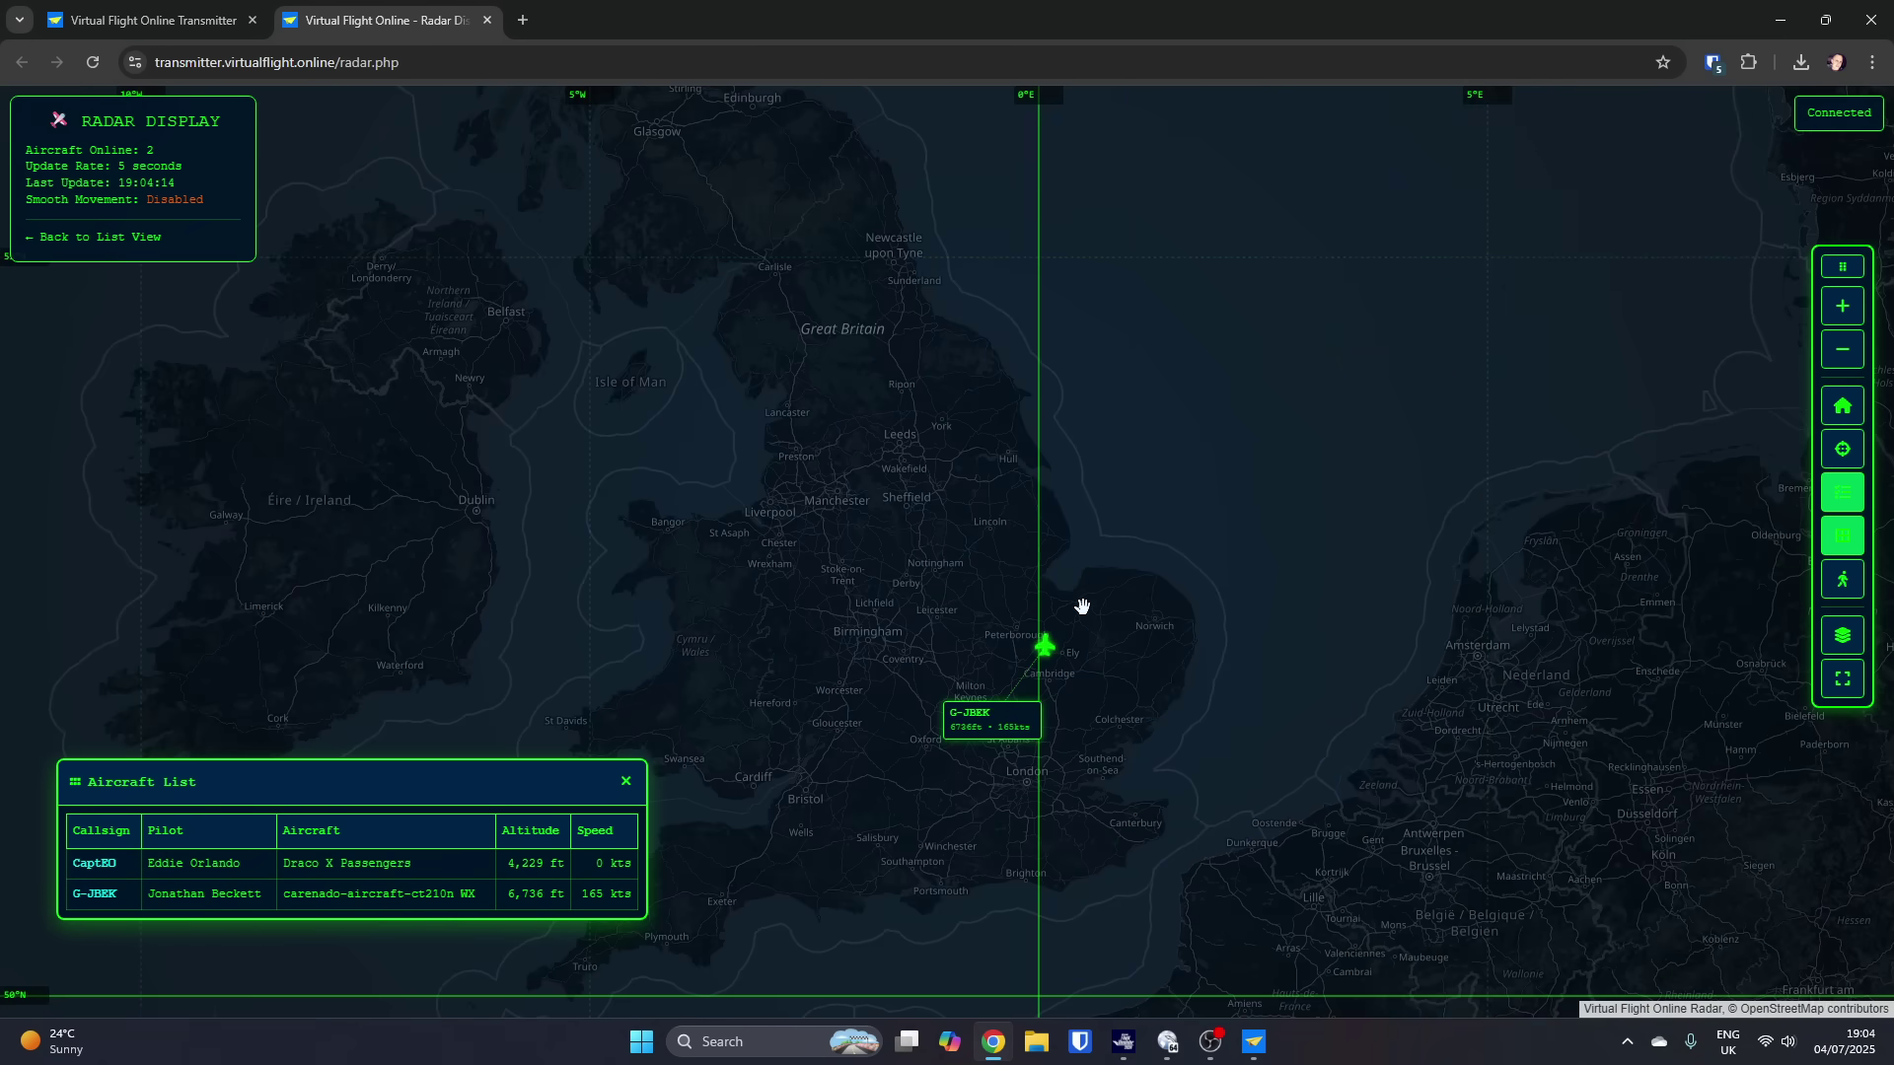
Step: Try Smooth Movement while watching G-JBEK close-up near Chatteris, and turn it off again
scroll(1082, 606, "up", 3)
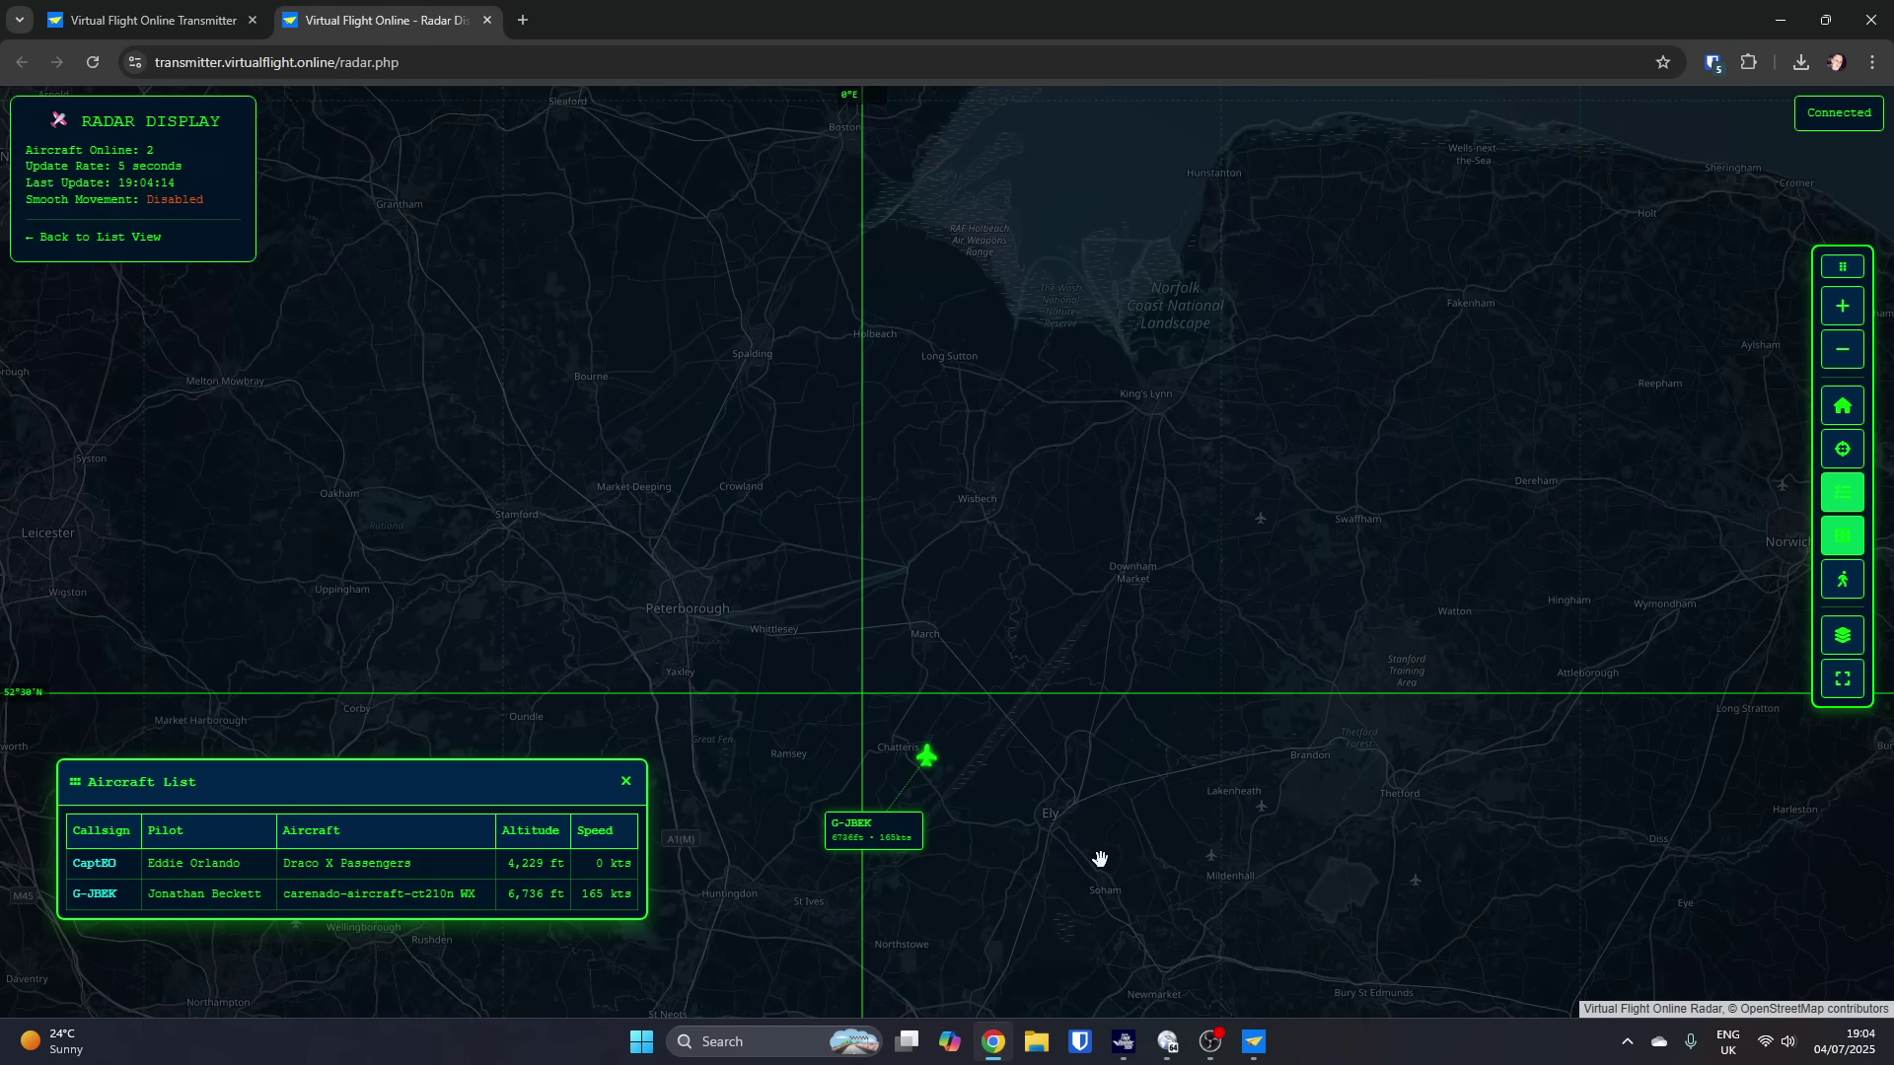
scroll(978, 775, "up", 1)
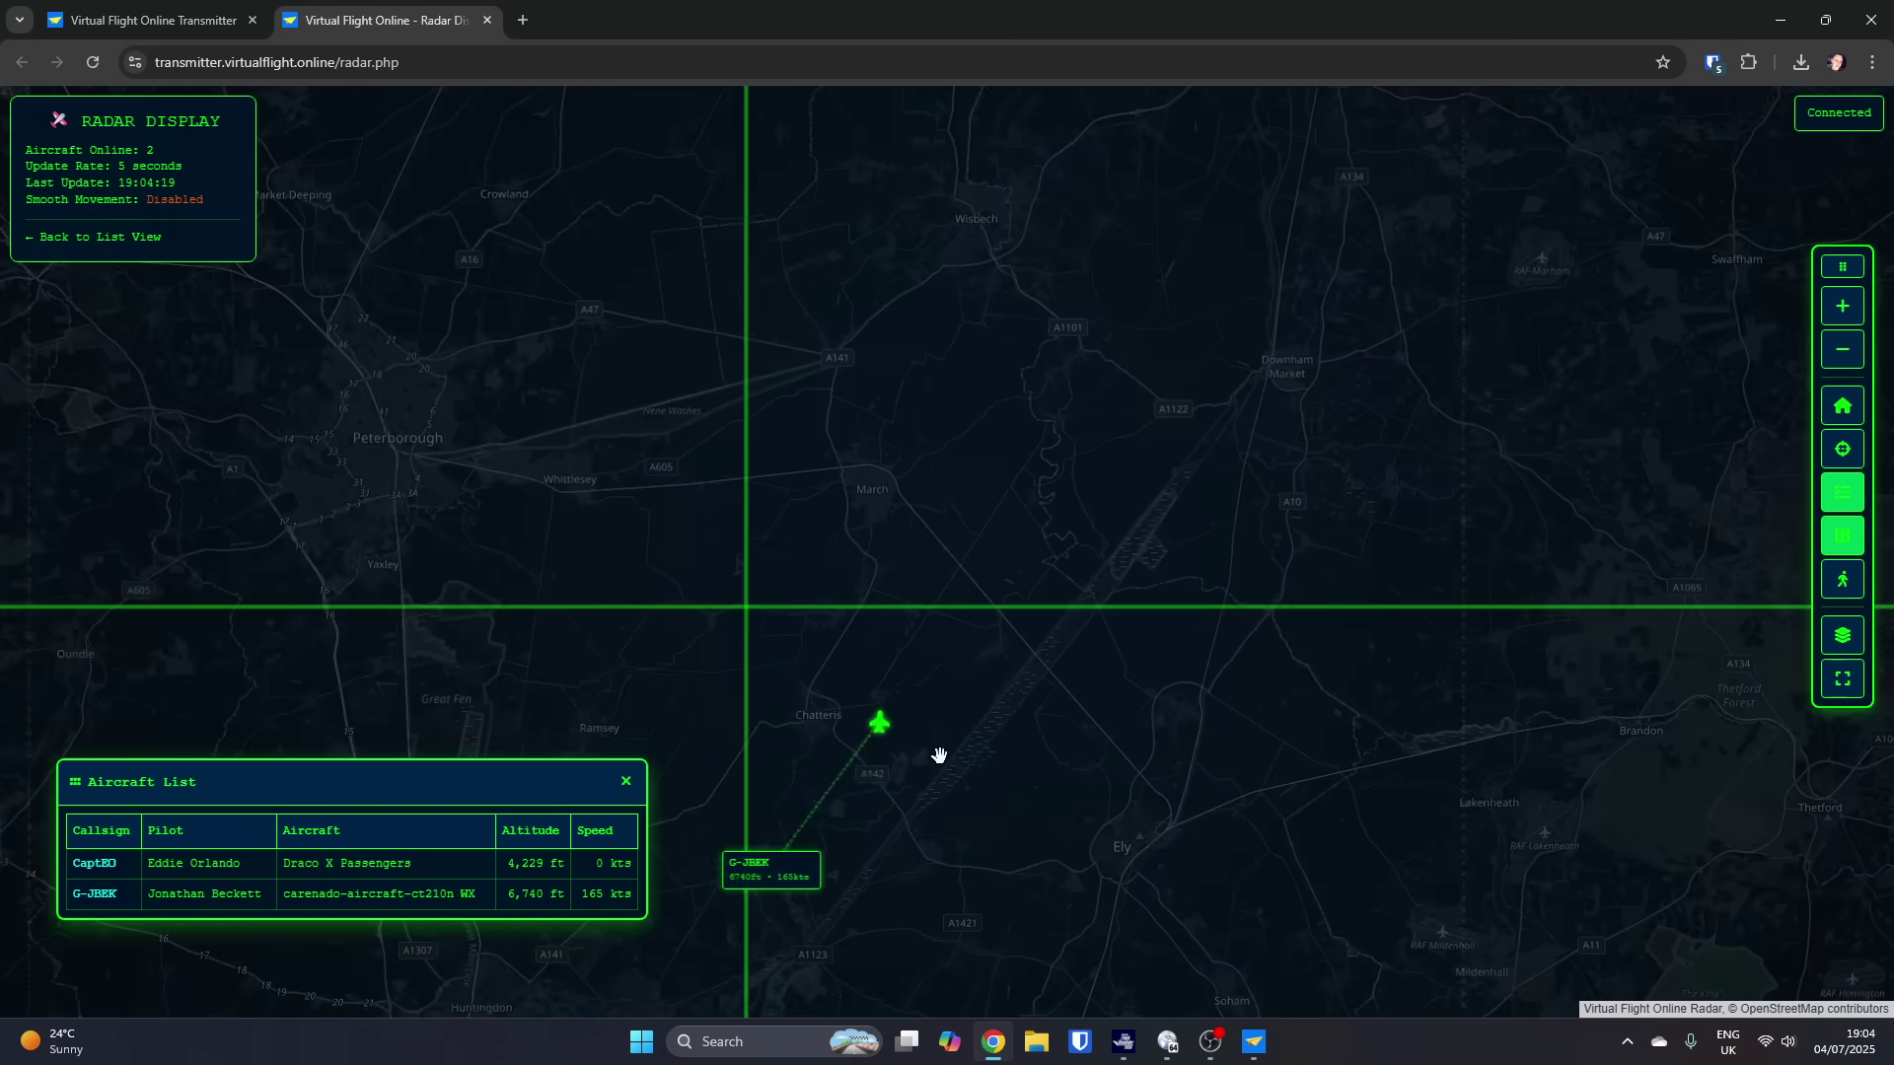
scroll(911, 738, "up", 1)
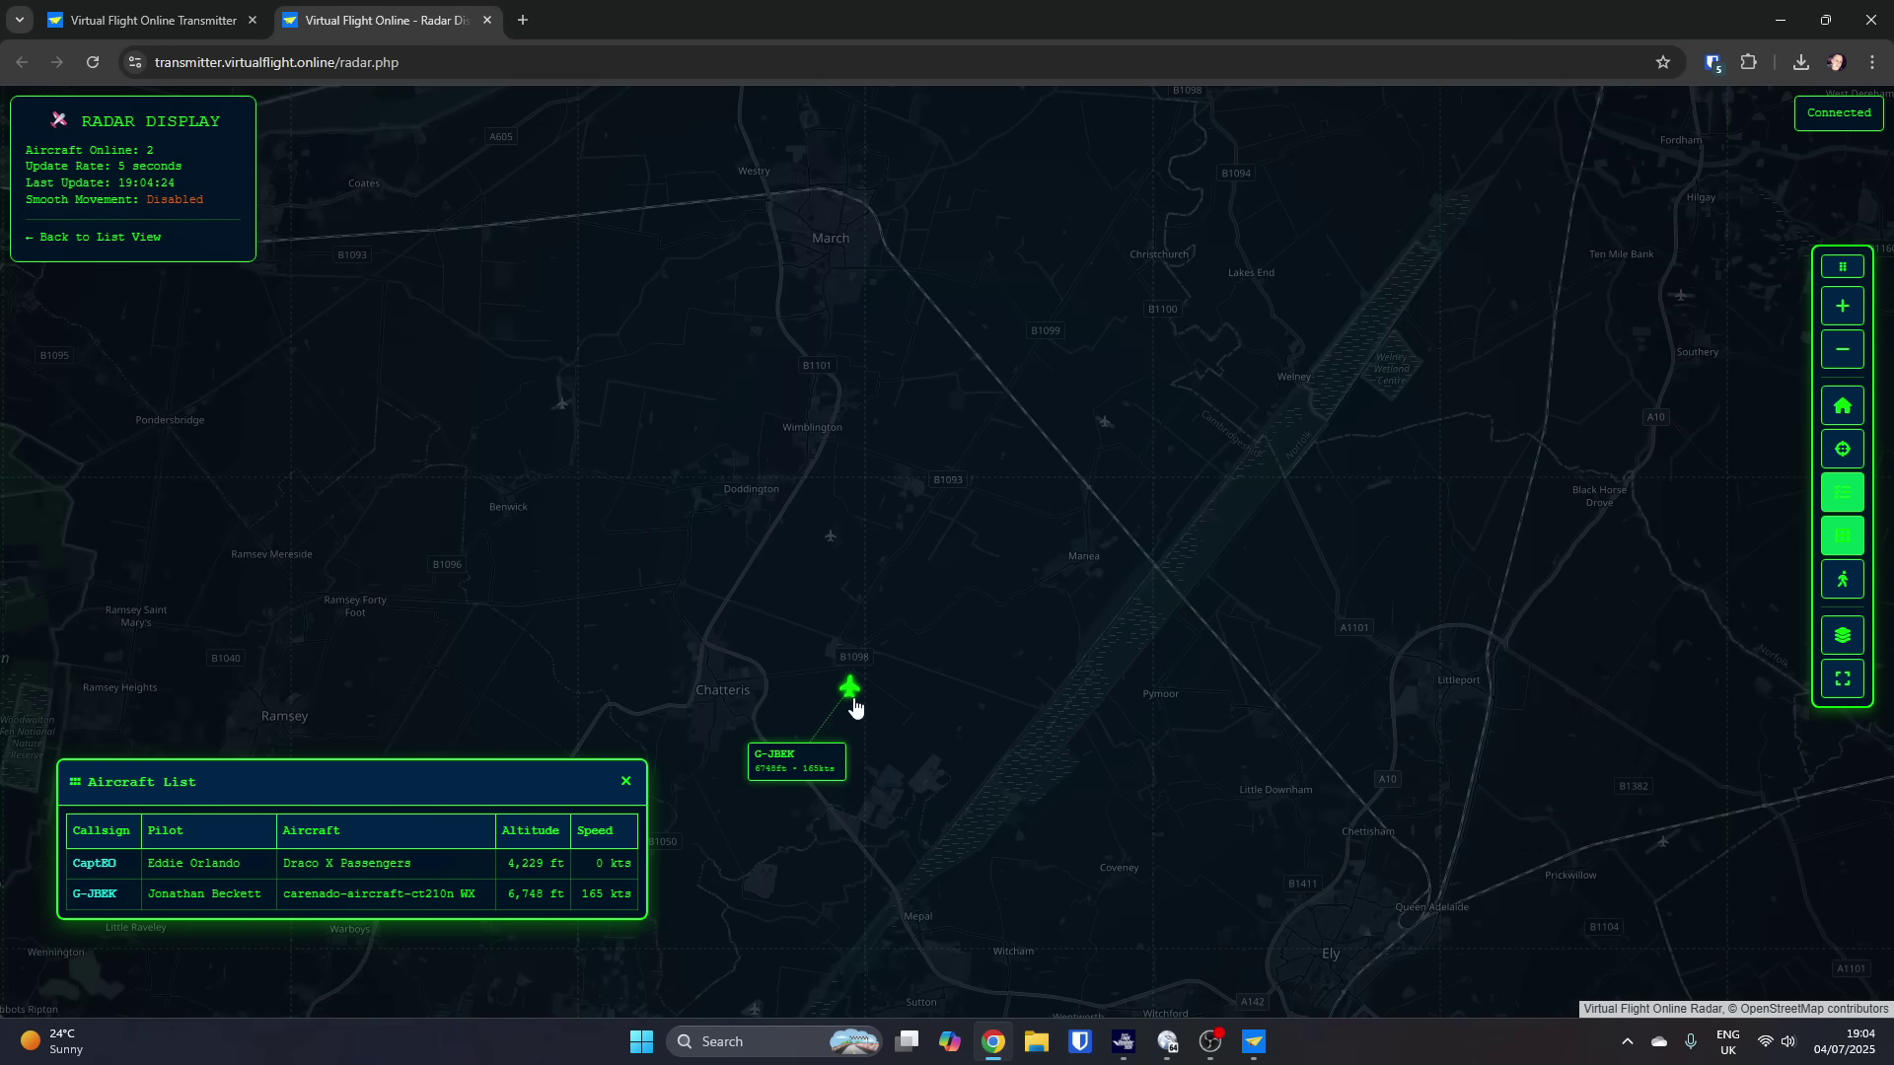
scroll(866, 712, "up", 1)
left_click_drag(871, 723, 970, 751)
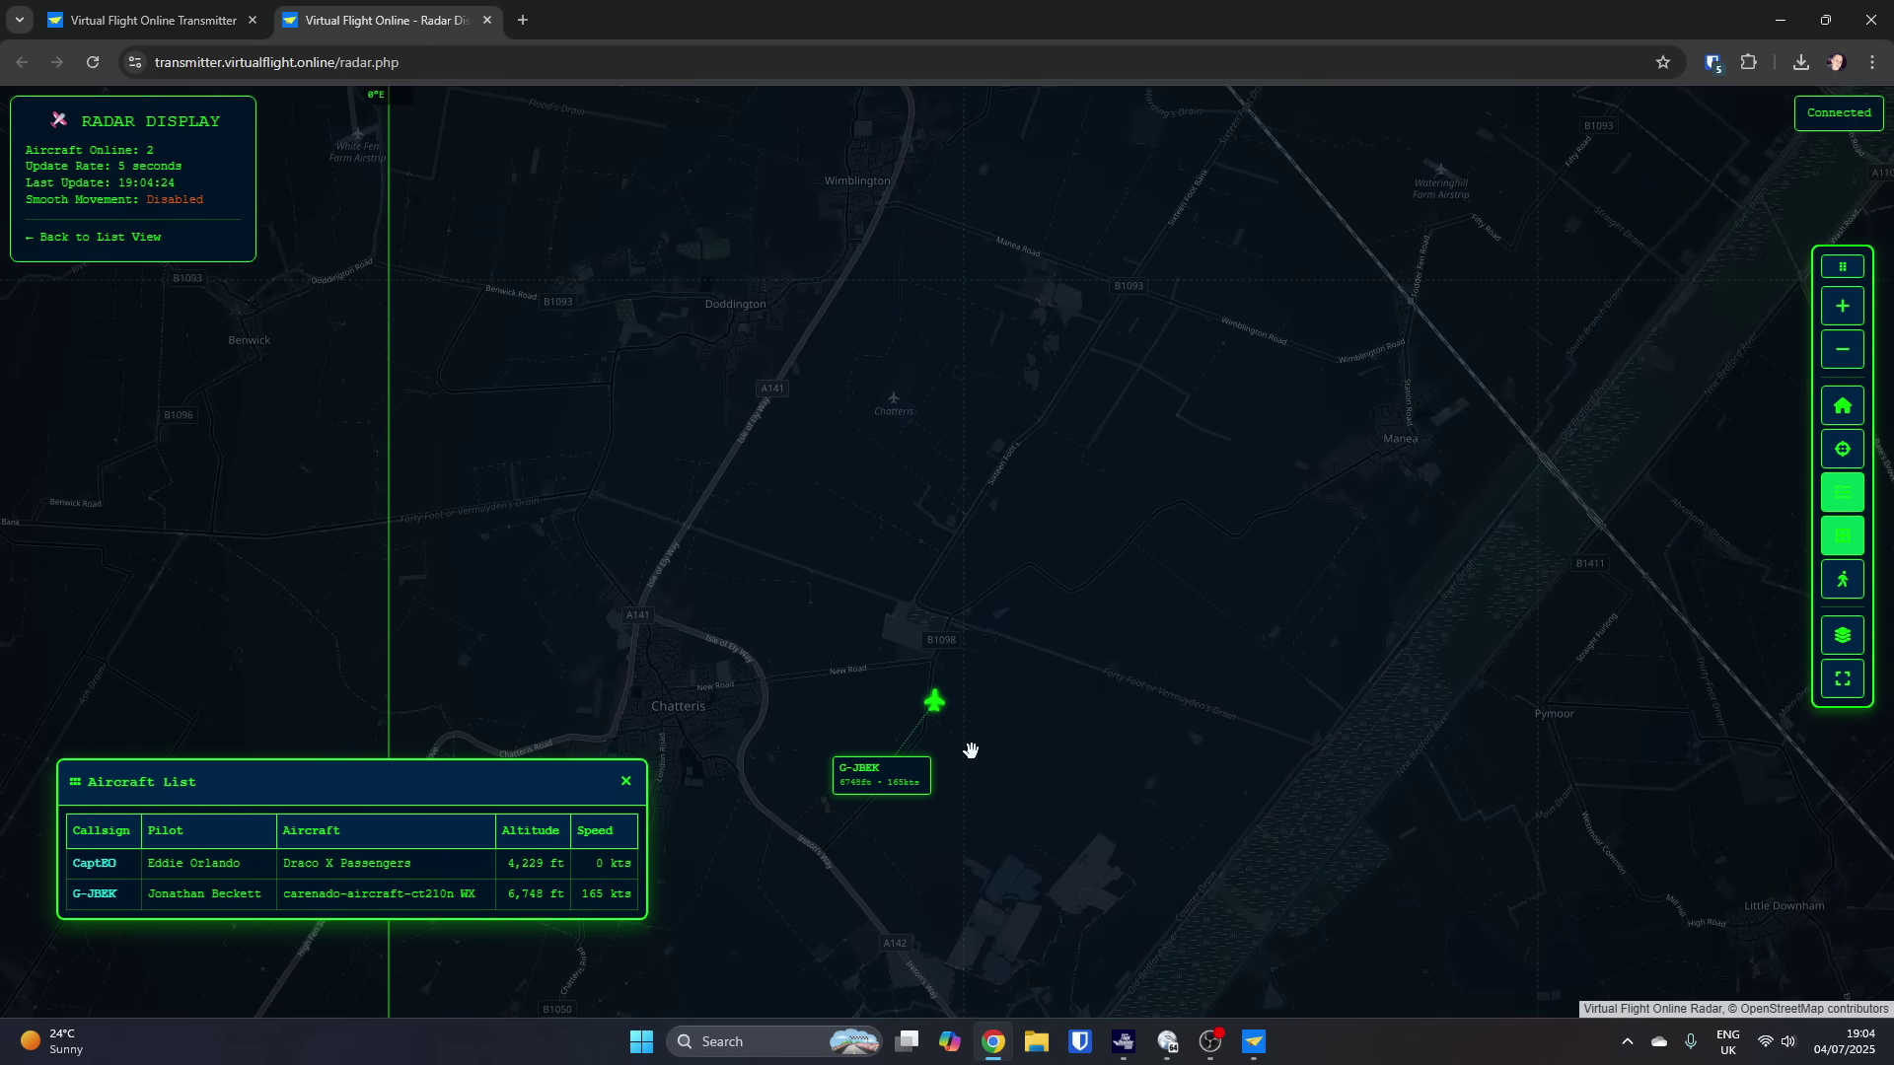
left_click(1840, 586)
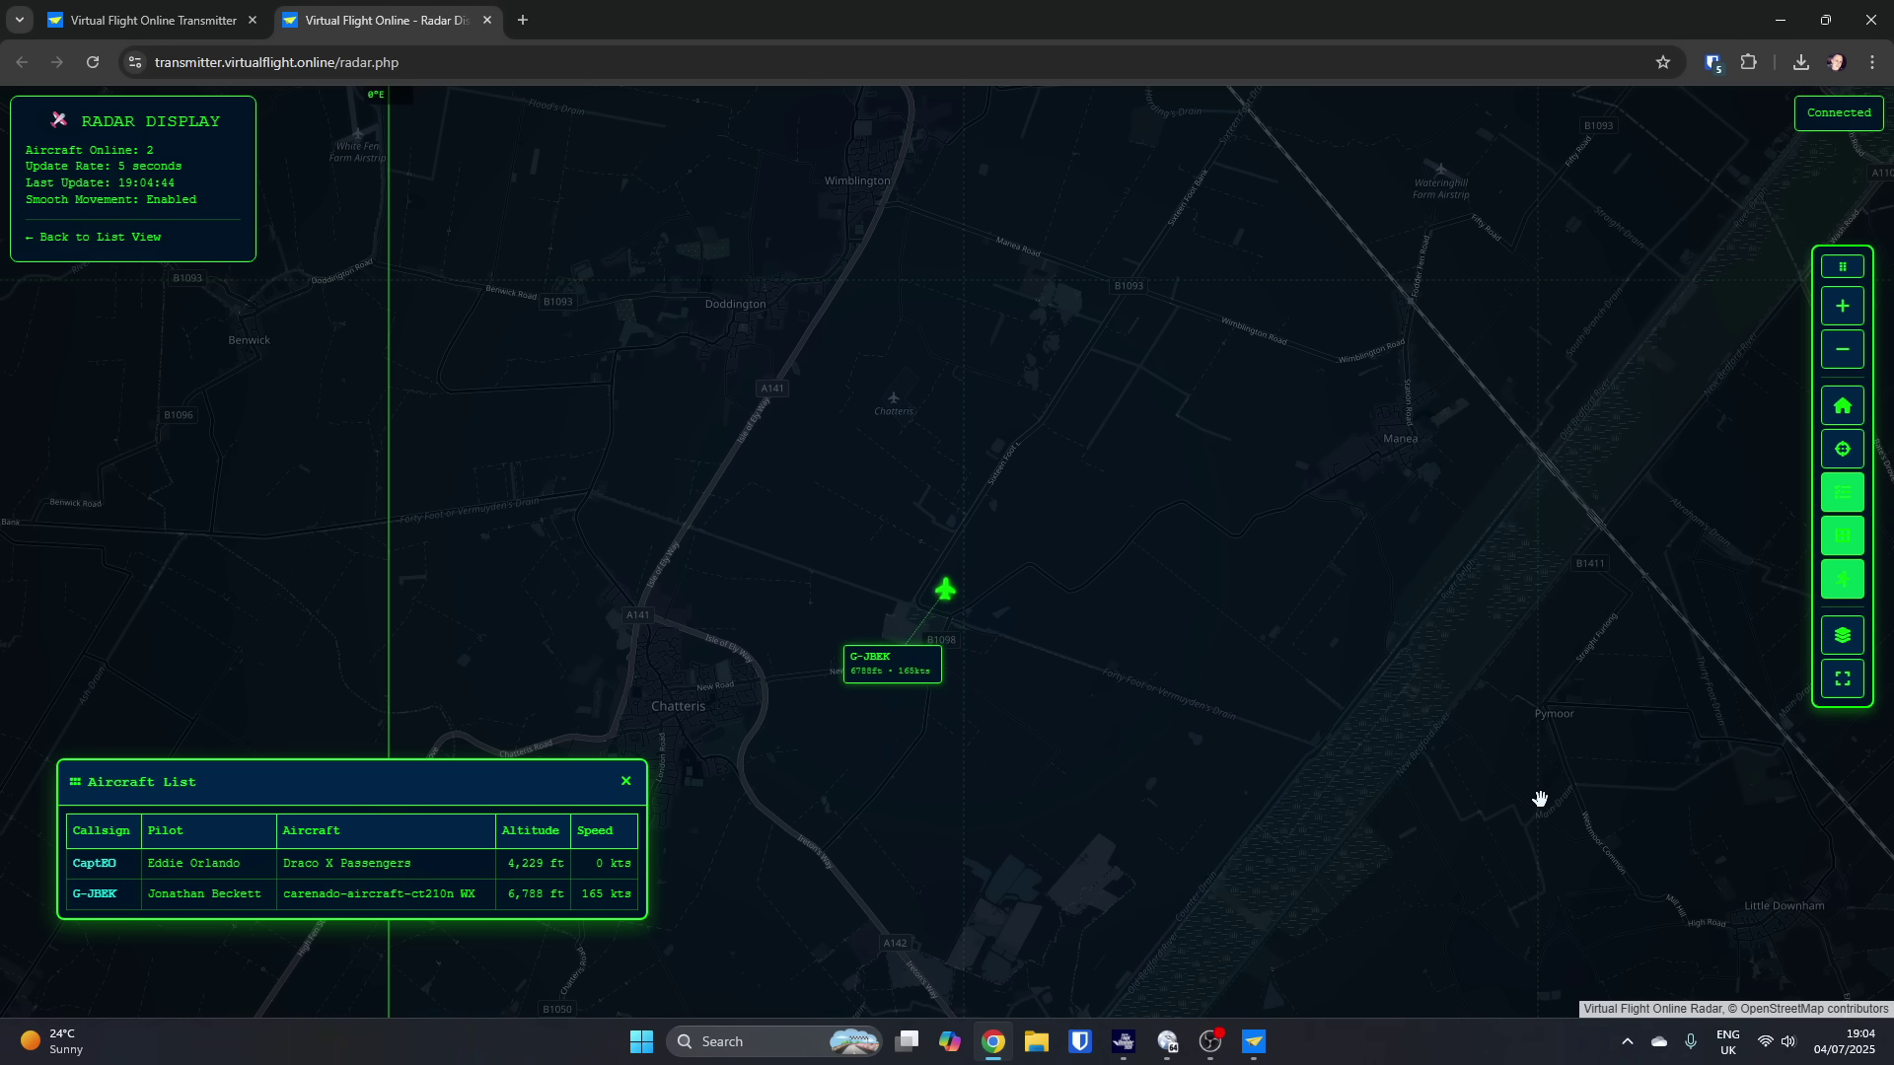
scroll(1272, 707, "down", 1)
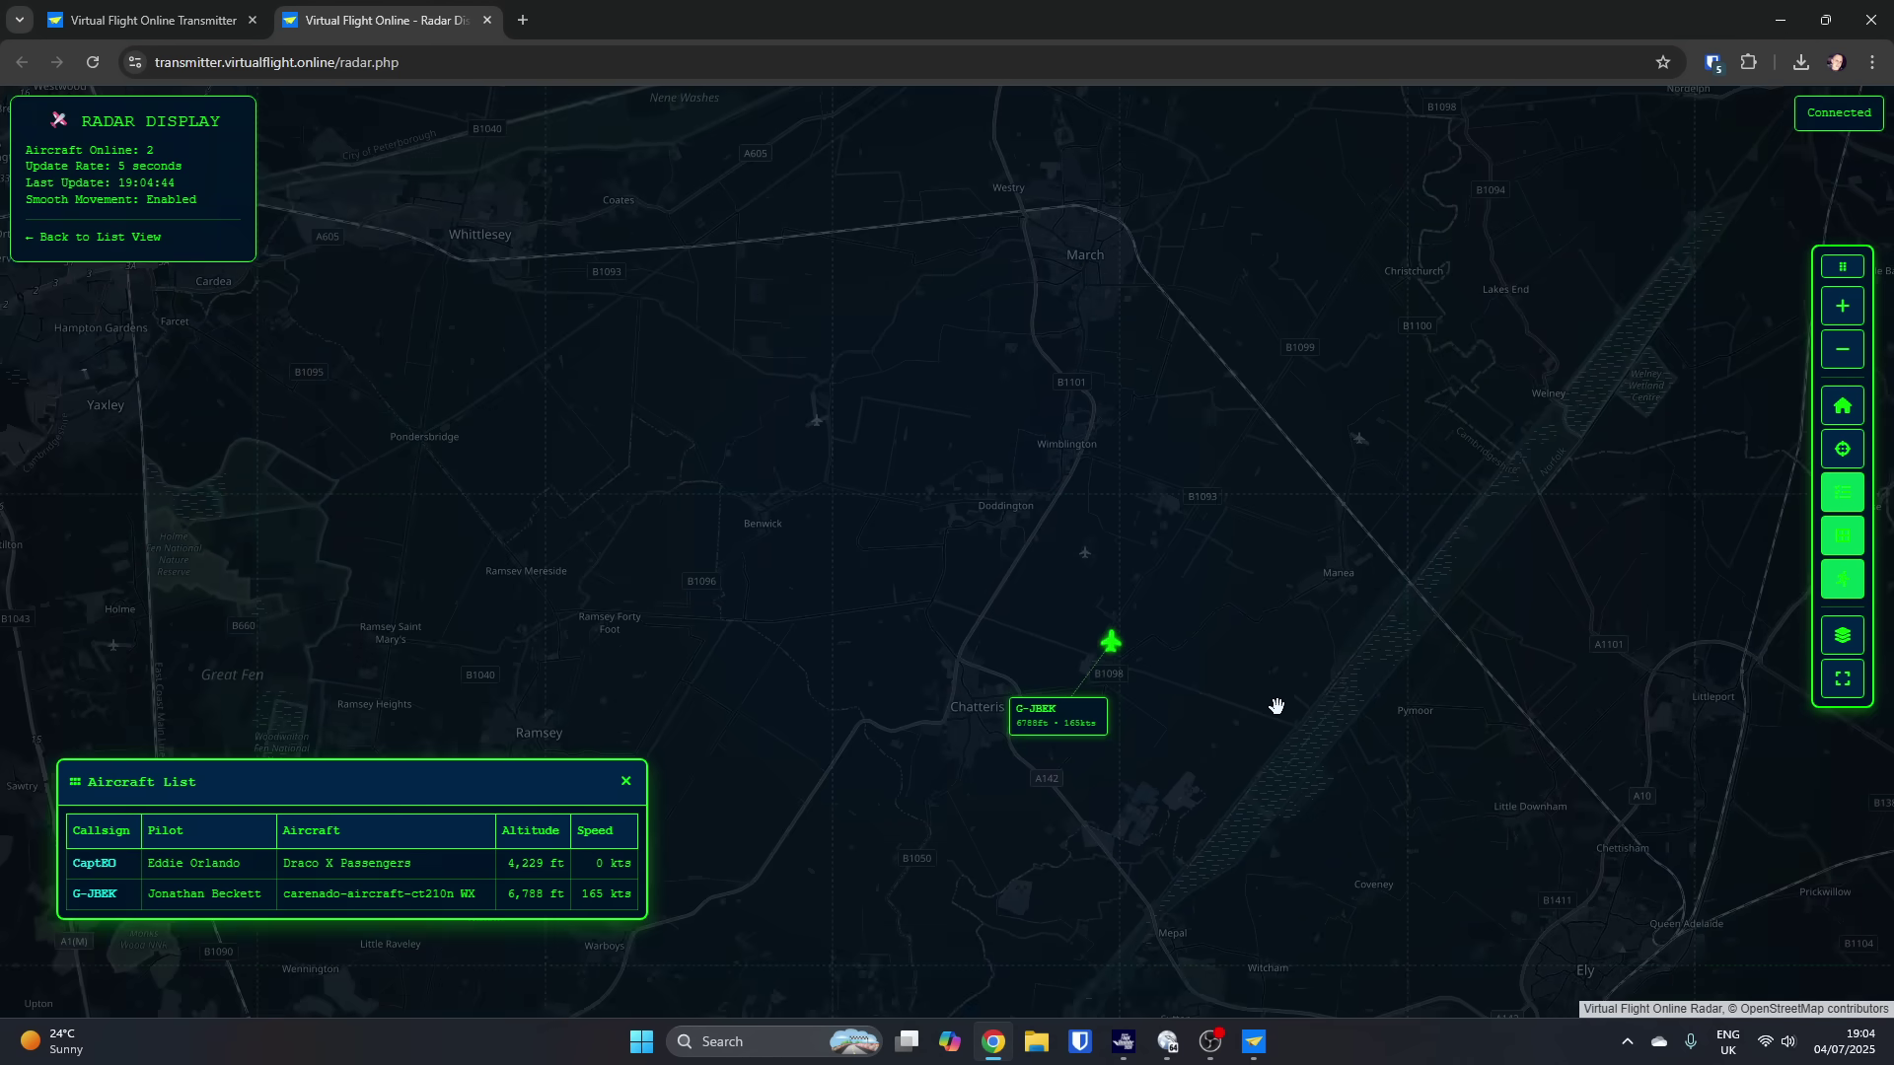
left_click_drag(1272, 706, 1171, 736)
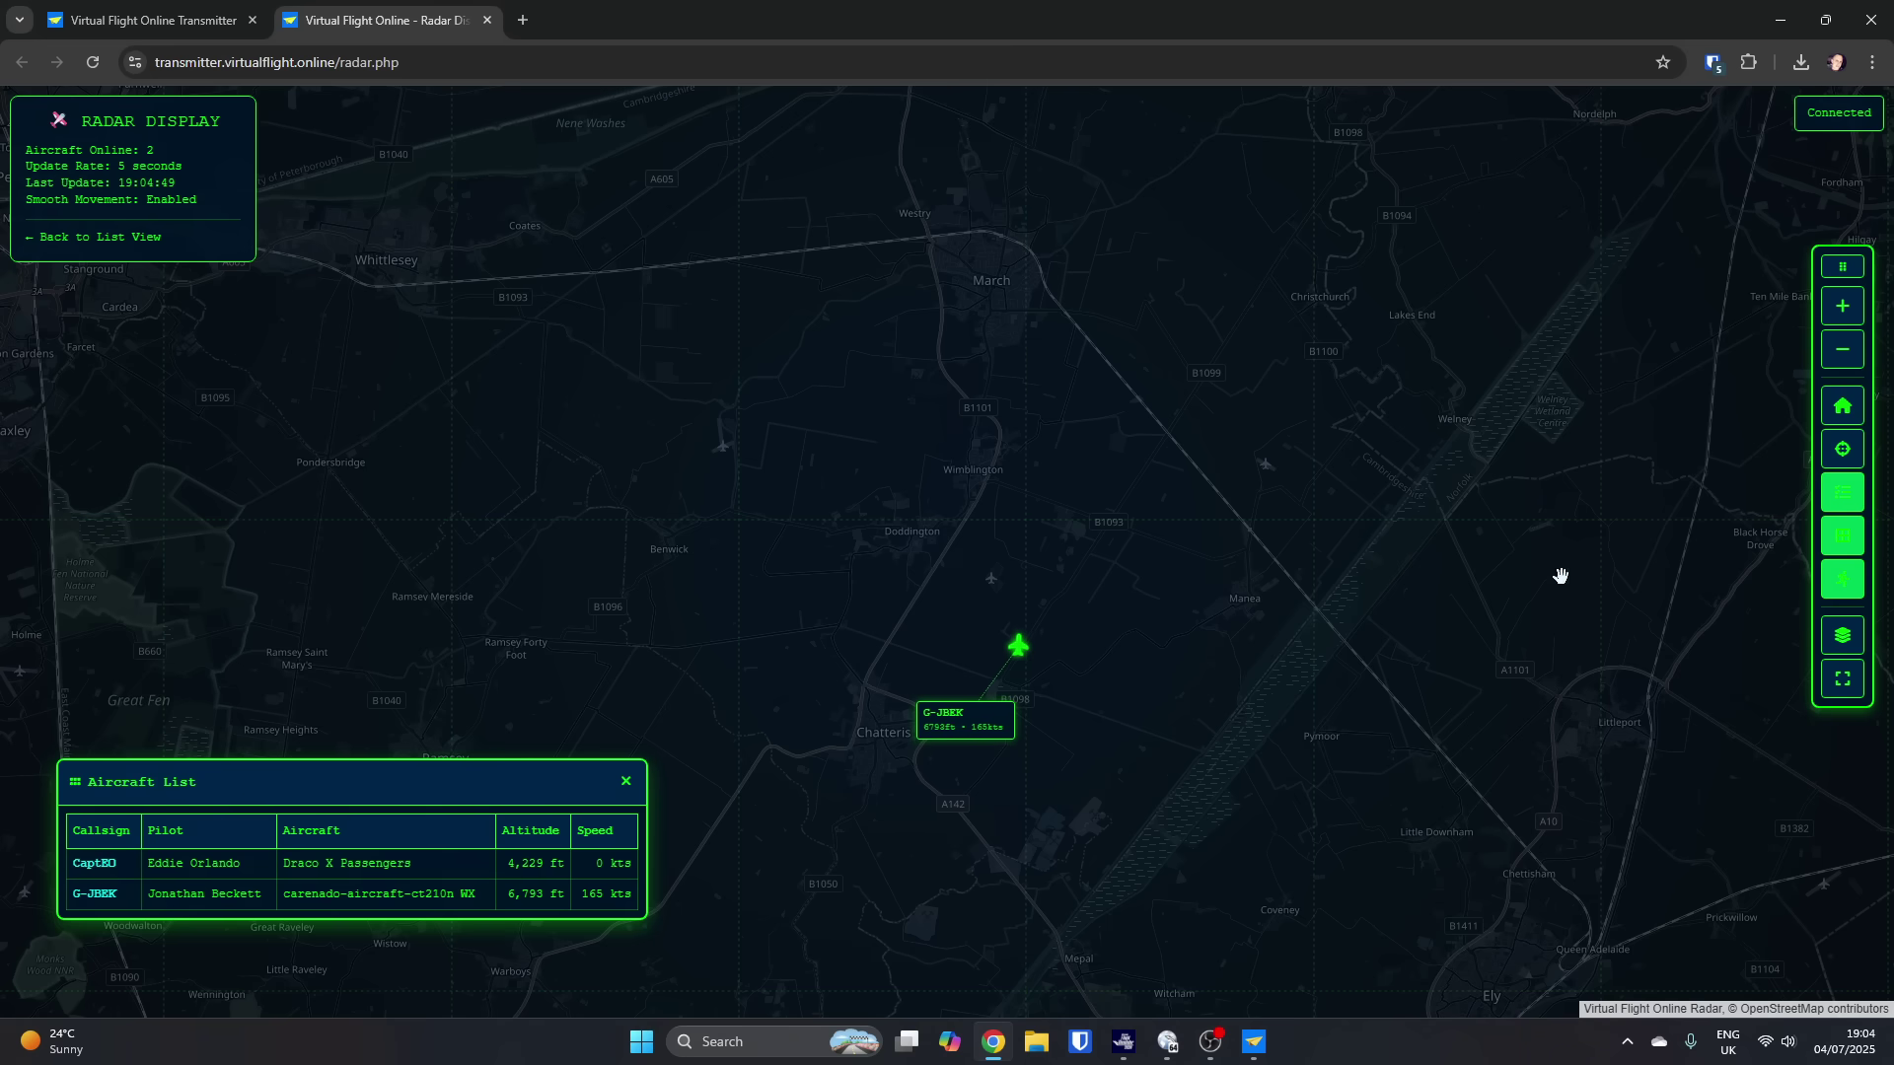
left_click(1842, 579)
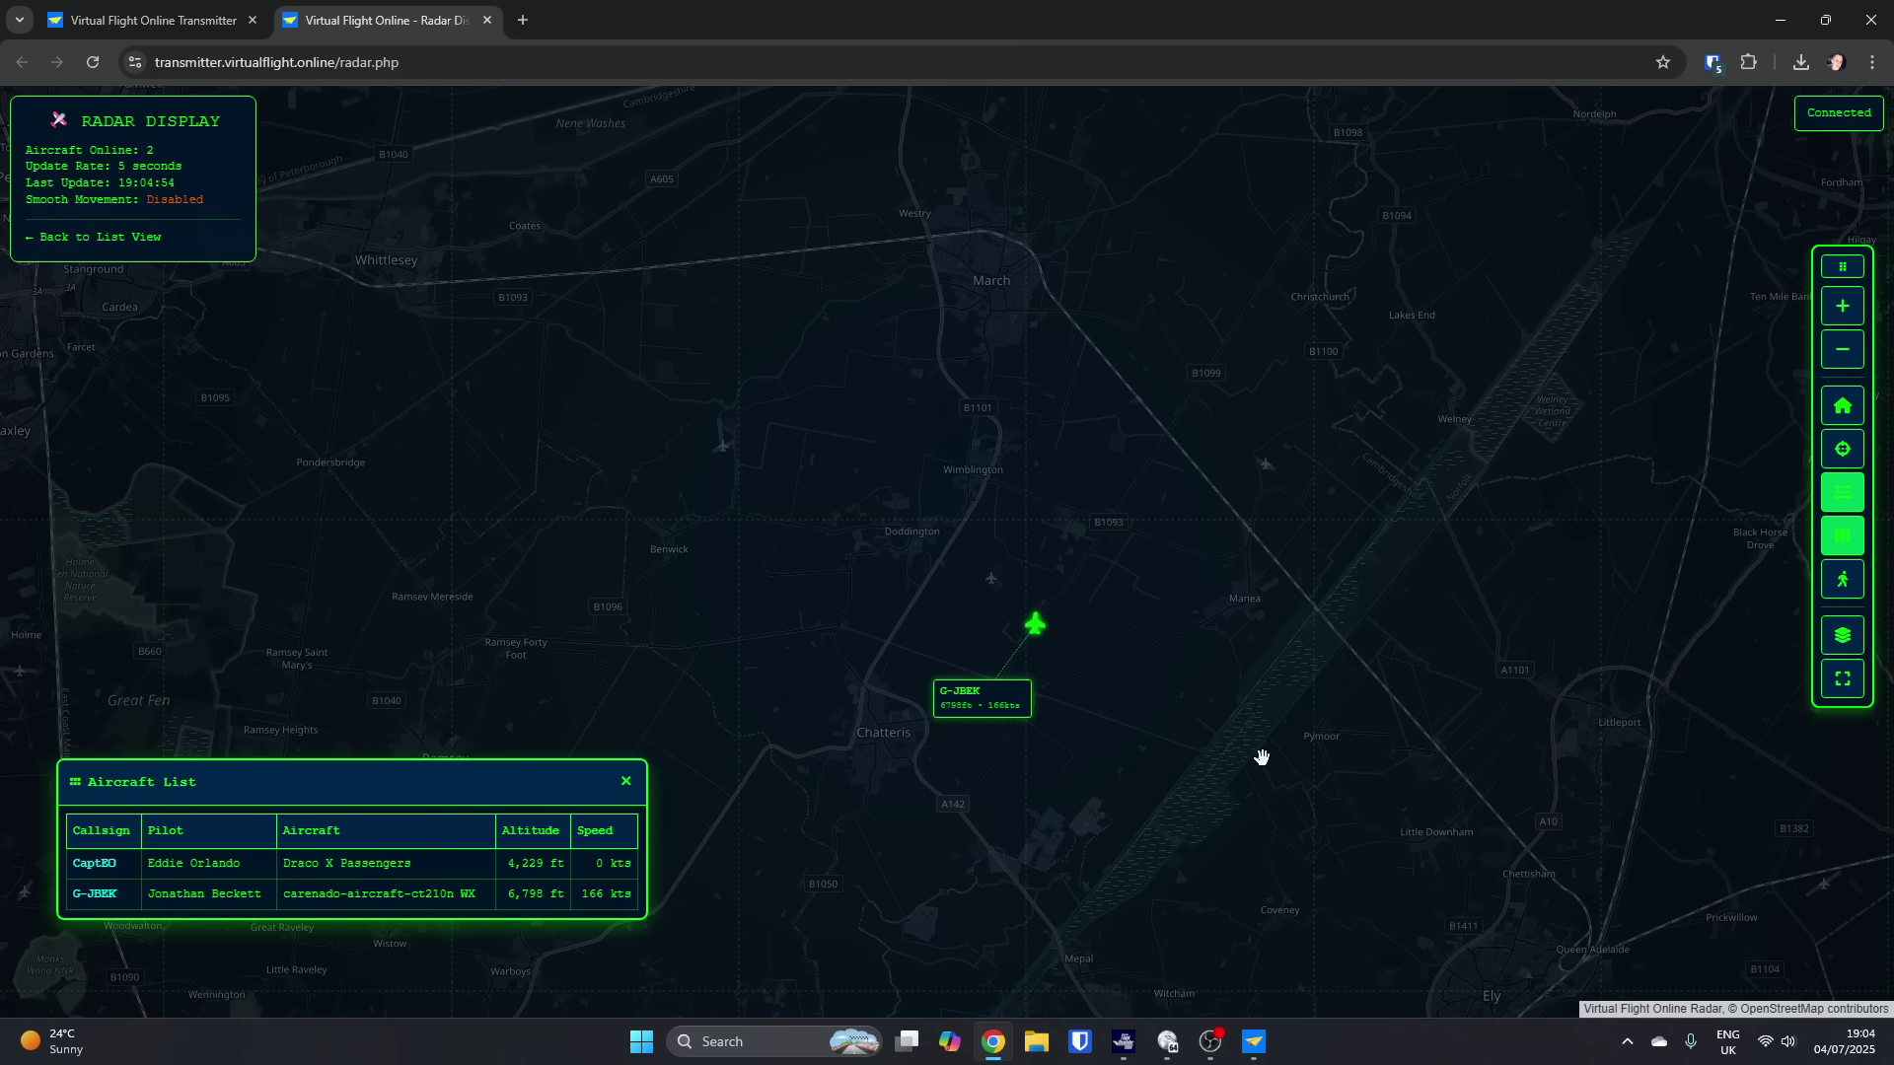
Step: Look for the CaptEO aircraft in Utah by moving the radar view from England across the Atlantic
scroll(1228, 733, "down", 5)
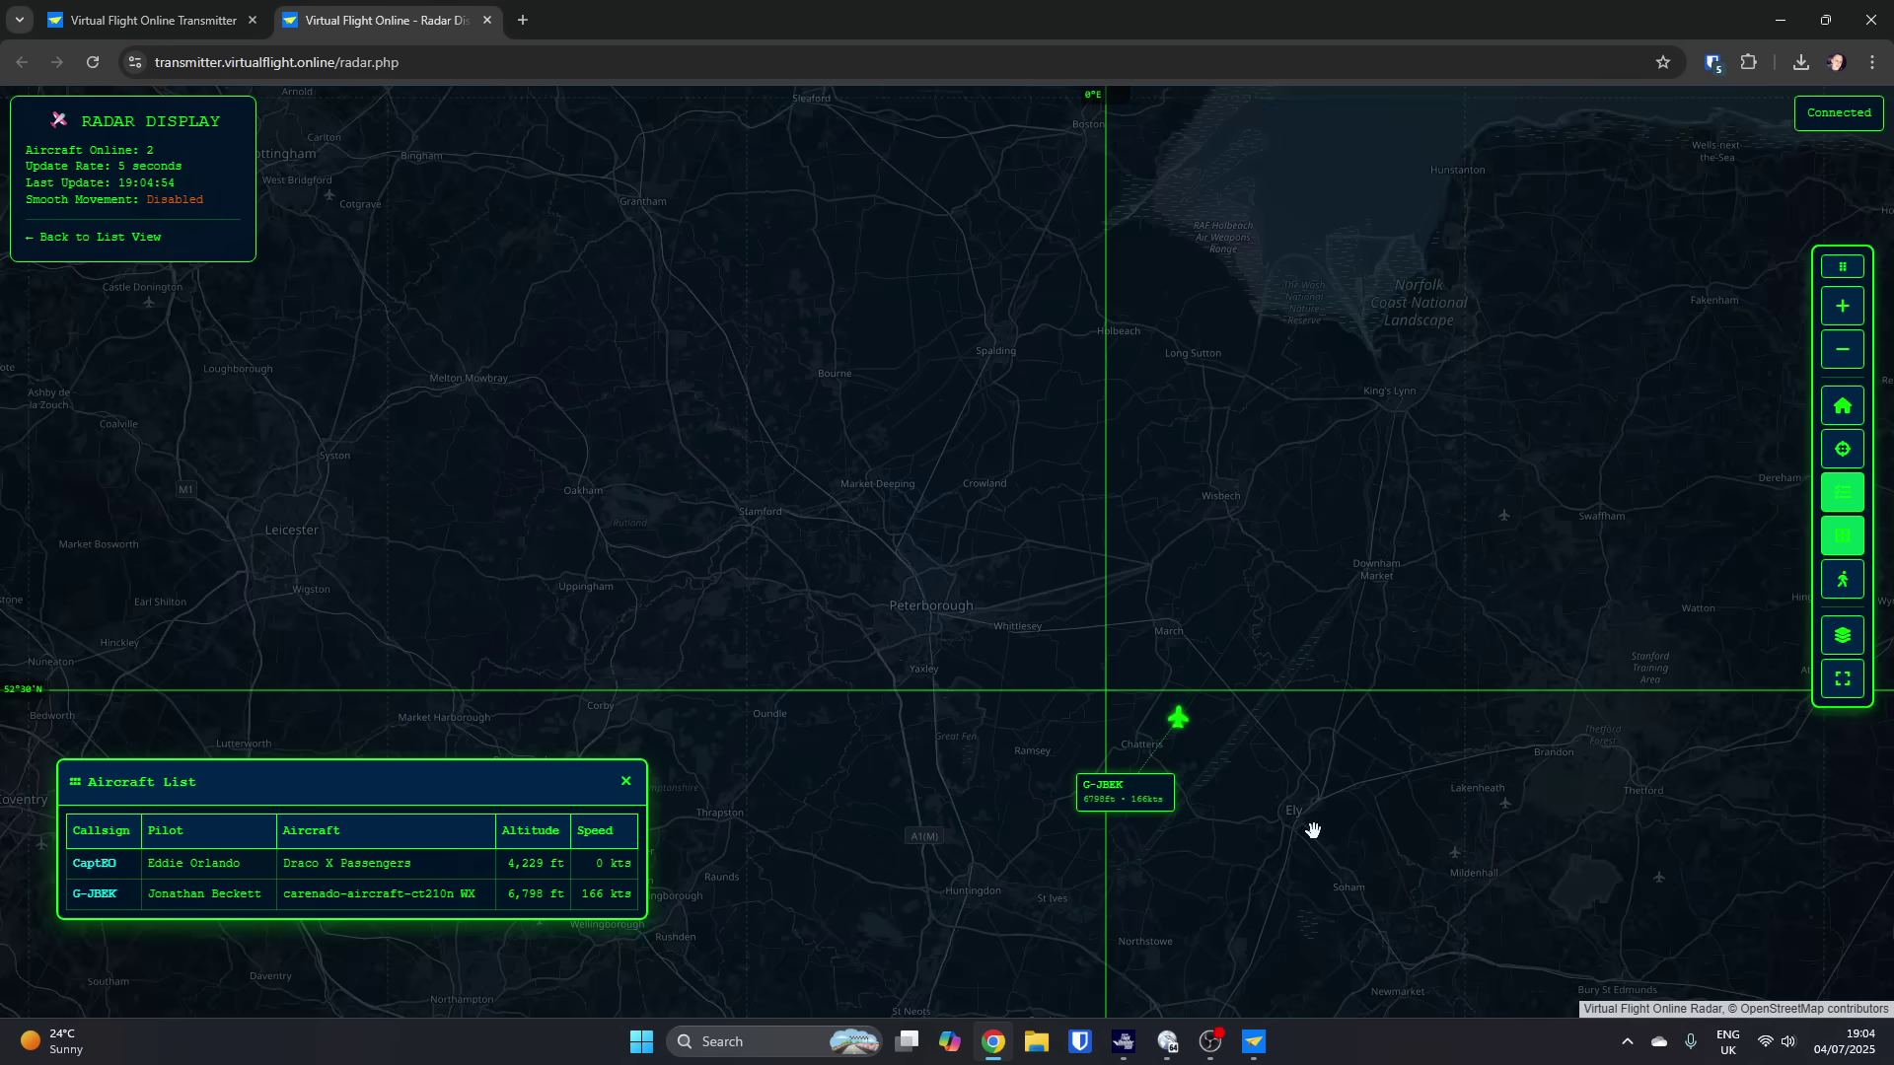
scroll(714, 766, "down", 5)
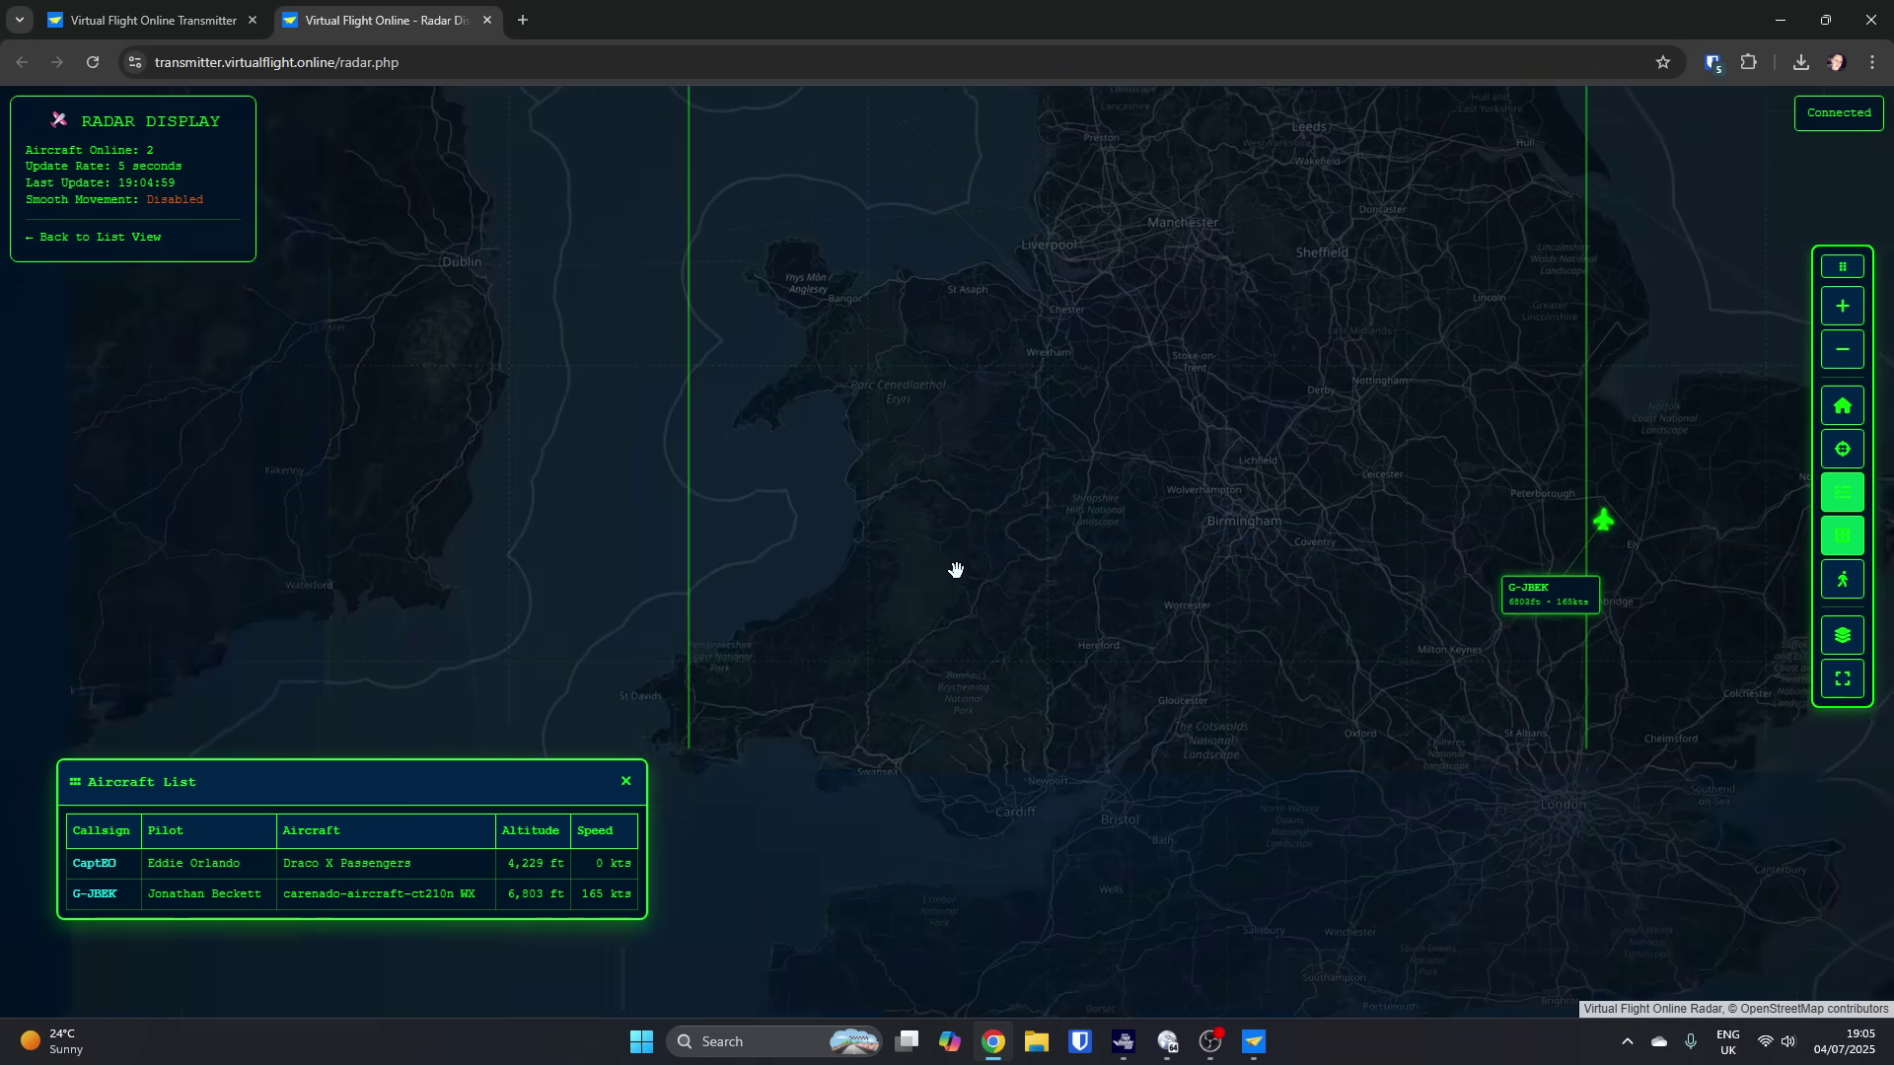
scroll(950, 698, "down", 5)
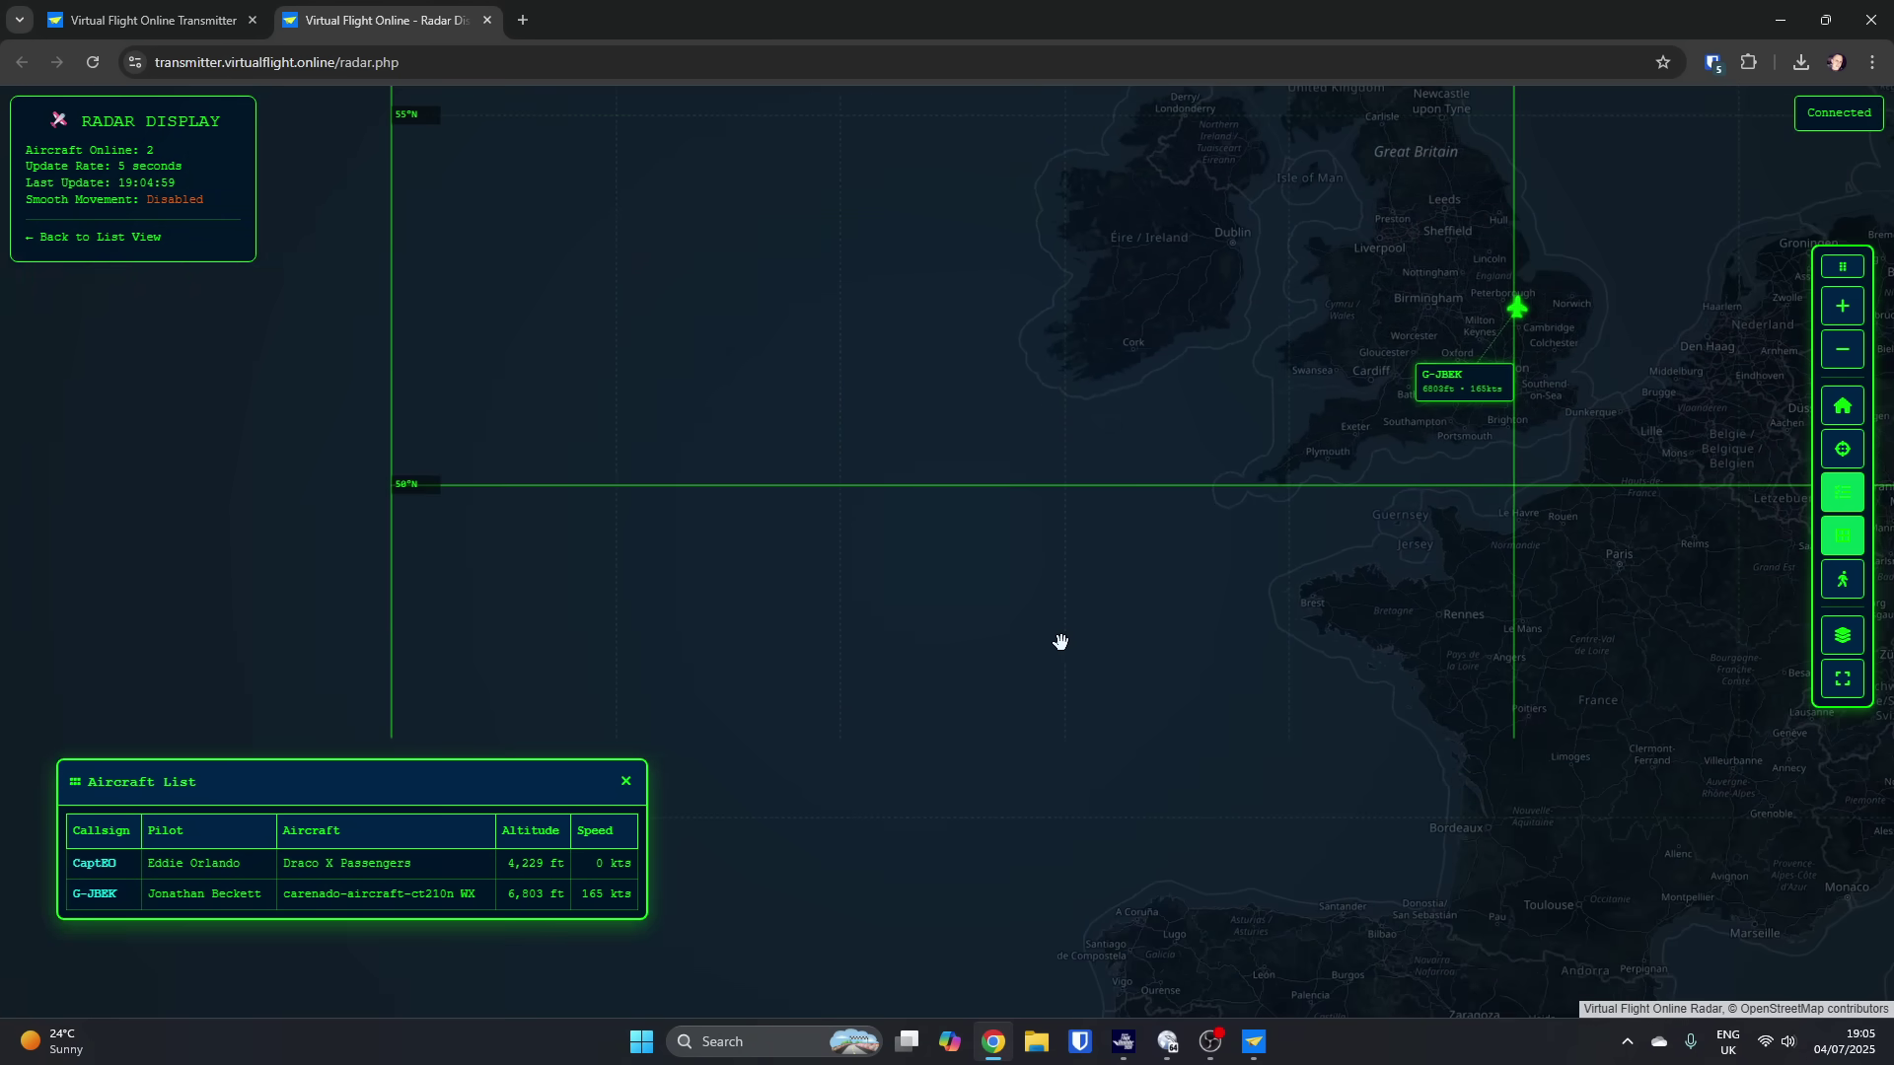
scroll(1213, 671, "down", 3)
left_click_drag(1201, 688, 1322, 625)
scroll(938, 604, "up", 2)
scroll(885, 686, "up", 2)
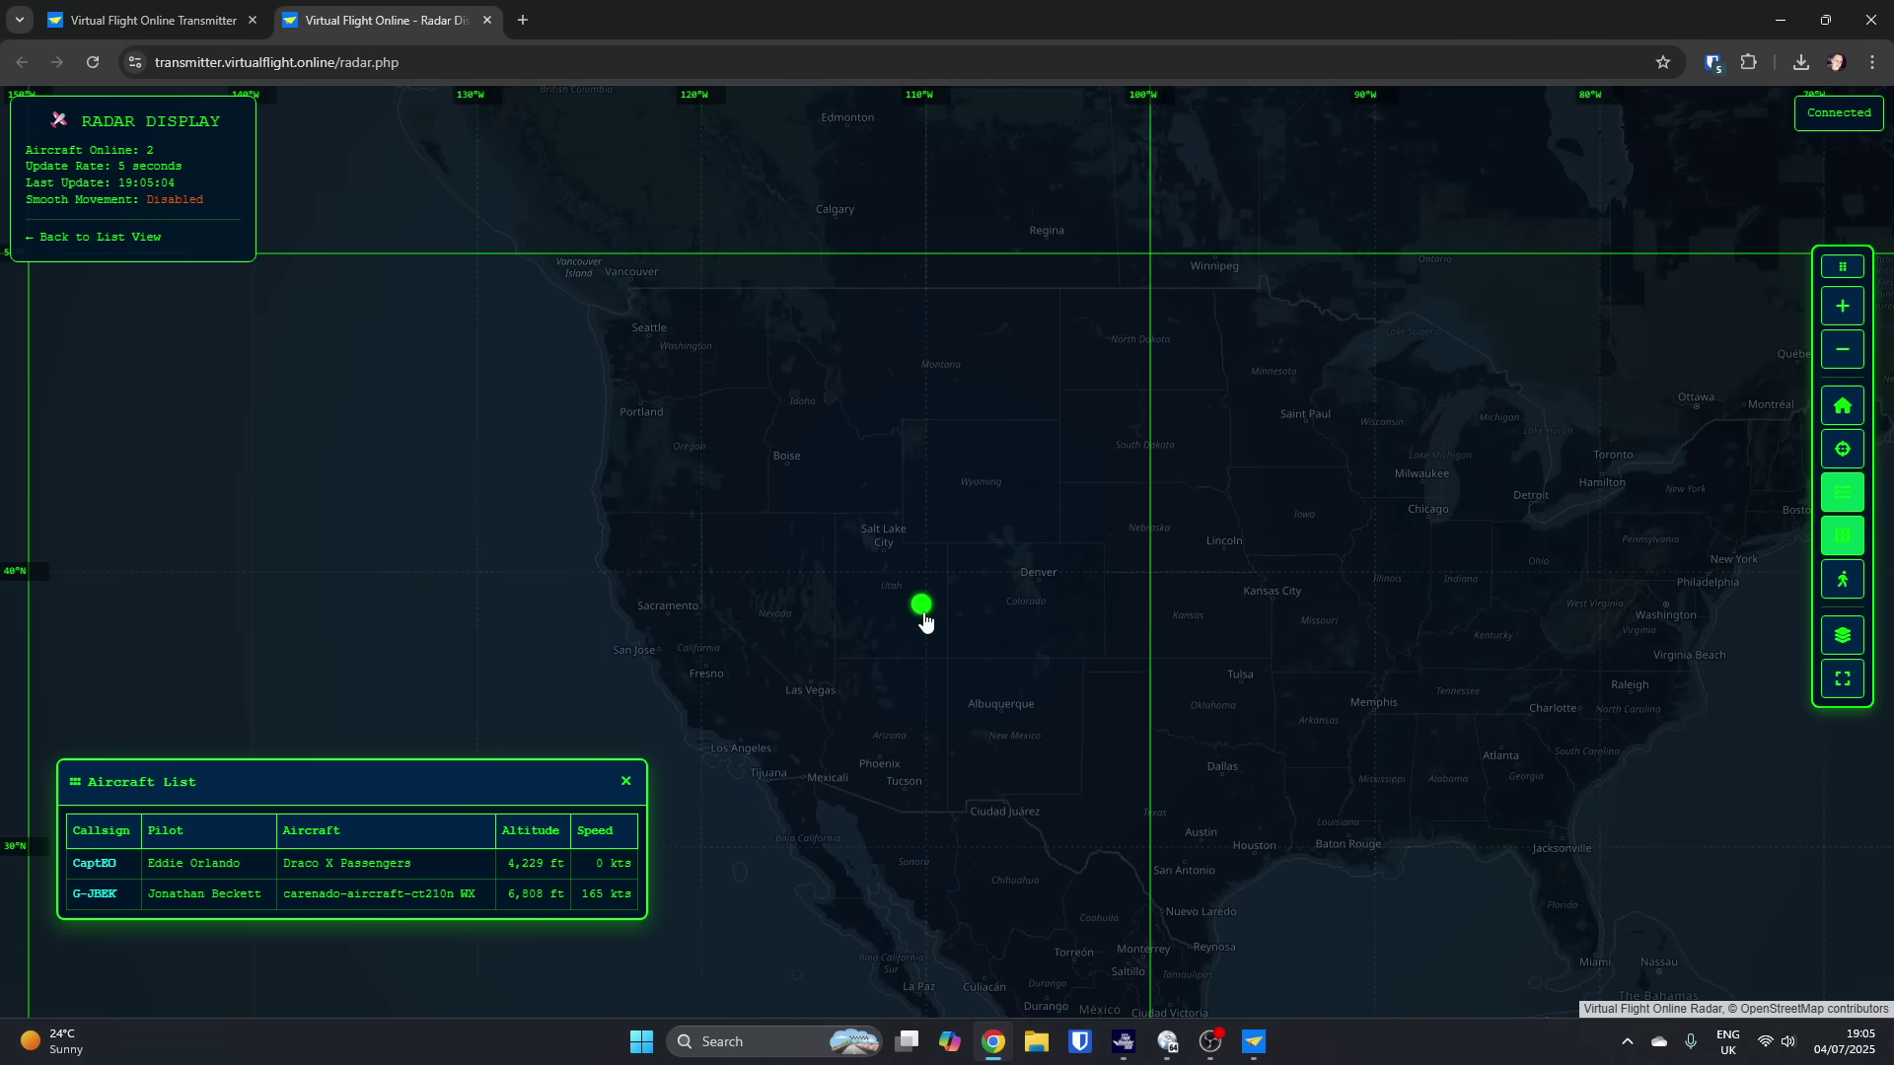
scroll(923, 619, "up", 2)
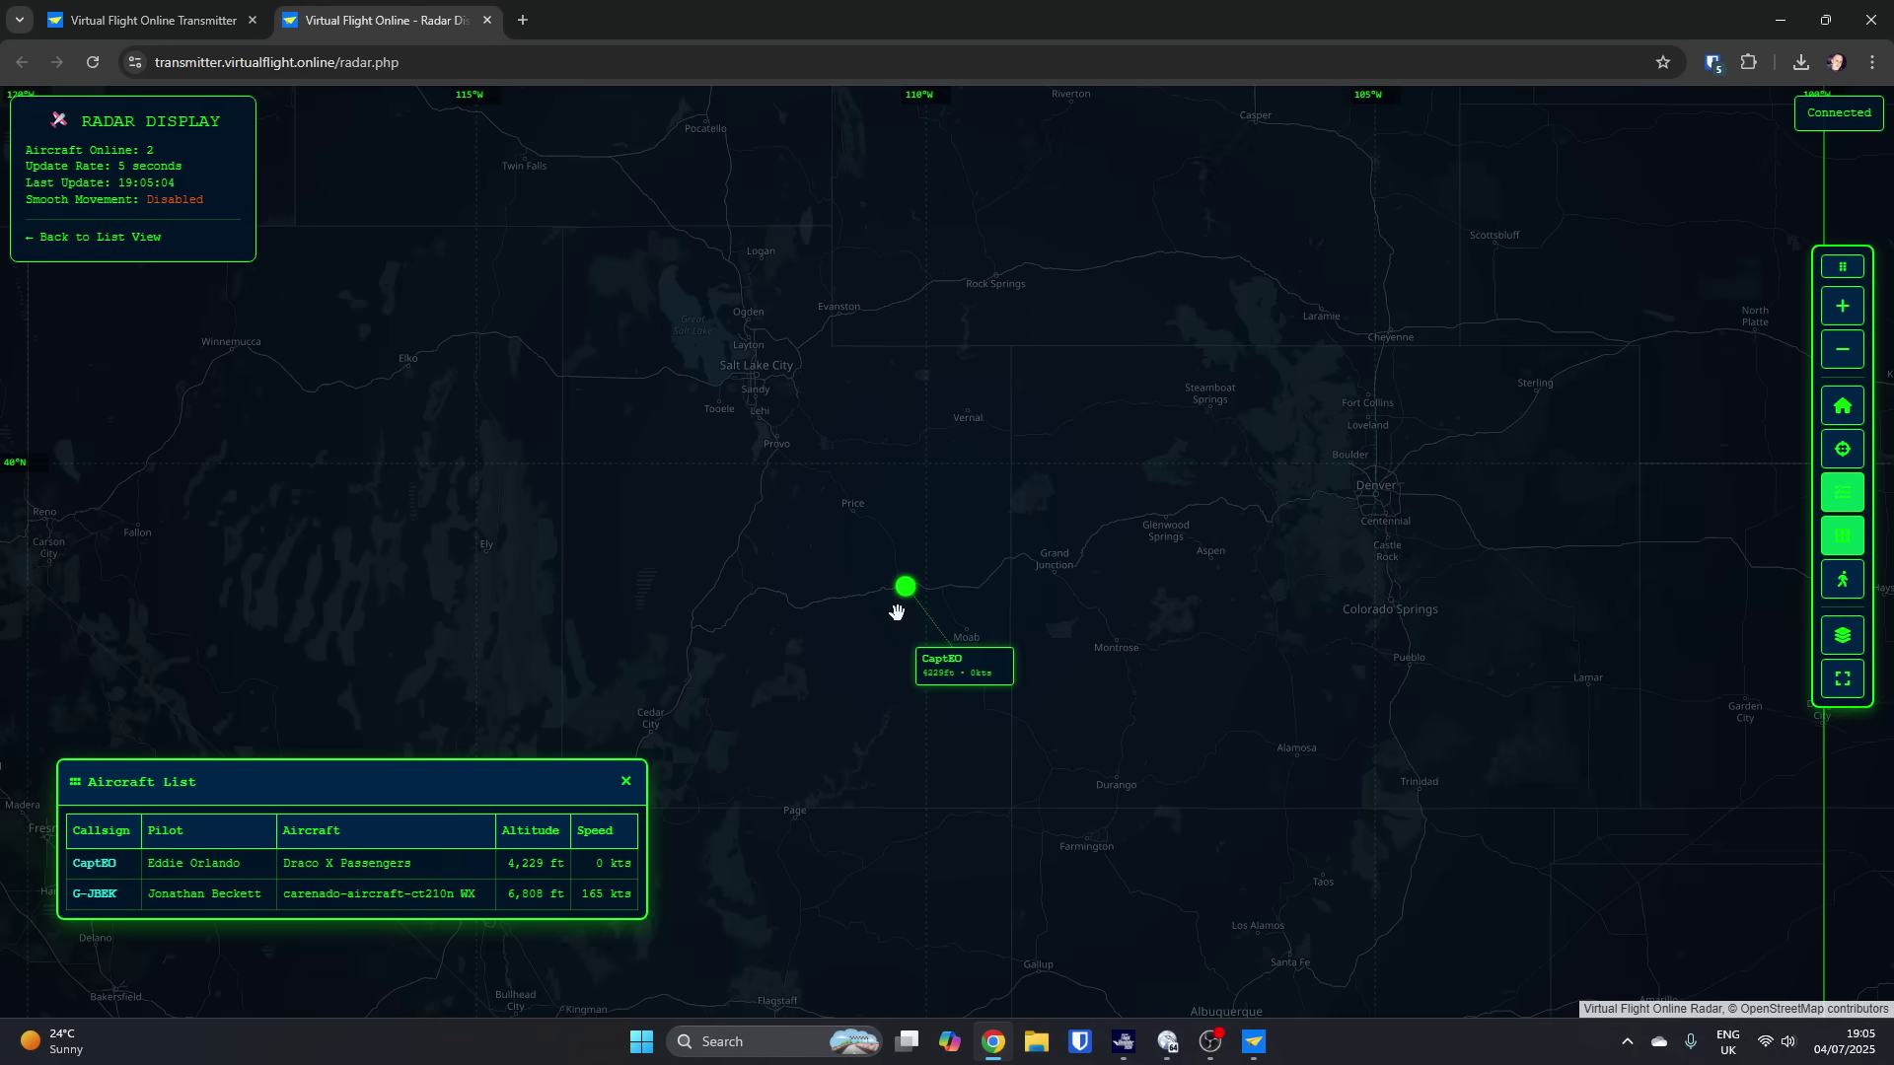
Step: Switch the radar map to the Satellite layer and examine the imagery around San Francisco Bay
scroll(896, 612, "down", 2)
left_click_drag(895, 612, 1124, 541)
scroll(748, 654, "up", 3)
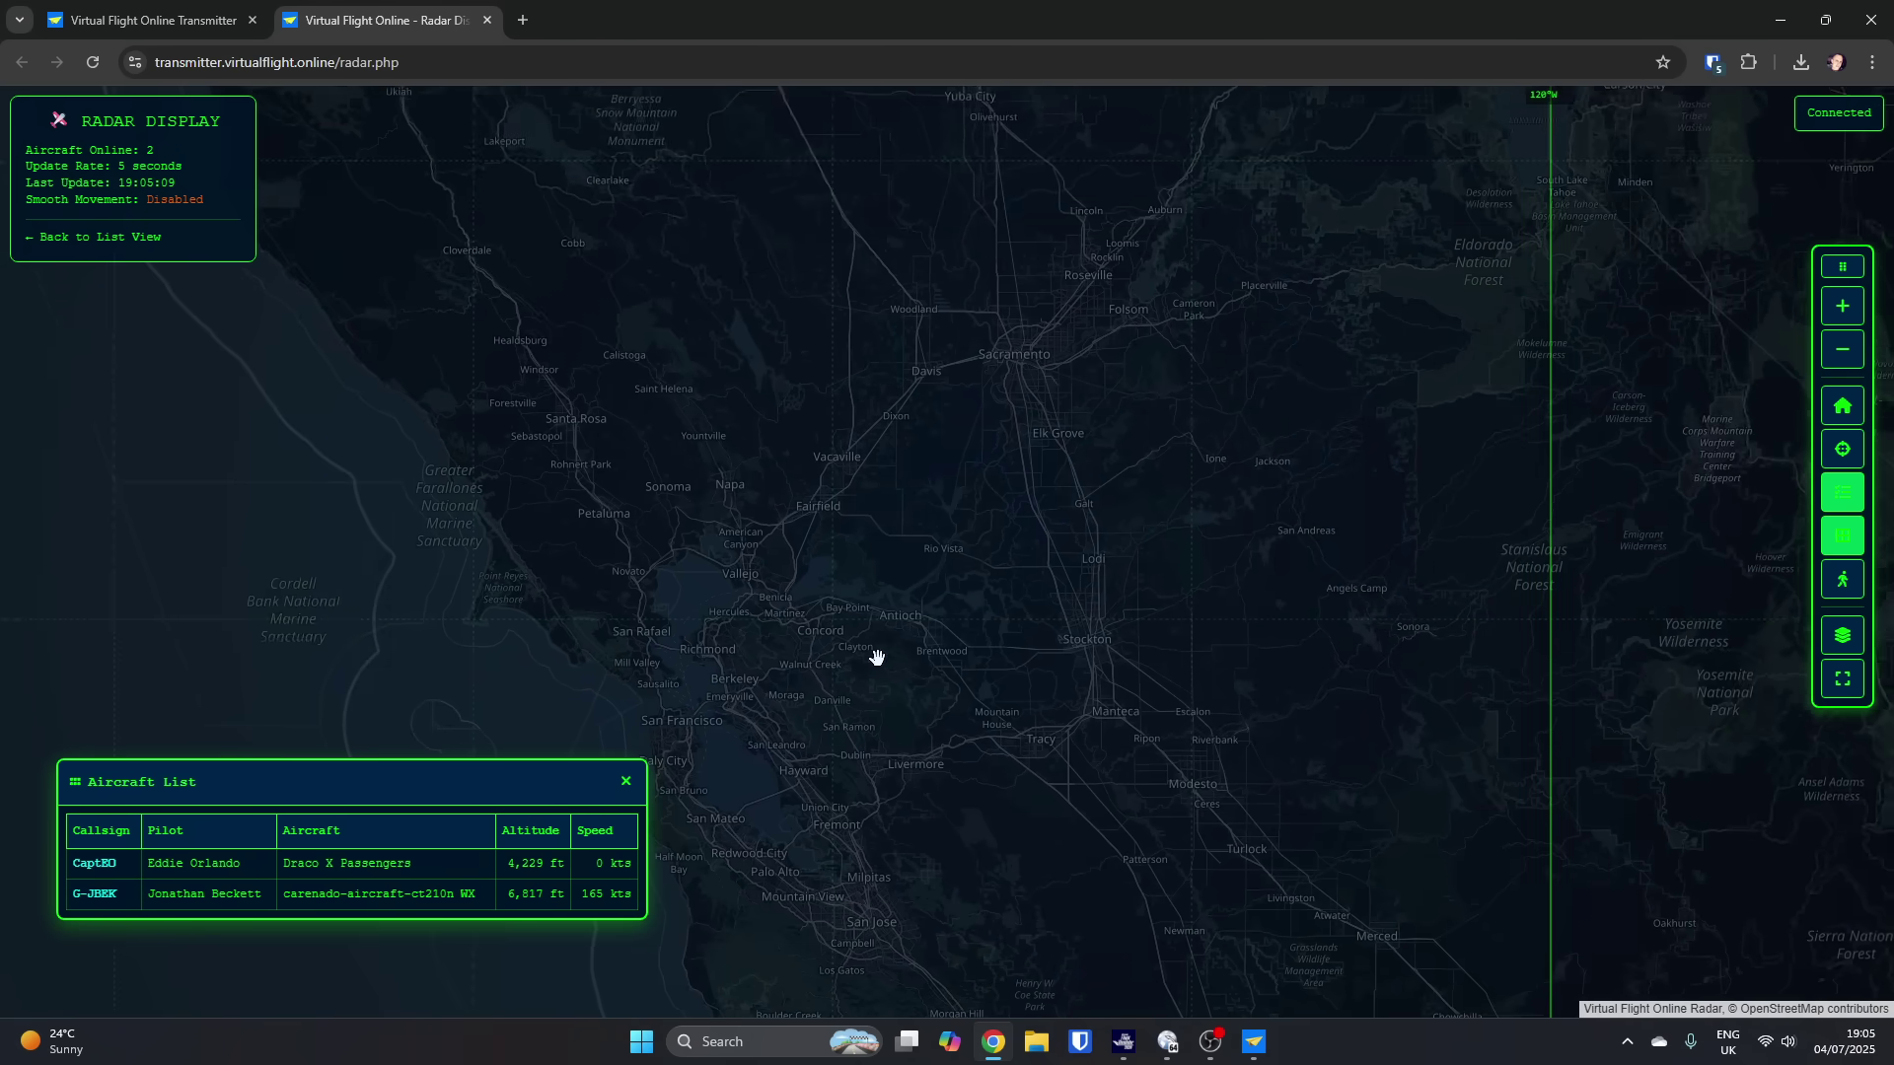
left_click_drag(878, 656, 1040, 496)
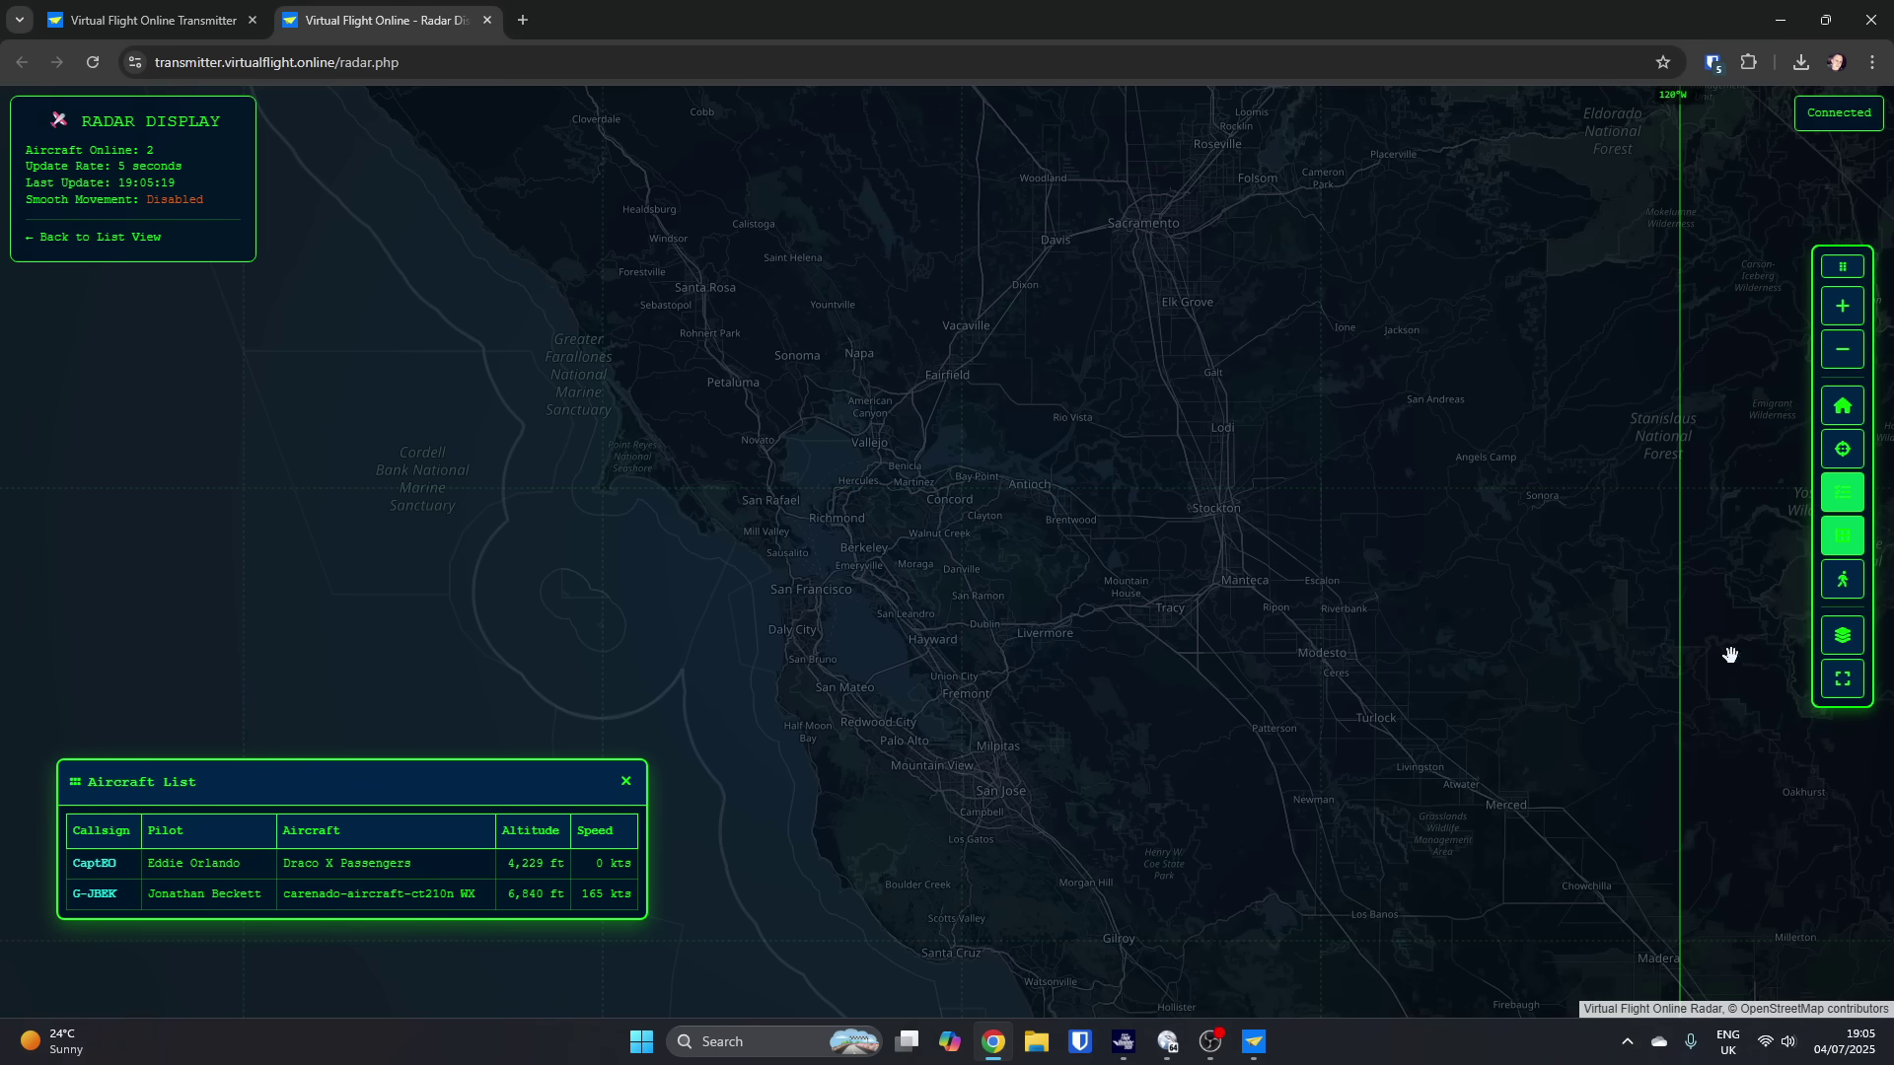
left_click(1844, 637)
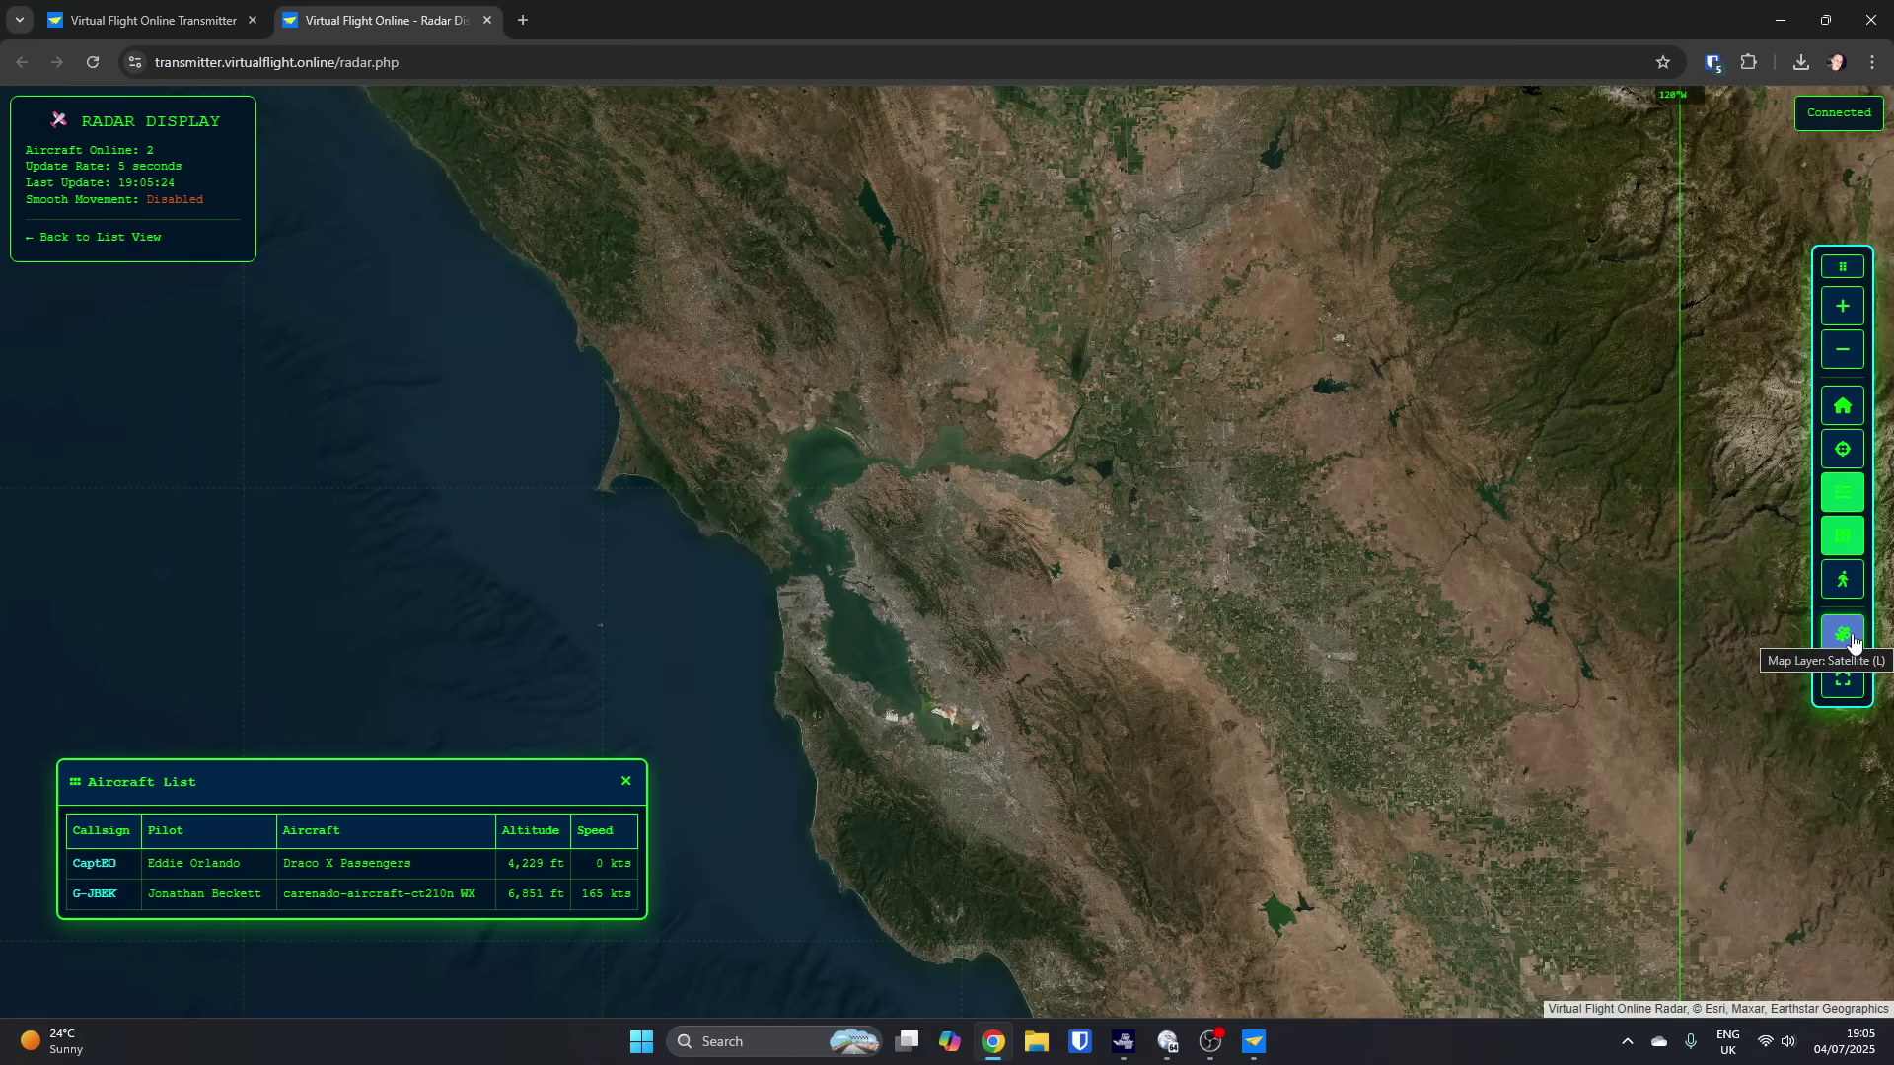
scroll(1175, 625, "up", 2)
left_click_drag(1006, 655, 1304, 664)
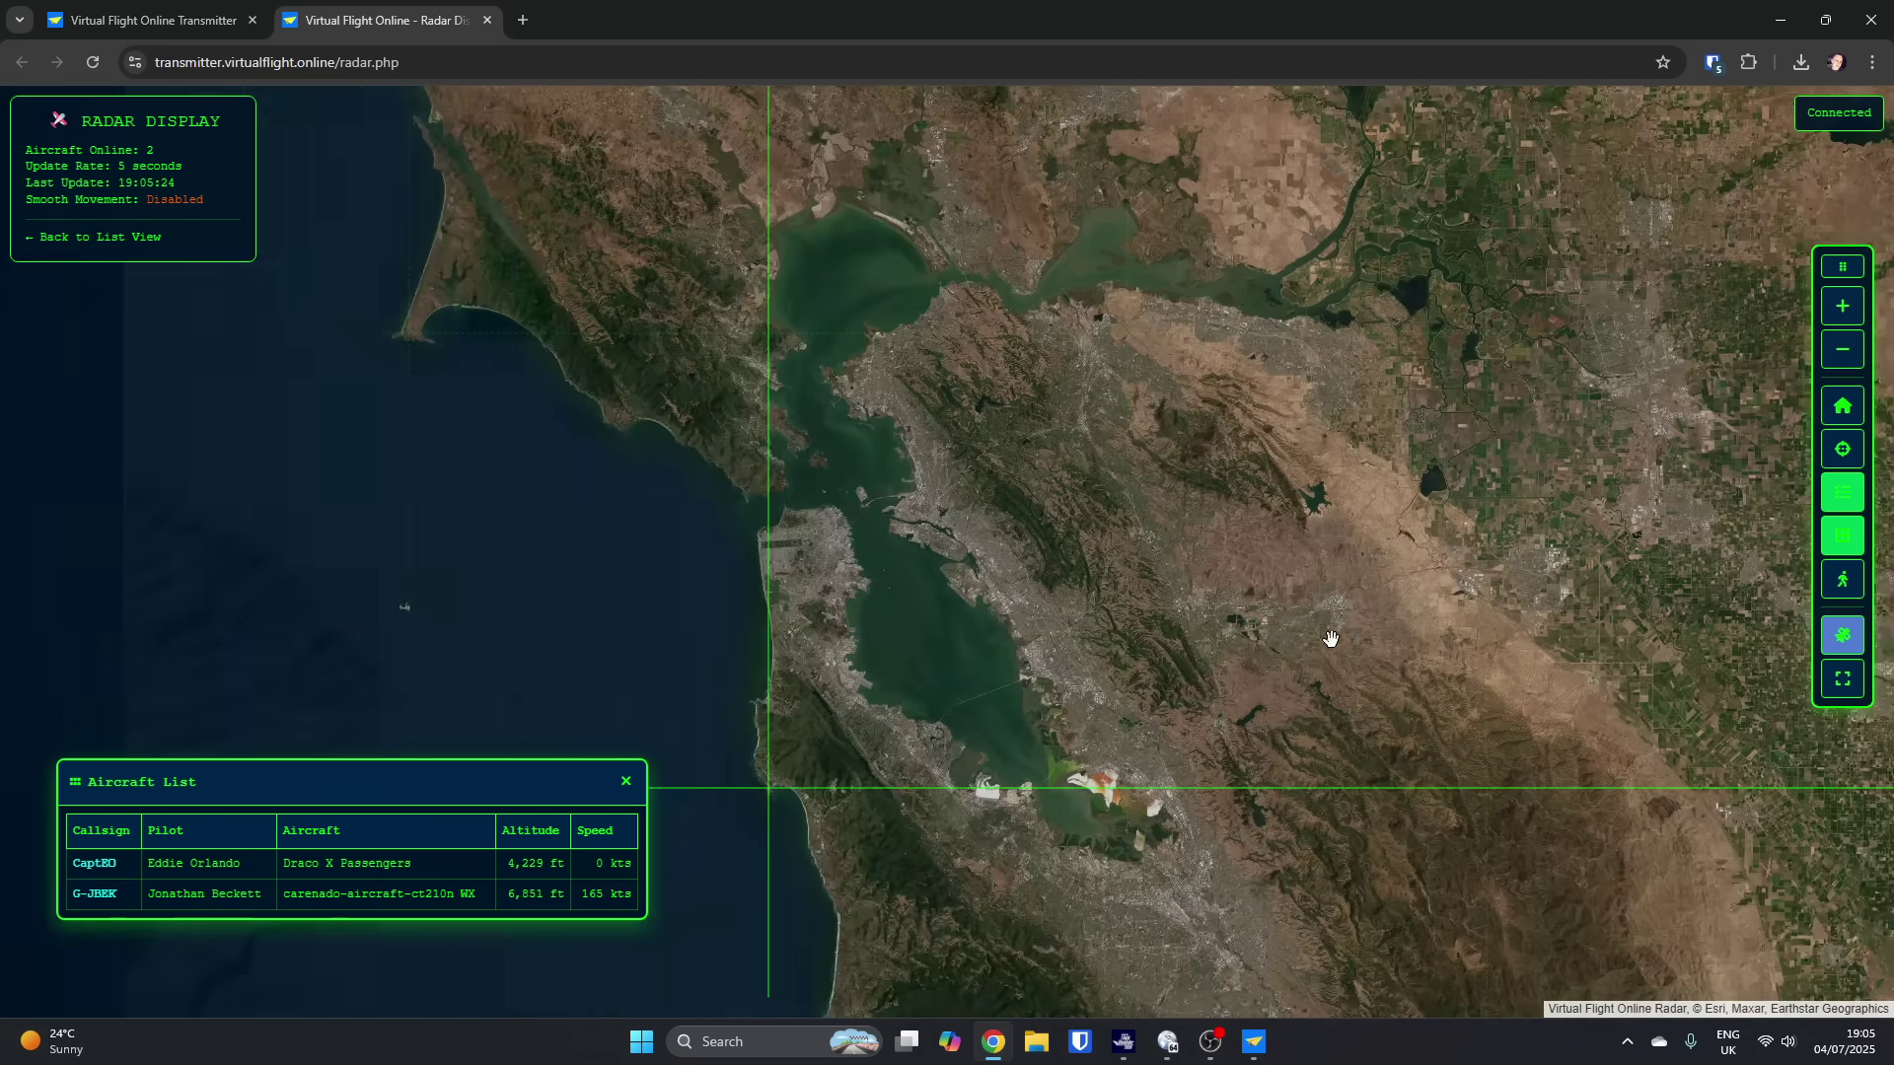
scroll(1048, 743, "up", 3)
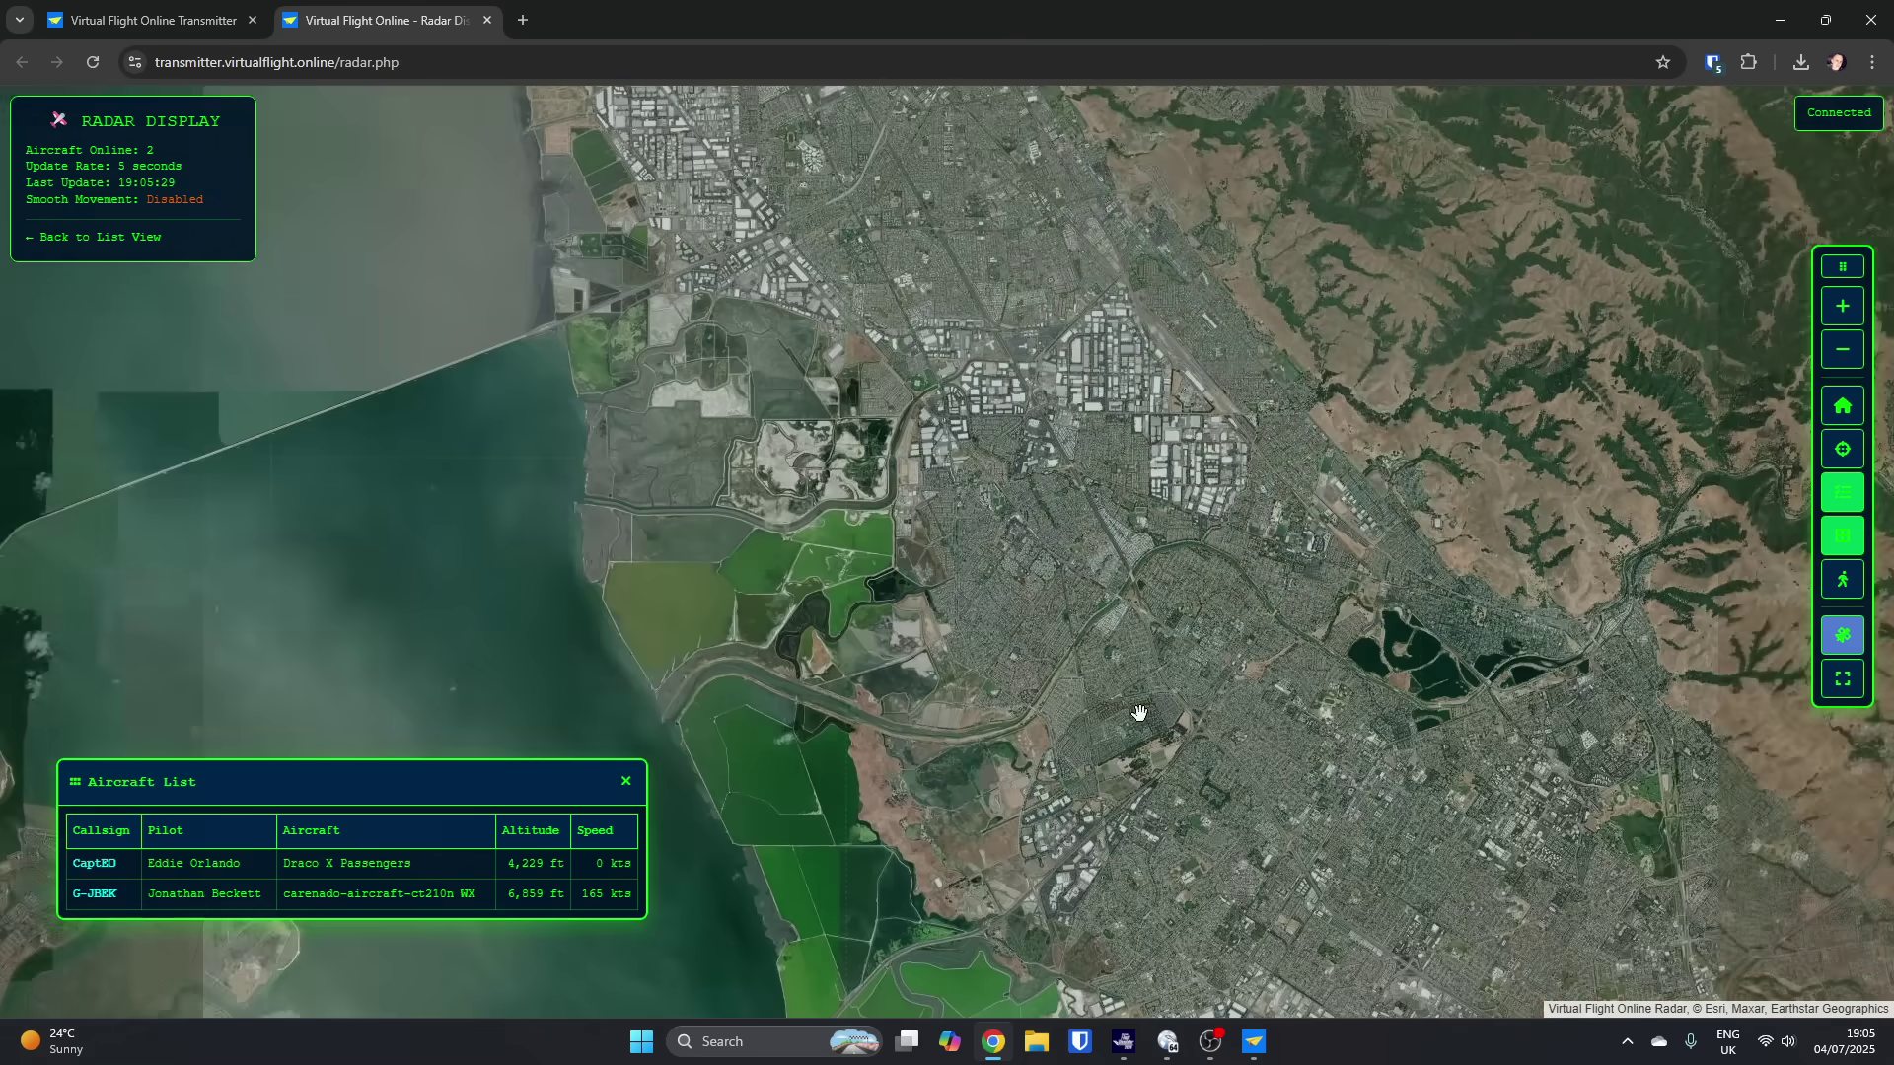
scroll(1139, 712, "up", 3)
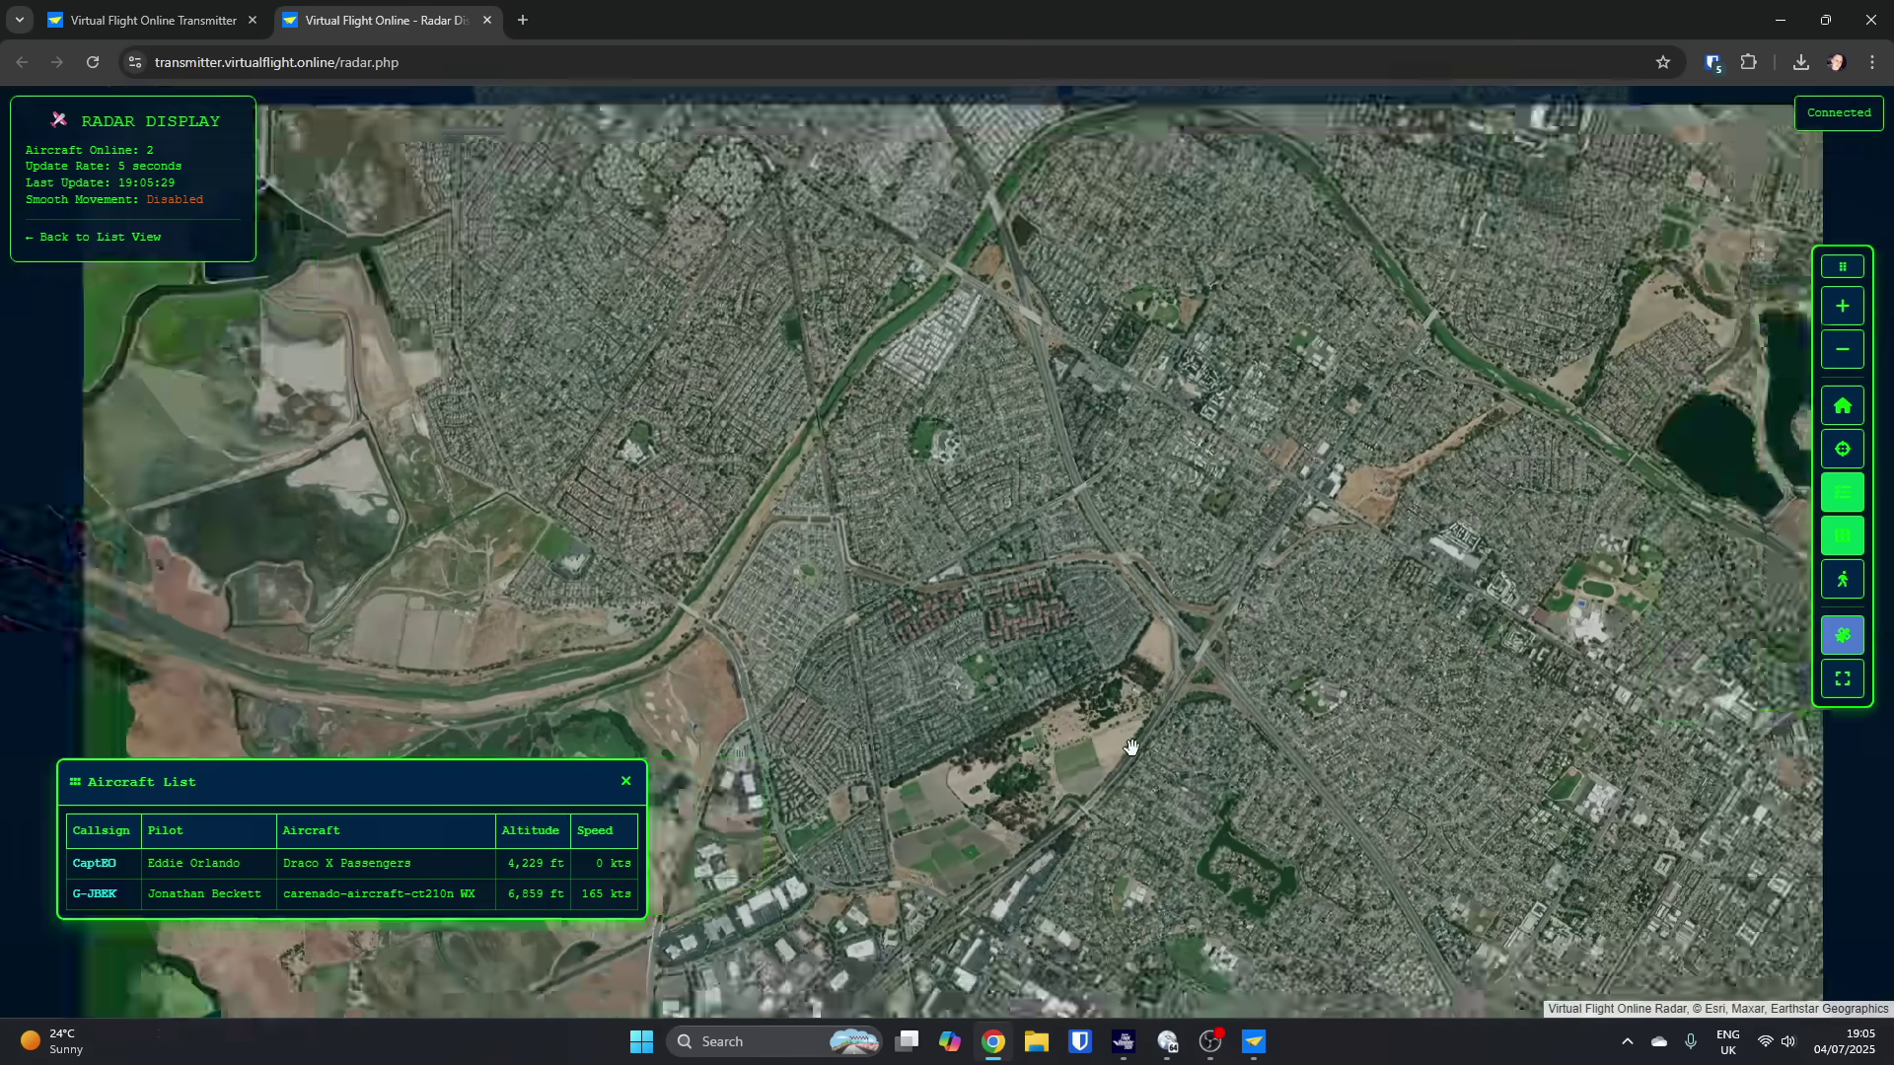
scroll(1135, 742, "down", 5)
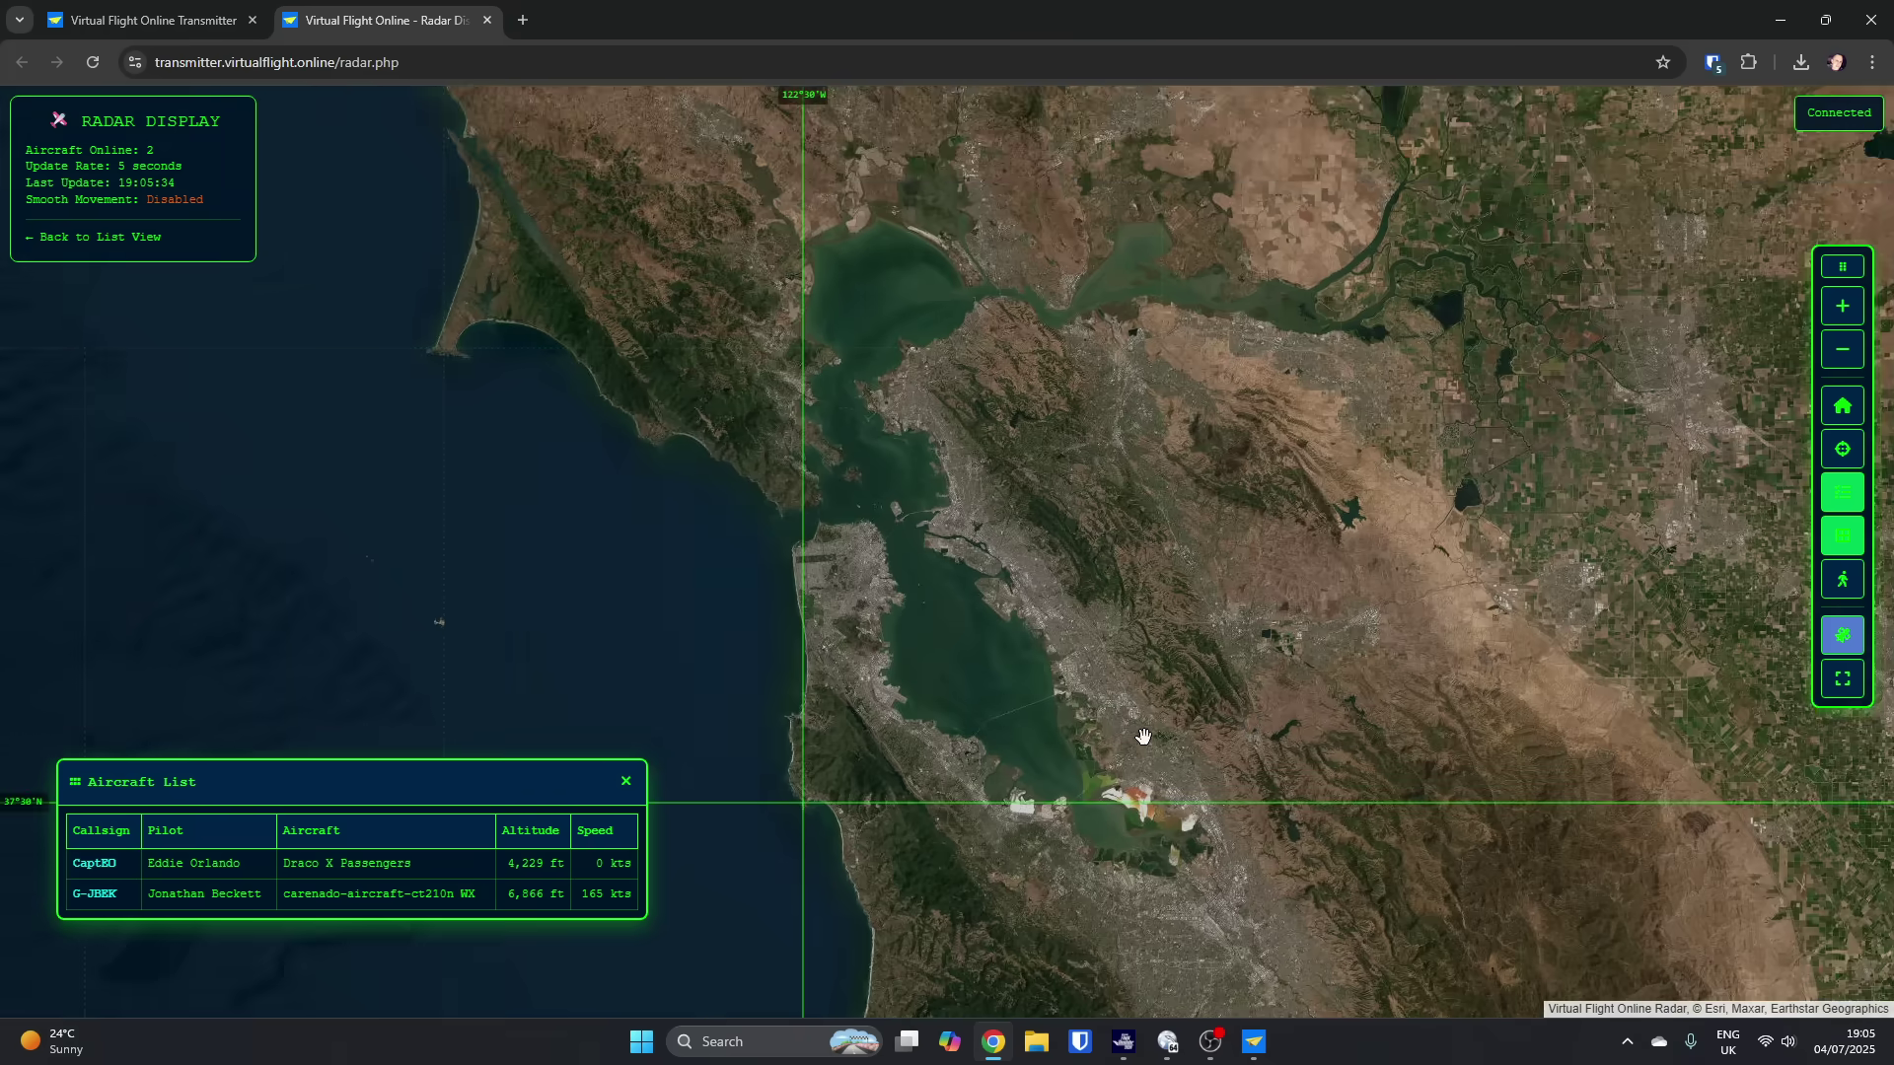
left_click_drag(1246, 717, 1150, 625)
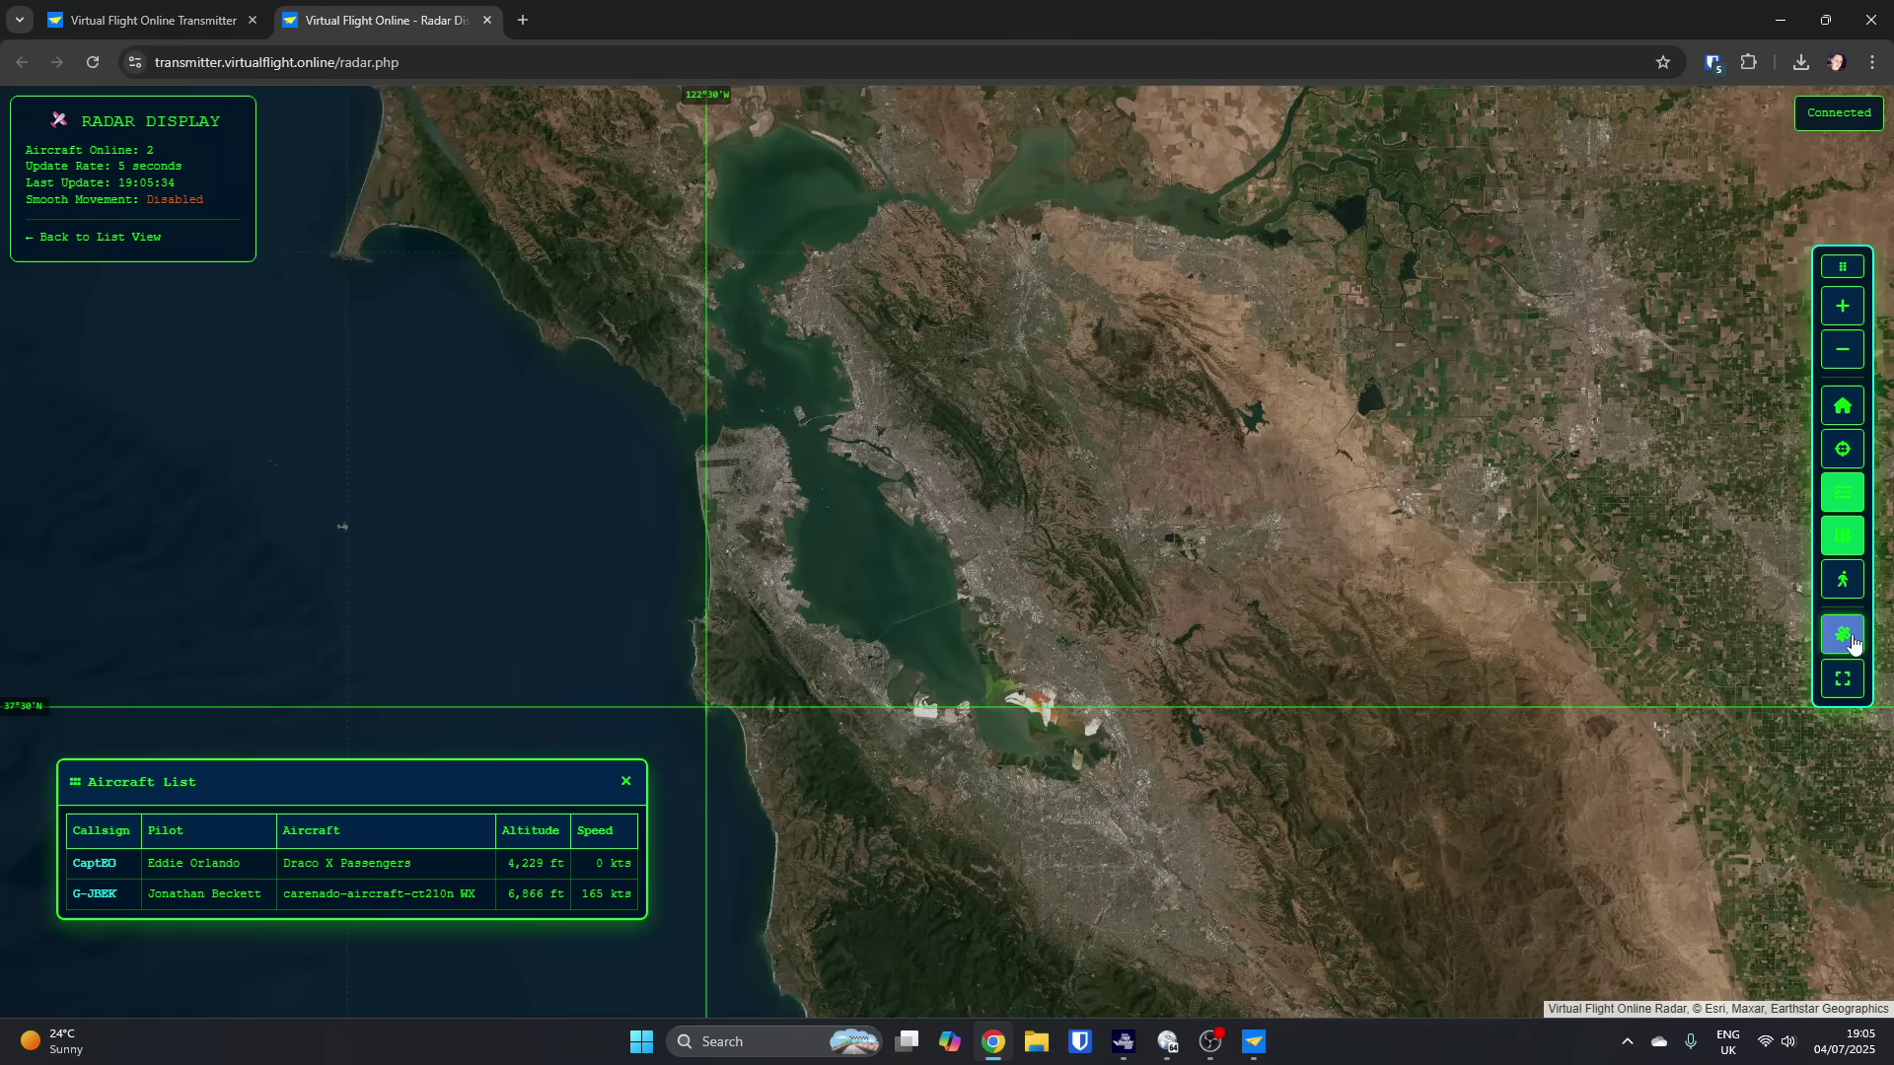
Step: Cycle the map layer through Dark Mode, Topographic and No Map, and back to the default map
left_click(1848, 639)
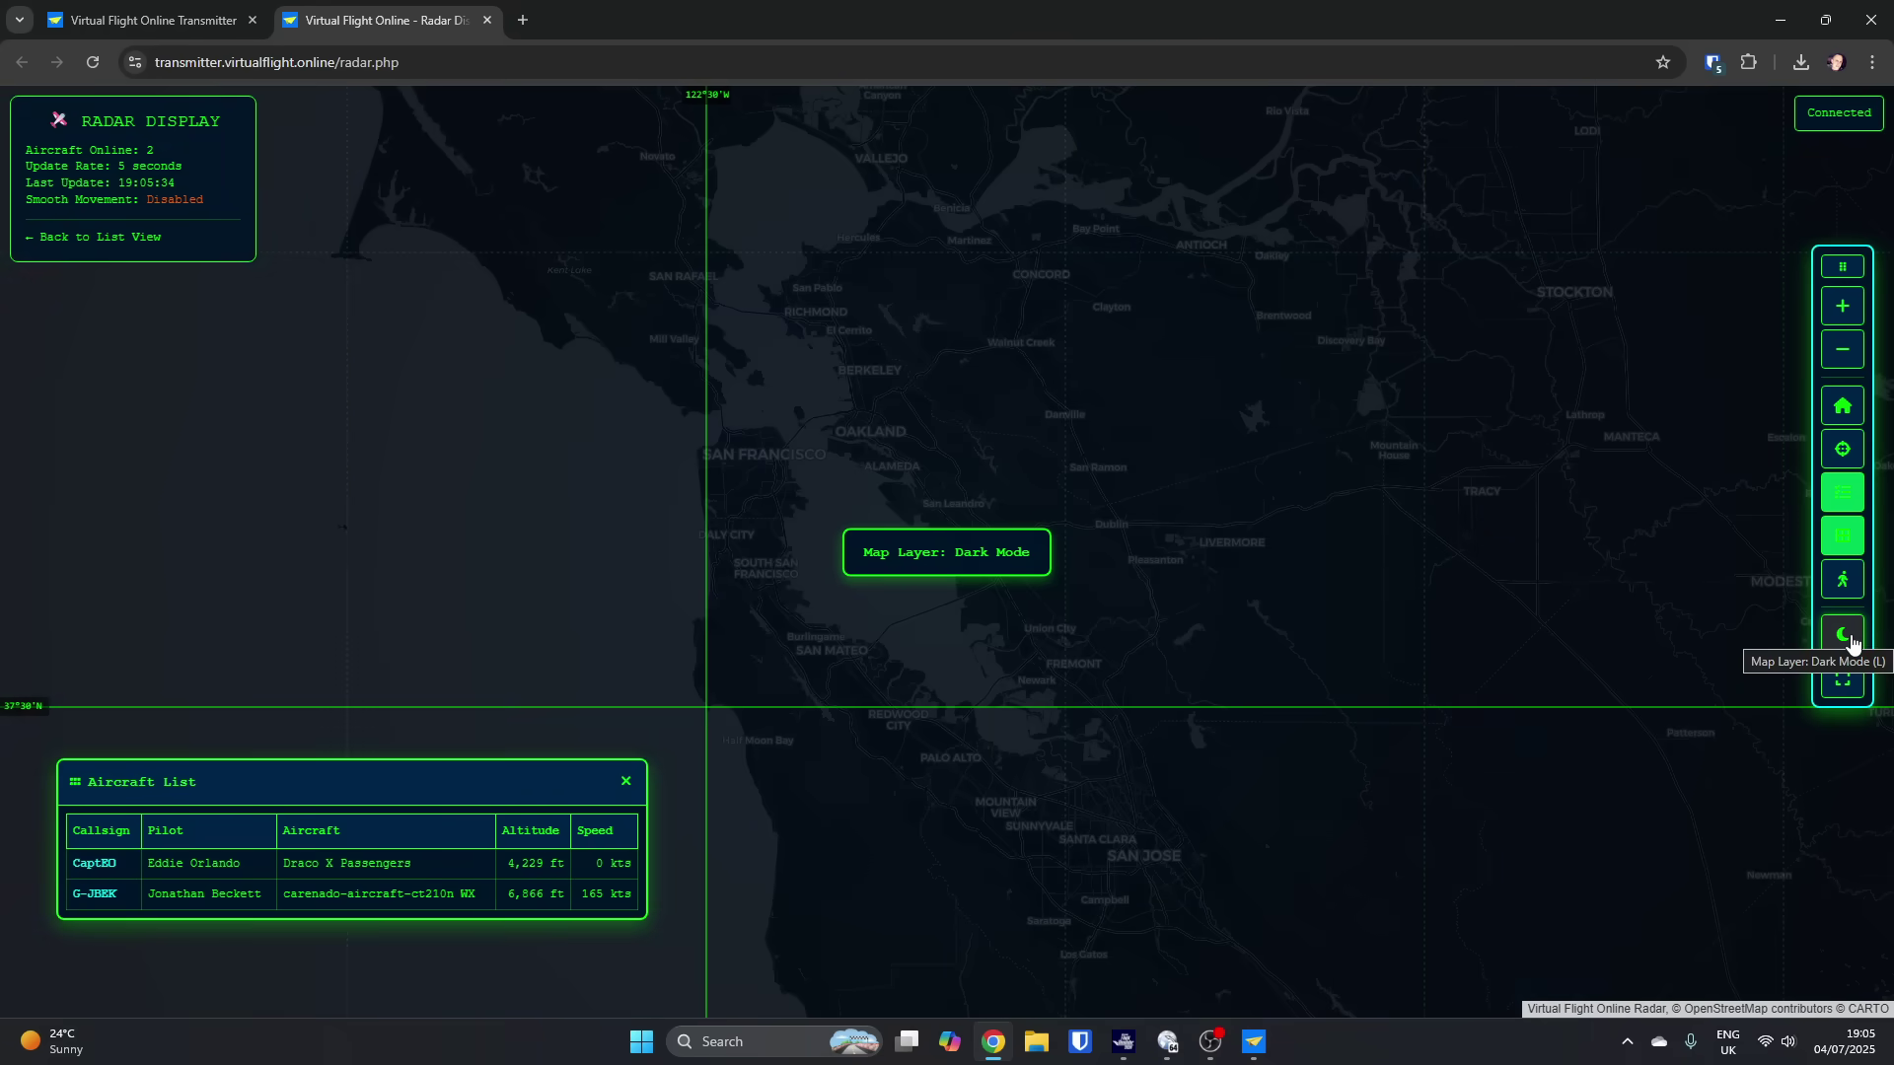
left_click(1848, 638)
left_click(1842, 639)
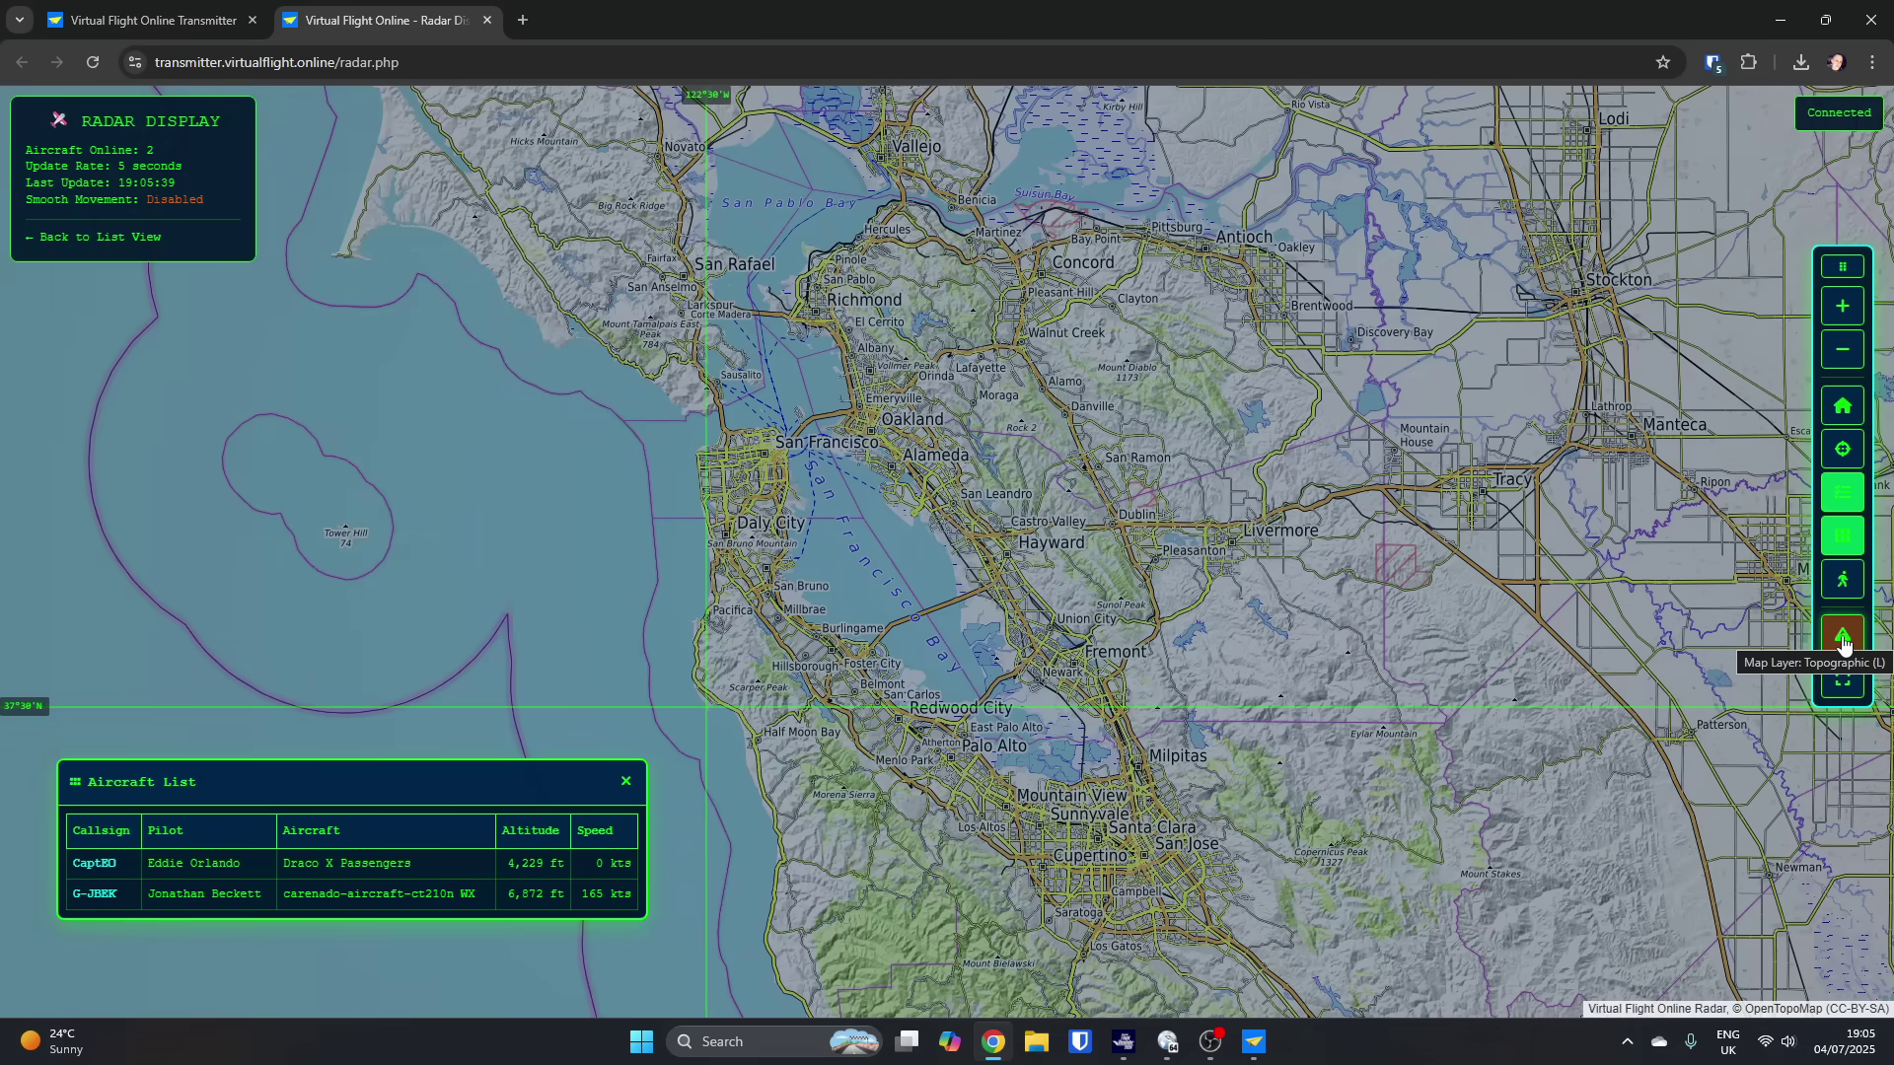
left_click(1843, 640)
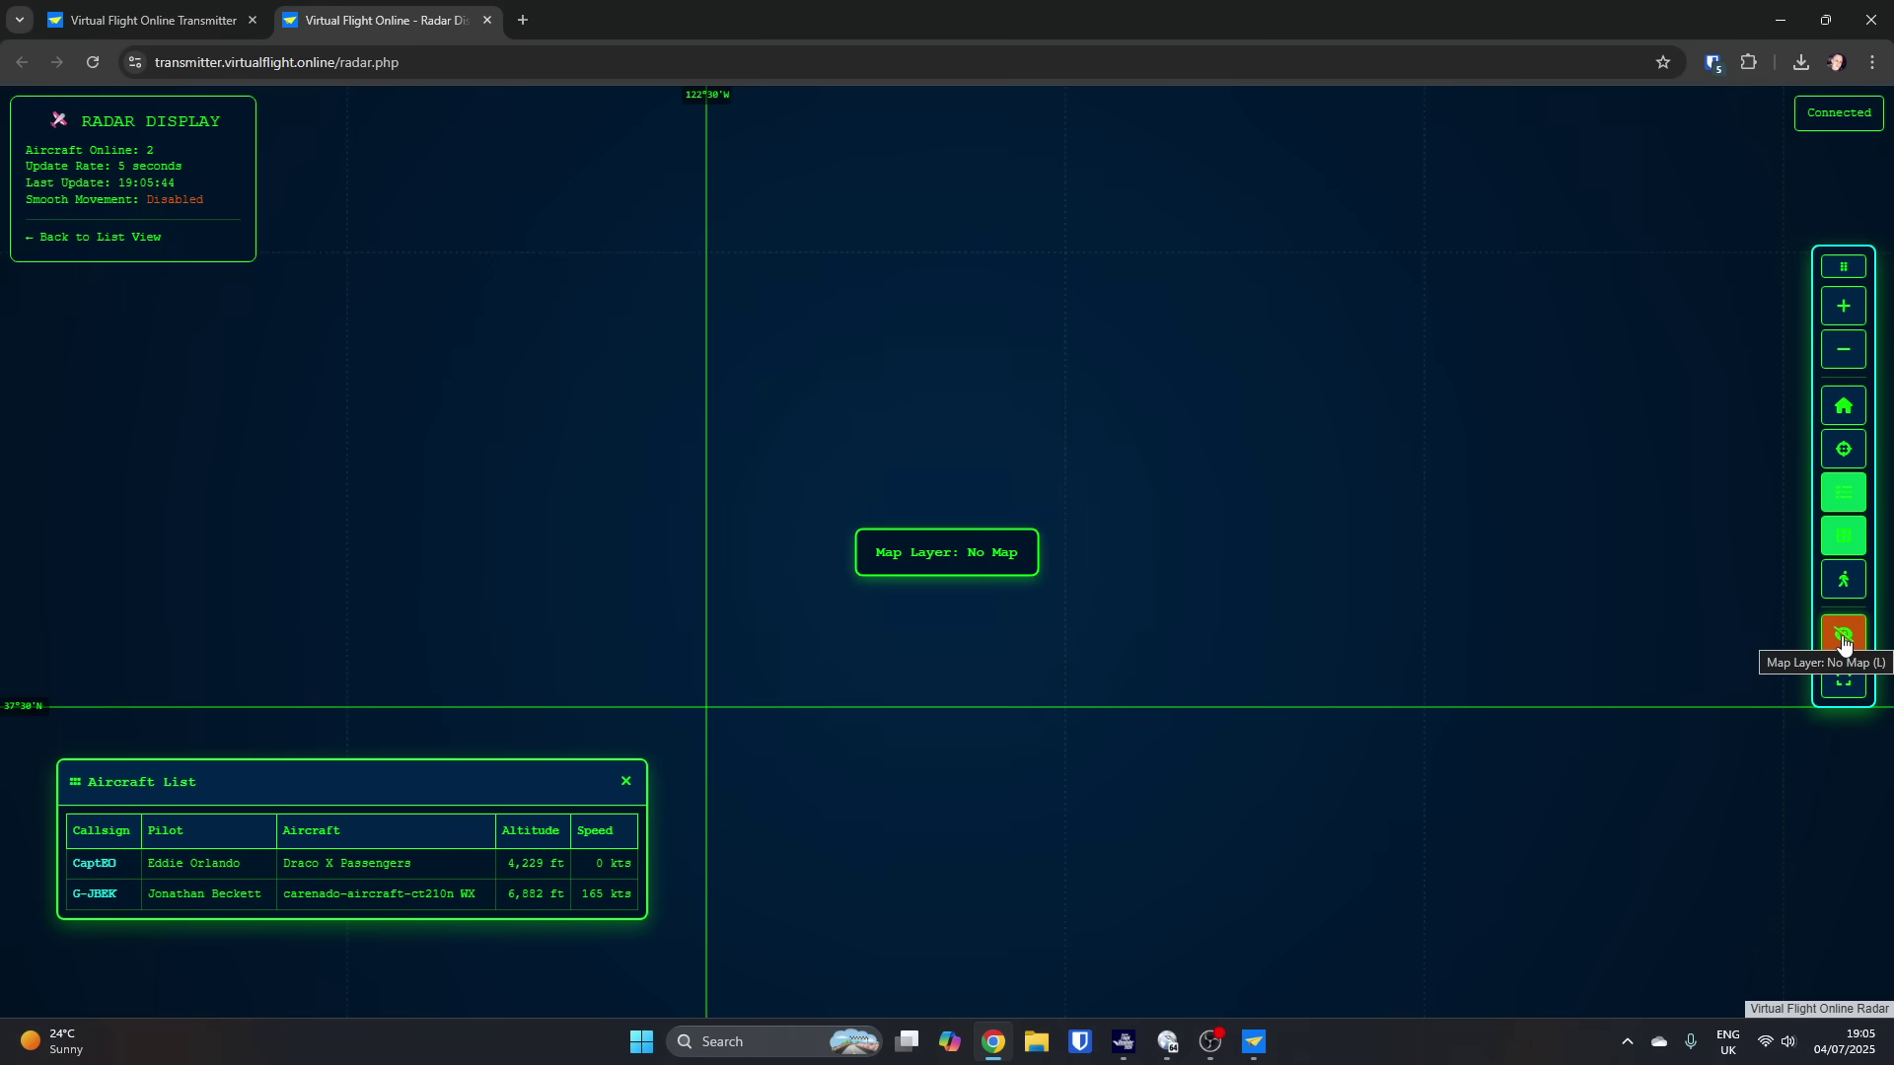
left_click(1842, 639)
Step: Locate the CaptEO aircraft in Utah by moving the radar view east from California
scroll(1526, 663, "down", 5)
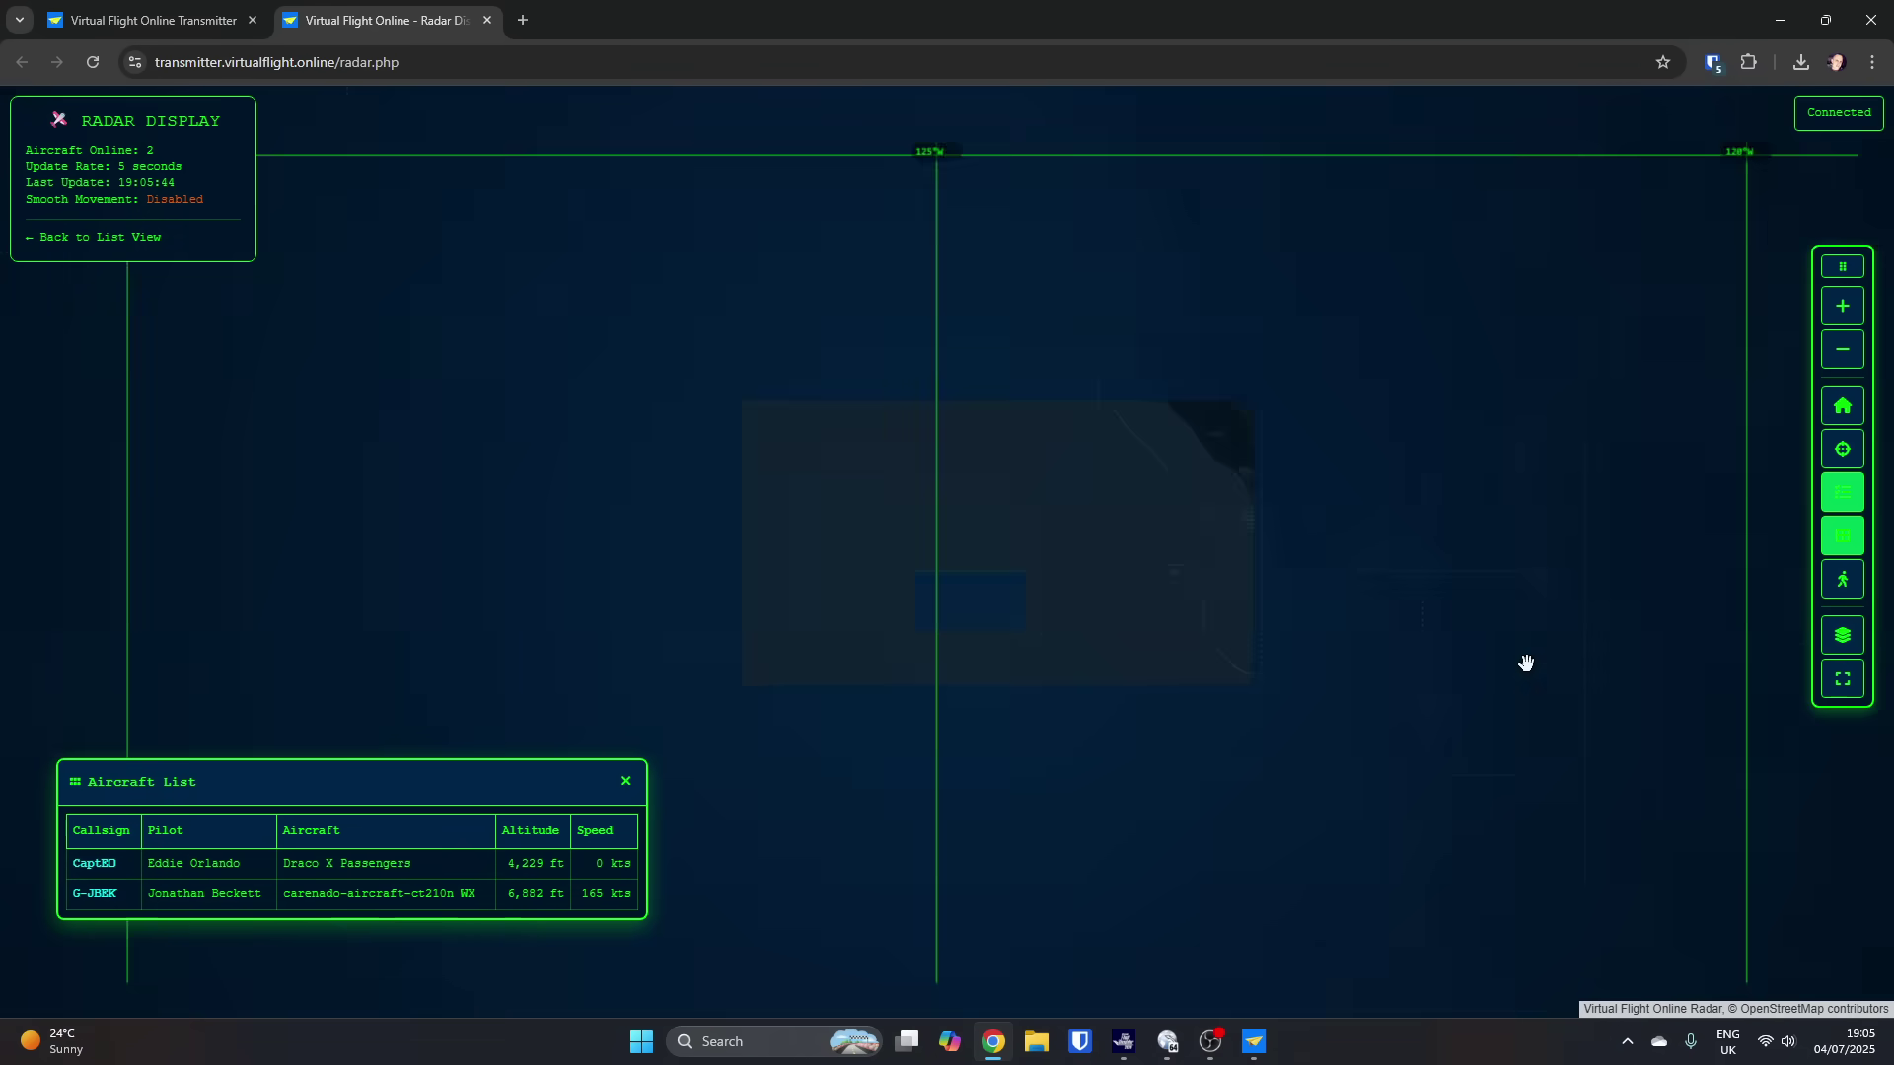
left_click_drag(1552, 638, 909, 706)
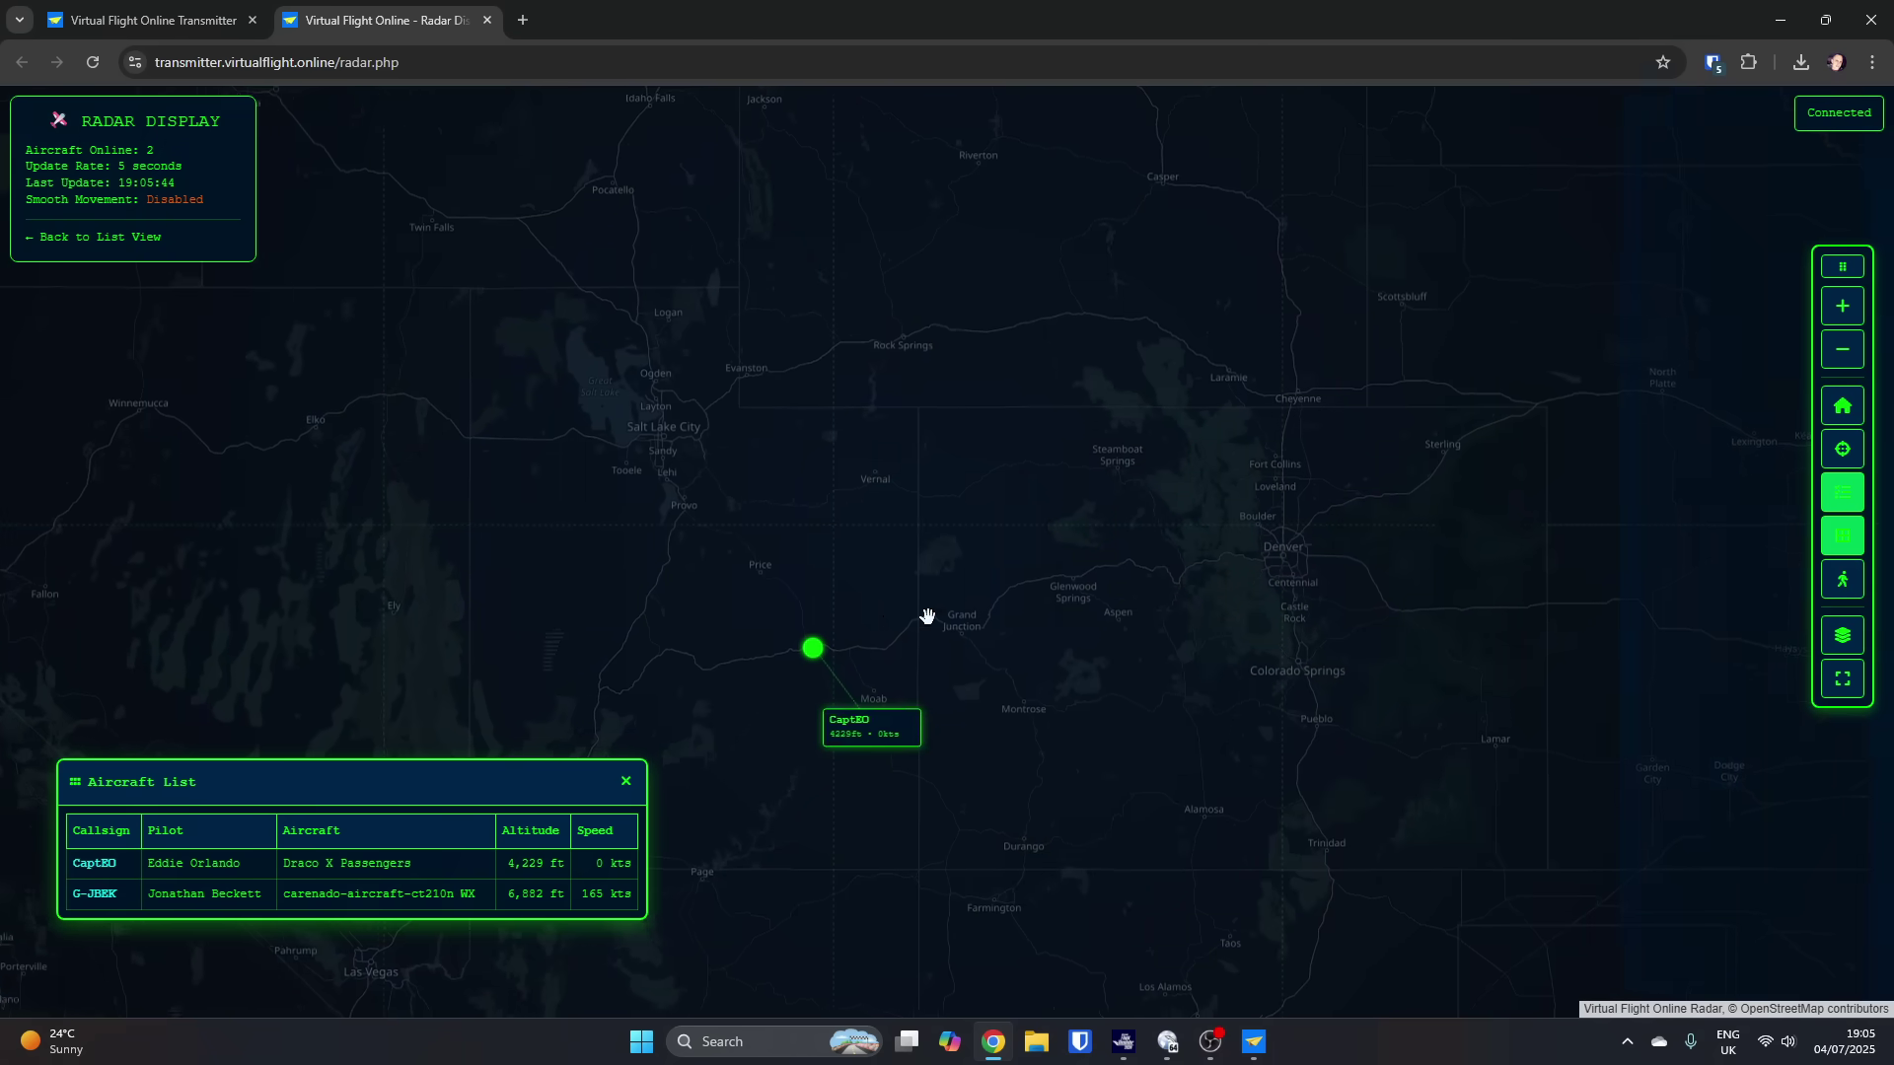
scroll(967, 617, "down", 3)
left_click_drag(1518, 528, 1108, 571)
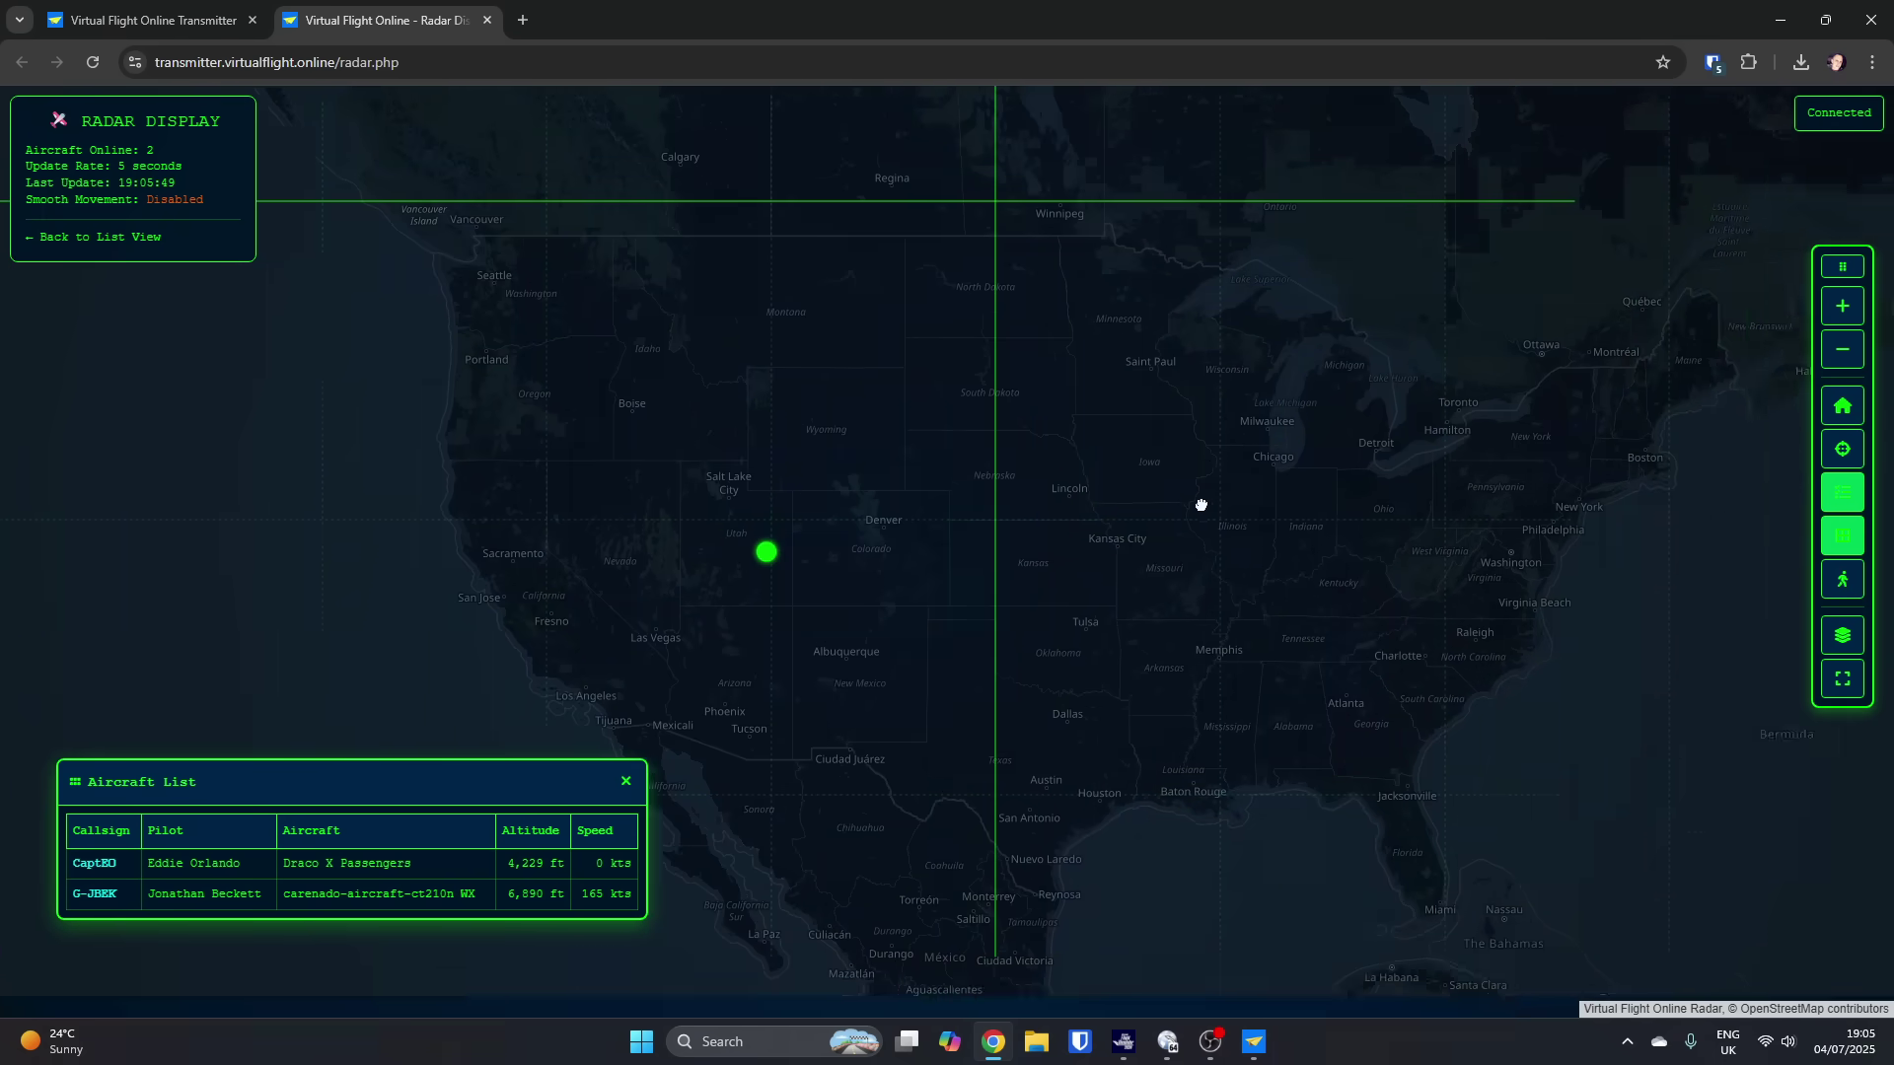
Step: Centre the radar on G-JBEK through the aircraft list, and show the radar in full screen before returning to the normal window
left_click(100, 901)
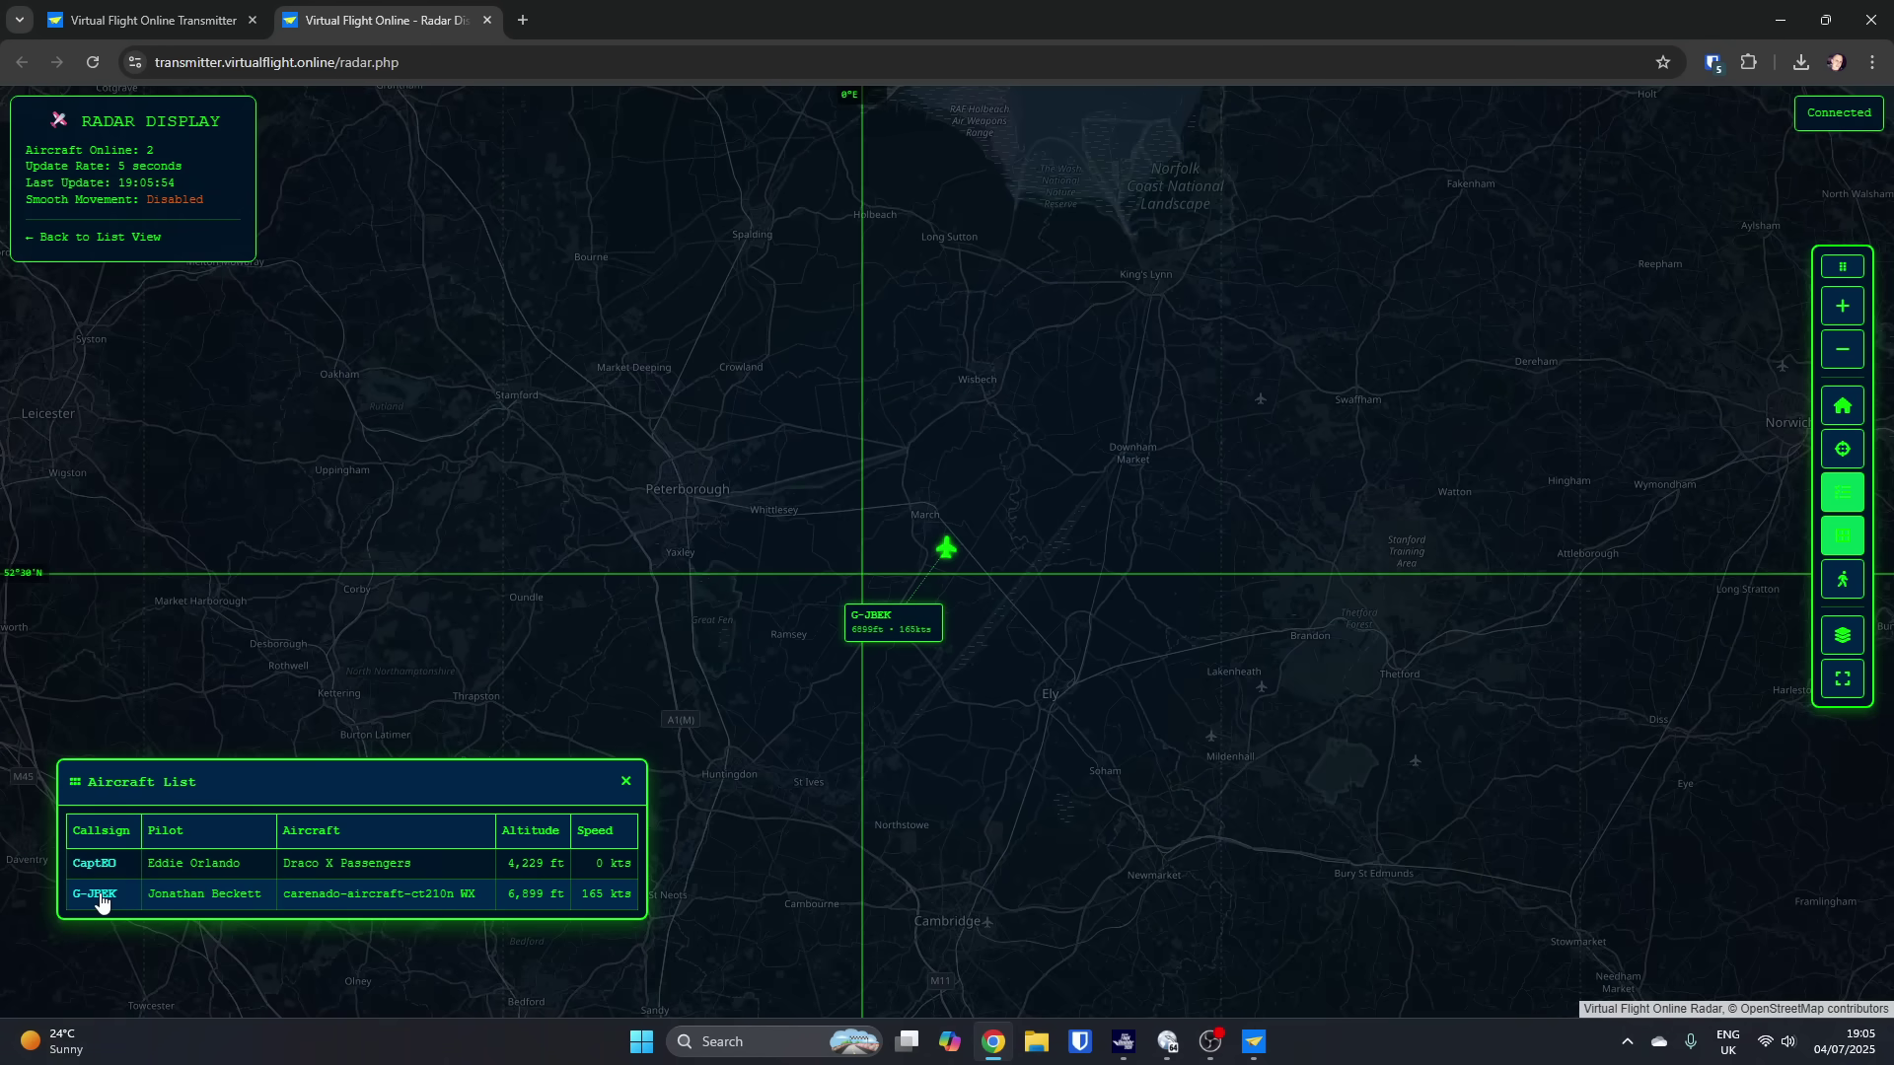
left_click(1841, 678)
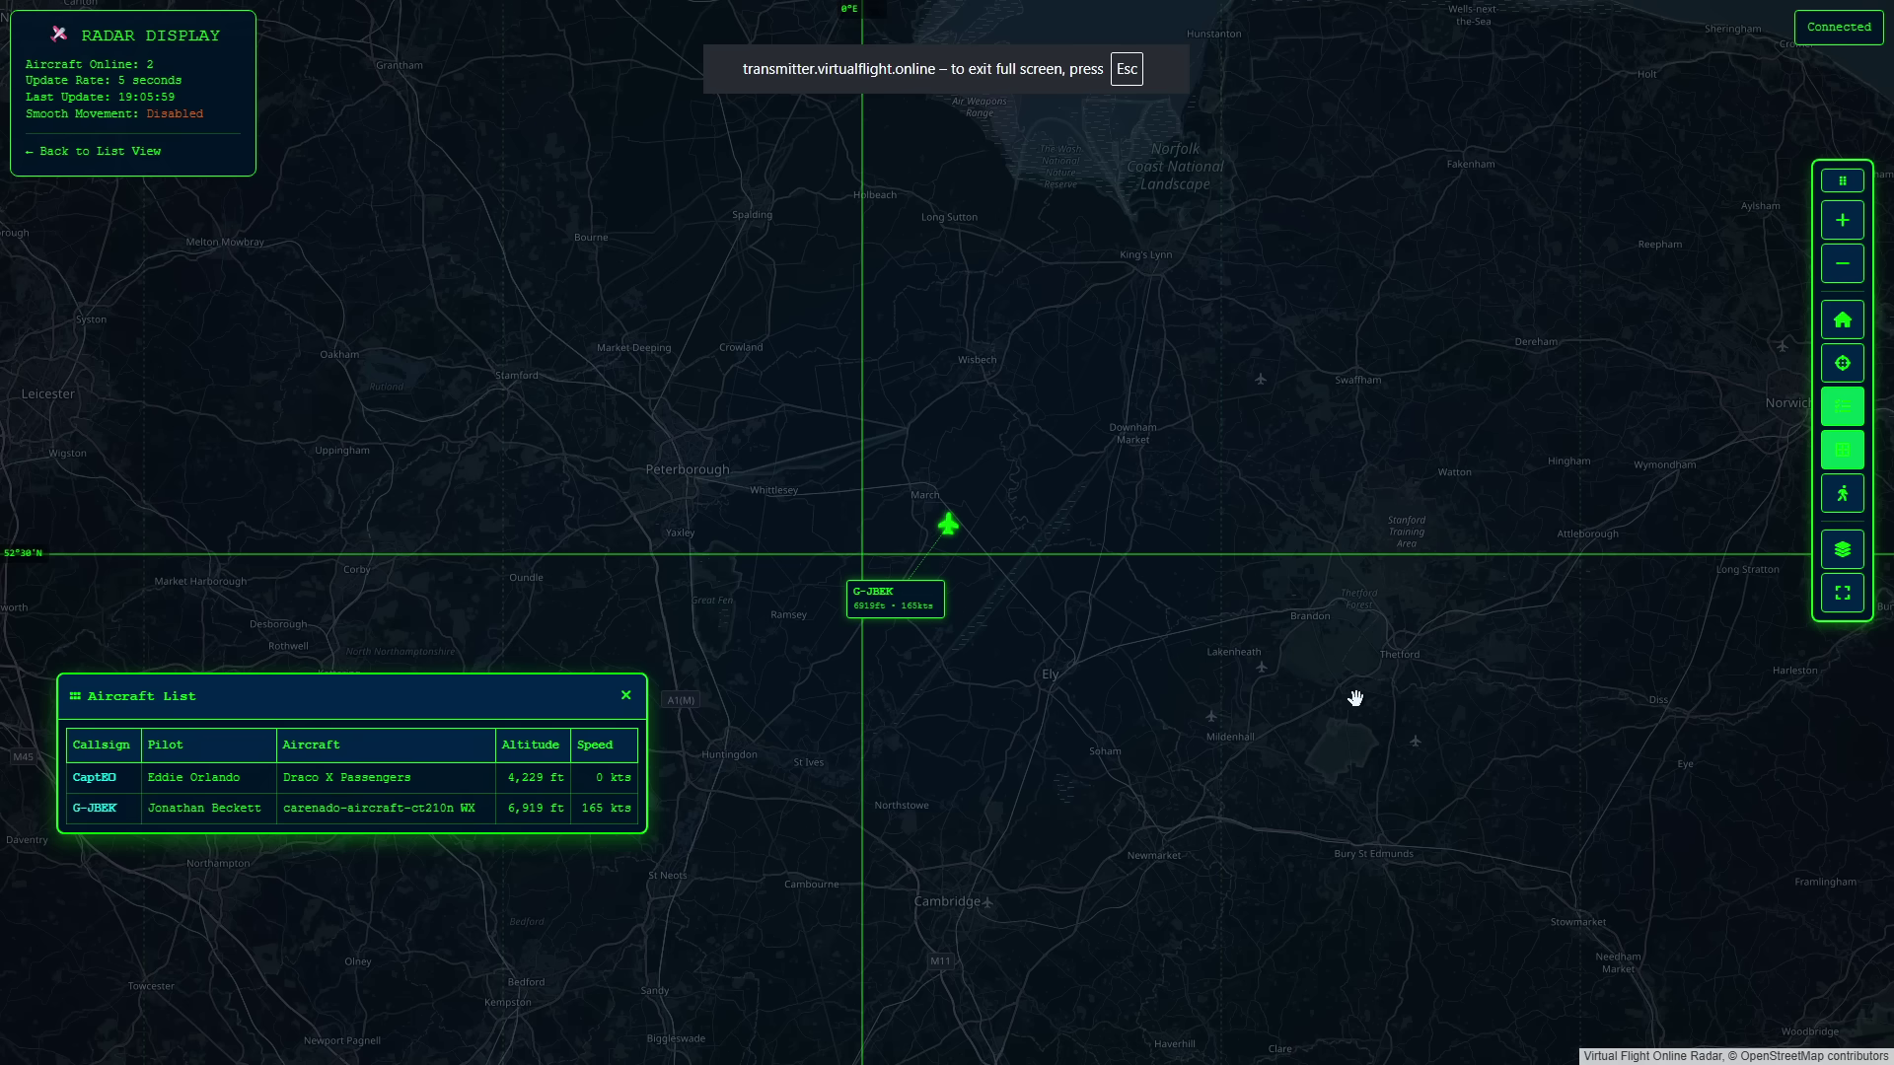
left_click(1848, 611)
Step: Measure the distance and bearing from the G-JBEK aircraft to Leeds on the radar map
scroll(1134, 723, "down", 3)
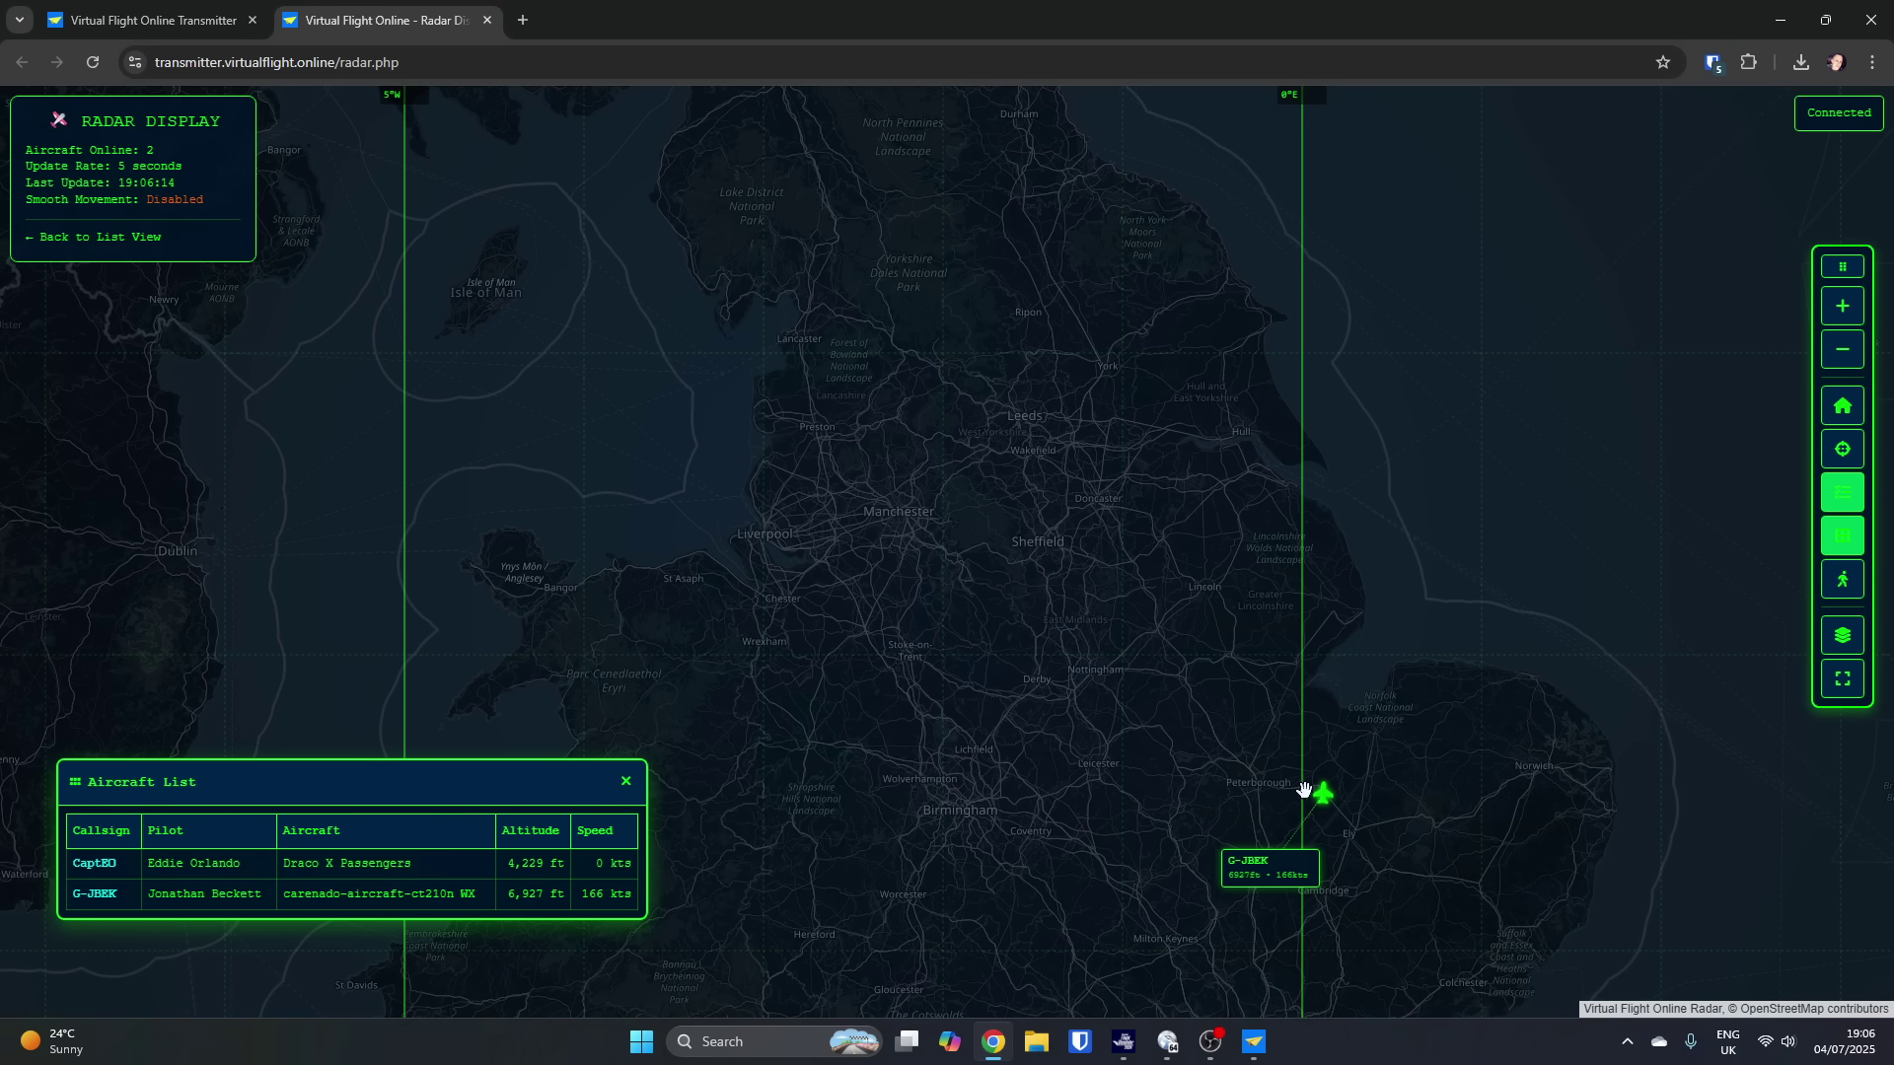
left_click_drag(1325, 801, 1033, 431)
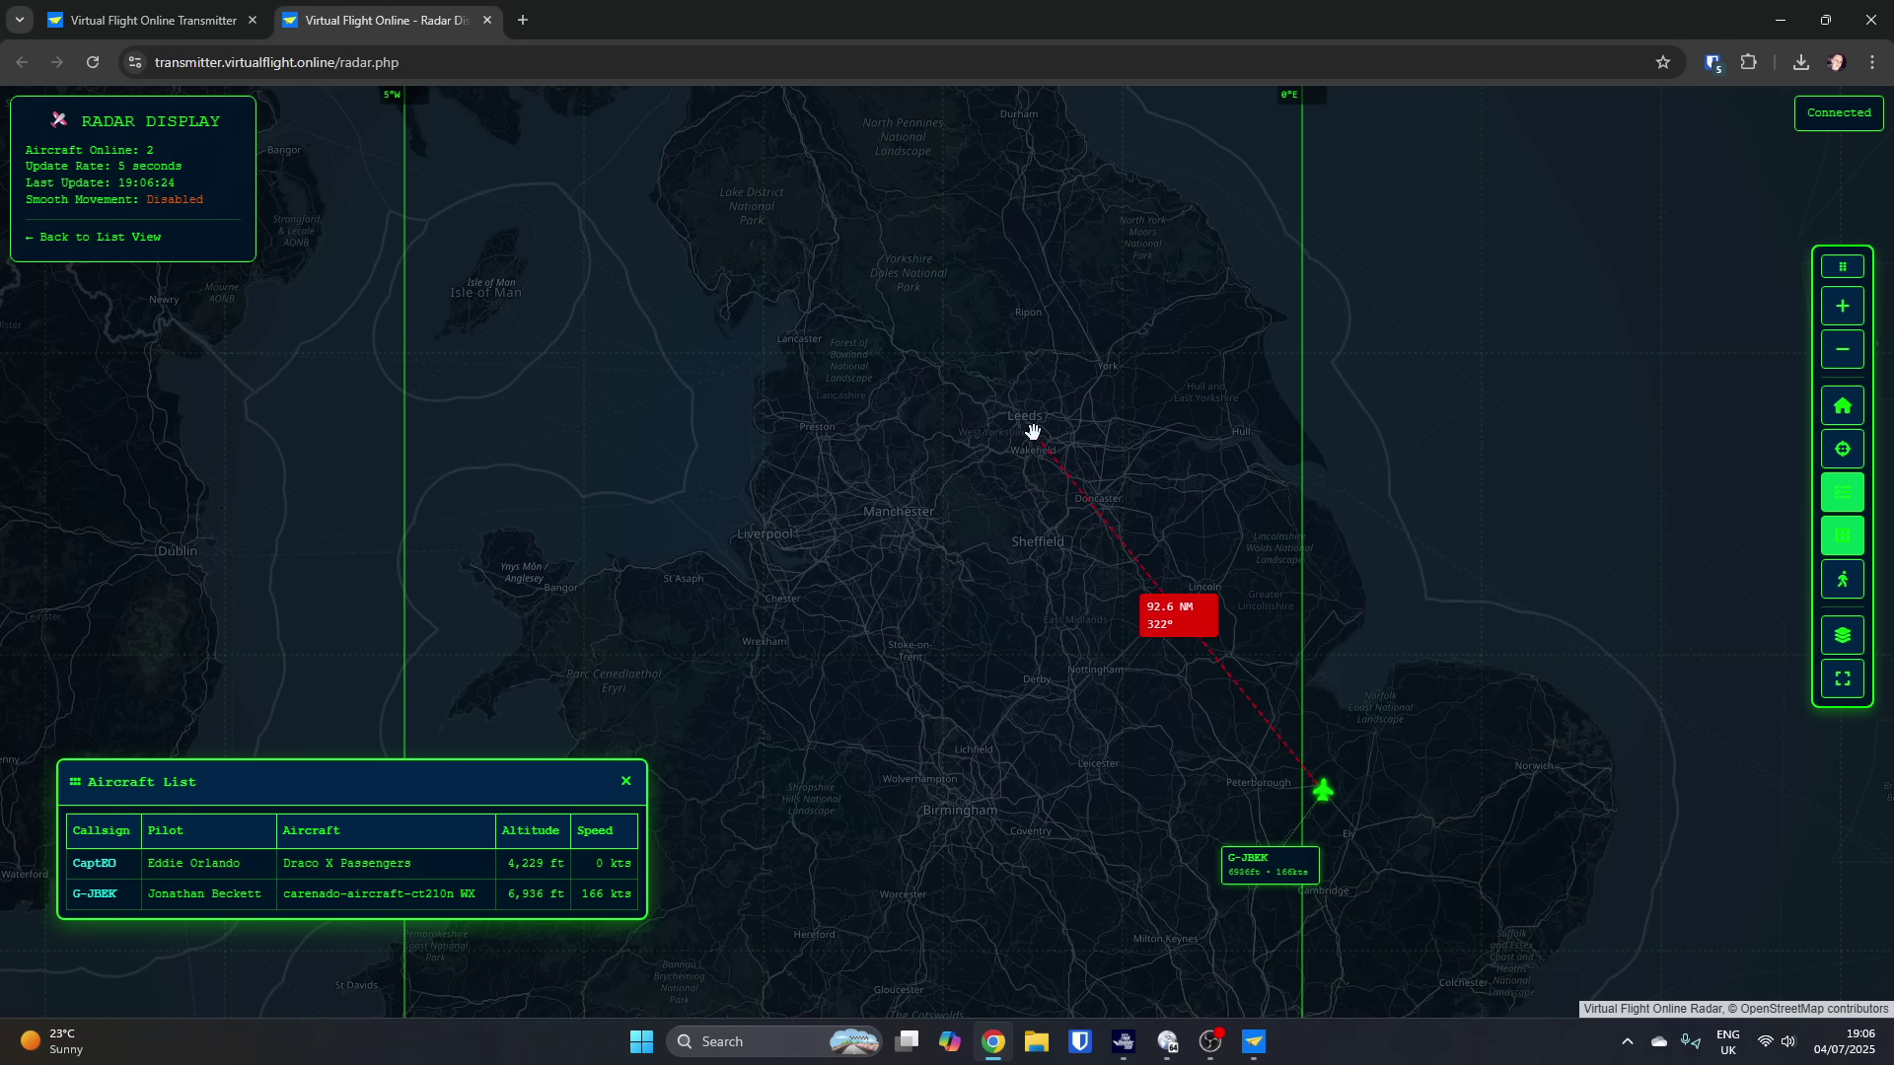
left_click_drag(1033, 431, 1032, 431)
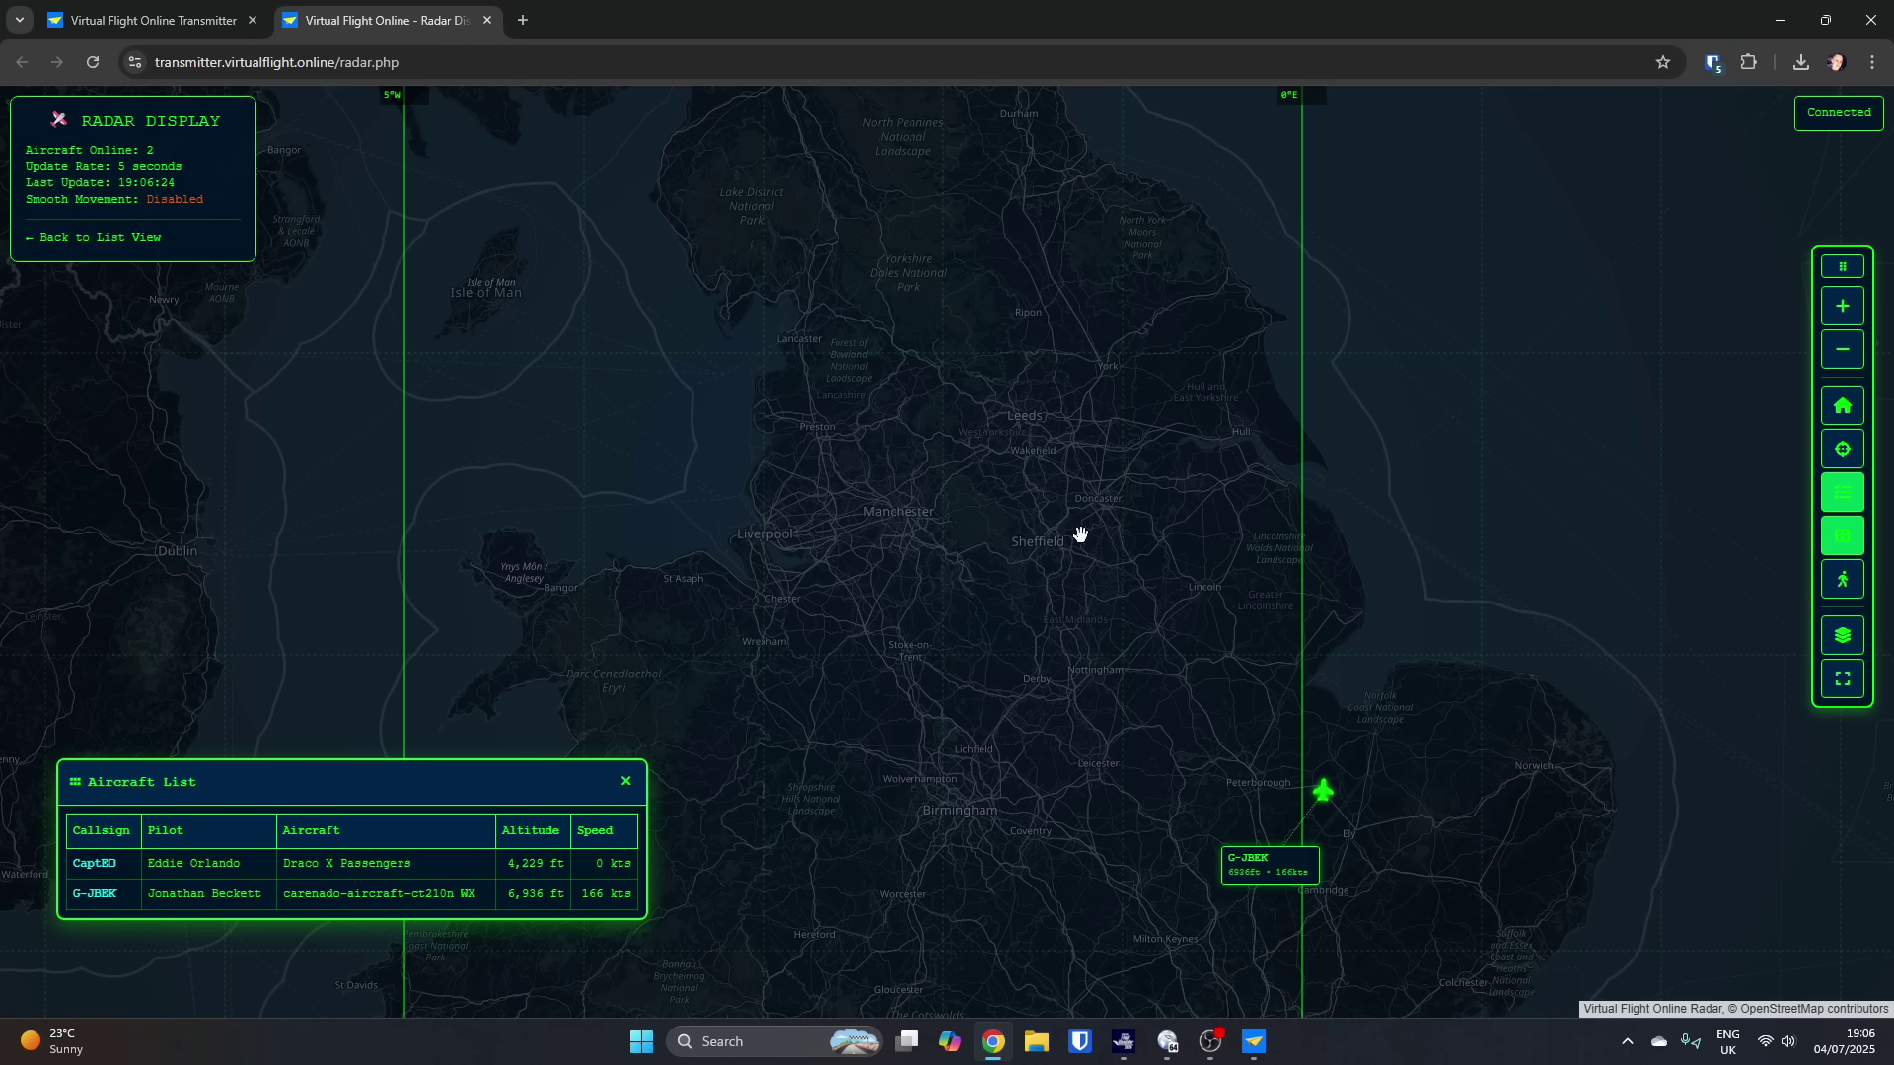
Step: Try further distance and bearing measurements from G-JBEK across central England
left_click_drag(1323, 789, 1146, 745)
left_click_drag(793, 827, 1072, 672)
left_click_drag(1061, 819, 876, 677)
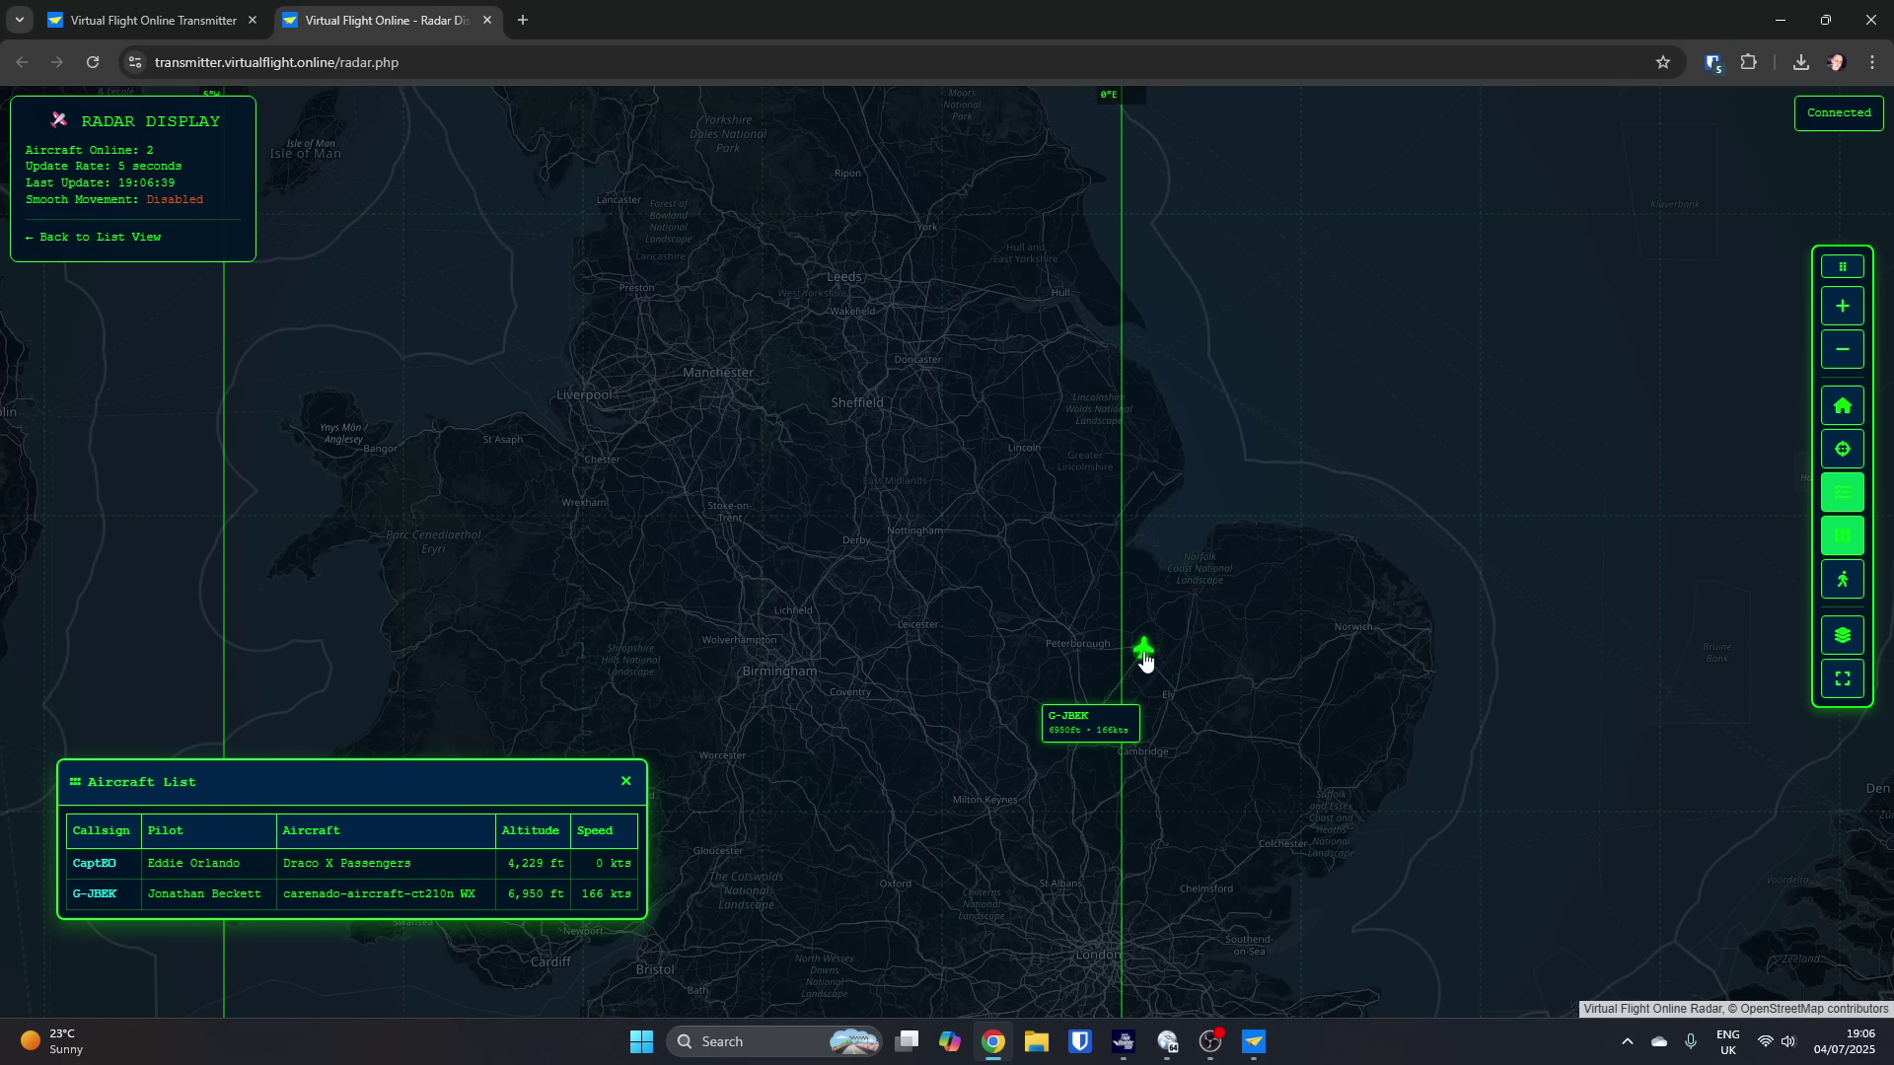
left_click_drag(1144, 661, 900, 484)
left_click_drag(920, 880, 854, 879)
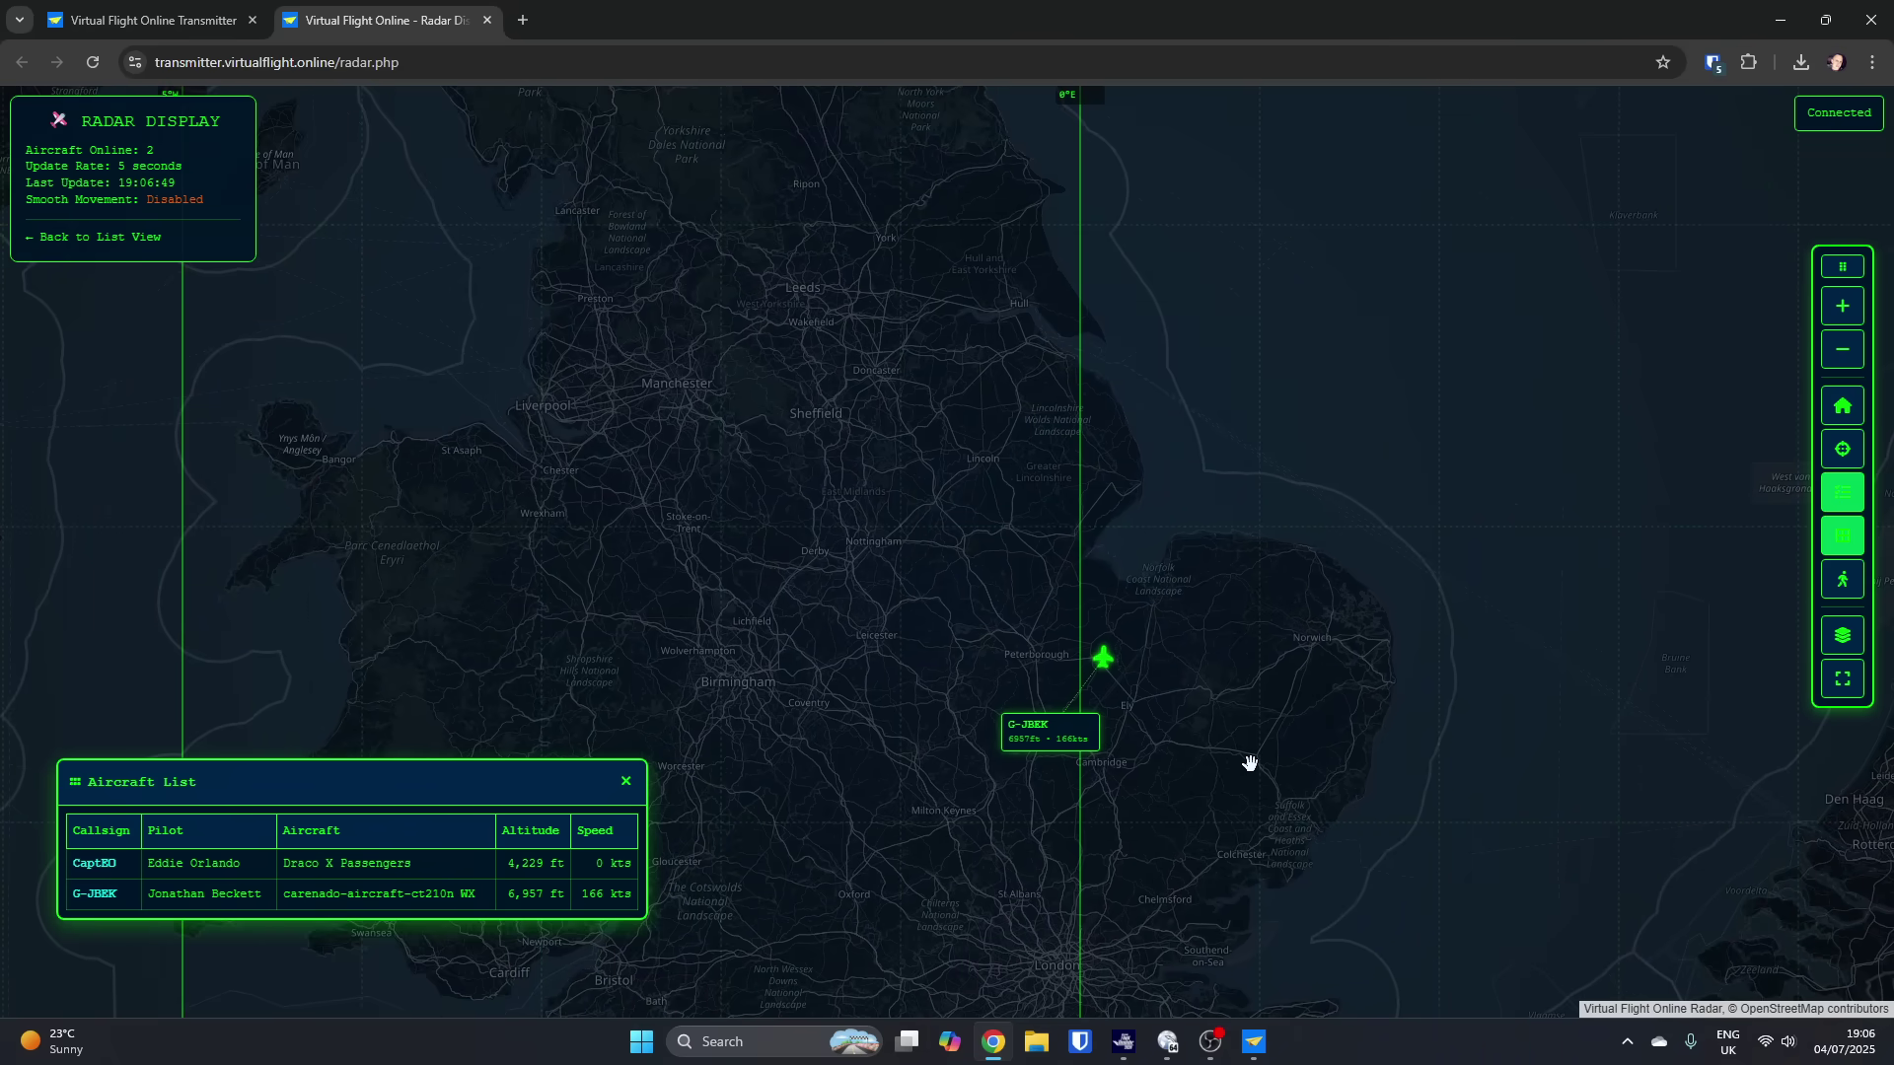
Step: Reposition the PH-BBA, AAL5117 and QFA5596 aircraft labels over northern England and the North Sea
left_click_drag(1251, 779, 1247, 819)
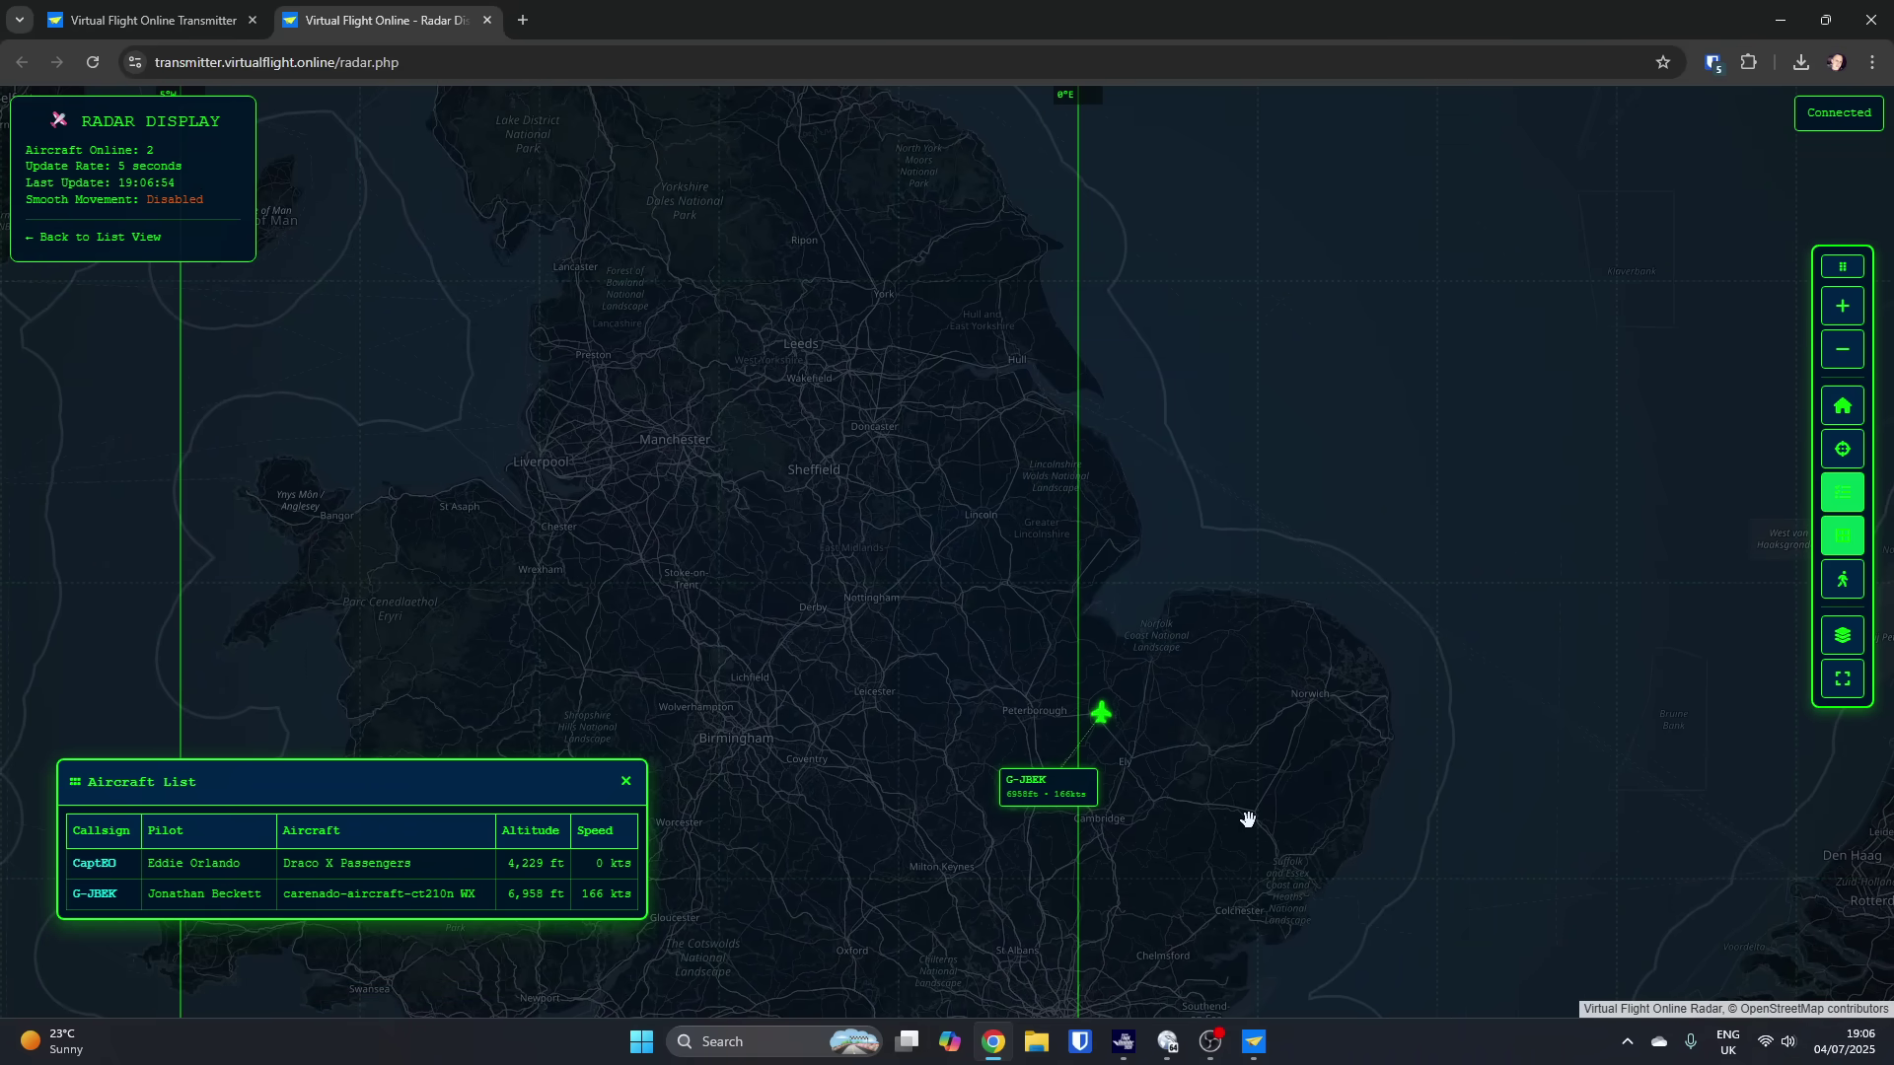
scroll(1248, 819, "down", 1)
left_click_drag(1271, 794, 1228, 629)
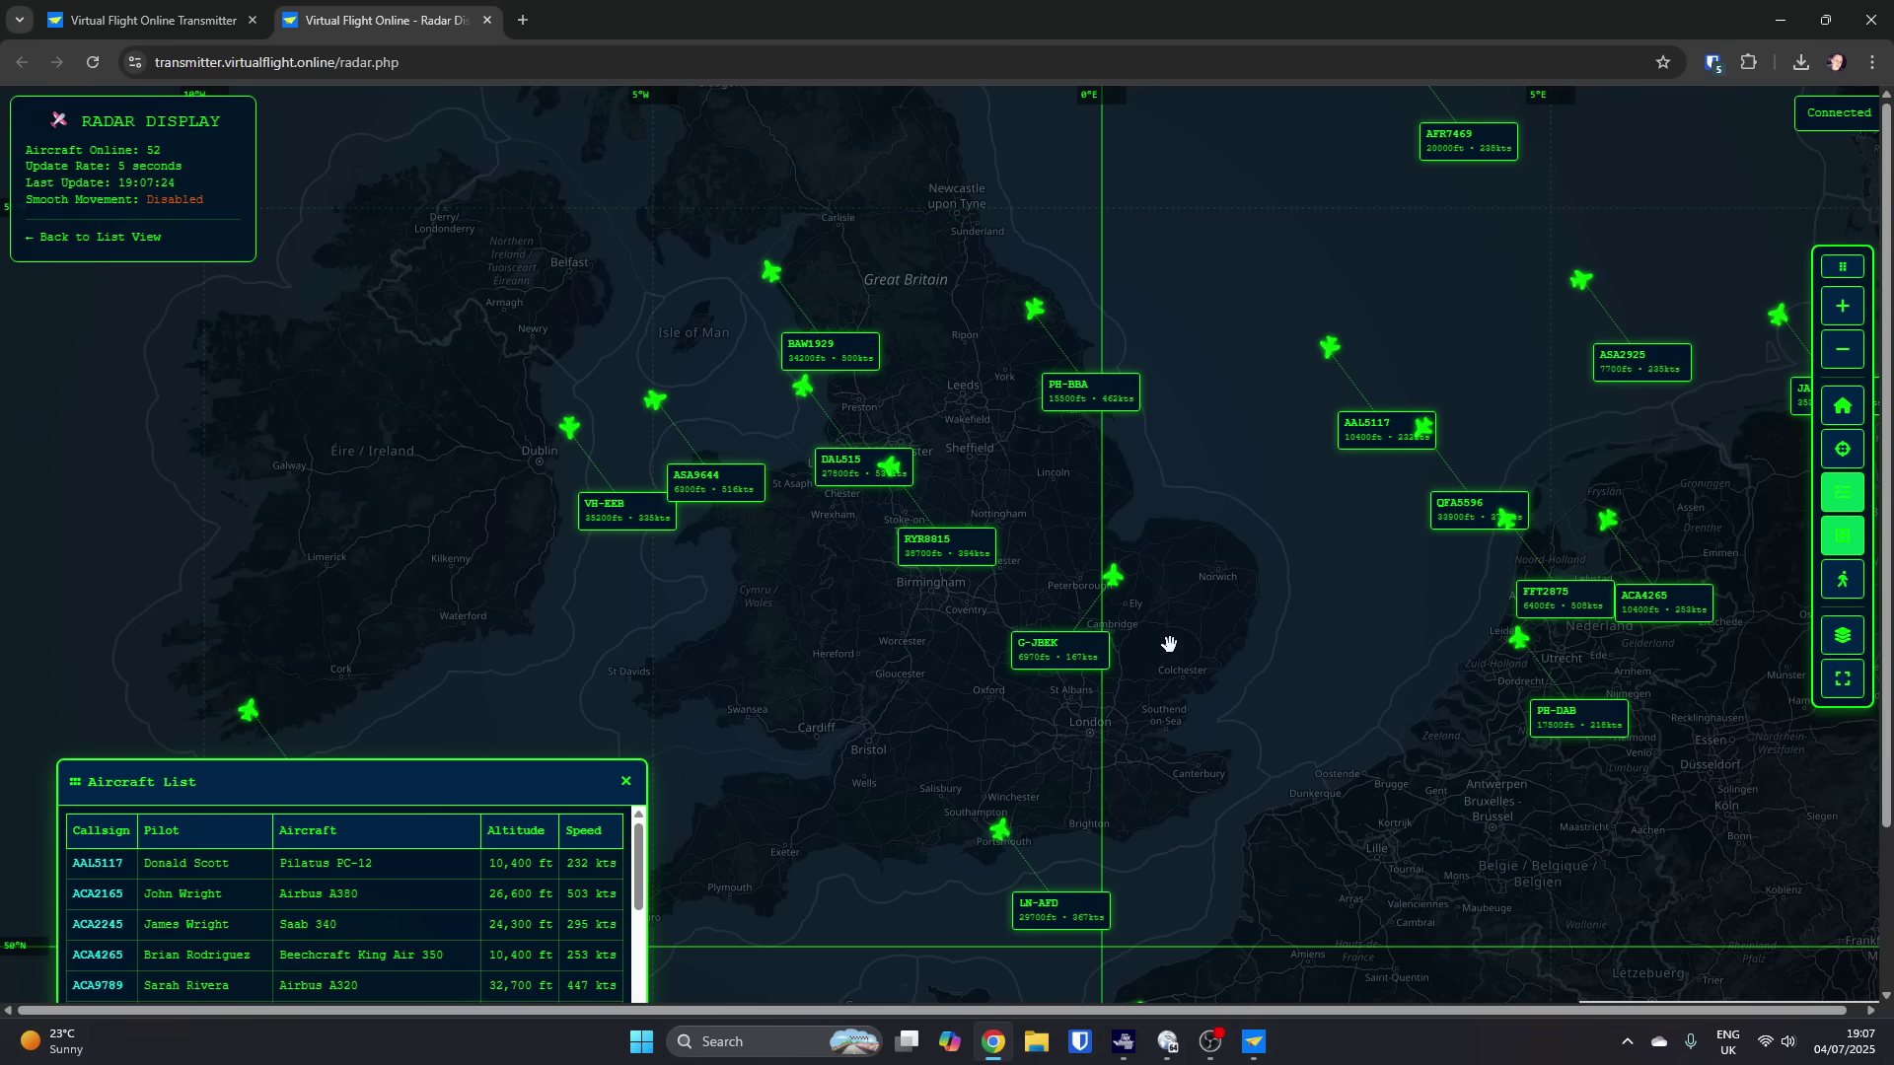
left_click_drag(1195, 555, 1257, 704)
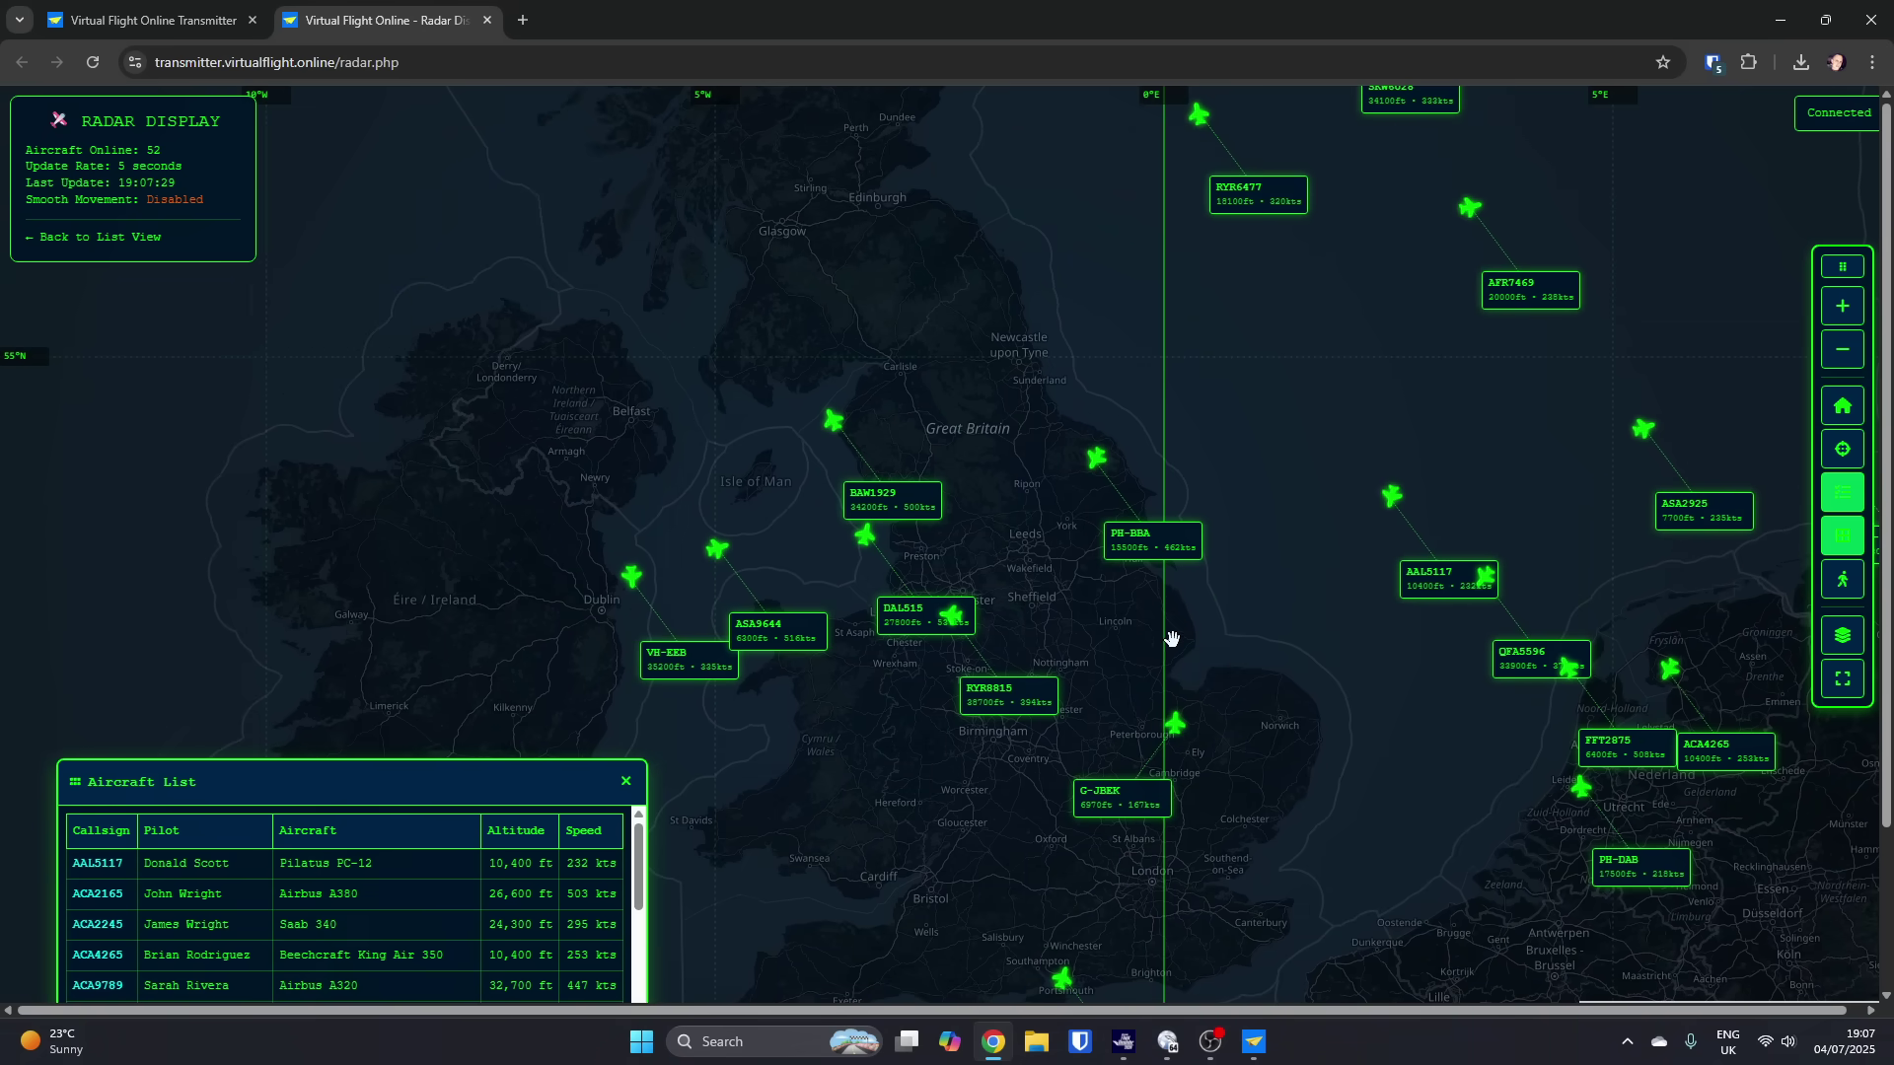
left_click_drag(1138, 554, 1004, 395)
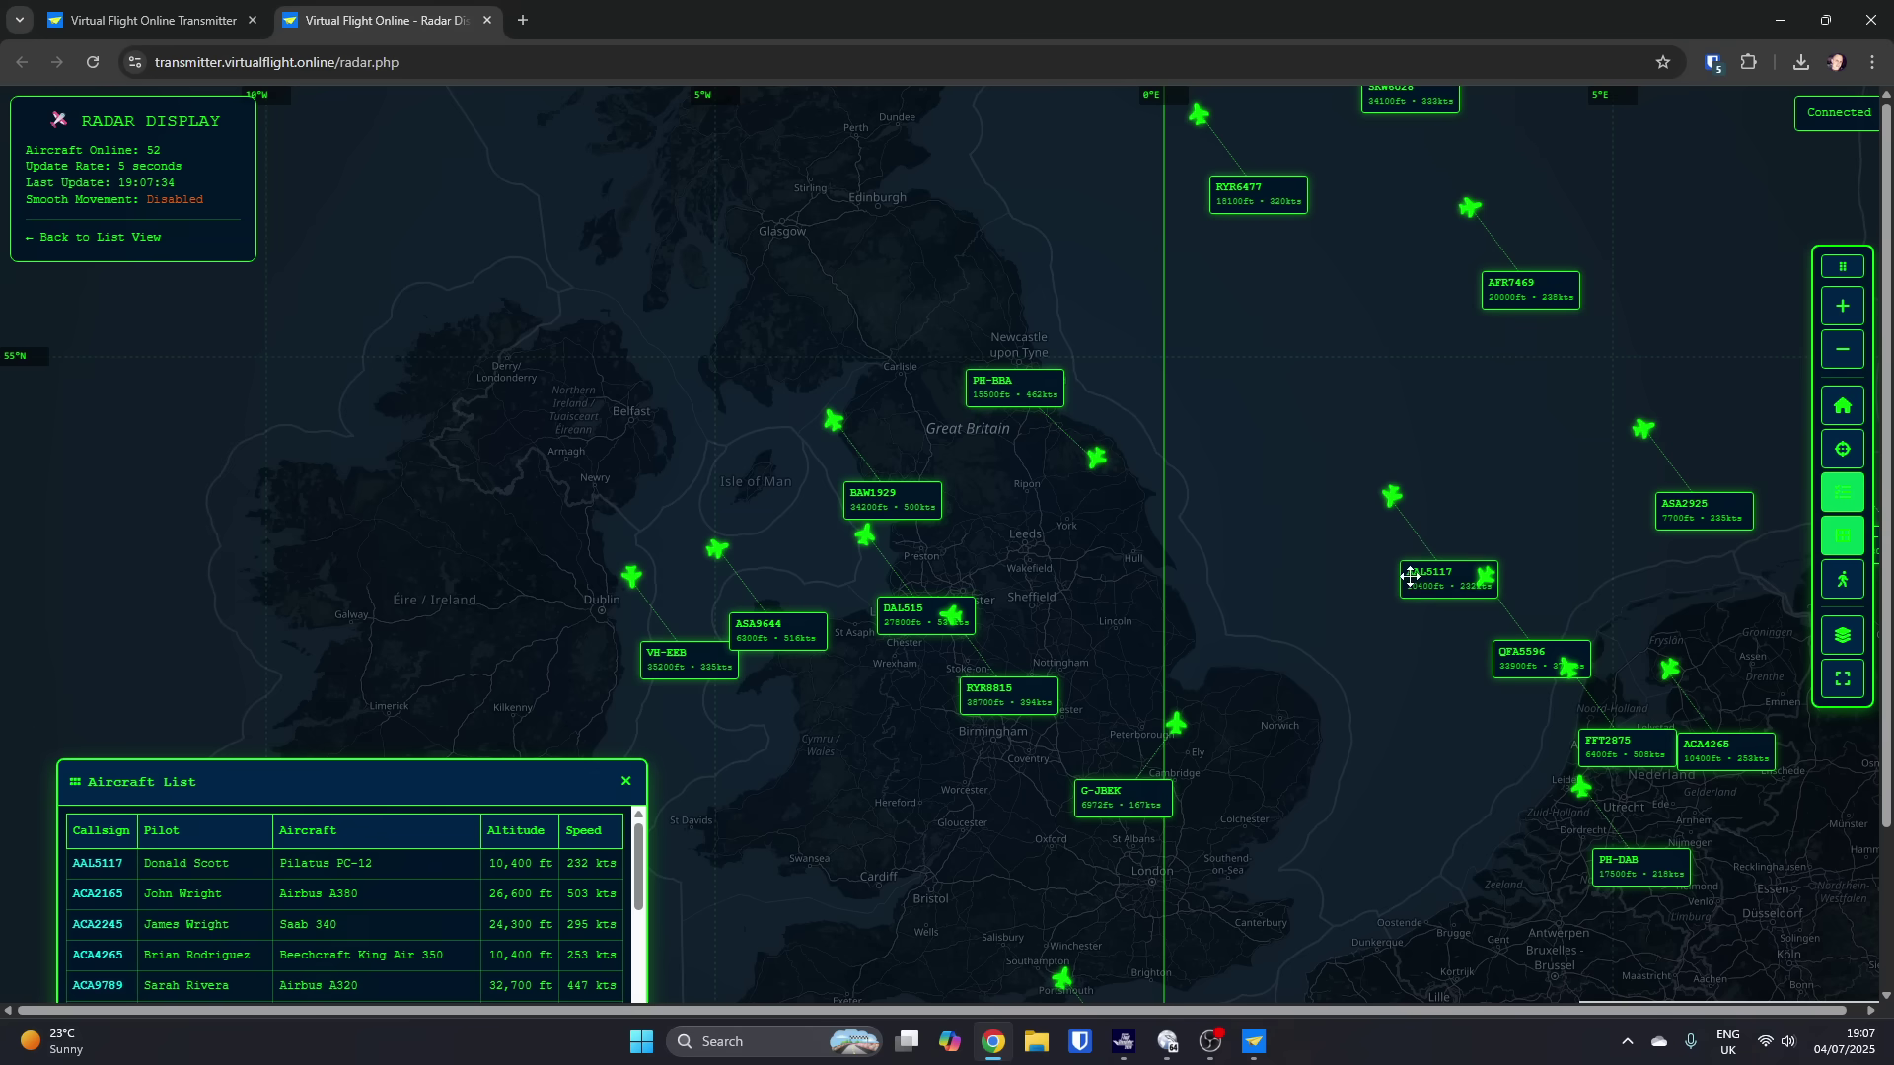
left_click_drag(1410, 577, 1315, 409)
left_click_drag(1539, 666, 1317, 628)
Step: View the flight details of aircraft AAL5117 and close them again
left_click(1292, 503)
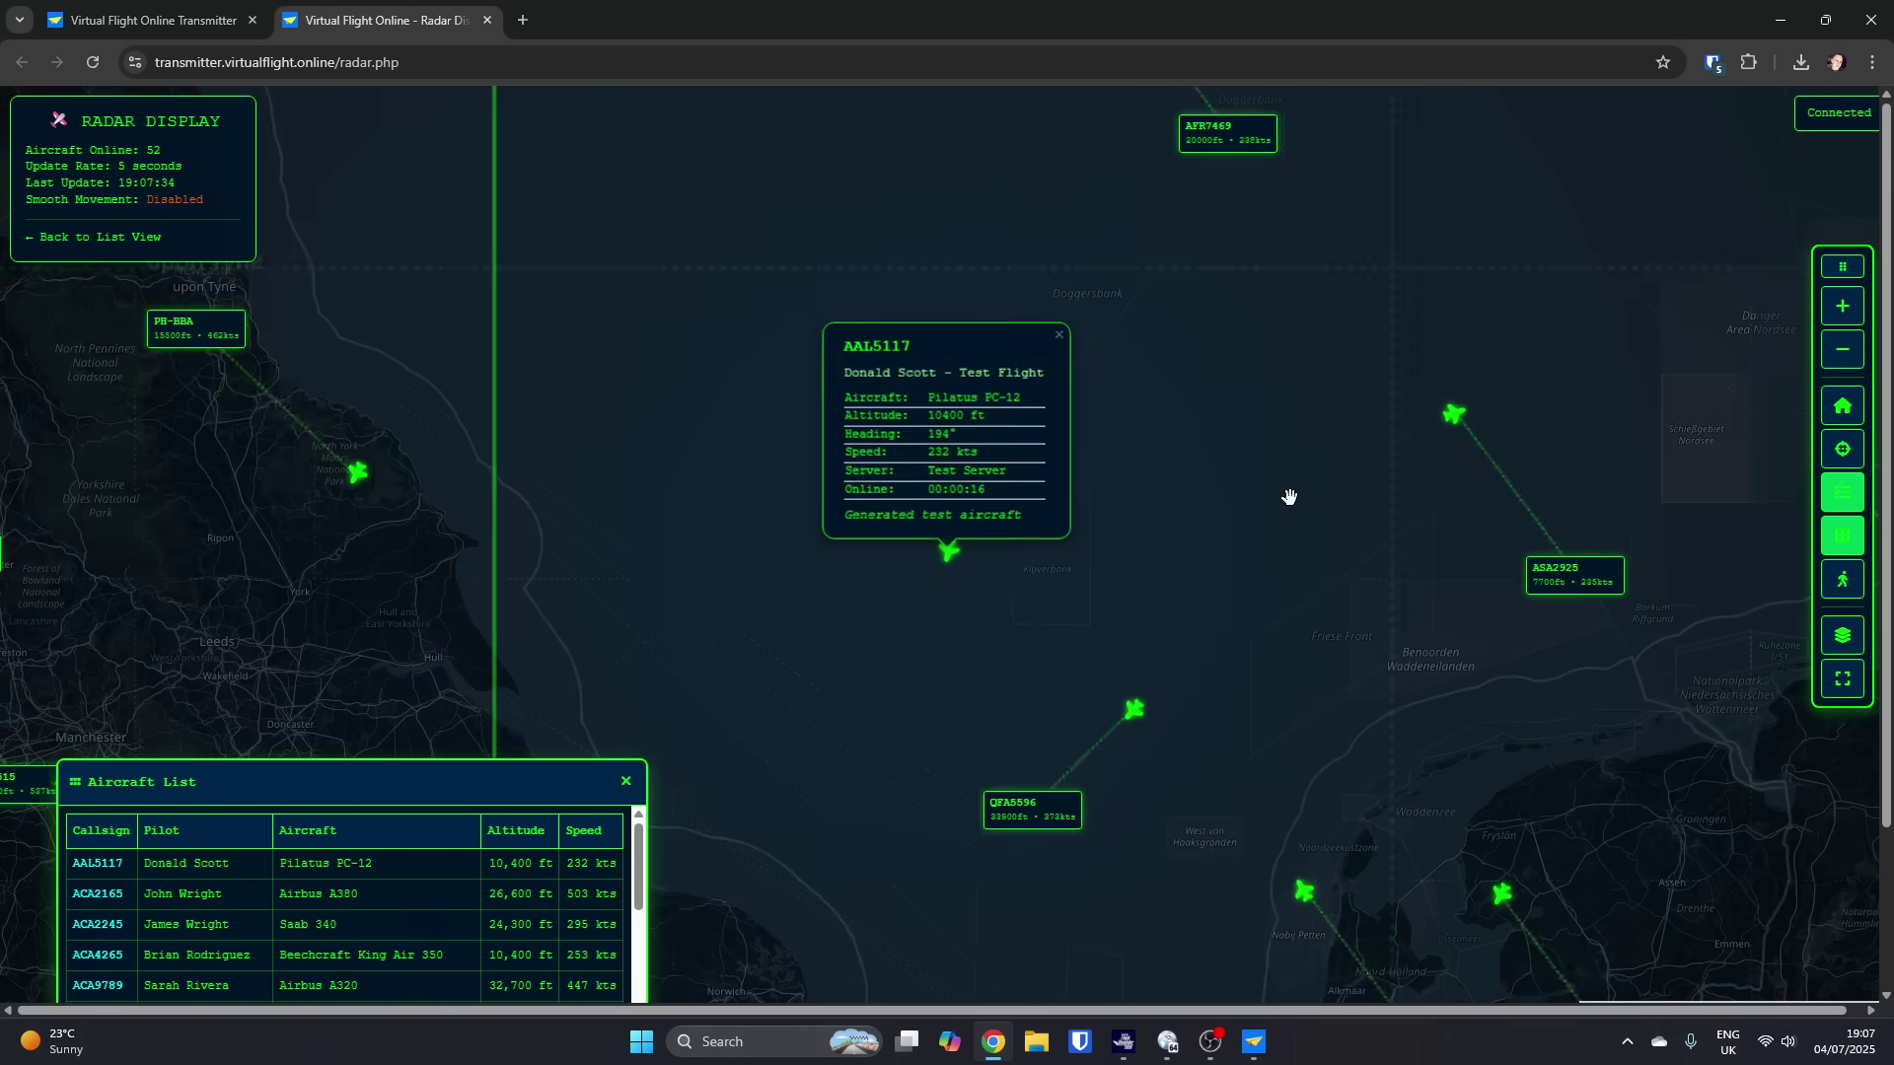
left_click(1060, 337)
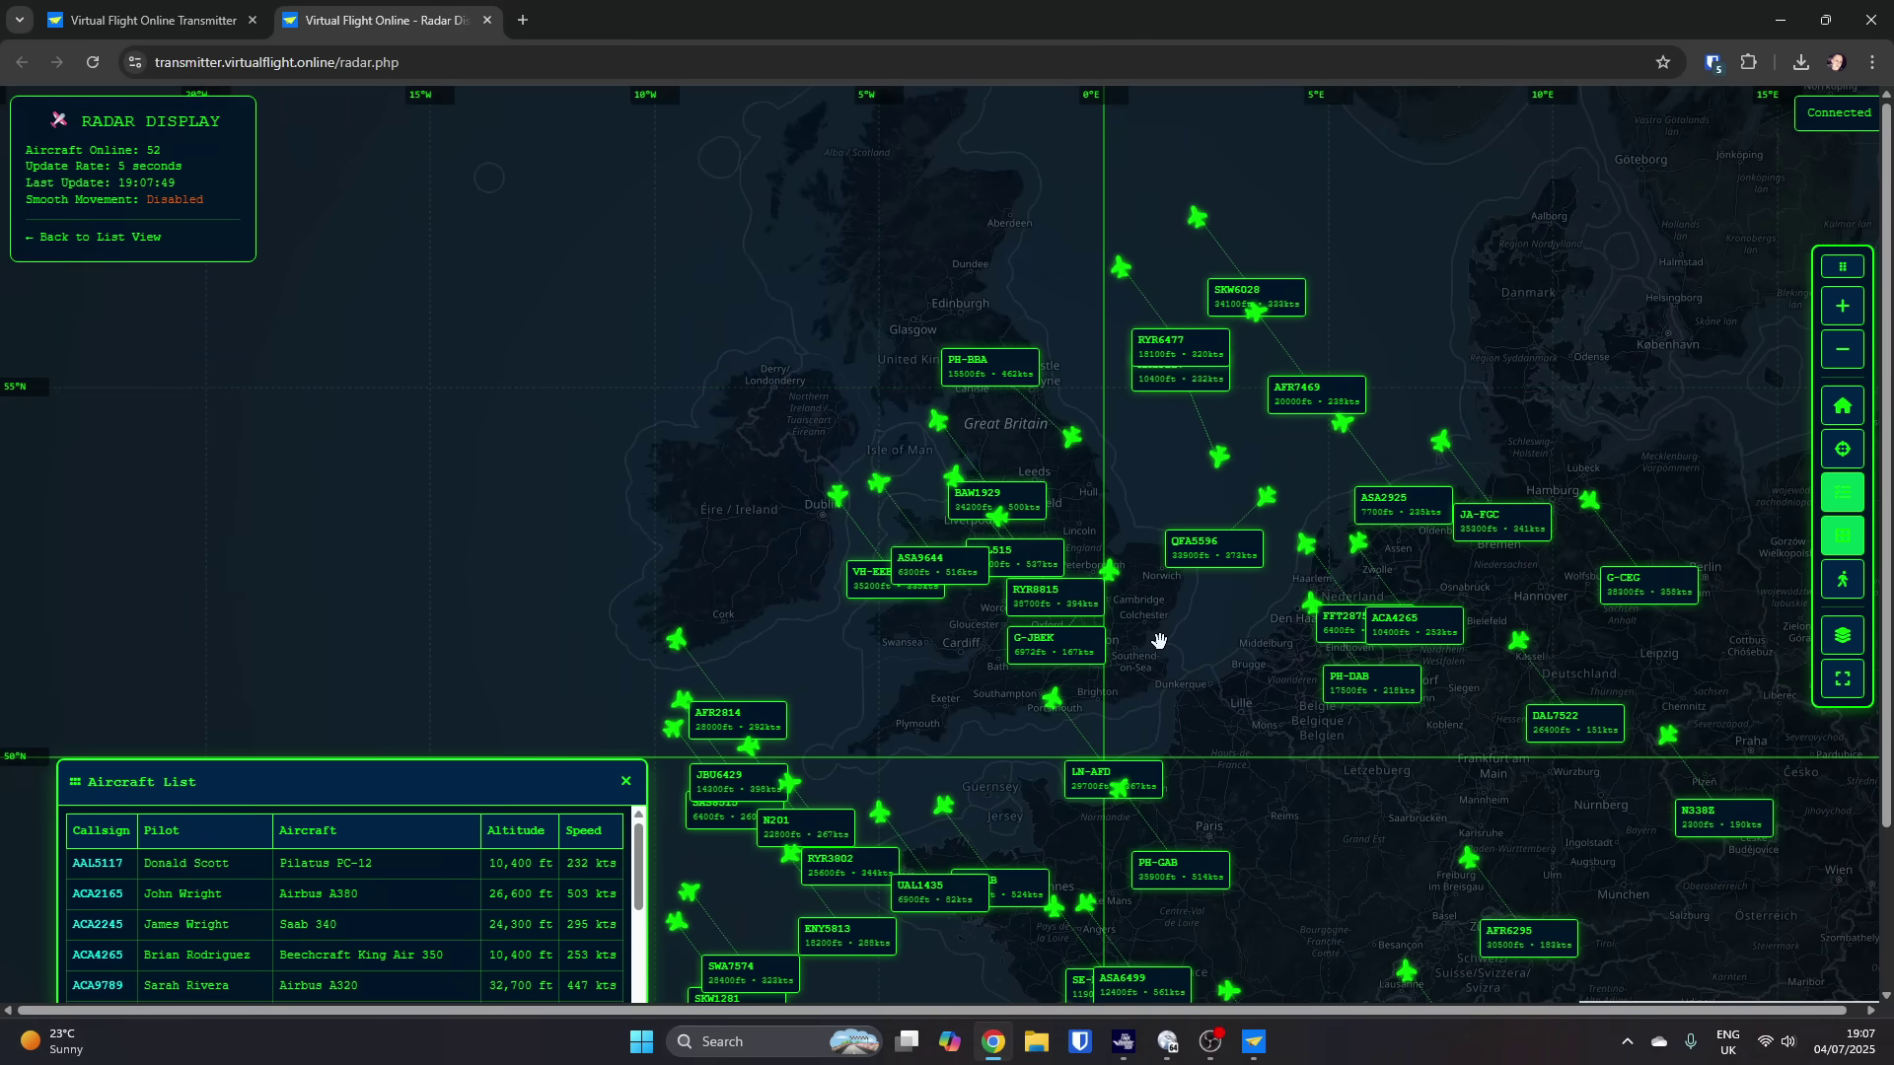
Step: Switch the radar map to the Satellite layer and hide the coordinate grid
left_click(1835, 636)
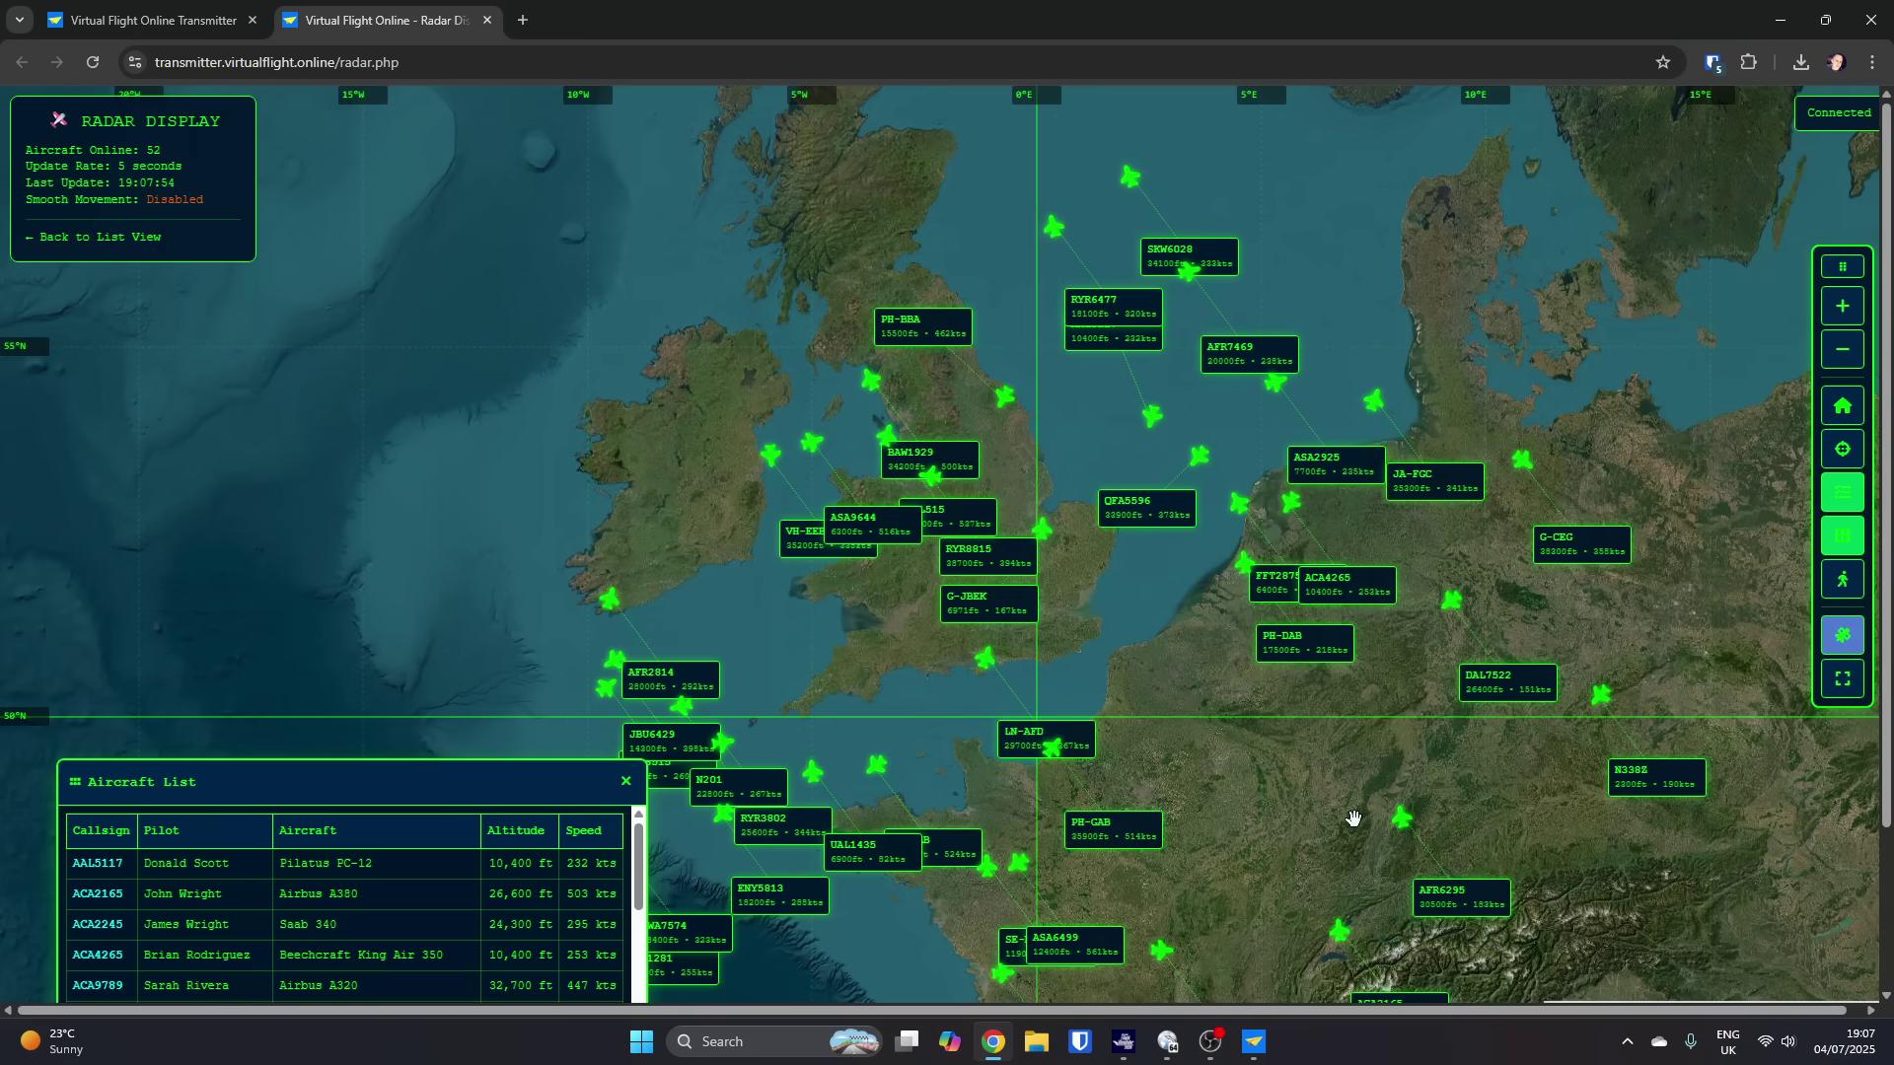
left_click(1842, 536)
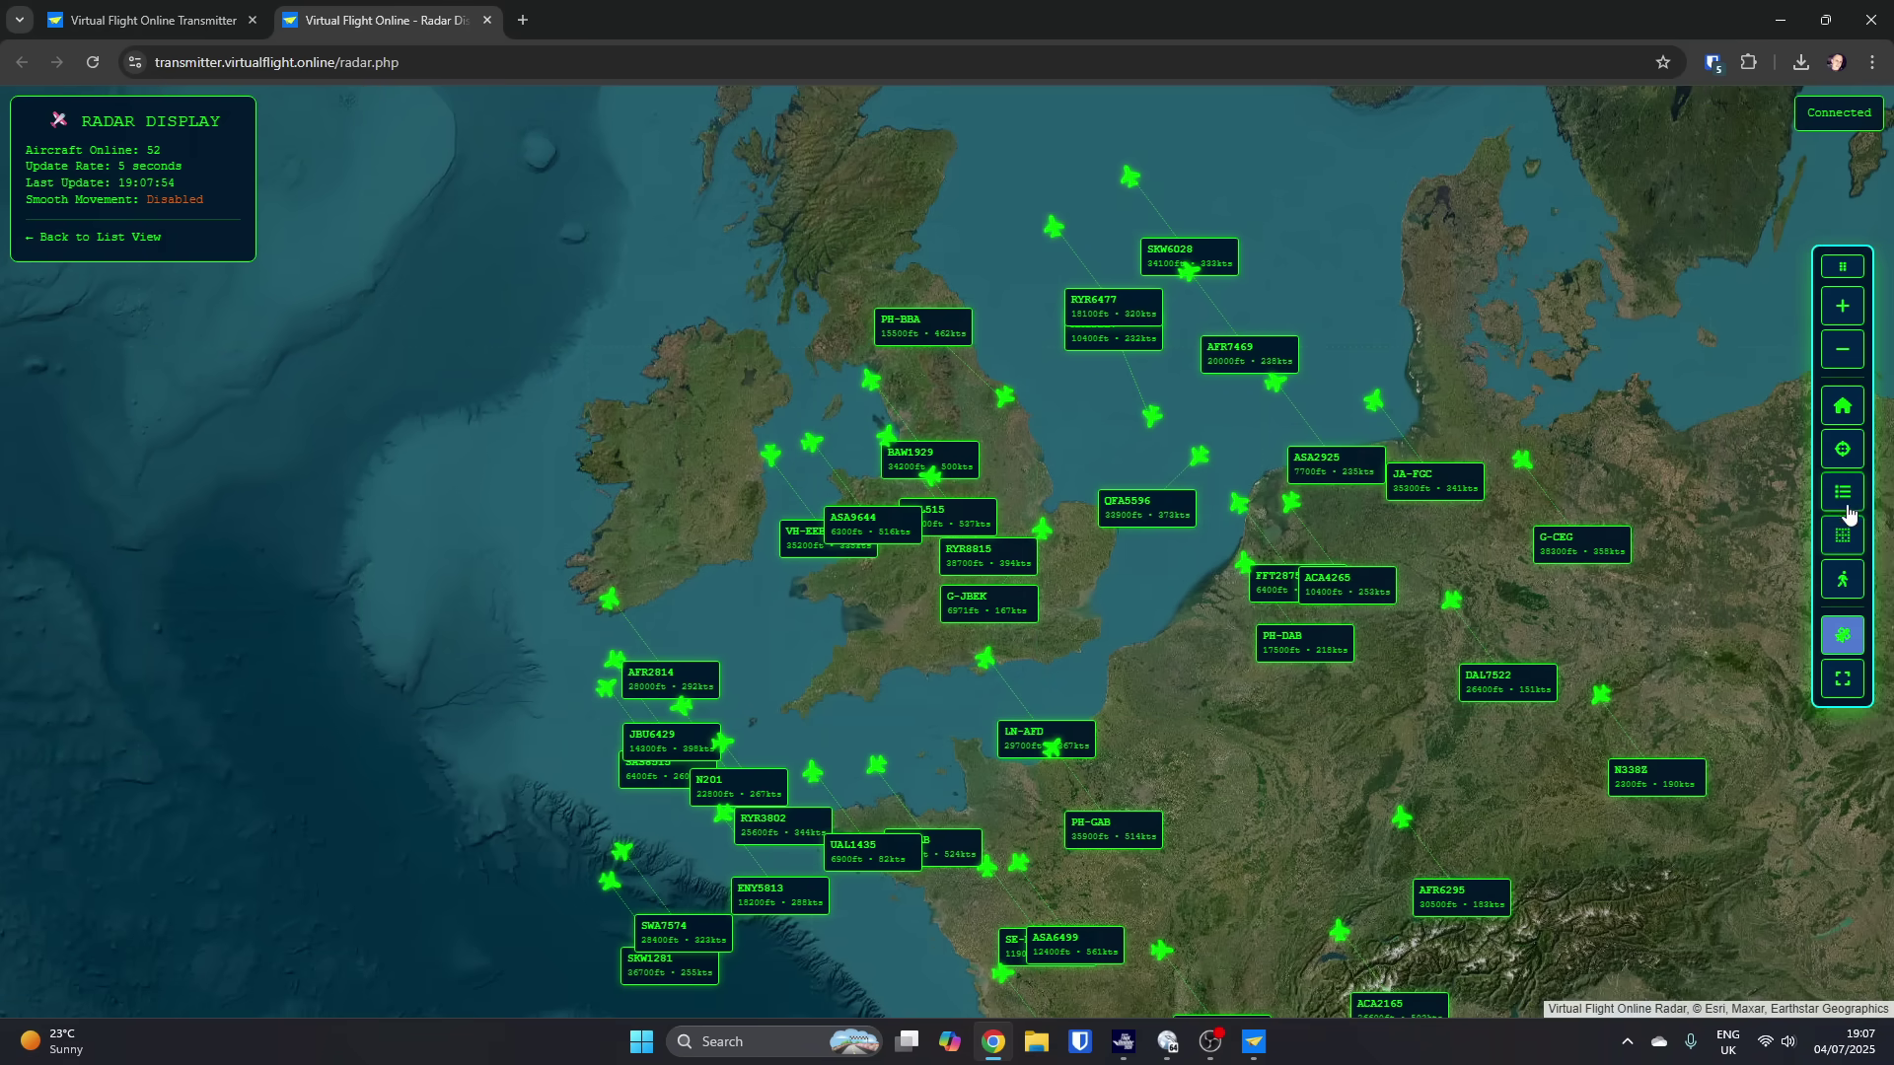
Step: Centre the radar on aircraft ACA2245 through the aircraft list and examine the satellite imagery beneath it
left_click(99, 924)
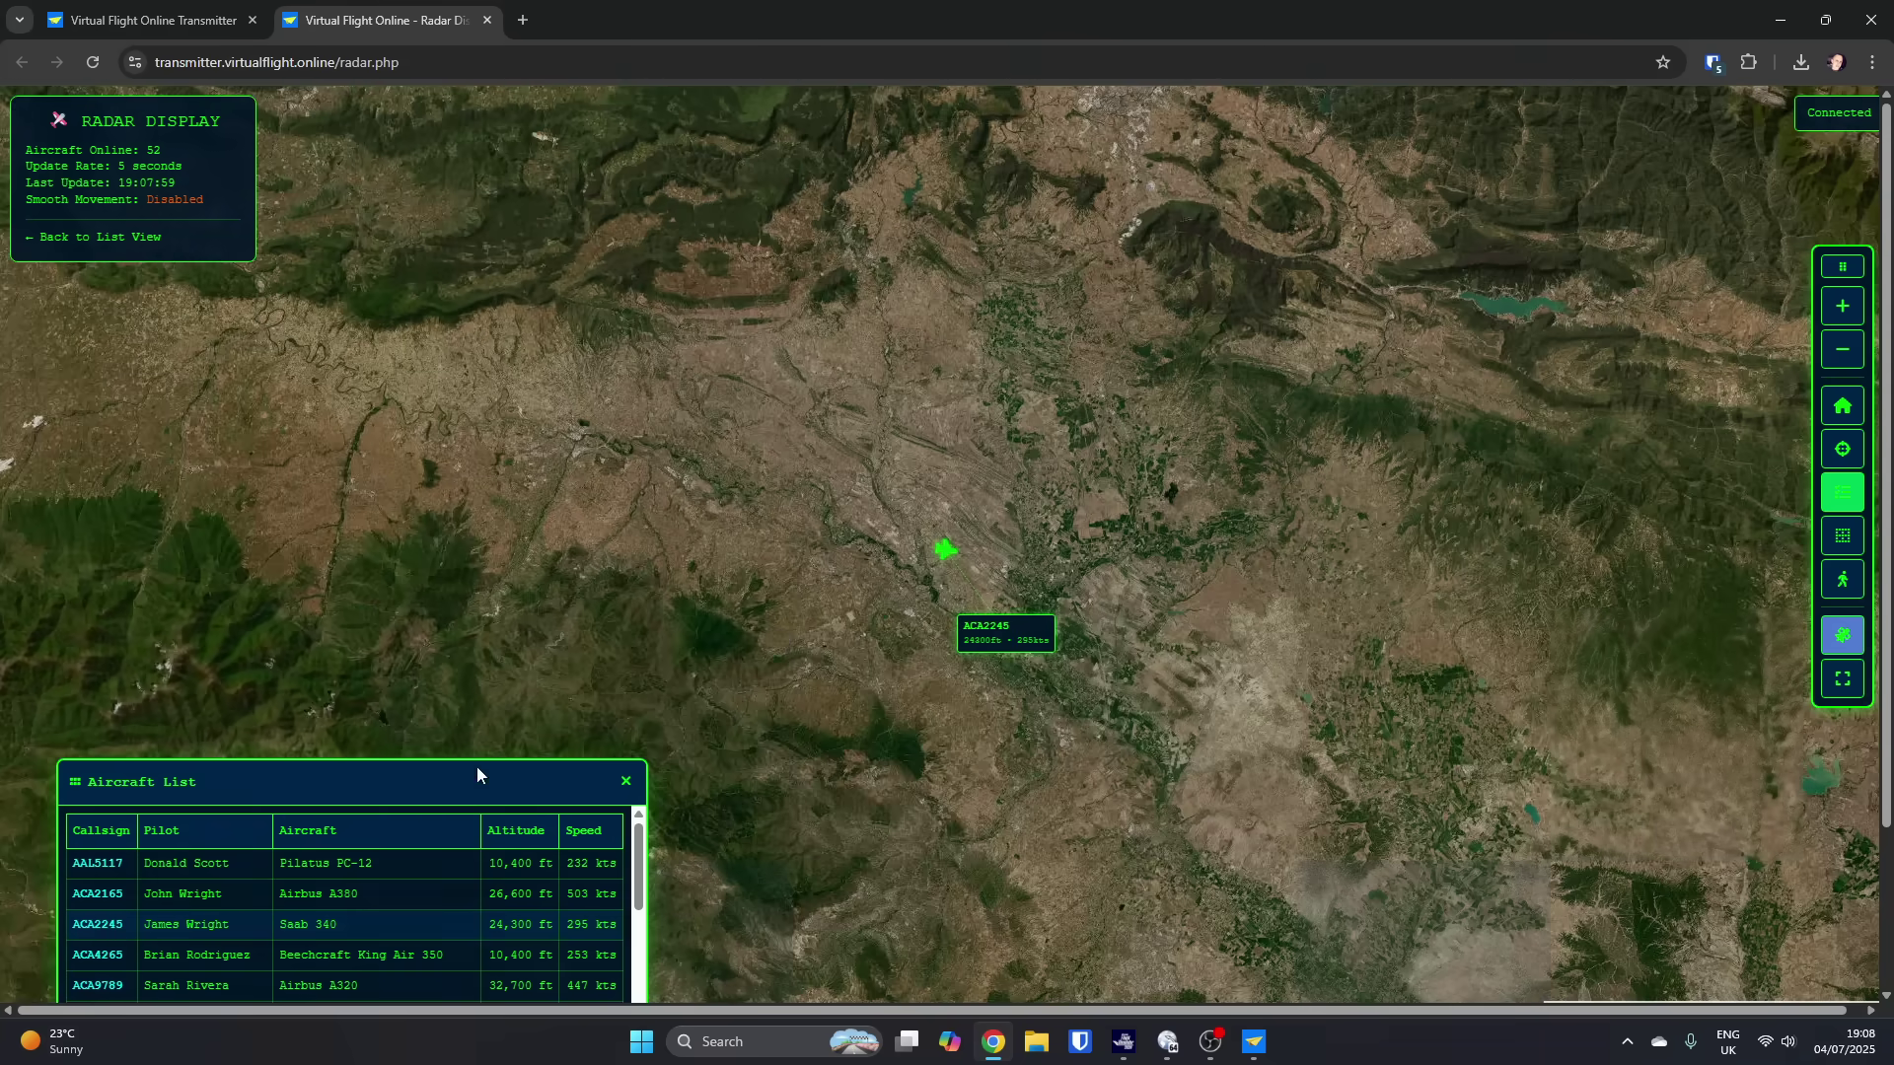
scroll(942, 574, "up", 3)
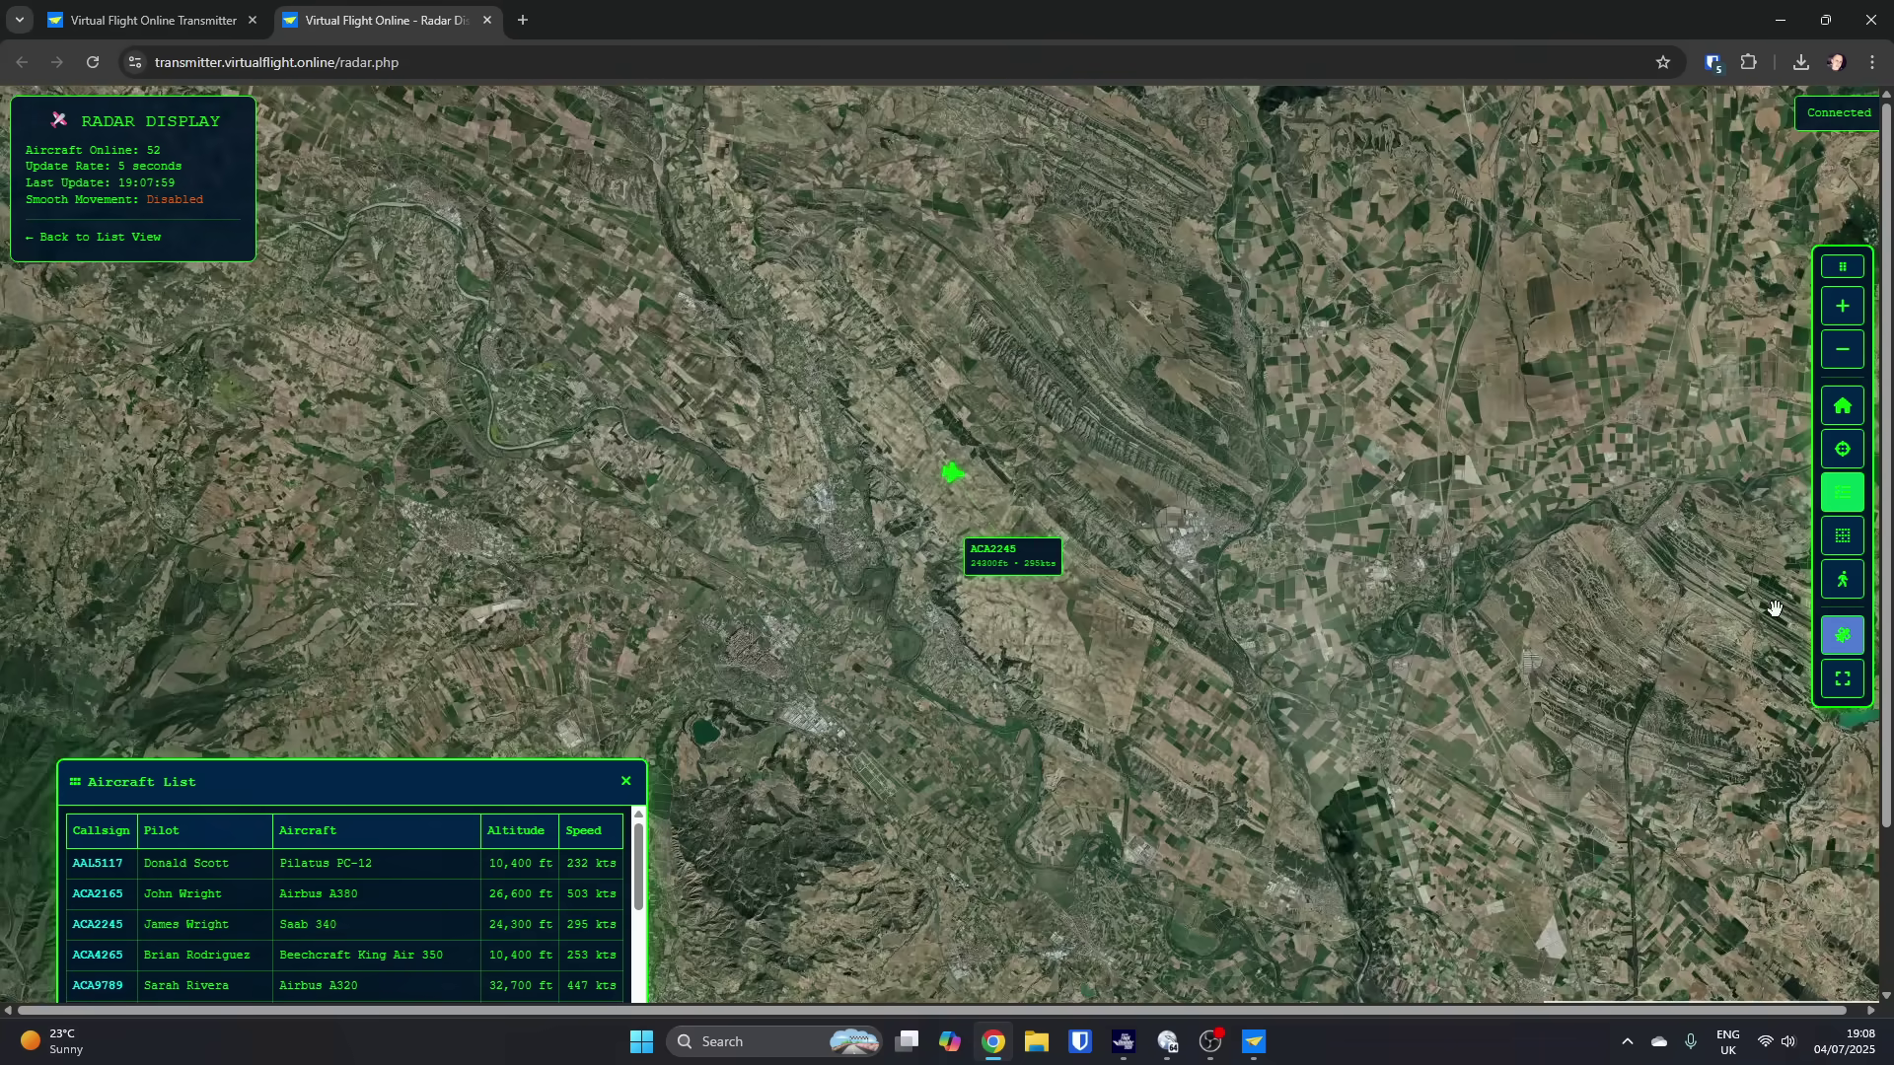
Step: Change the radar map to Dark Mode and show the aircraft across Spain, France and the British Isles
left_click(1842, 634)
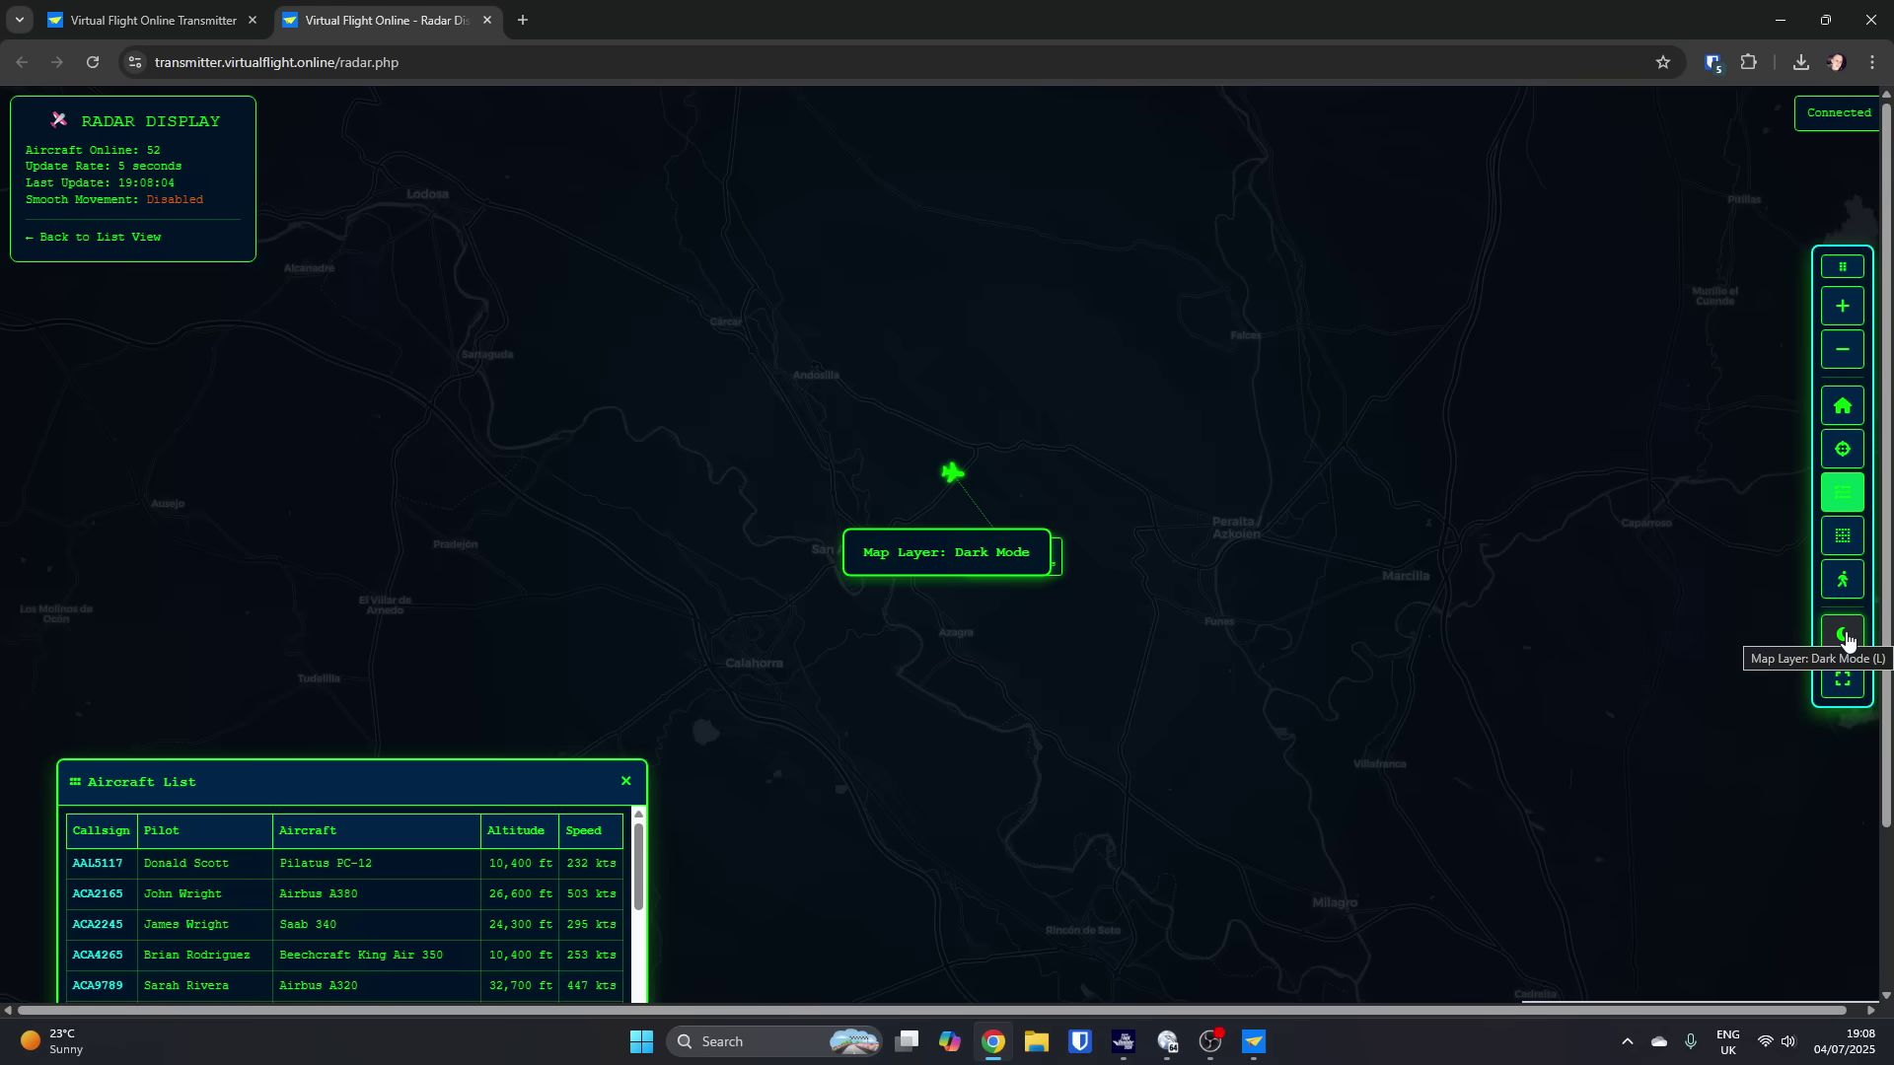
scroll(1052, 688, "down", 5)
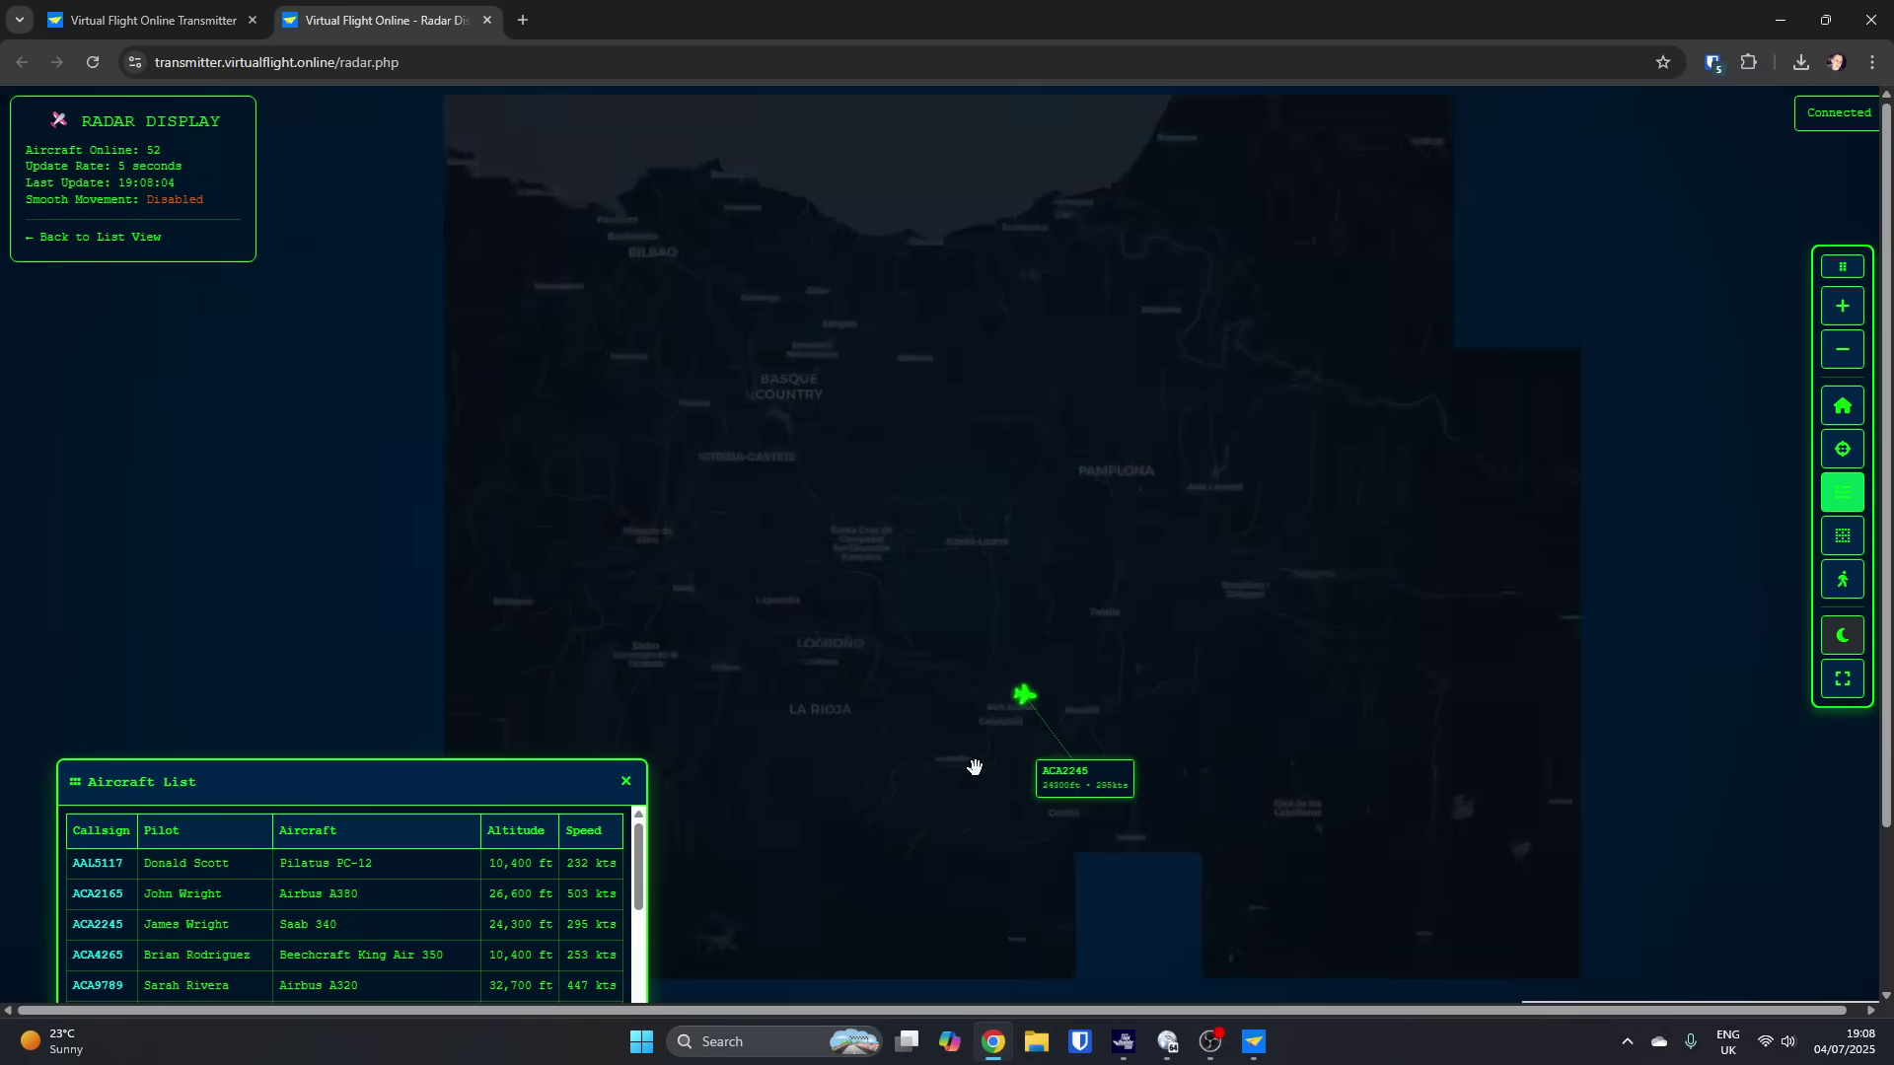
scroll(917, 703, "down", 3)
left_click_drag(837, 664, 1031, 773)
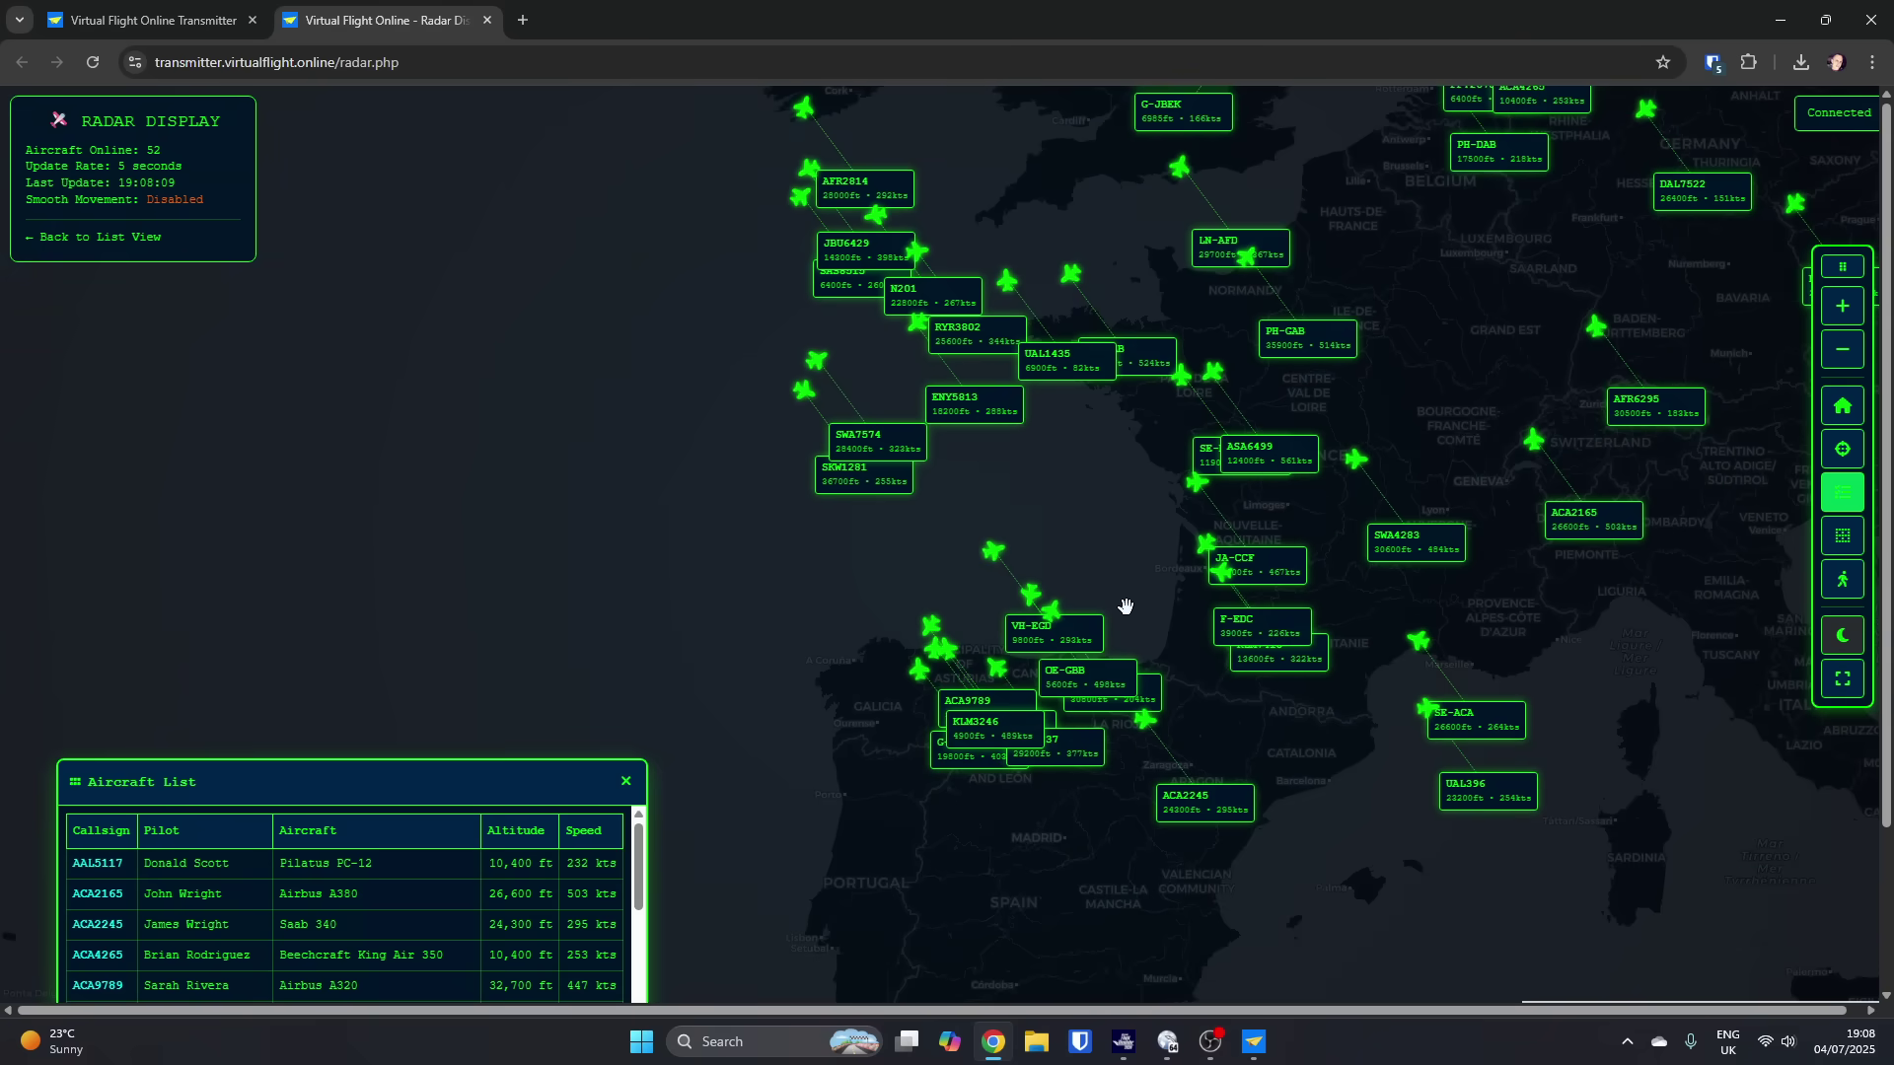
left_click_drag(1091, 389, 1111, 571)
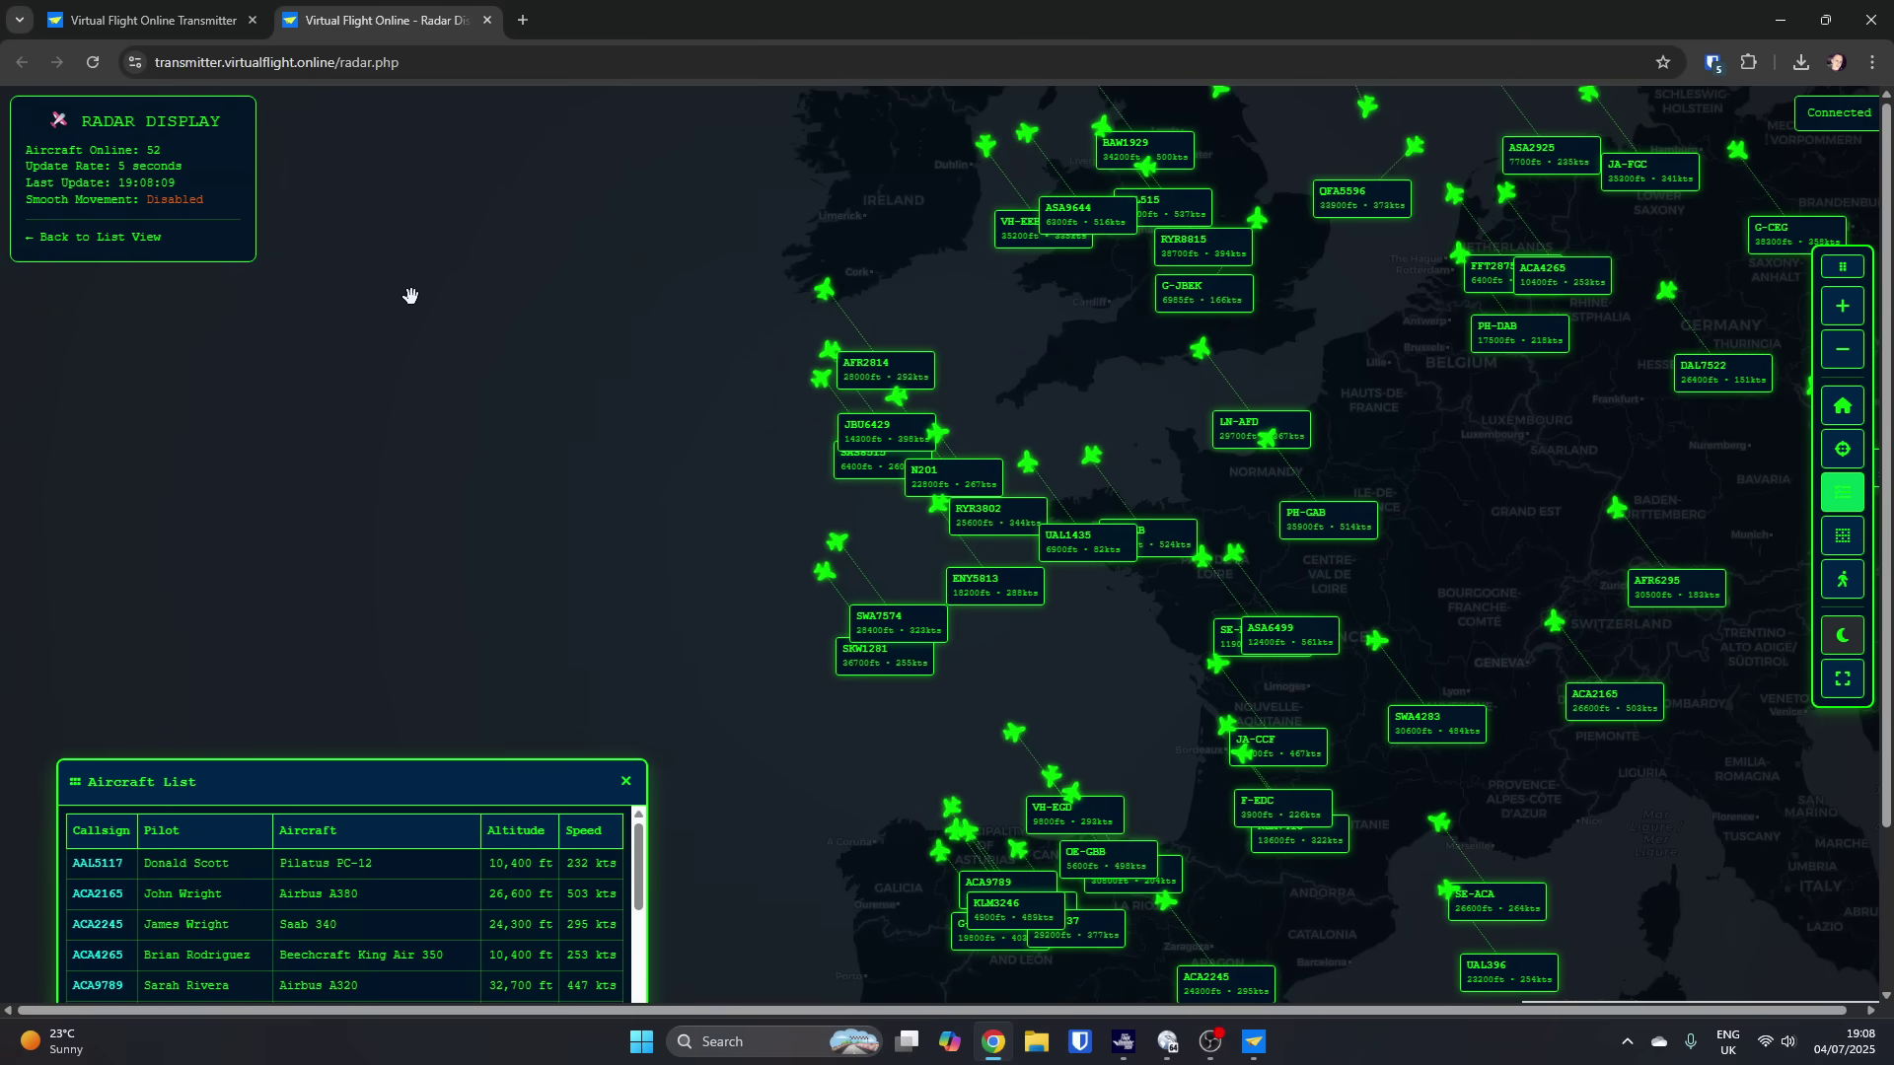
Step: Return to the website's home page, then switch to the VirtualFlight.Online Transmitter client and reposition its window over the simulator
left_click(203, 28)
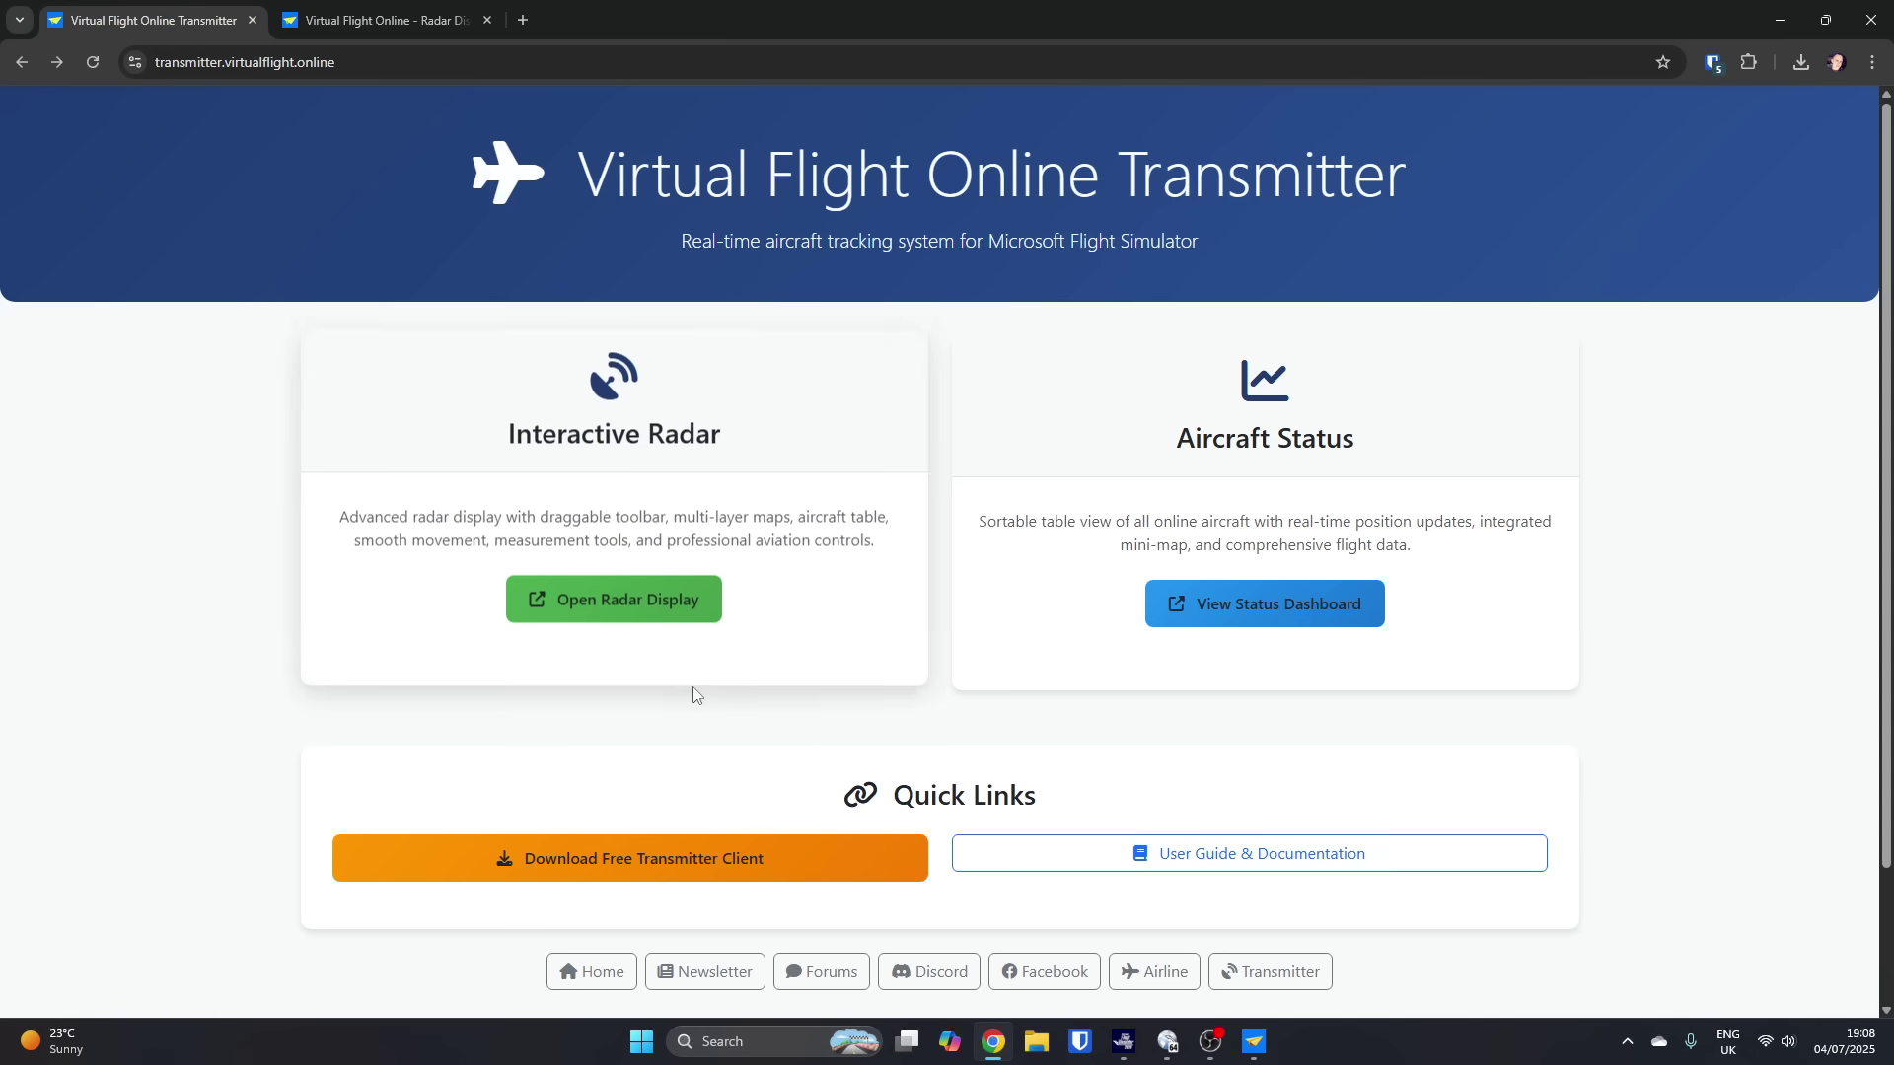
key("alt+Tab")
key("alt+Tab")
key("alt+Tab")
key("alt+Tab")
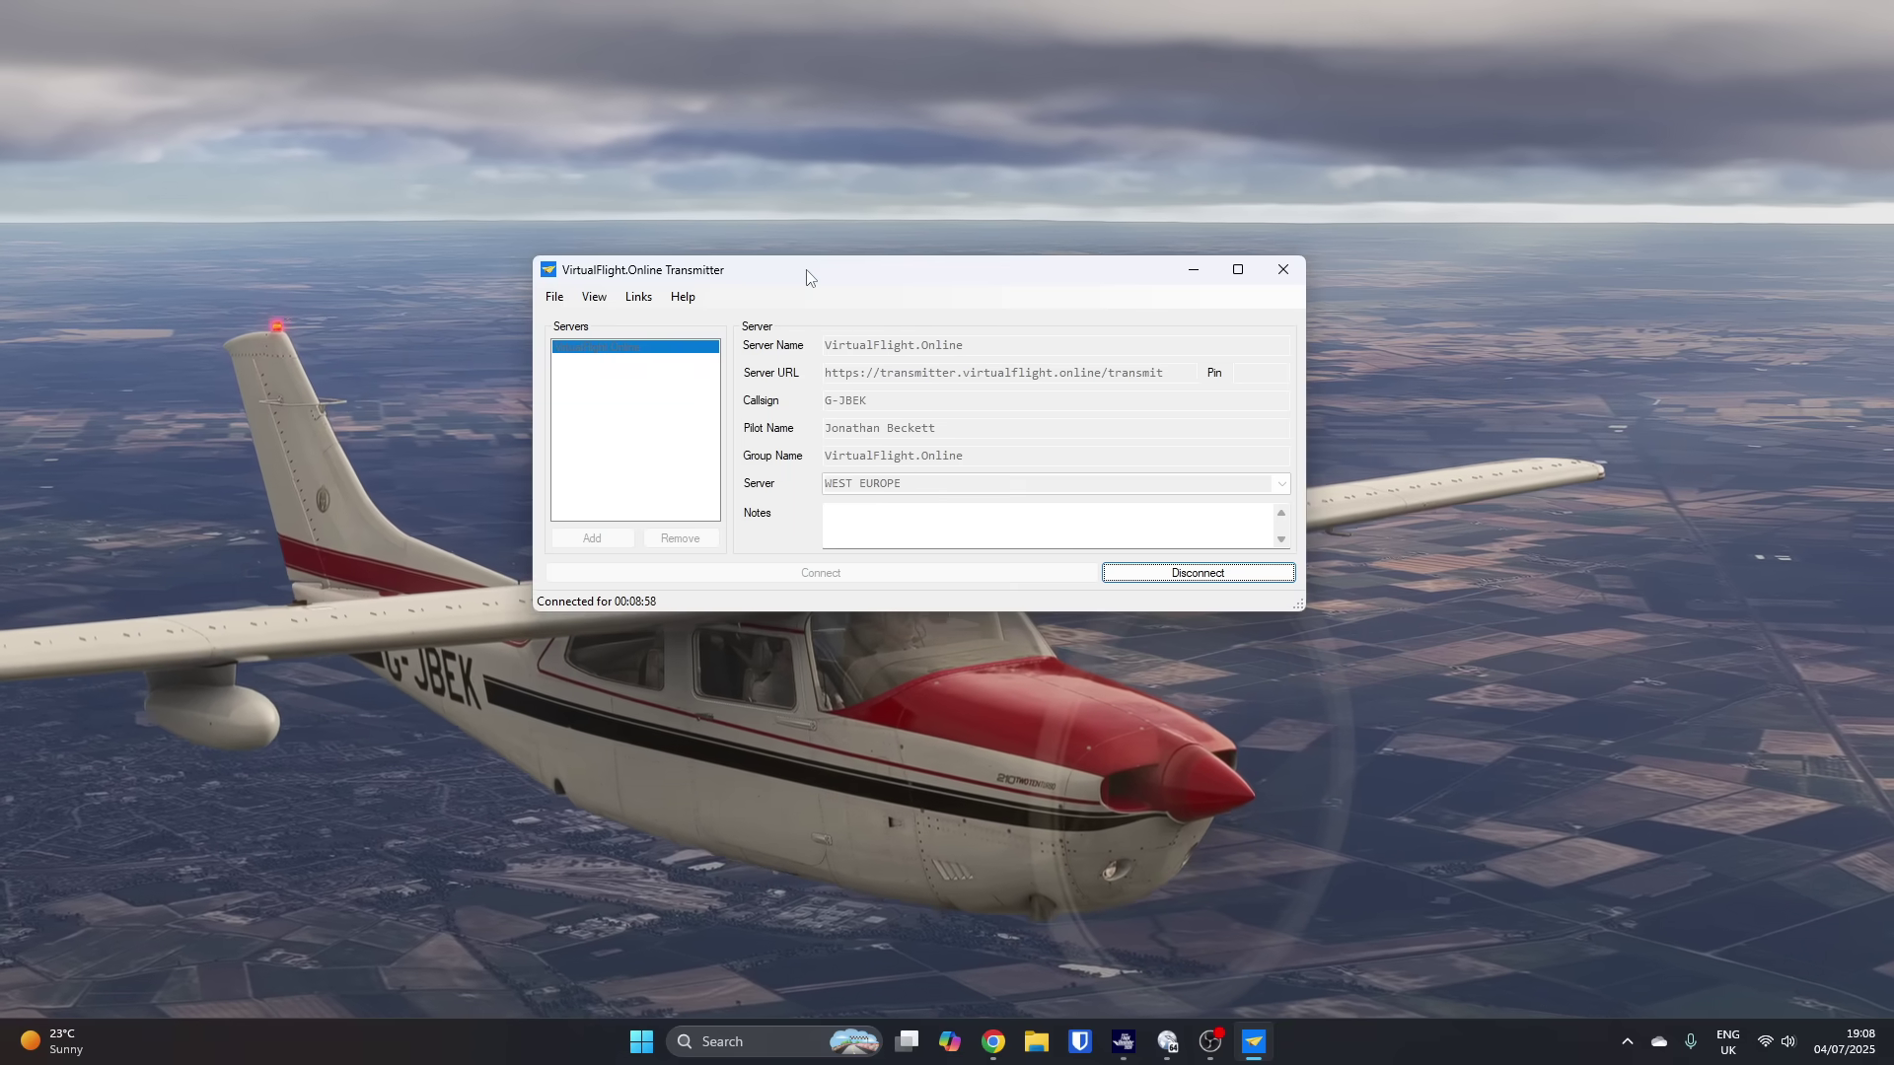
left_click_drag(810, 276, 1255, 293)
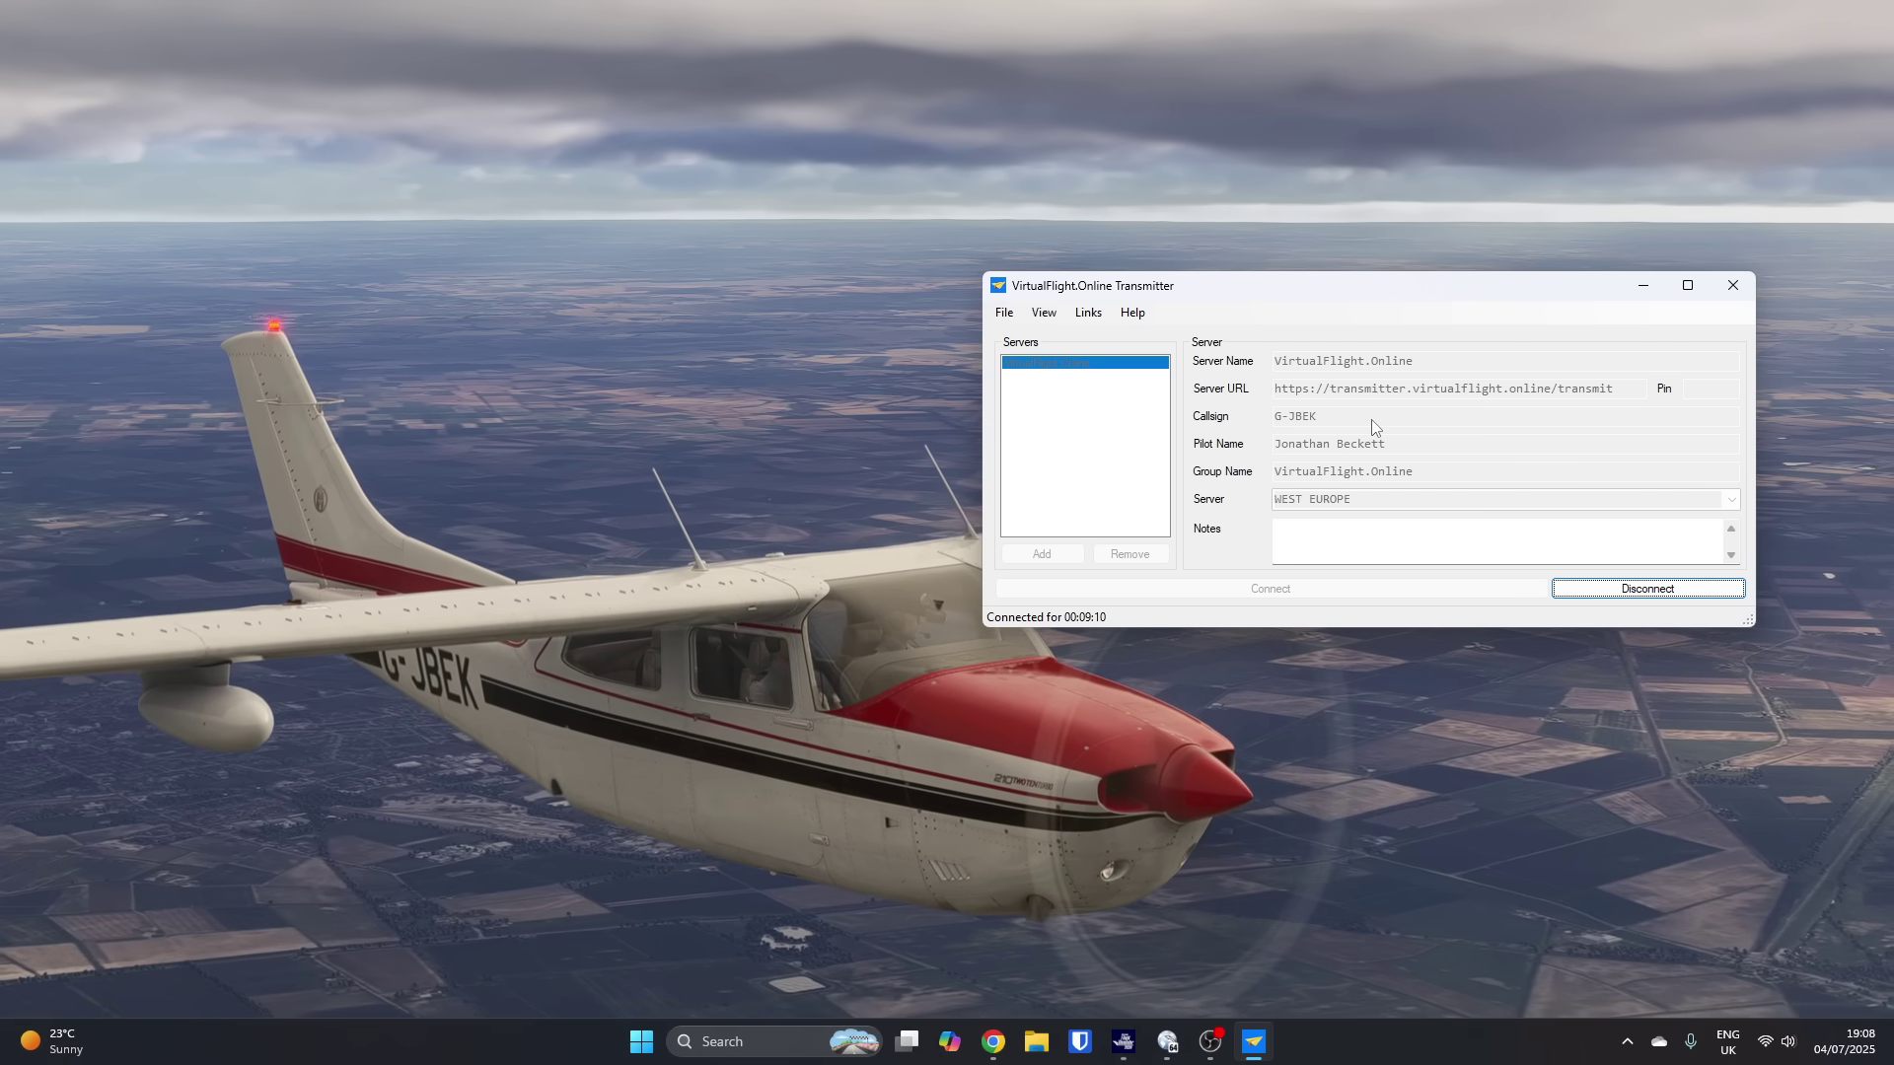
left_click(1132, 312)
mouse_move(1102, 313)
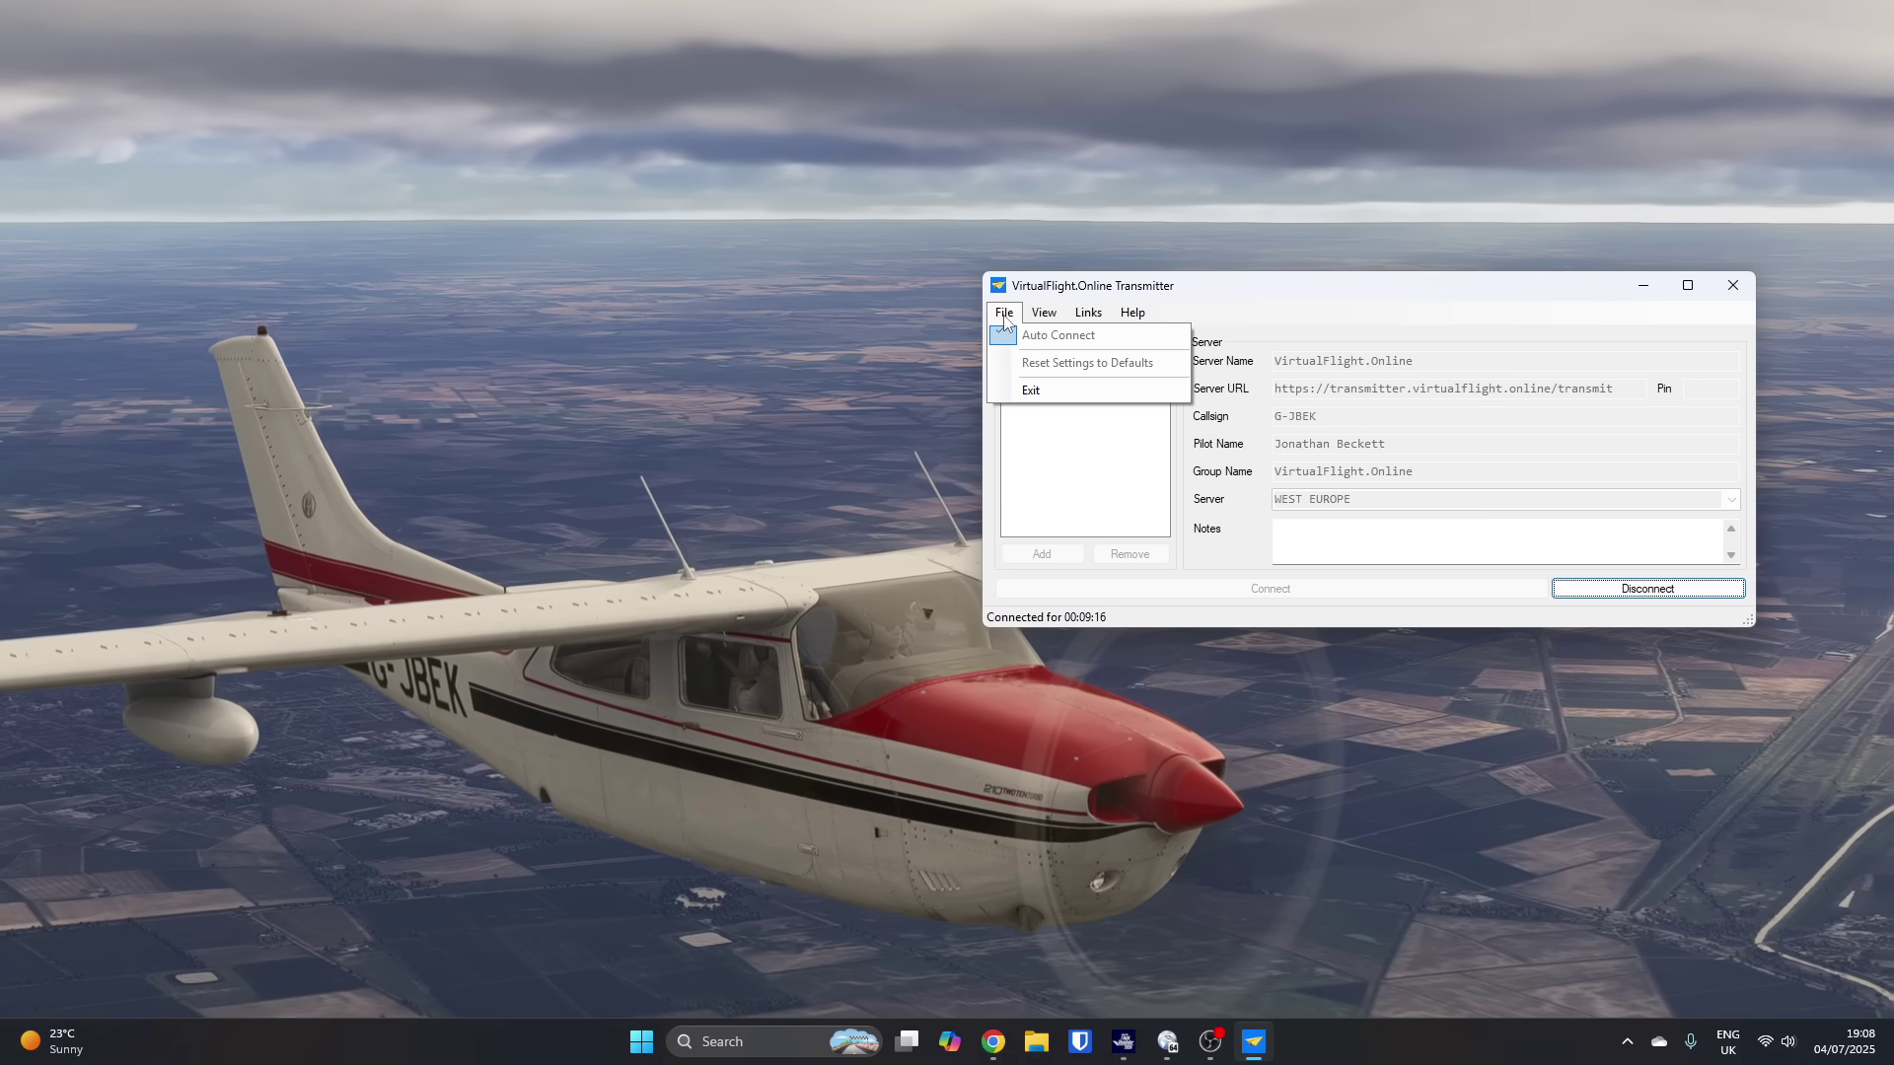
left_click(1092, 546)
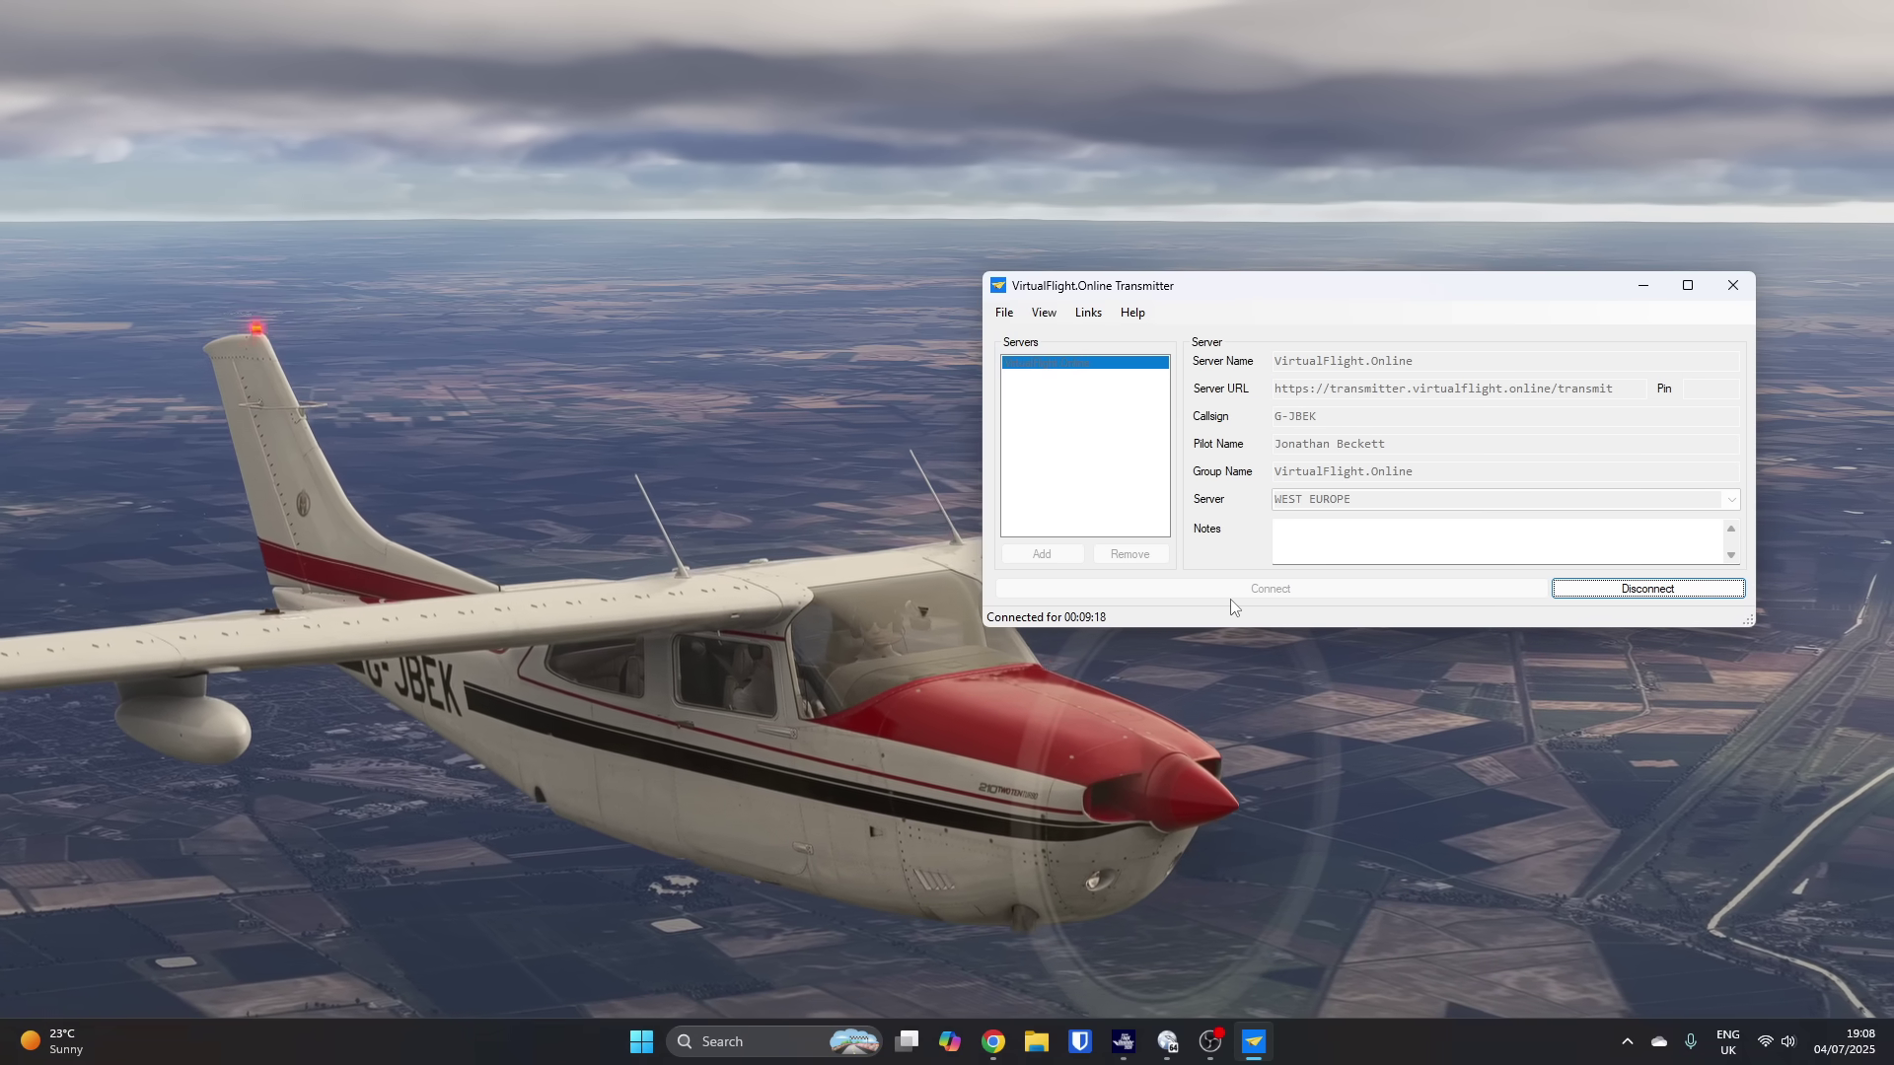
Step: Disconnect the transmitter from the server and enter a server PIN in the Pin field
left_click(1579, 588)
left_click(1711, 389)
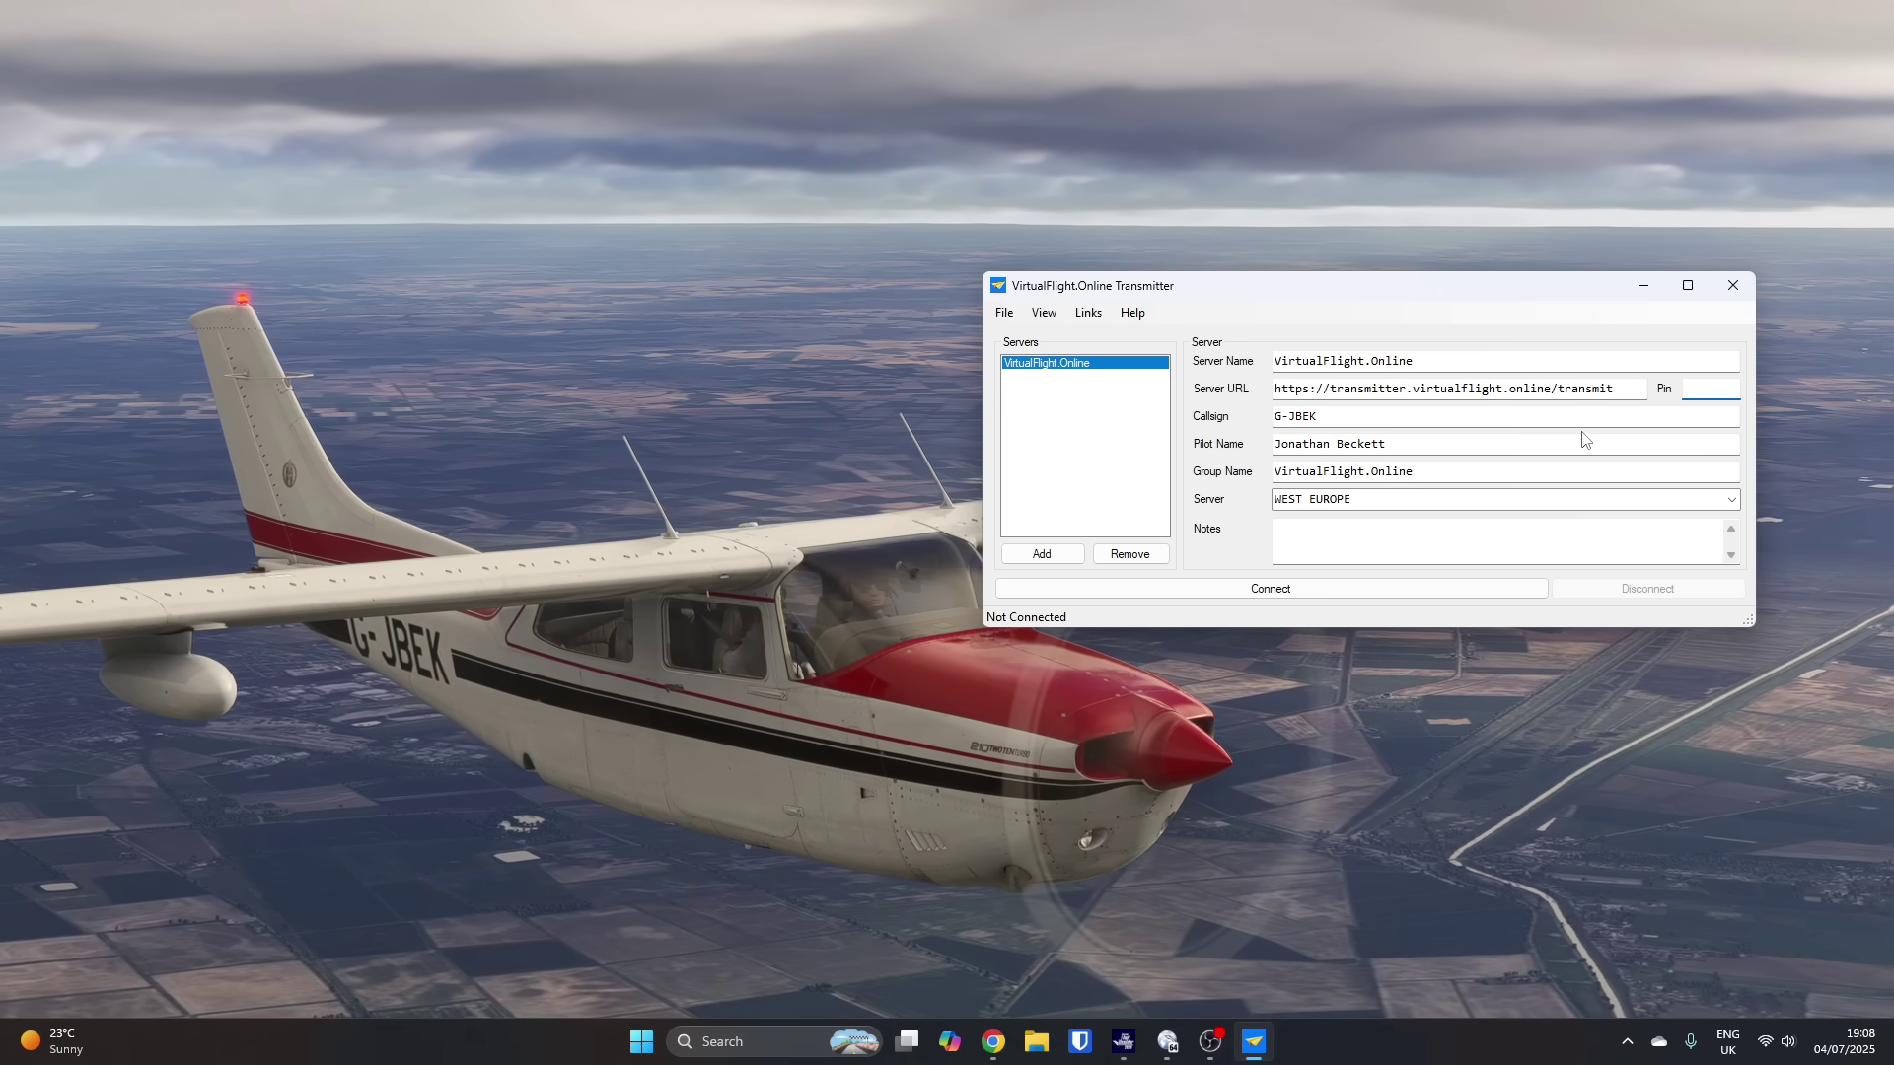
type("***")
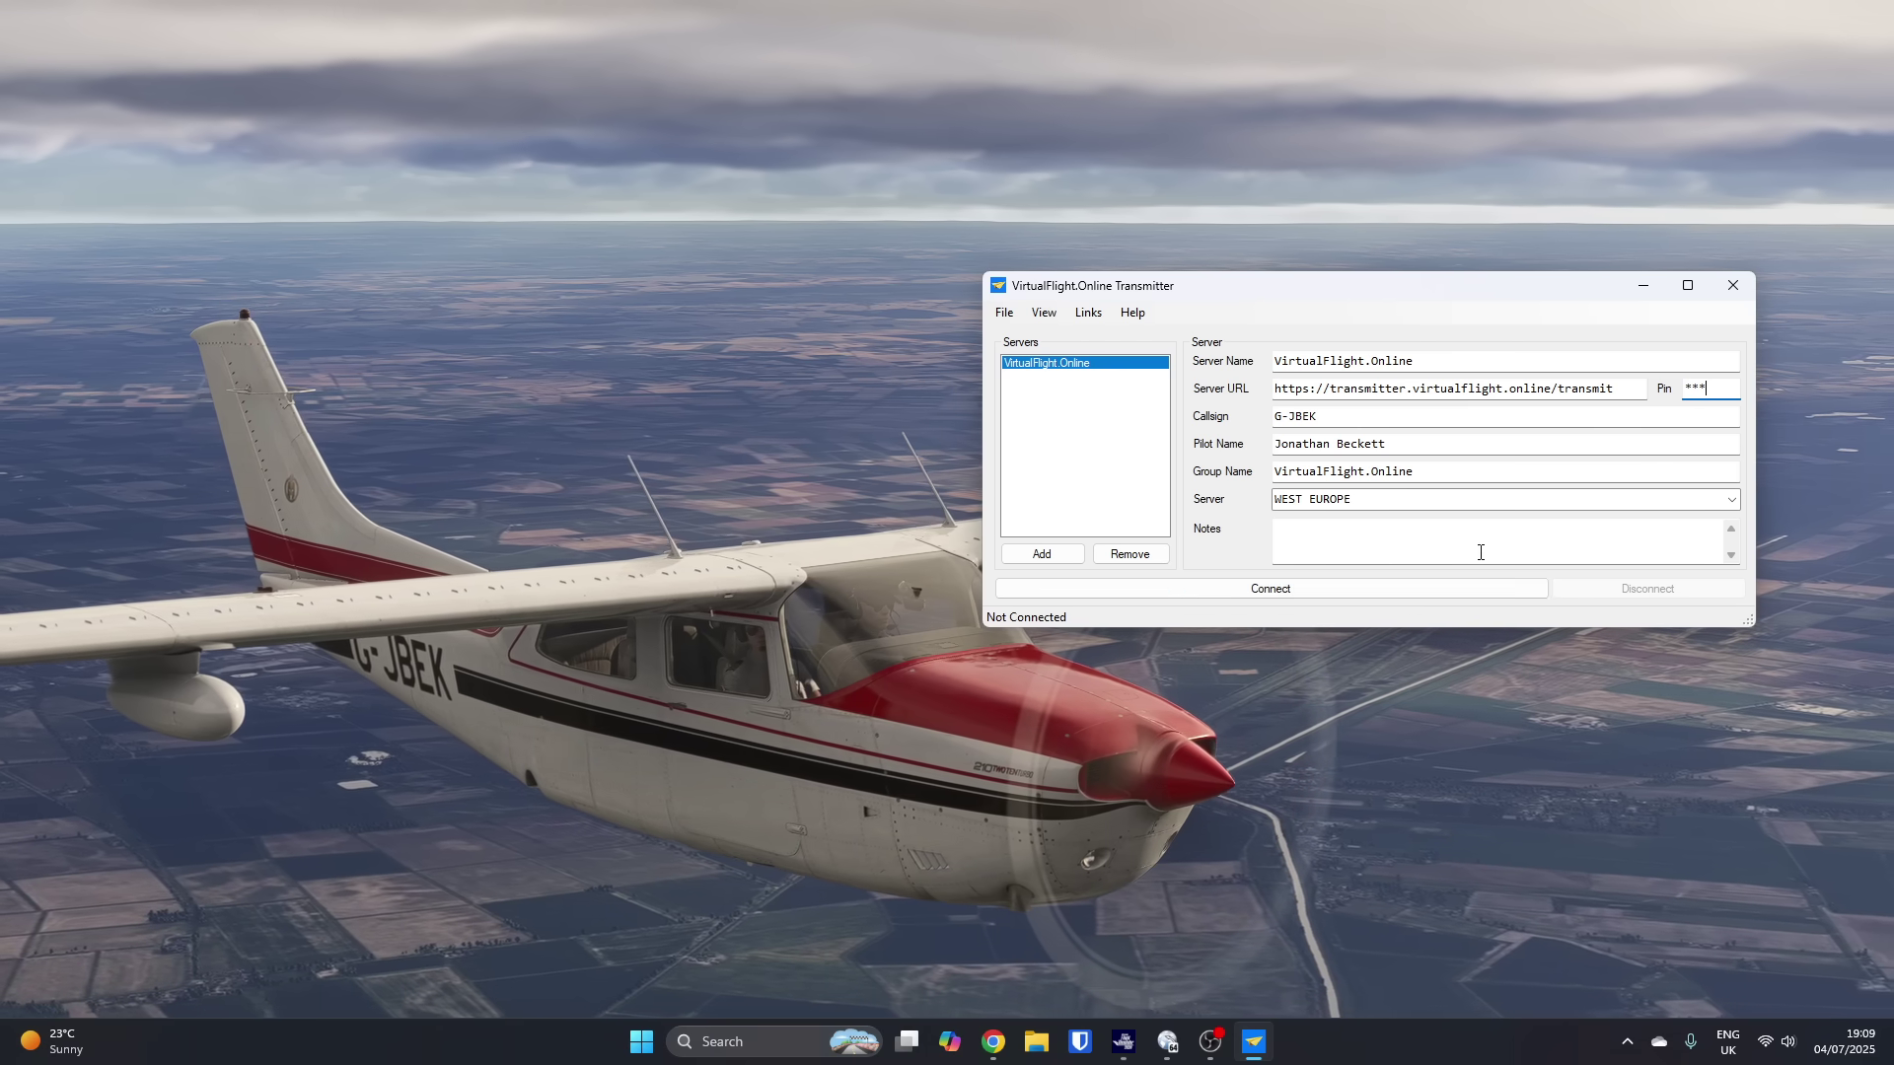
Step: Clear the Pin field and reconnect the transmitter to the VirtualFlight.Online server
double_click(1706, 389)
key("BackSpace")
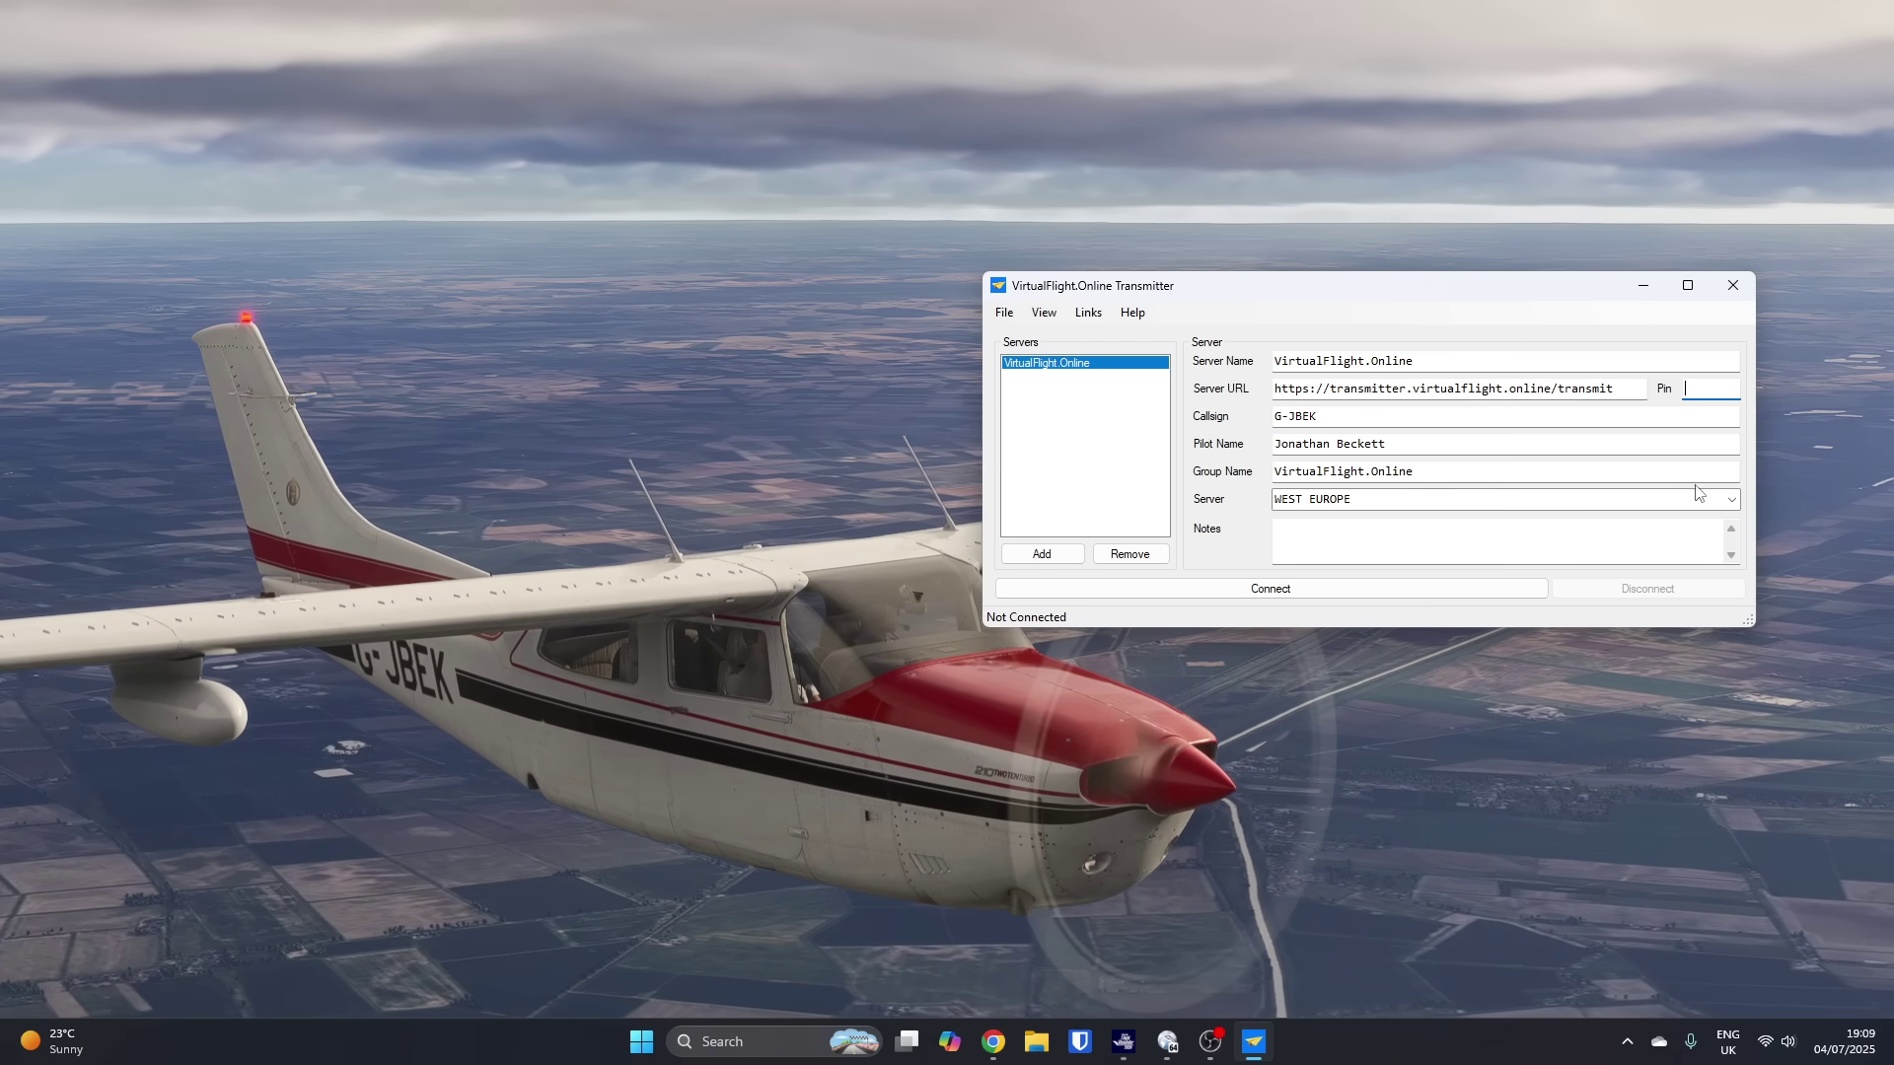
left_click(1392, 591)
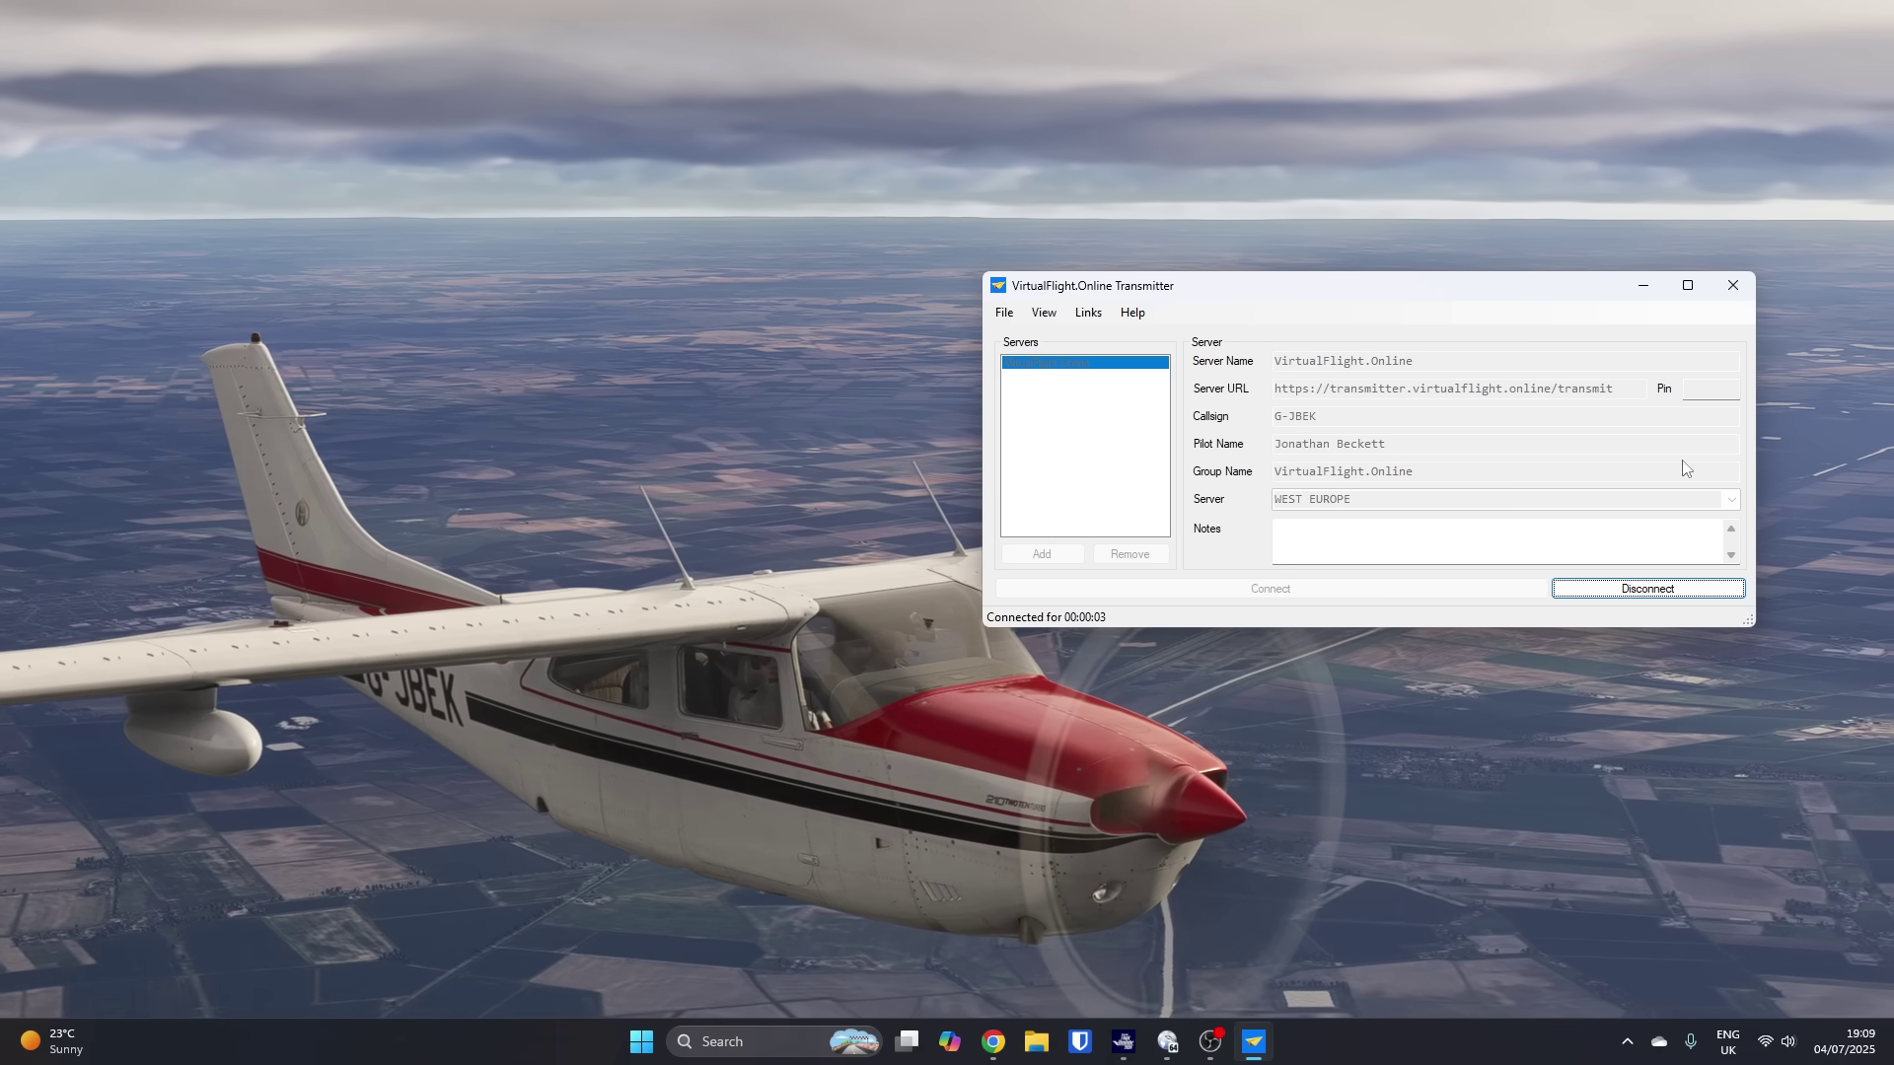
Step: Bring Microsoft Flight Simulator to the front, then switch to the Virtual Flight Online Transmitter home page in Chrome
left_click(1488, 724)
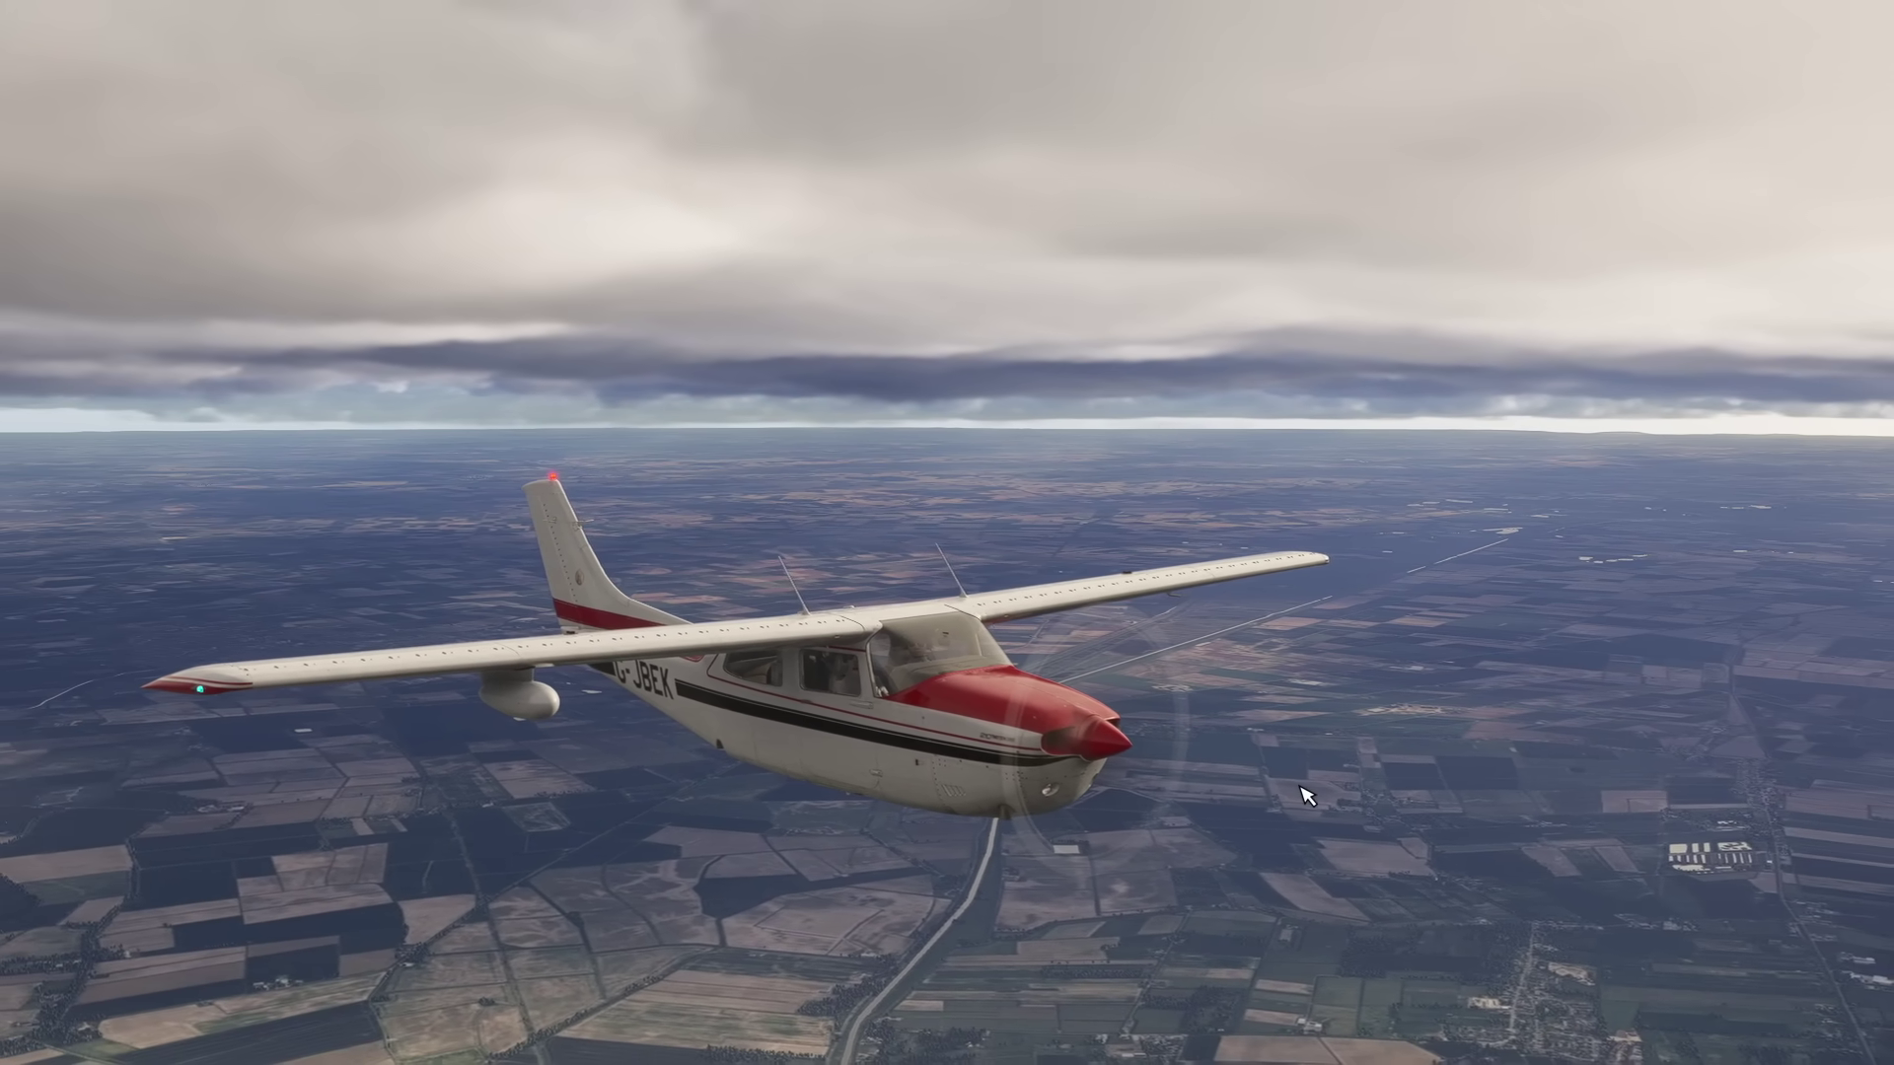
key("alt+Tab")
key("alt+Tab")
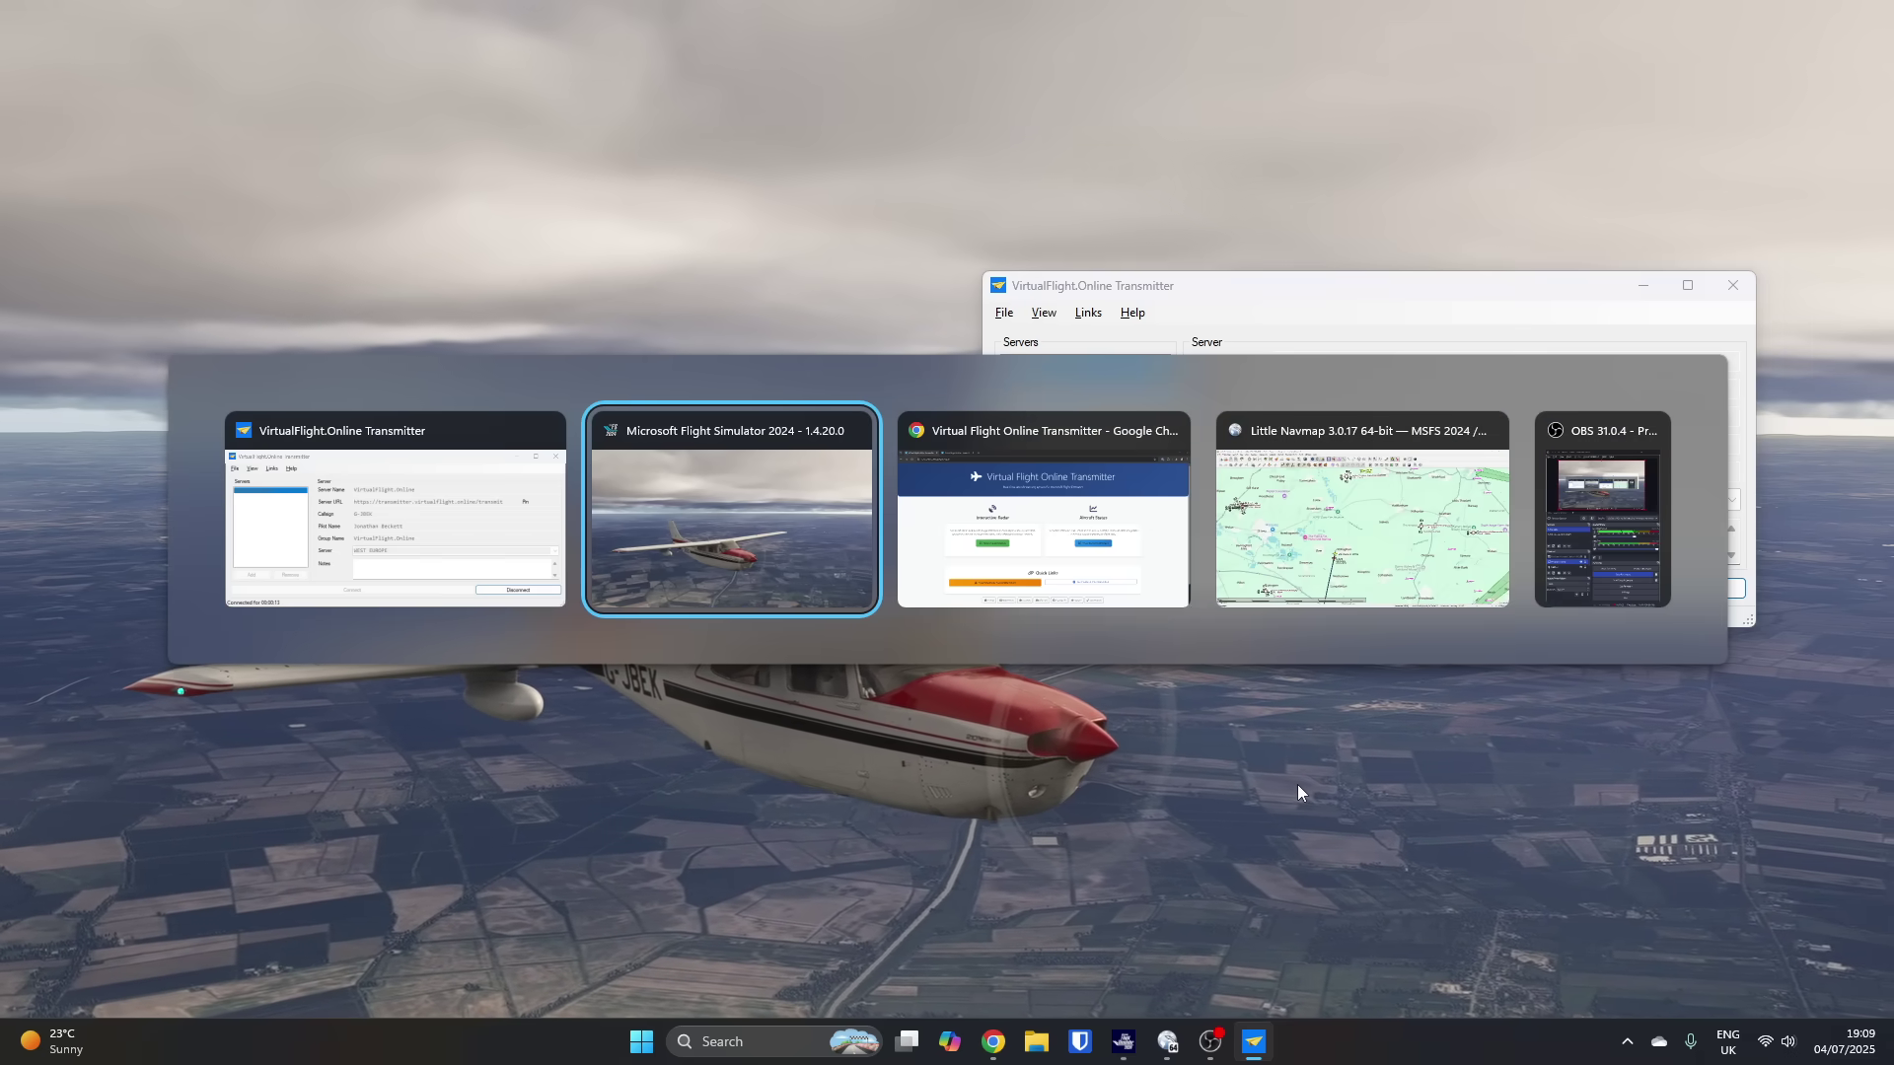
key("alt+Tab")
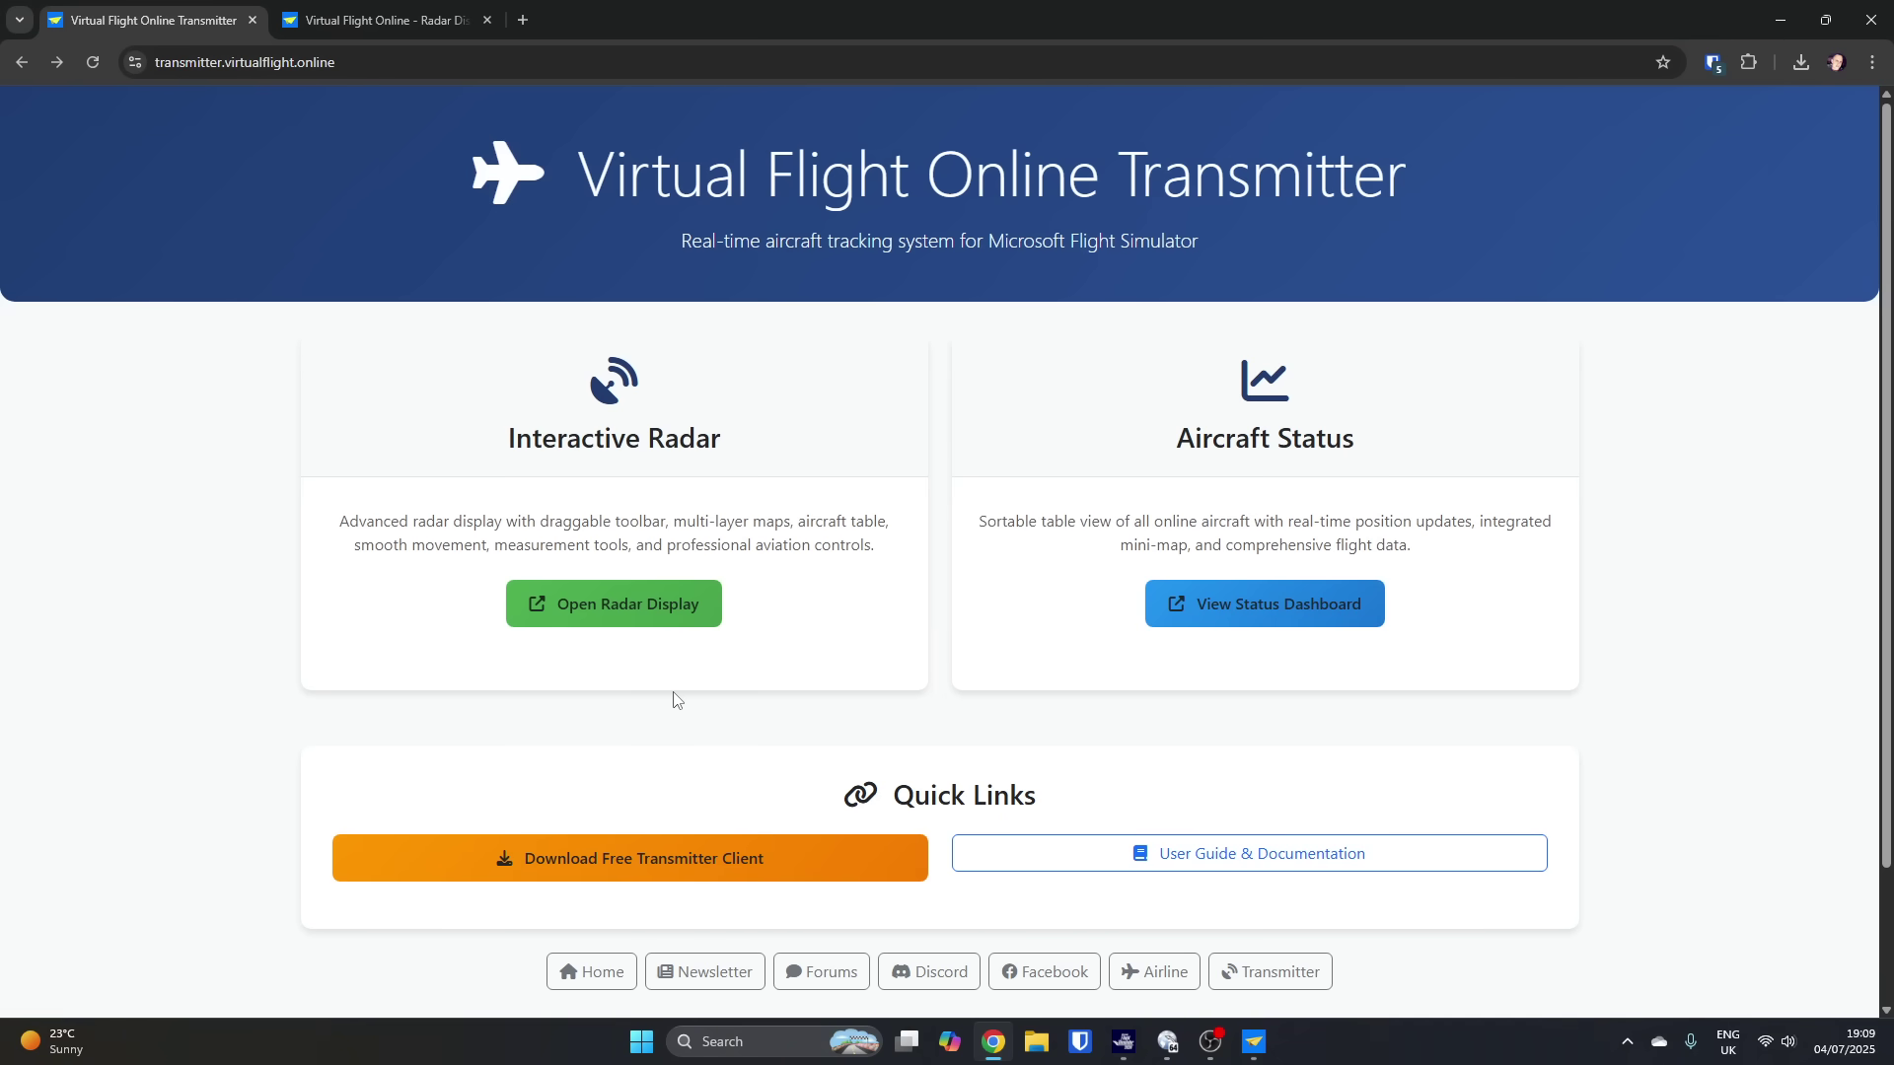
Step: Open the User Guide & Documentation link from the Quick Links in a new browser tab and show that tab
scroll(671, 697, "down", 2)
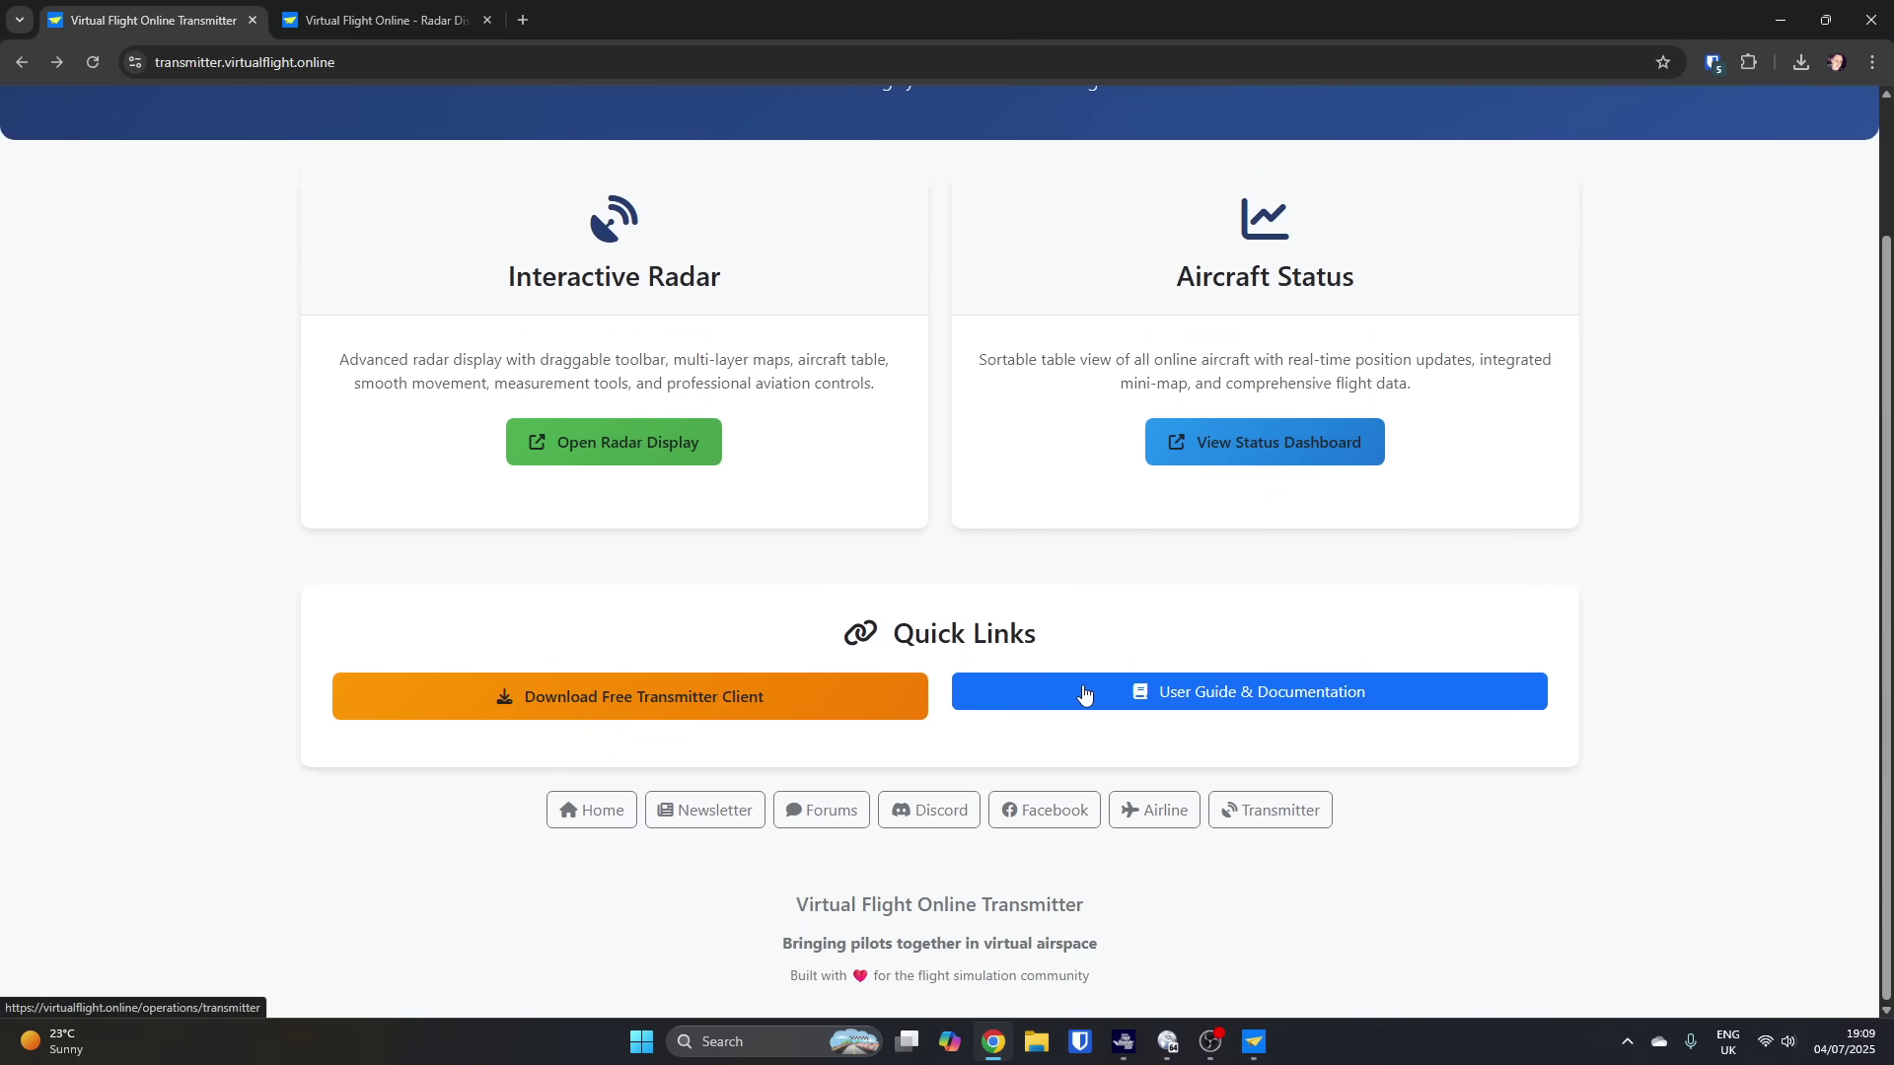
middle_click(1124, 690)
left_click(641, 21)
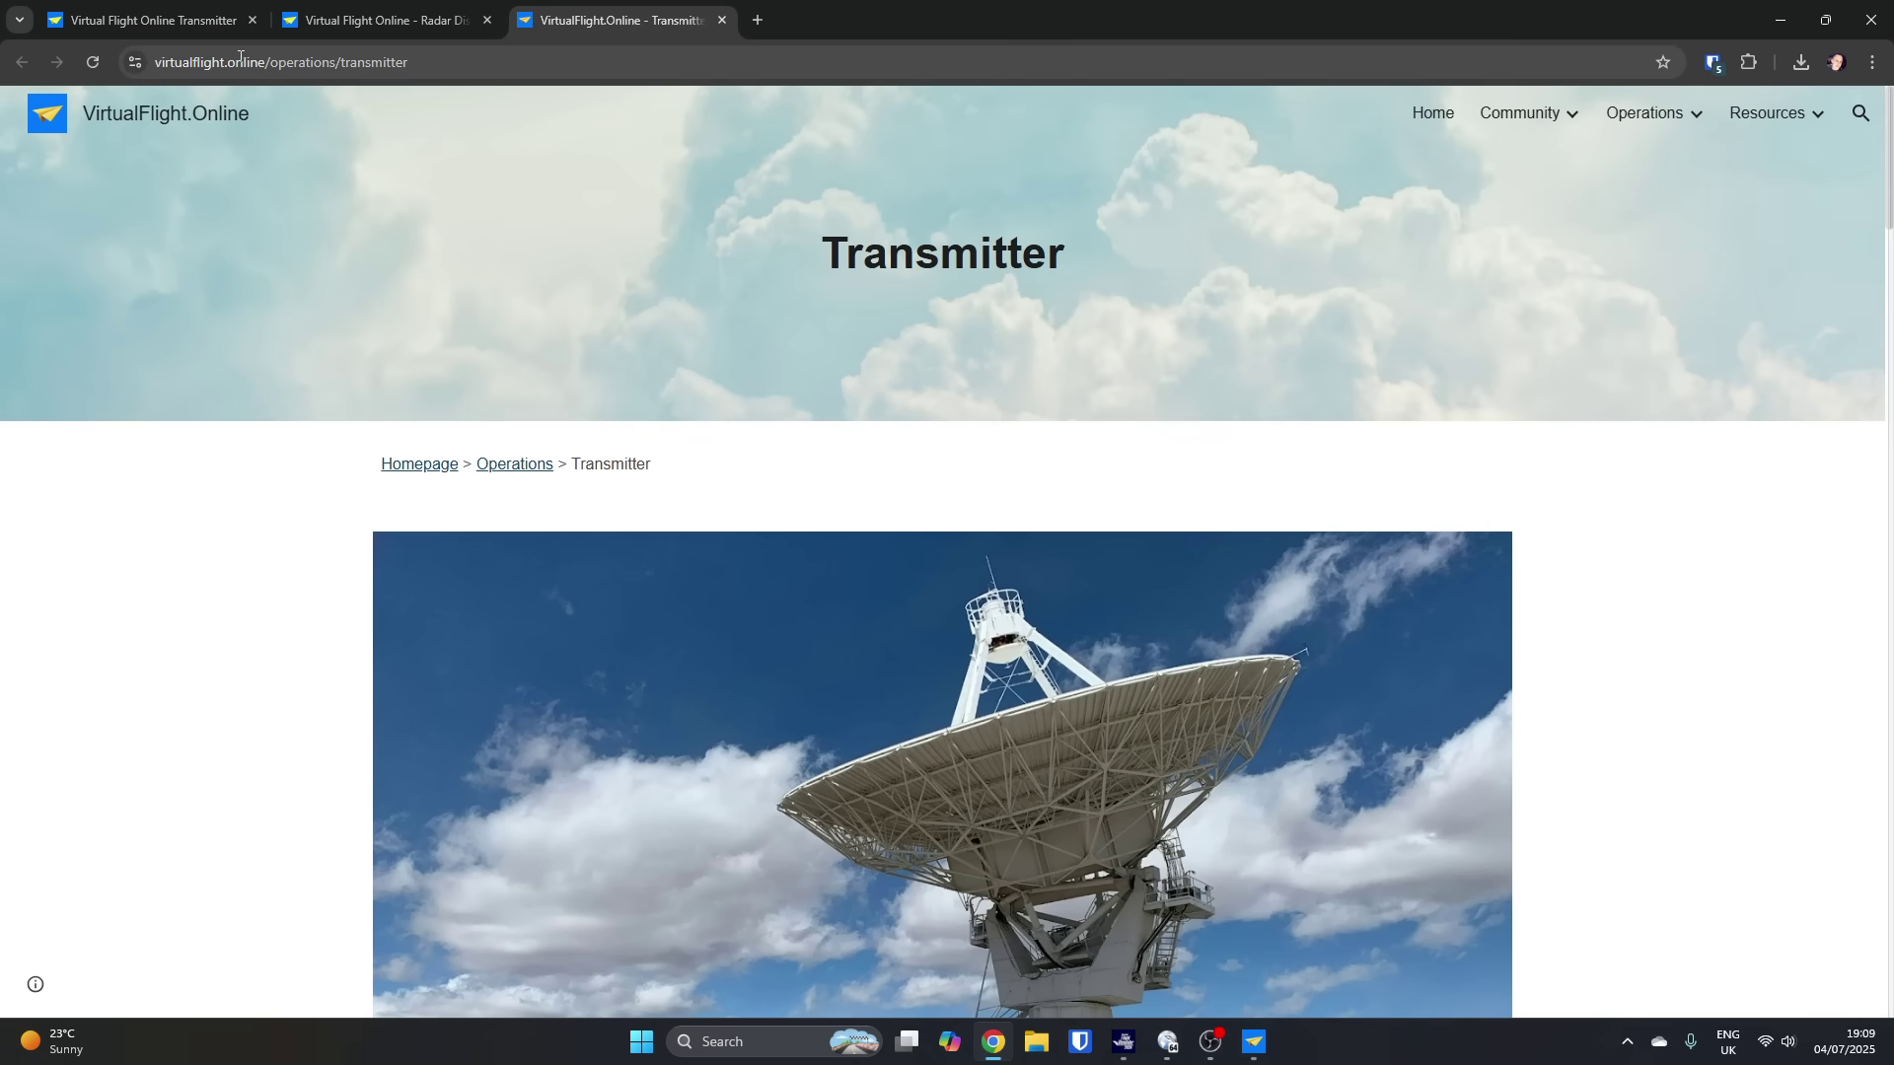
Step: Read through the Transmitter guide, covering client installation, status and radar displays, LittleNavMap integration and the notes, then return to its beginning
scroll(319, 579, "down", 4)
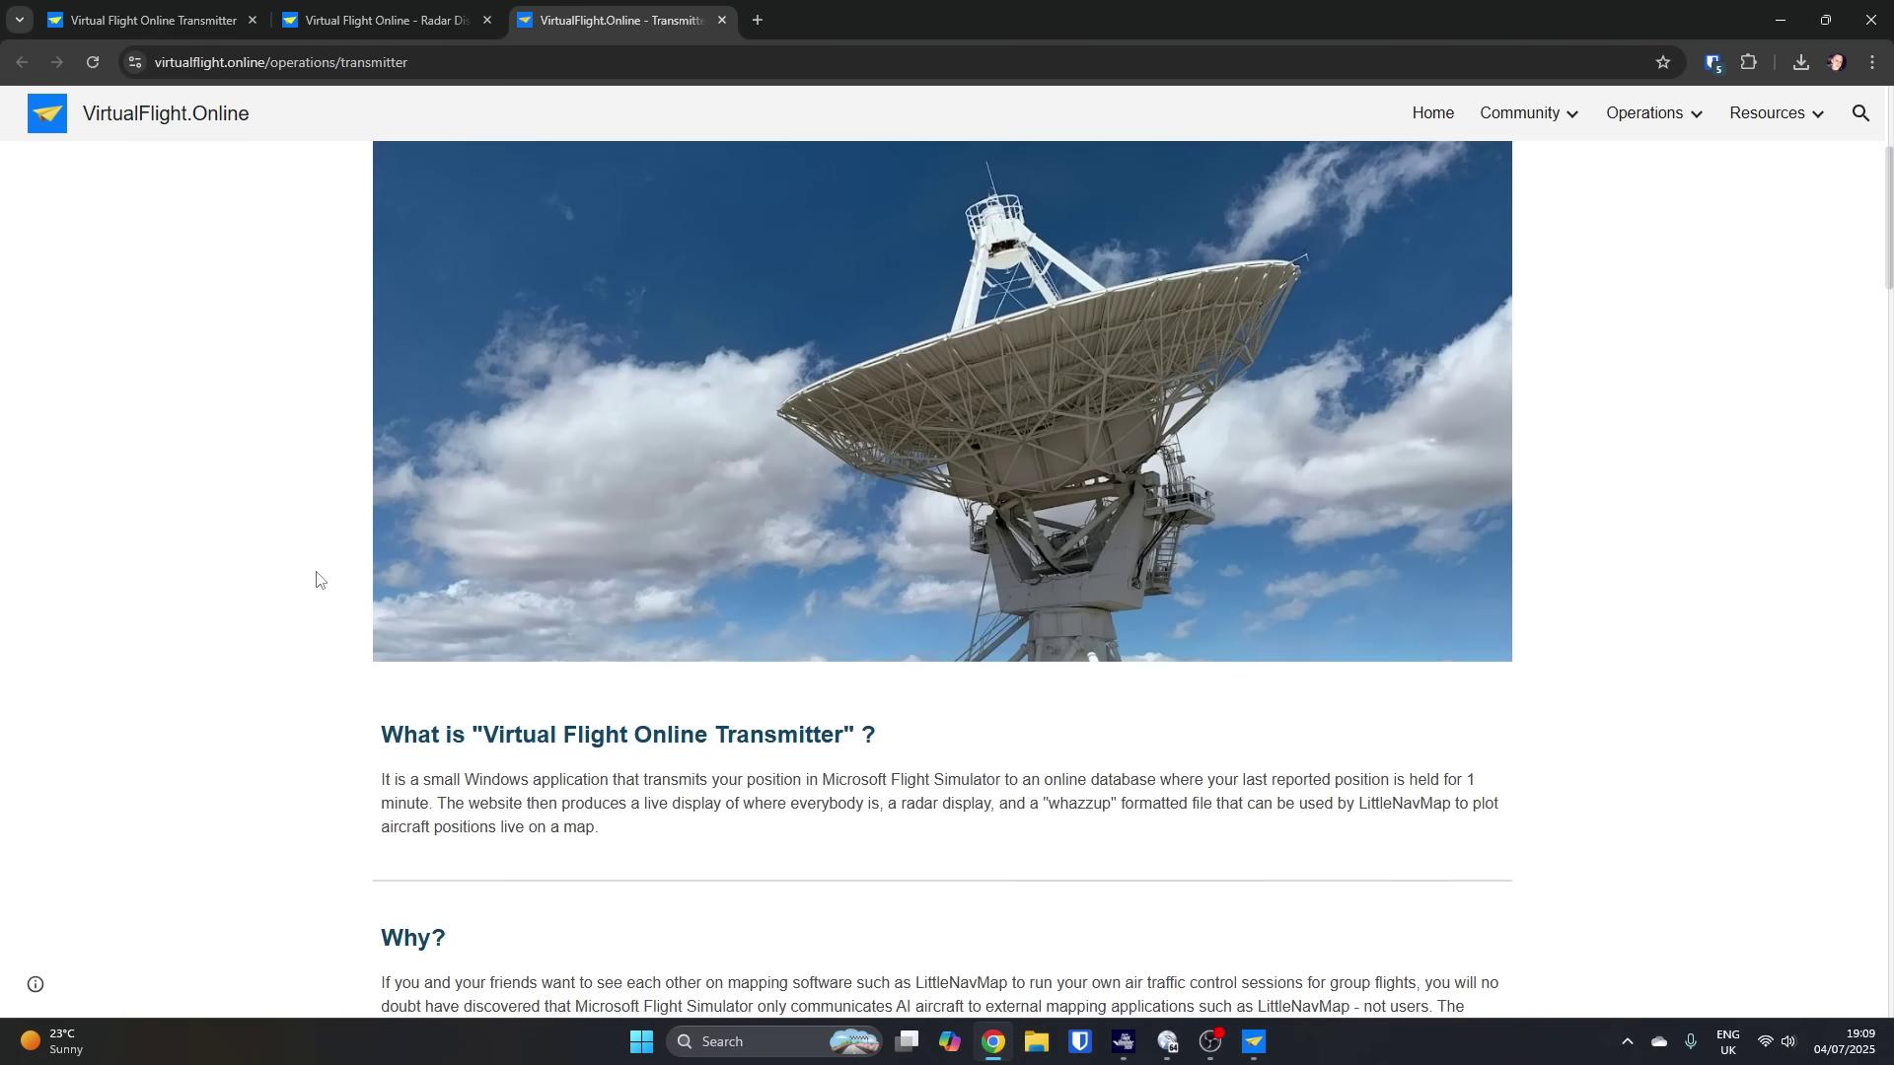
scroll(316, 582, "down", 6)
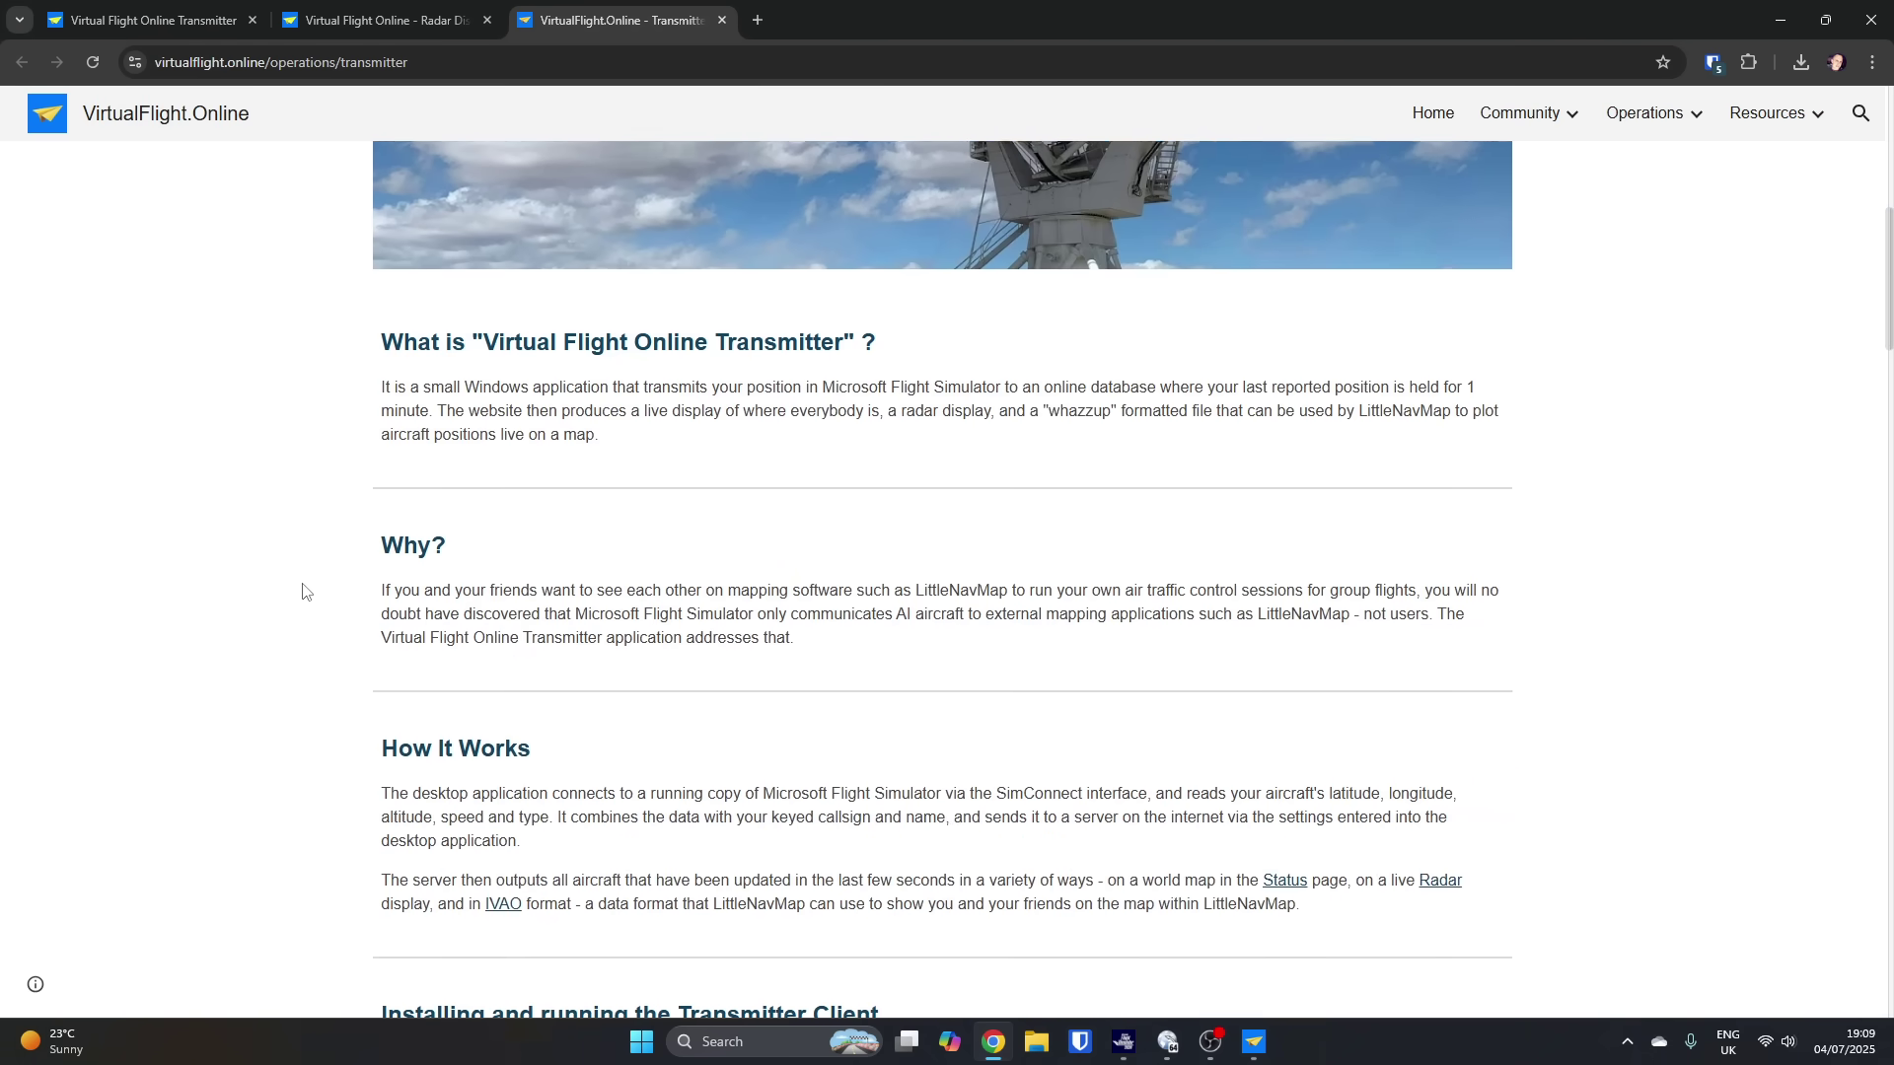
scroll(302, 590, "down", 10)
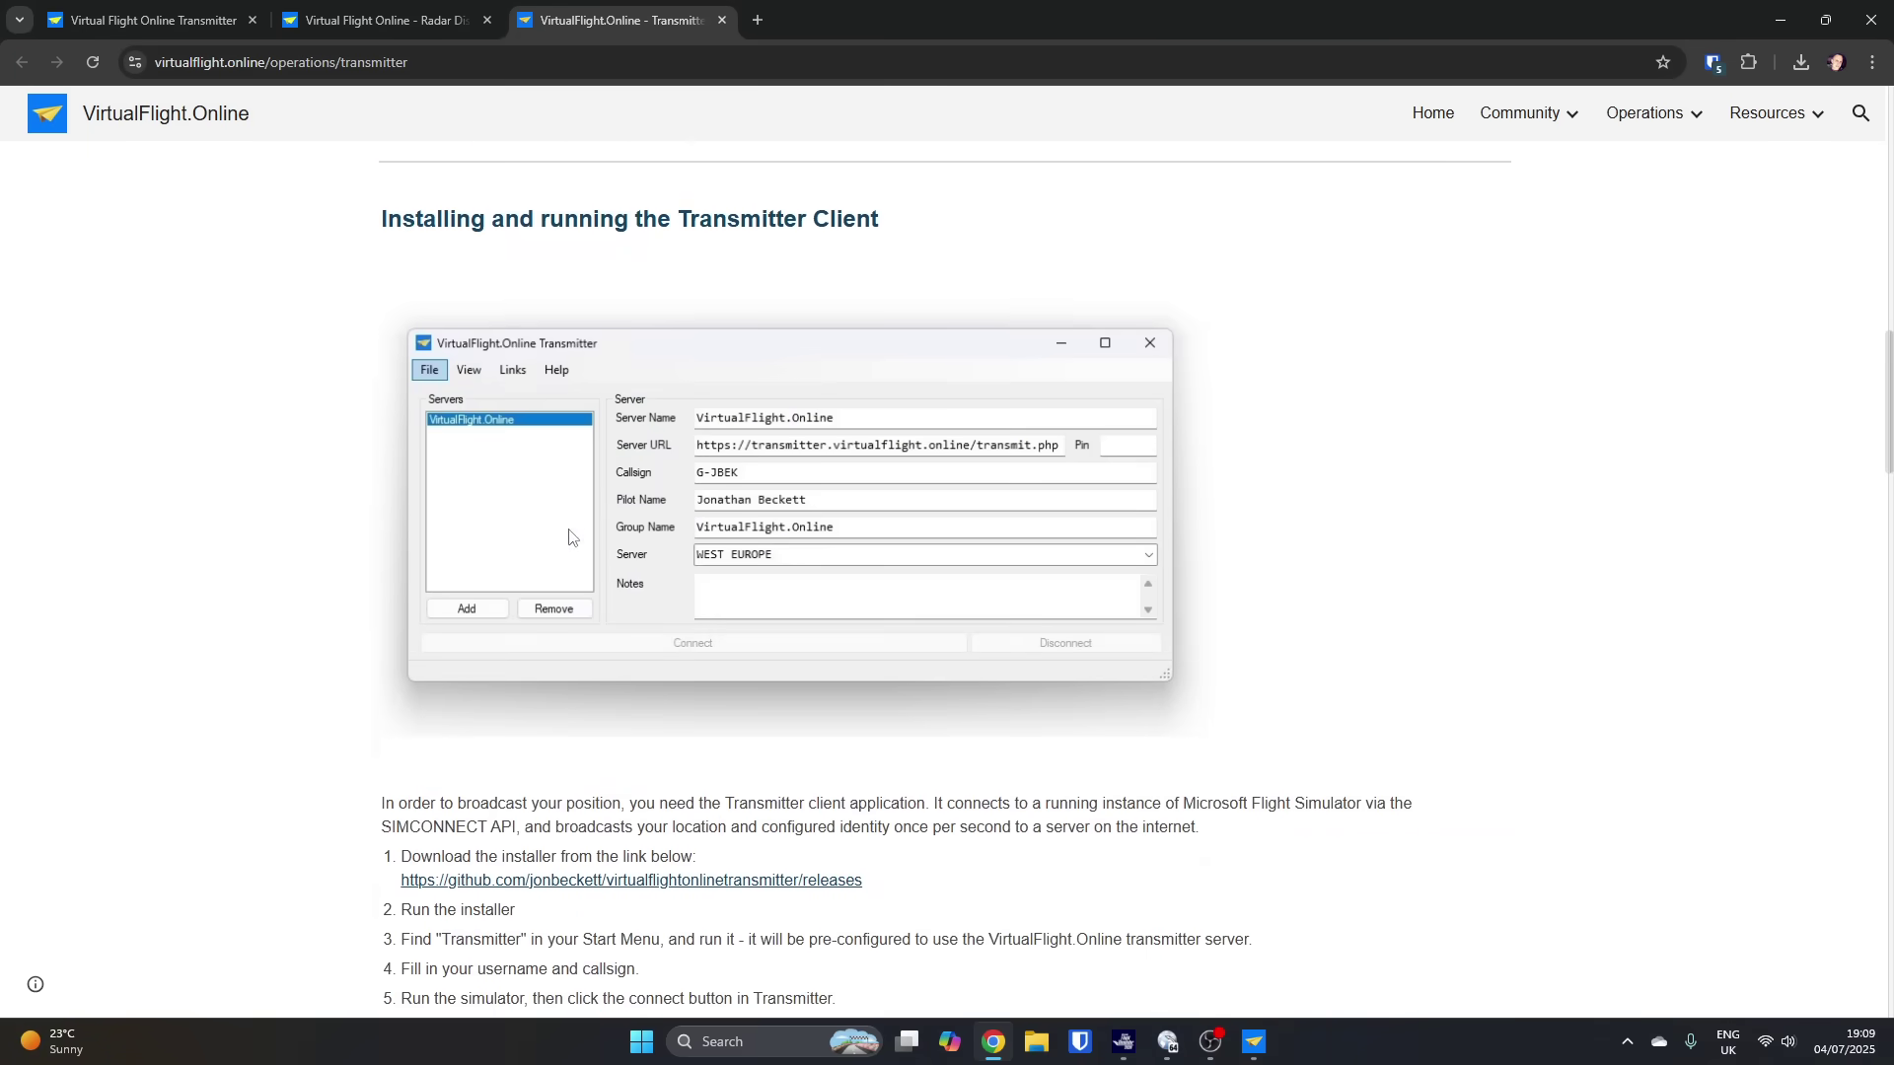
scroll(572, 563, "down", 8)
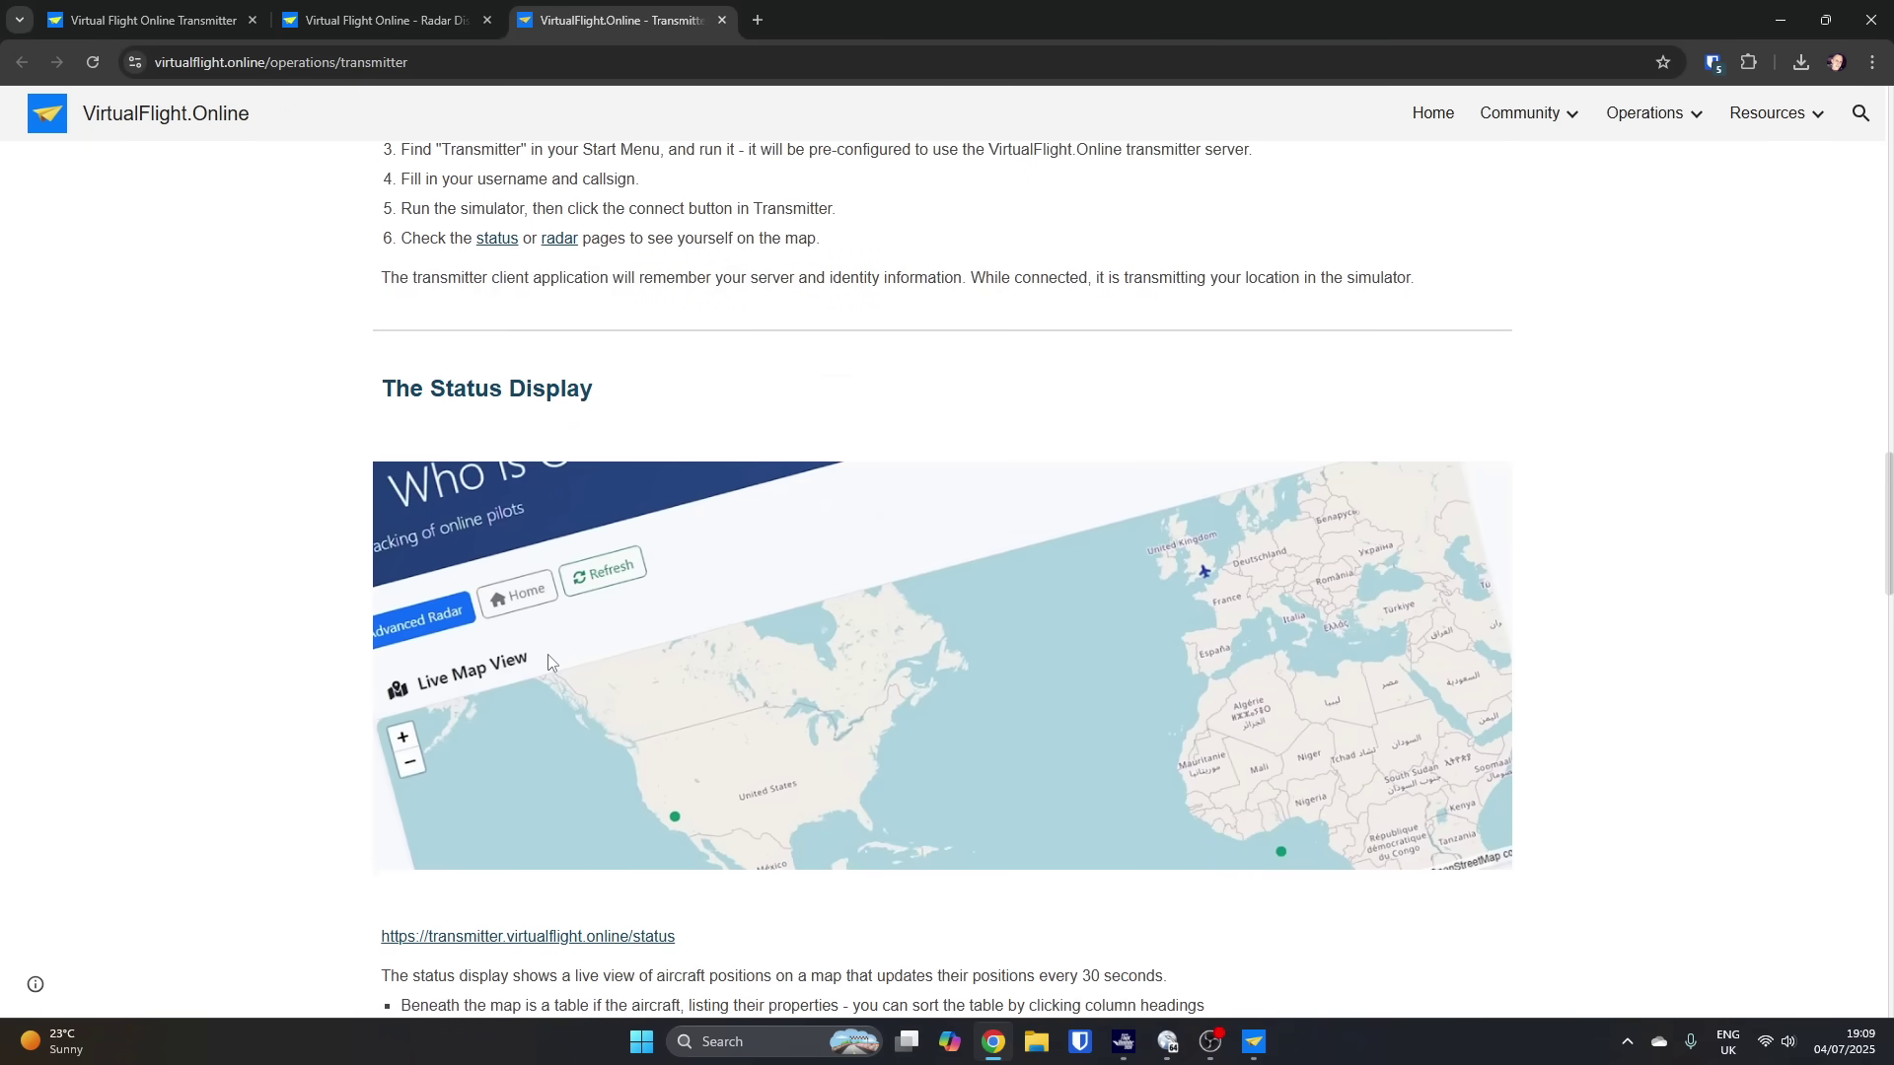
scroll(551, 643, "down", 10)
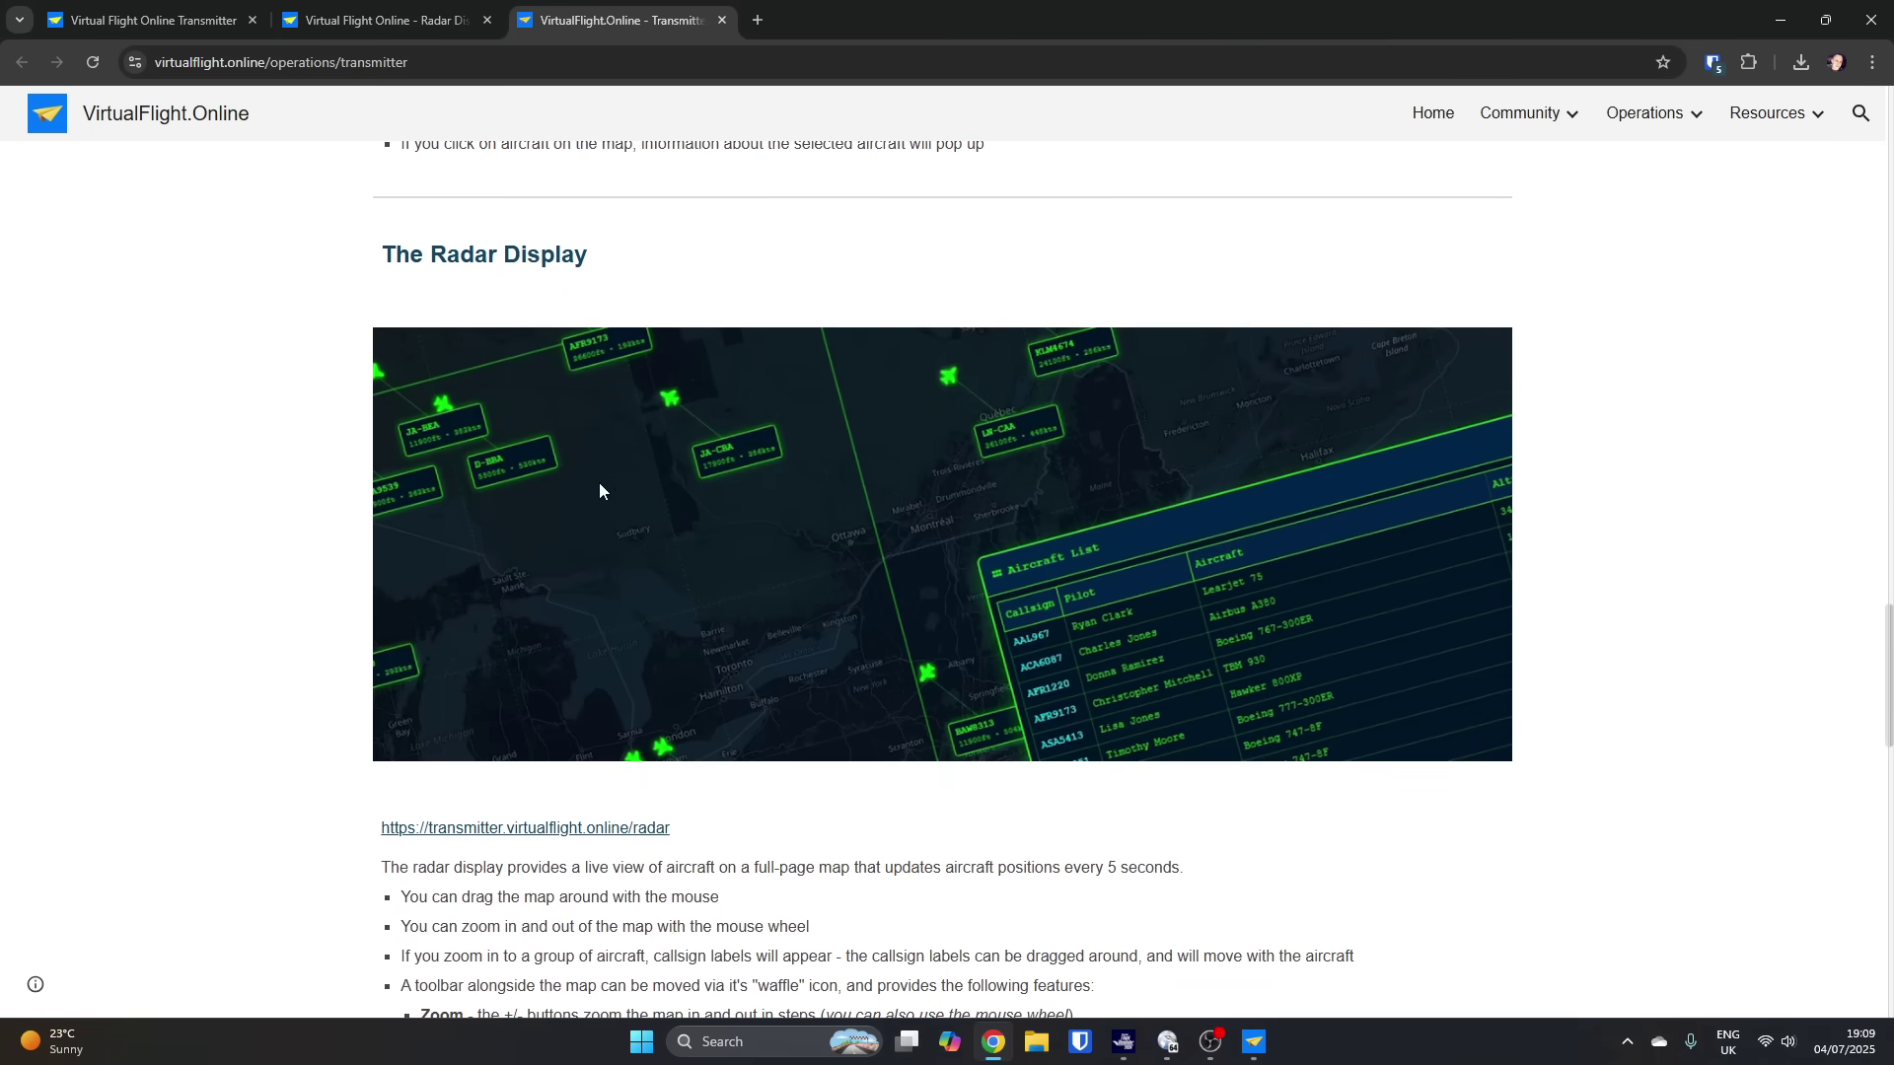
scroll(607, 619, "down", 11)
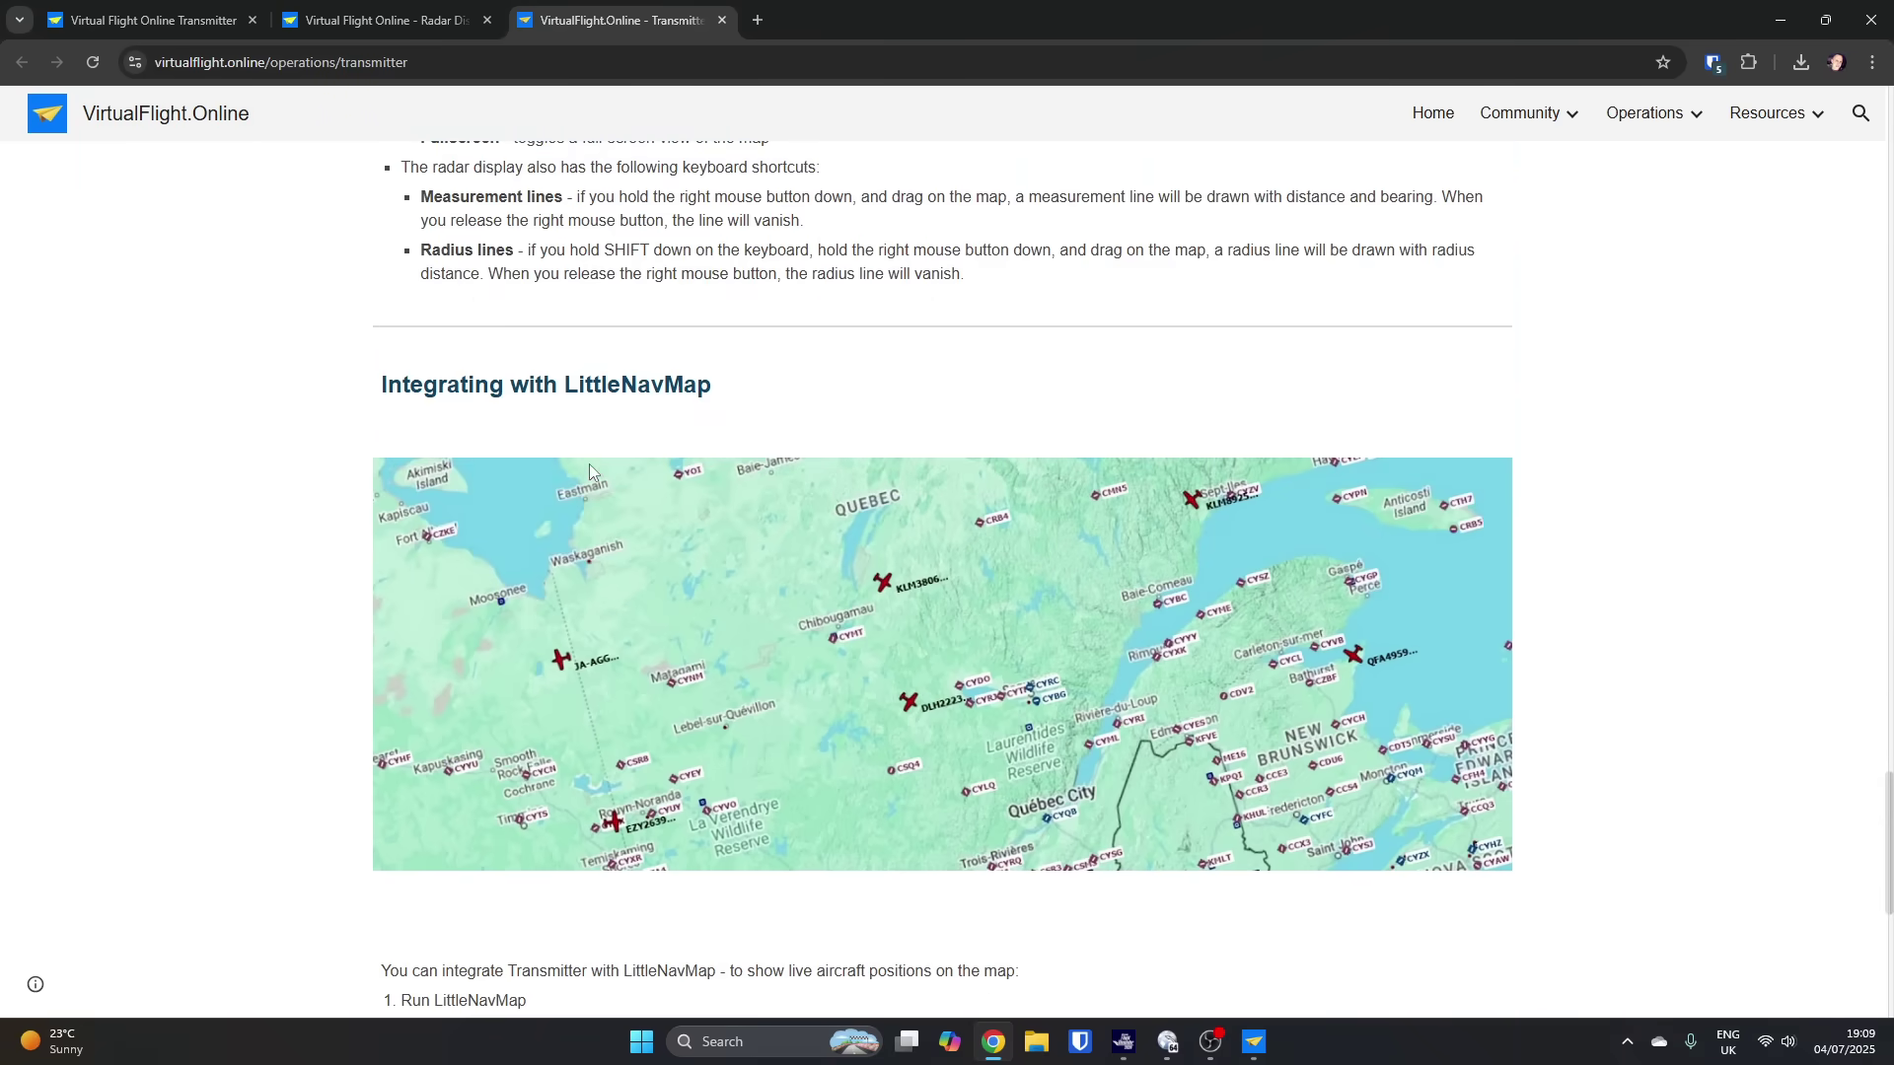
scroll(844, 604, "down", 2)
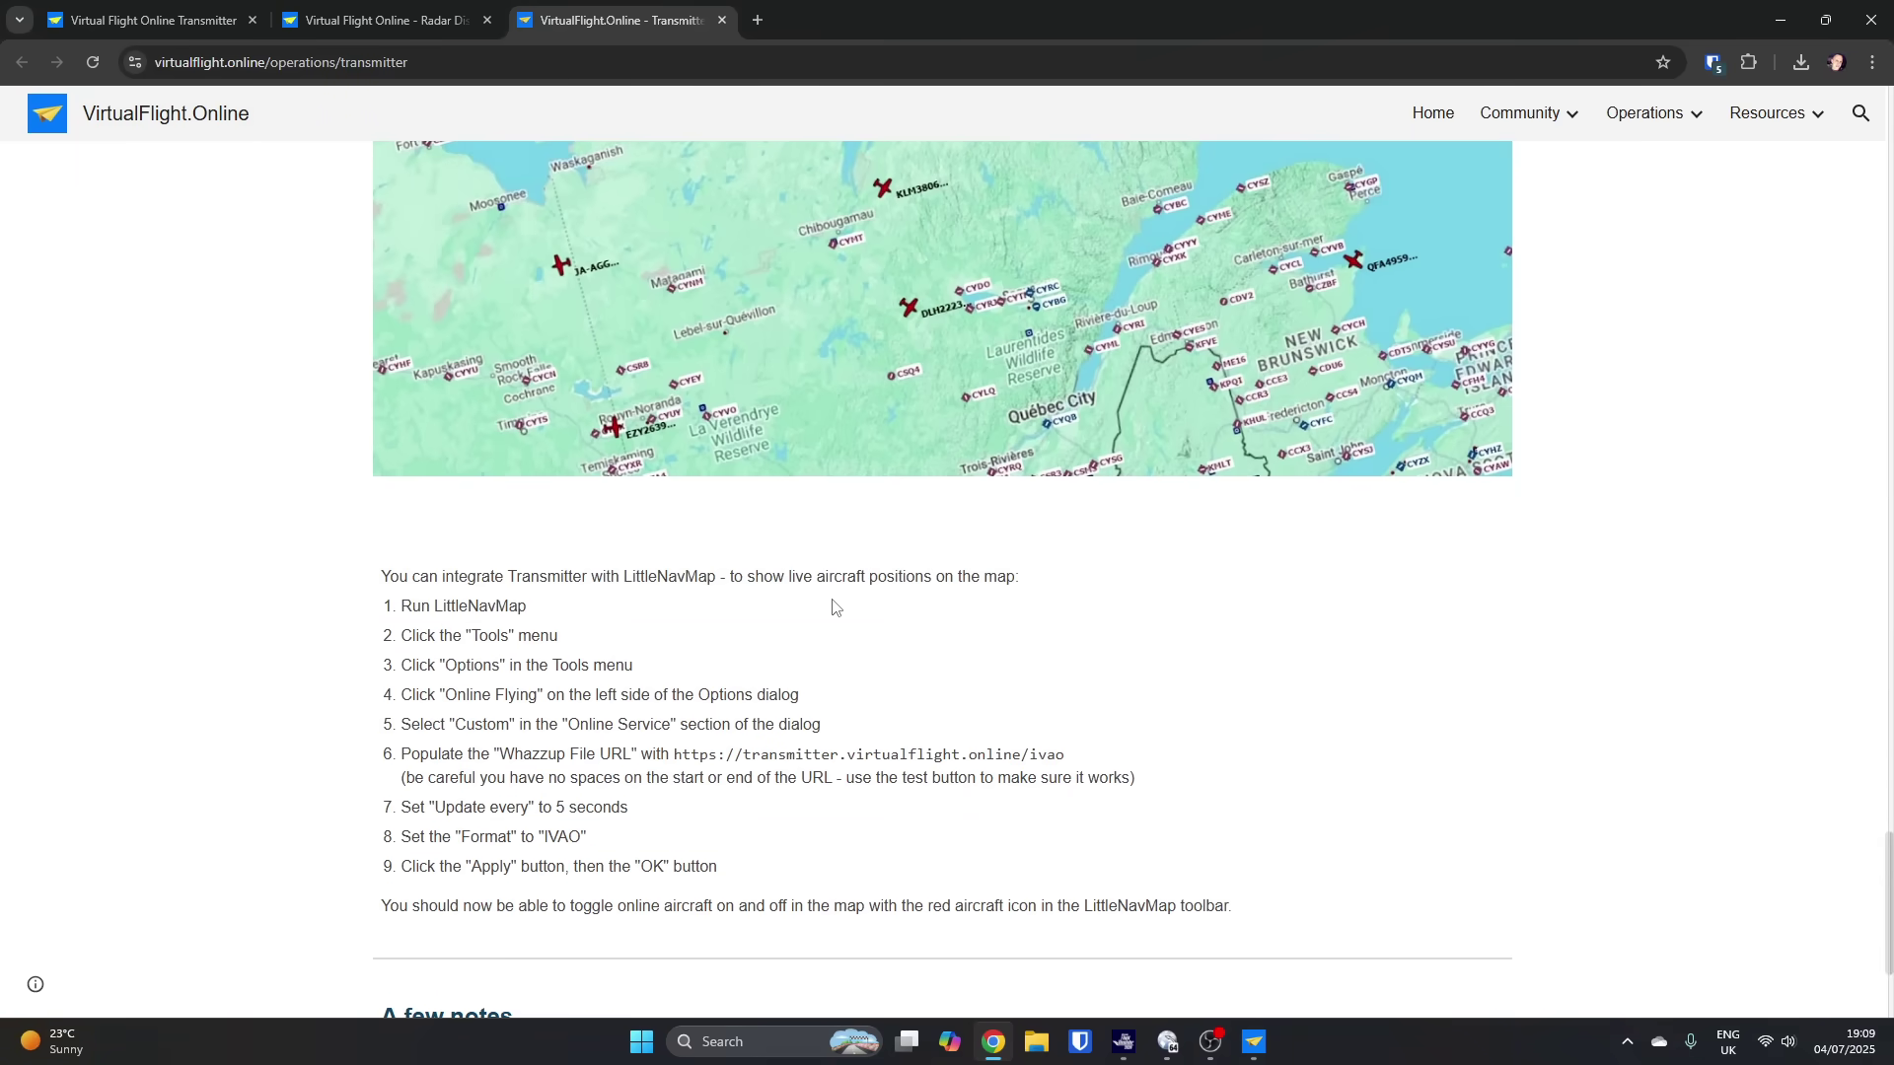
scroll(837, 617, "down", 3)
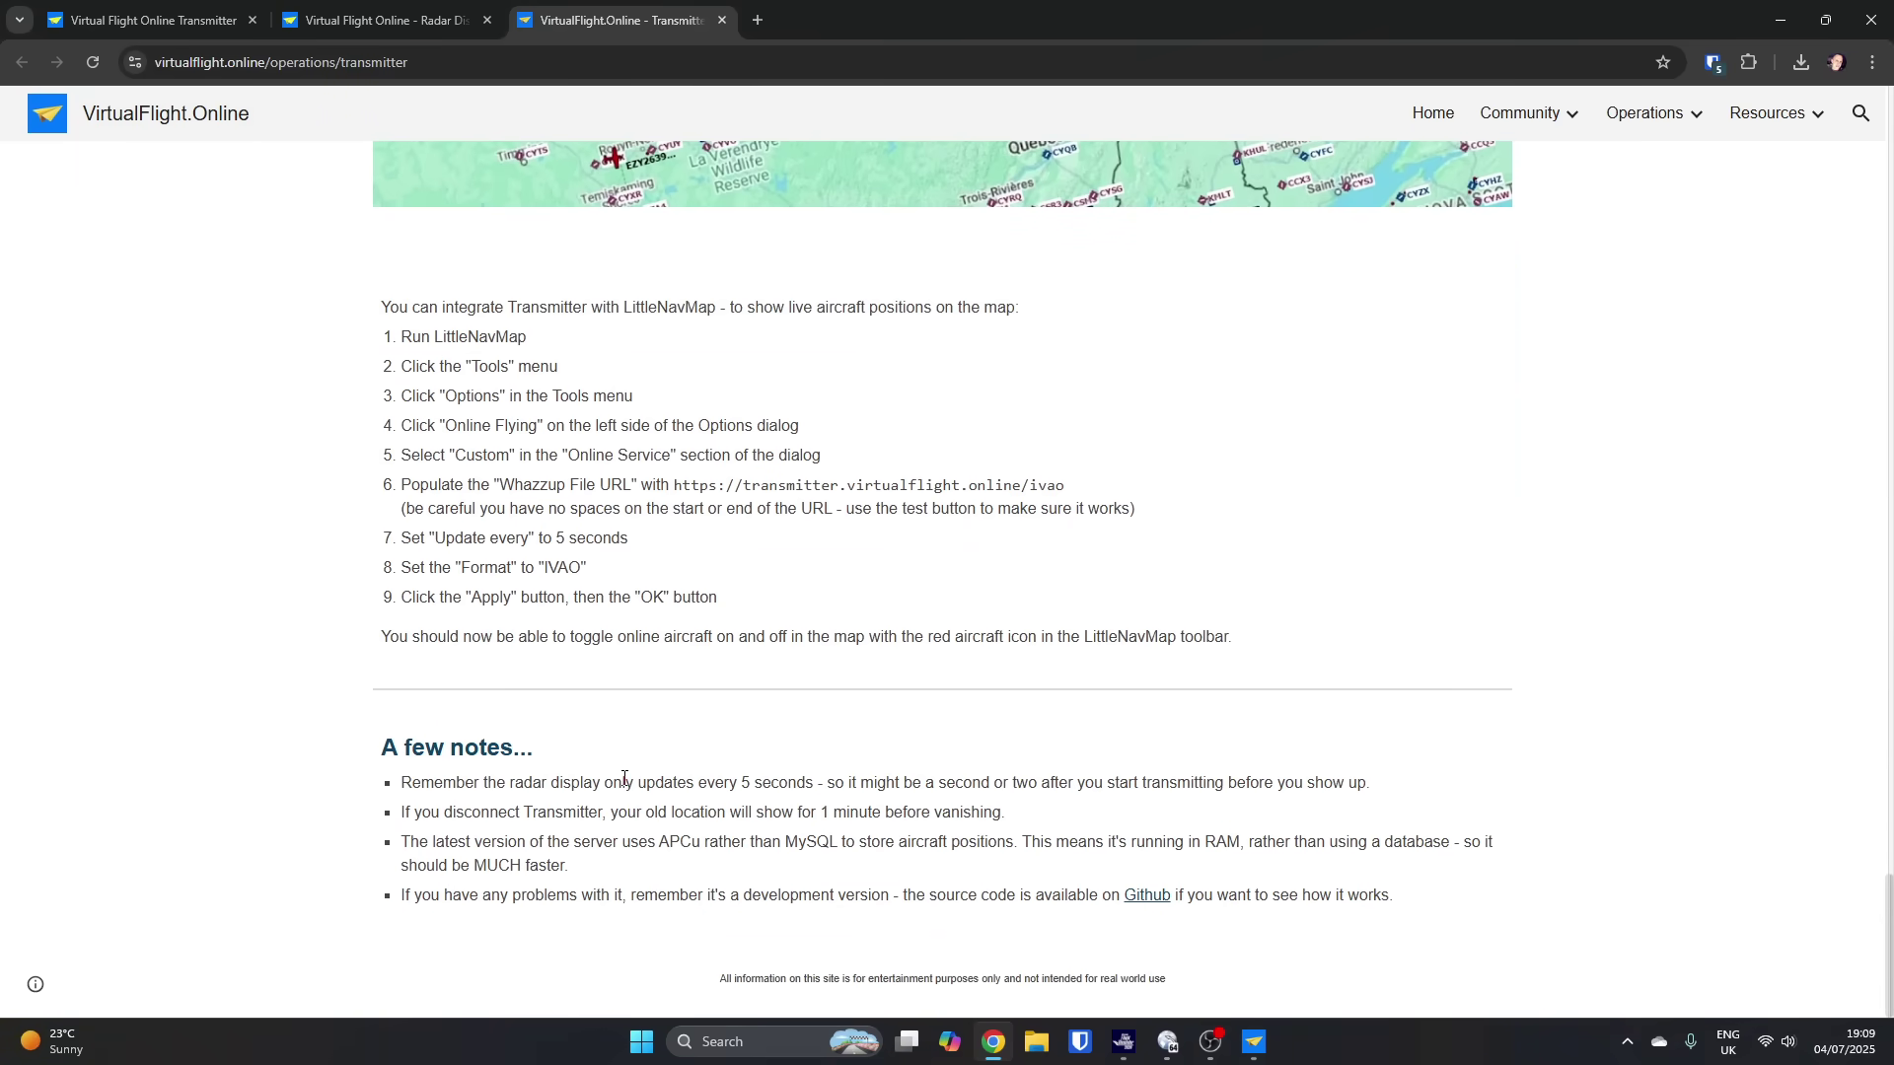
scroll(624, 779, "up", 16)
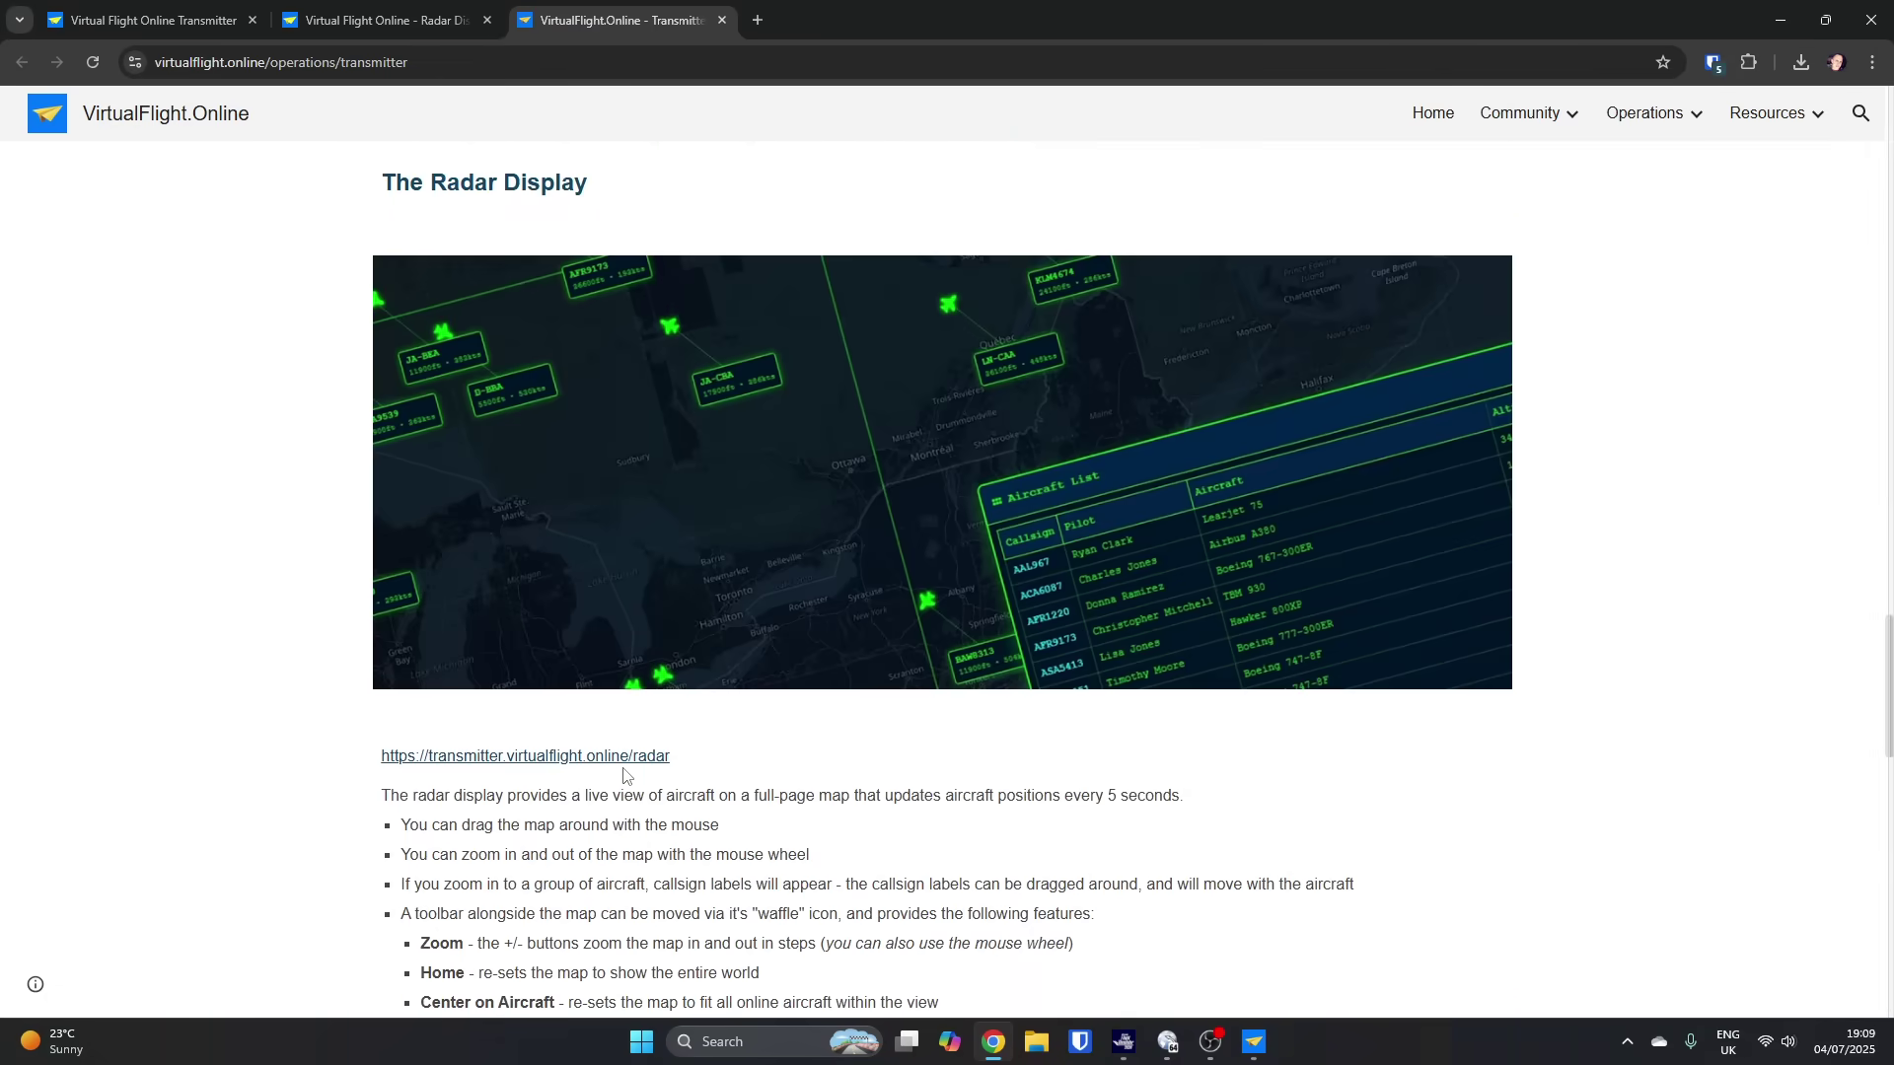
scroll(623, 776, "up", 8)
scroll(623, 767, "up", 20)
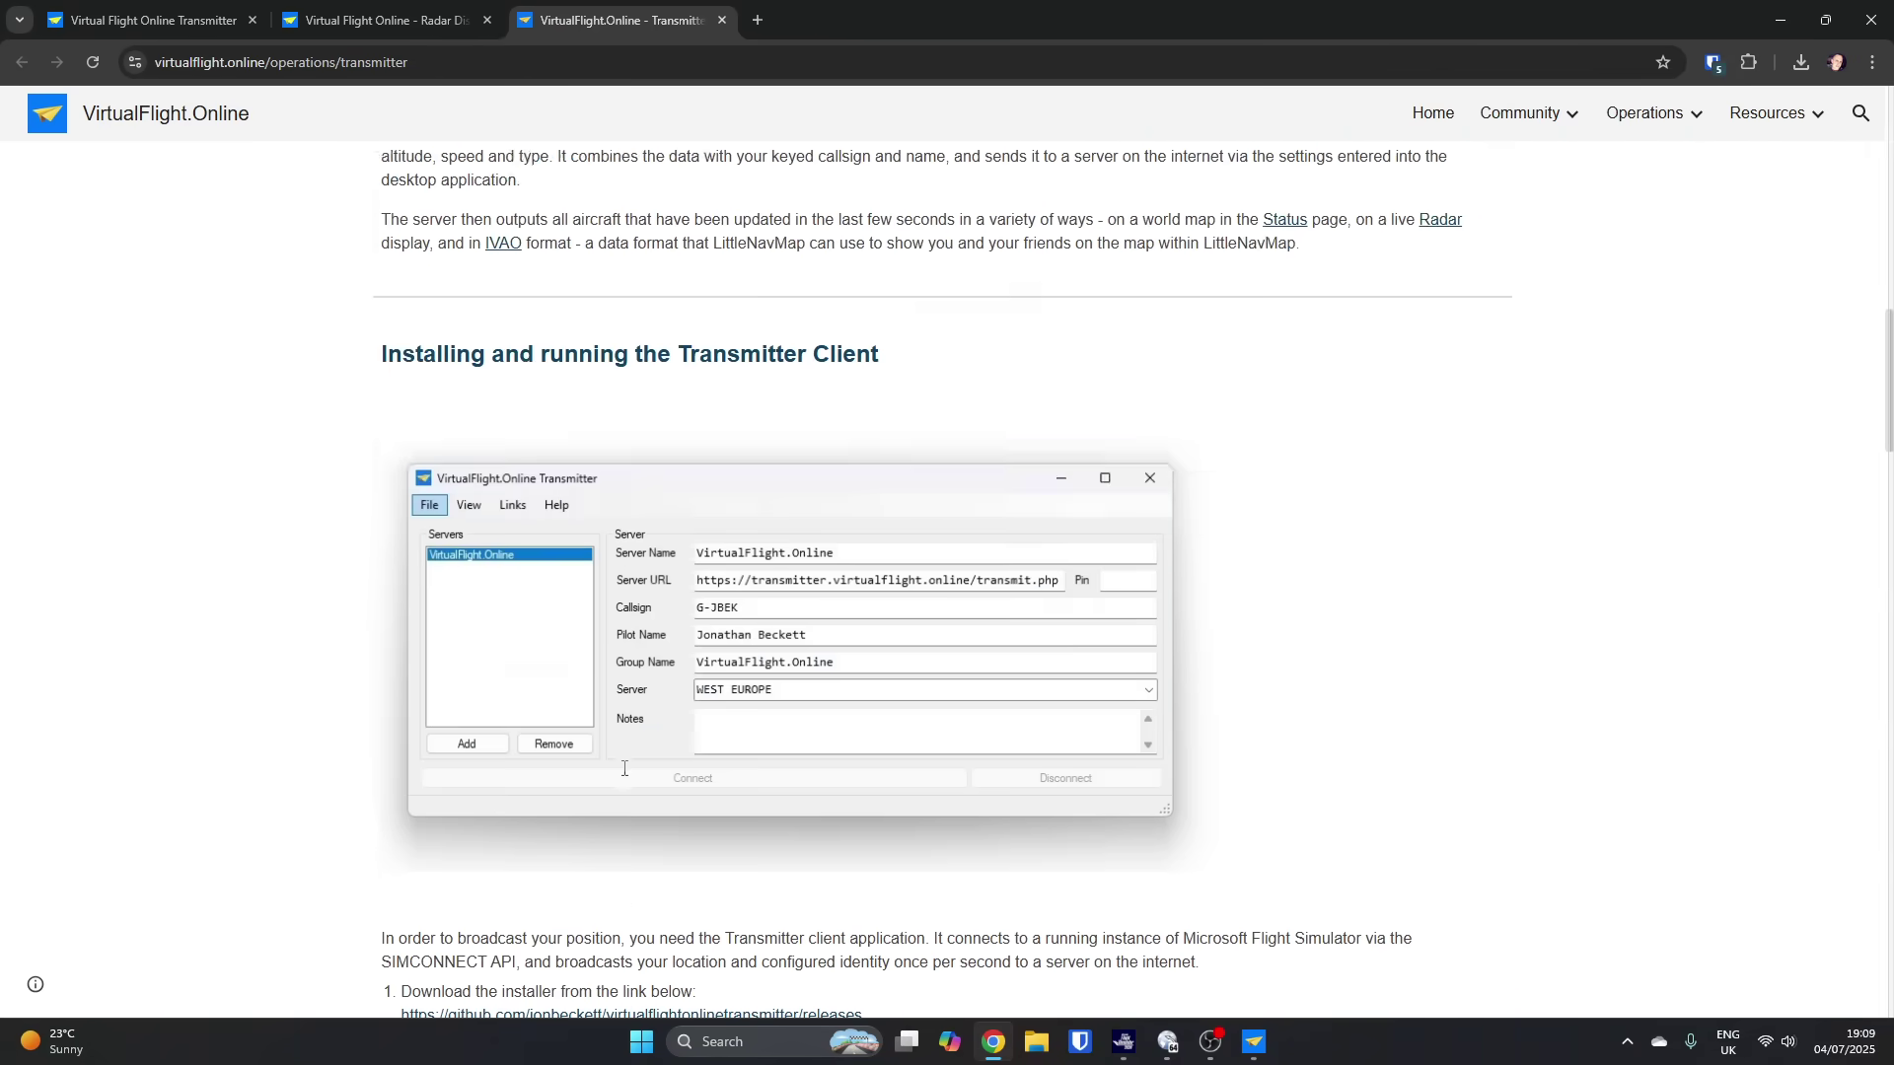
scroll(623, 769, "up", 4)
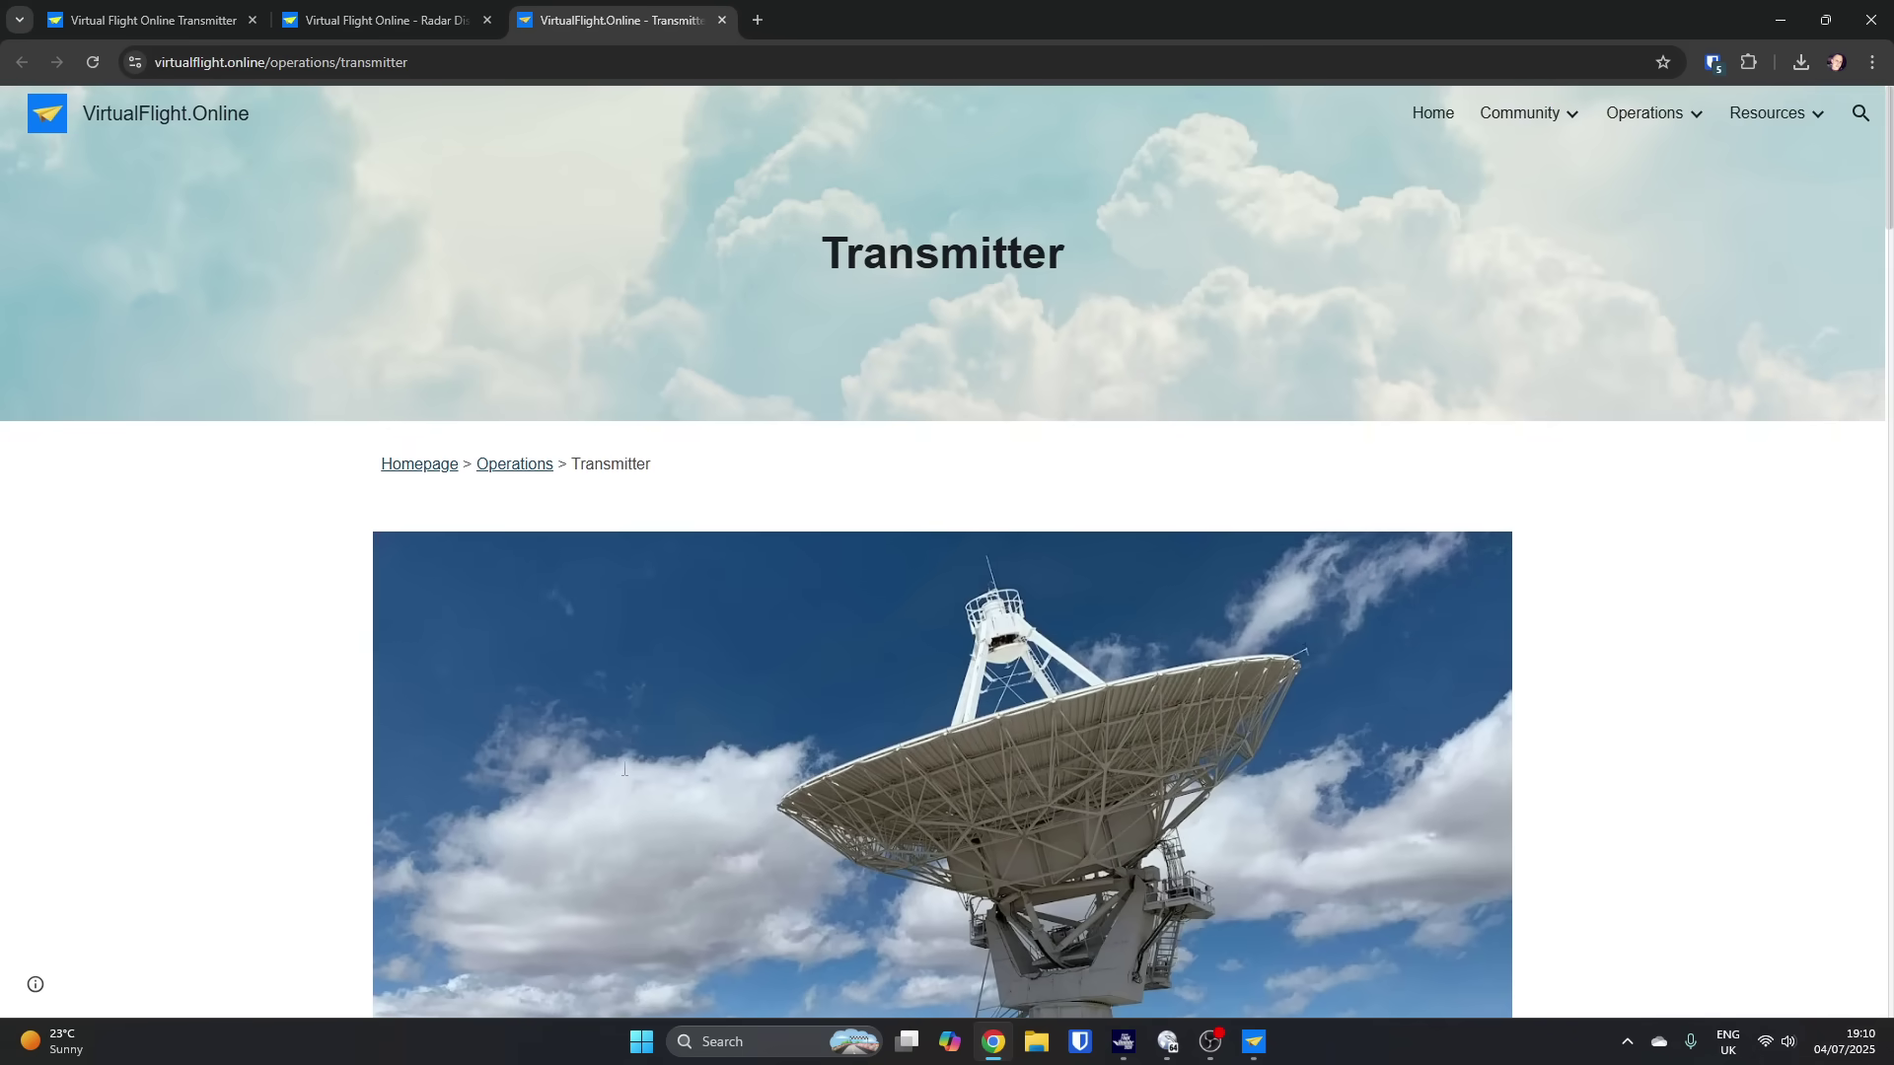
Step: Close the guide tab and adjust the radar map to show the British Isles and northern Europe one zoom level further out
left_click(722, 19)
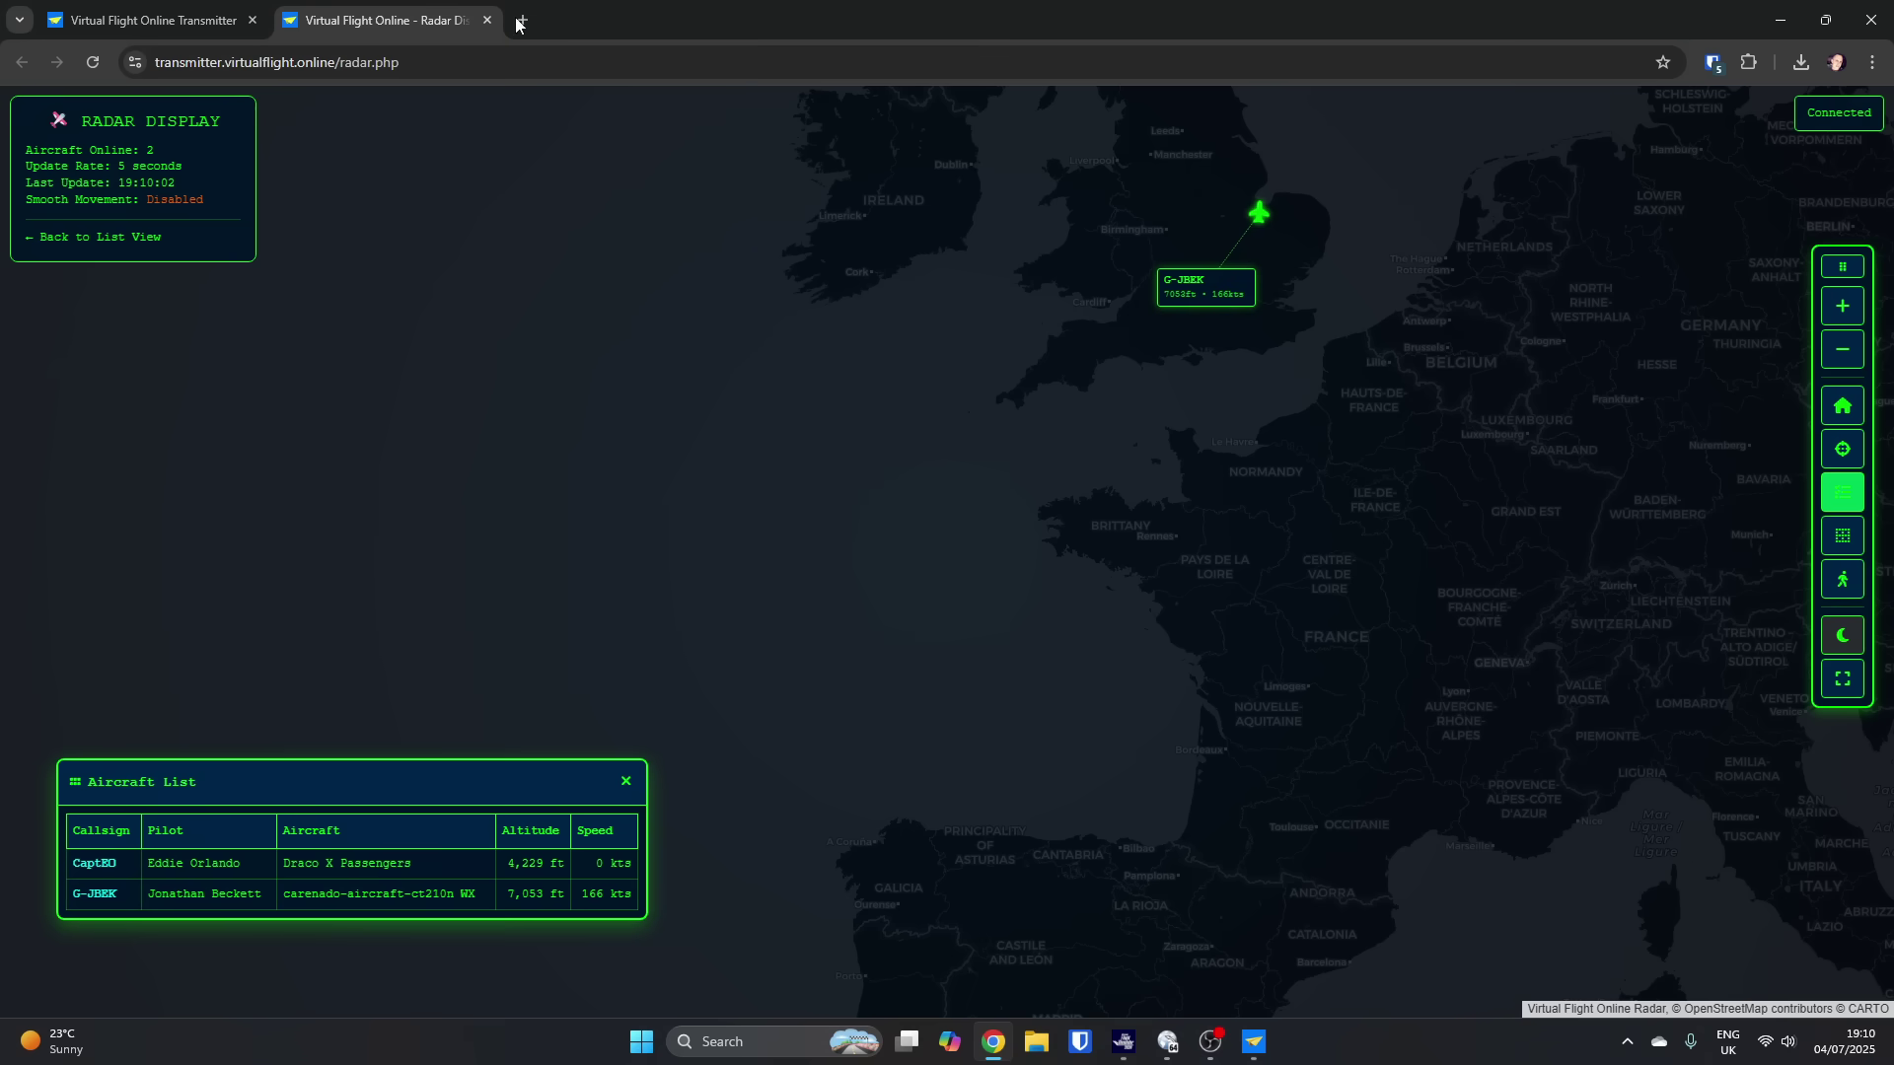
left_click_drag(989, 317, 715, 523)
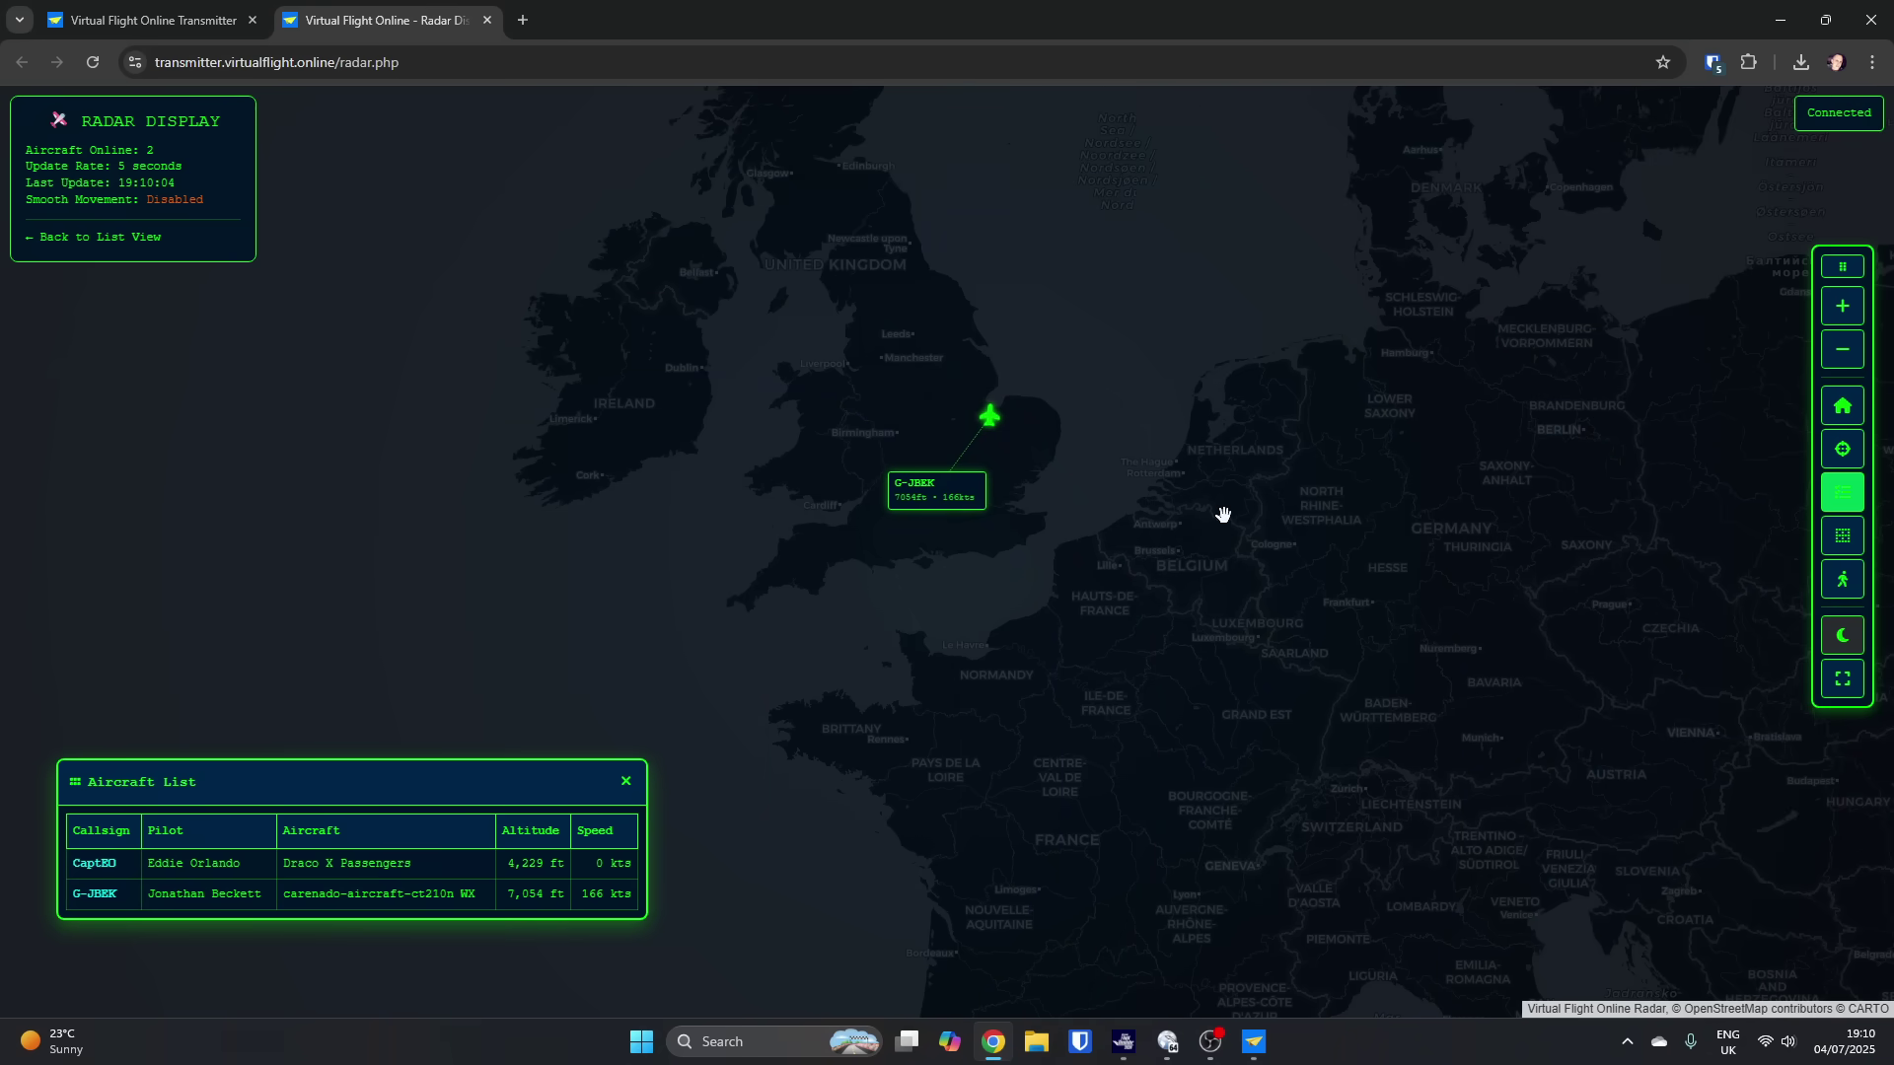
left_click_drag(1194, 475, 1192, 625)
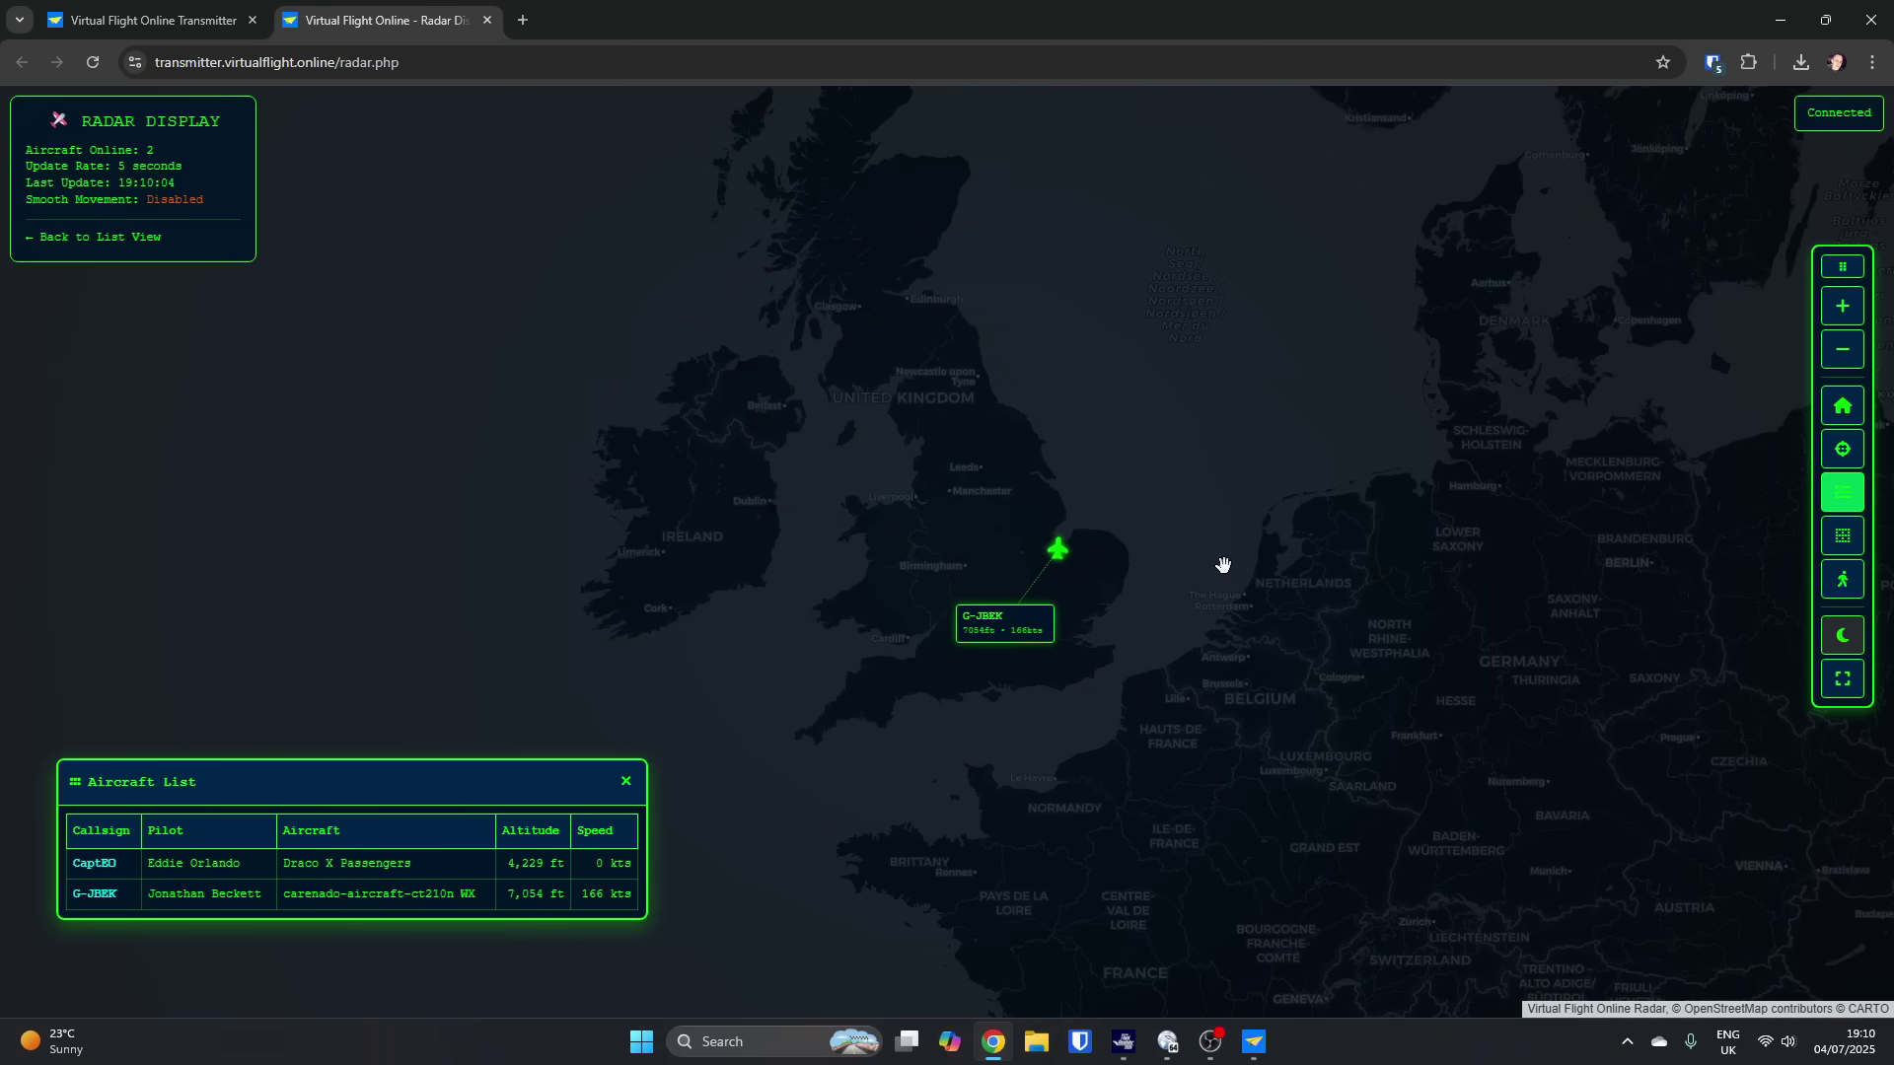
scroll(1223, 564, "down", 1)
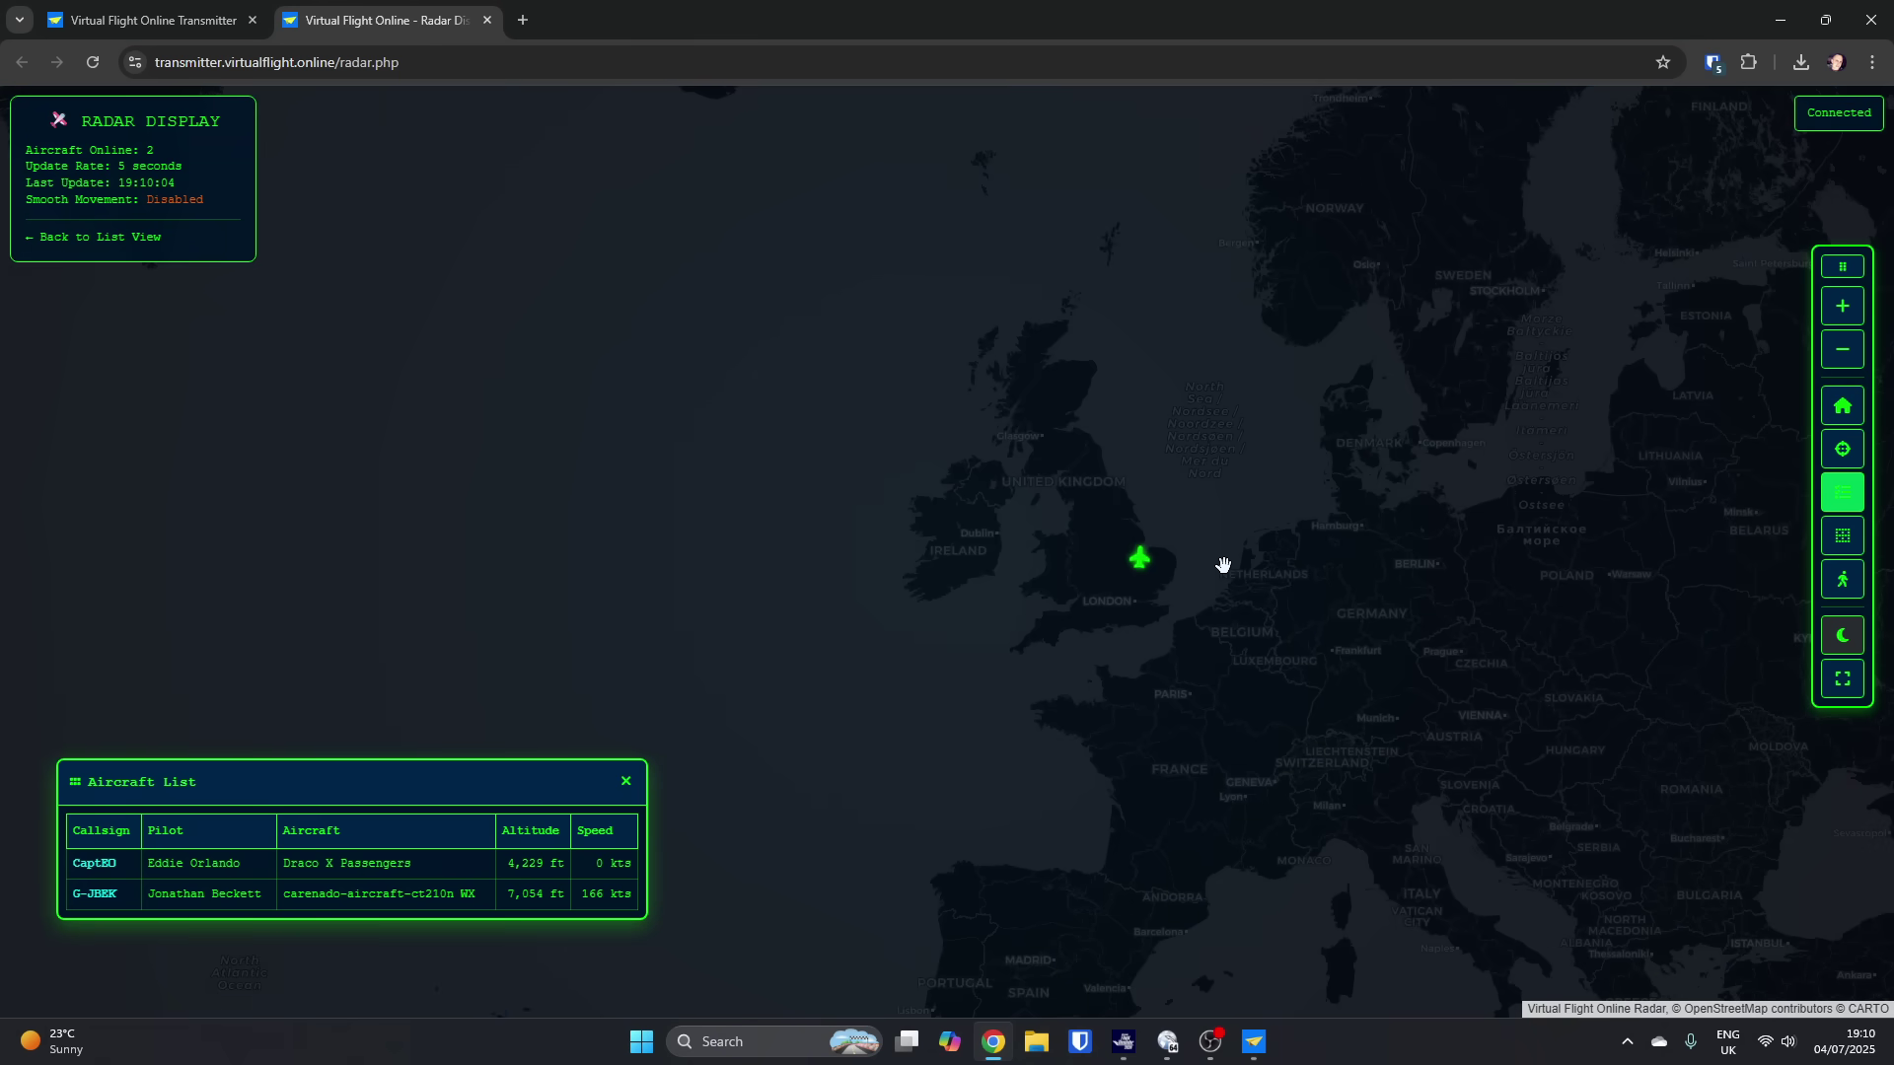
Step: Minimize the browser and move the VirtualFlight.Online Transmitter window higher, clear of the aircraft in the simulator
left_click(1770, 27)
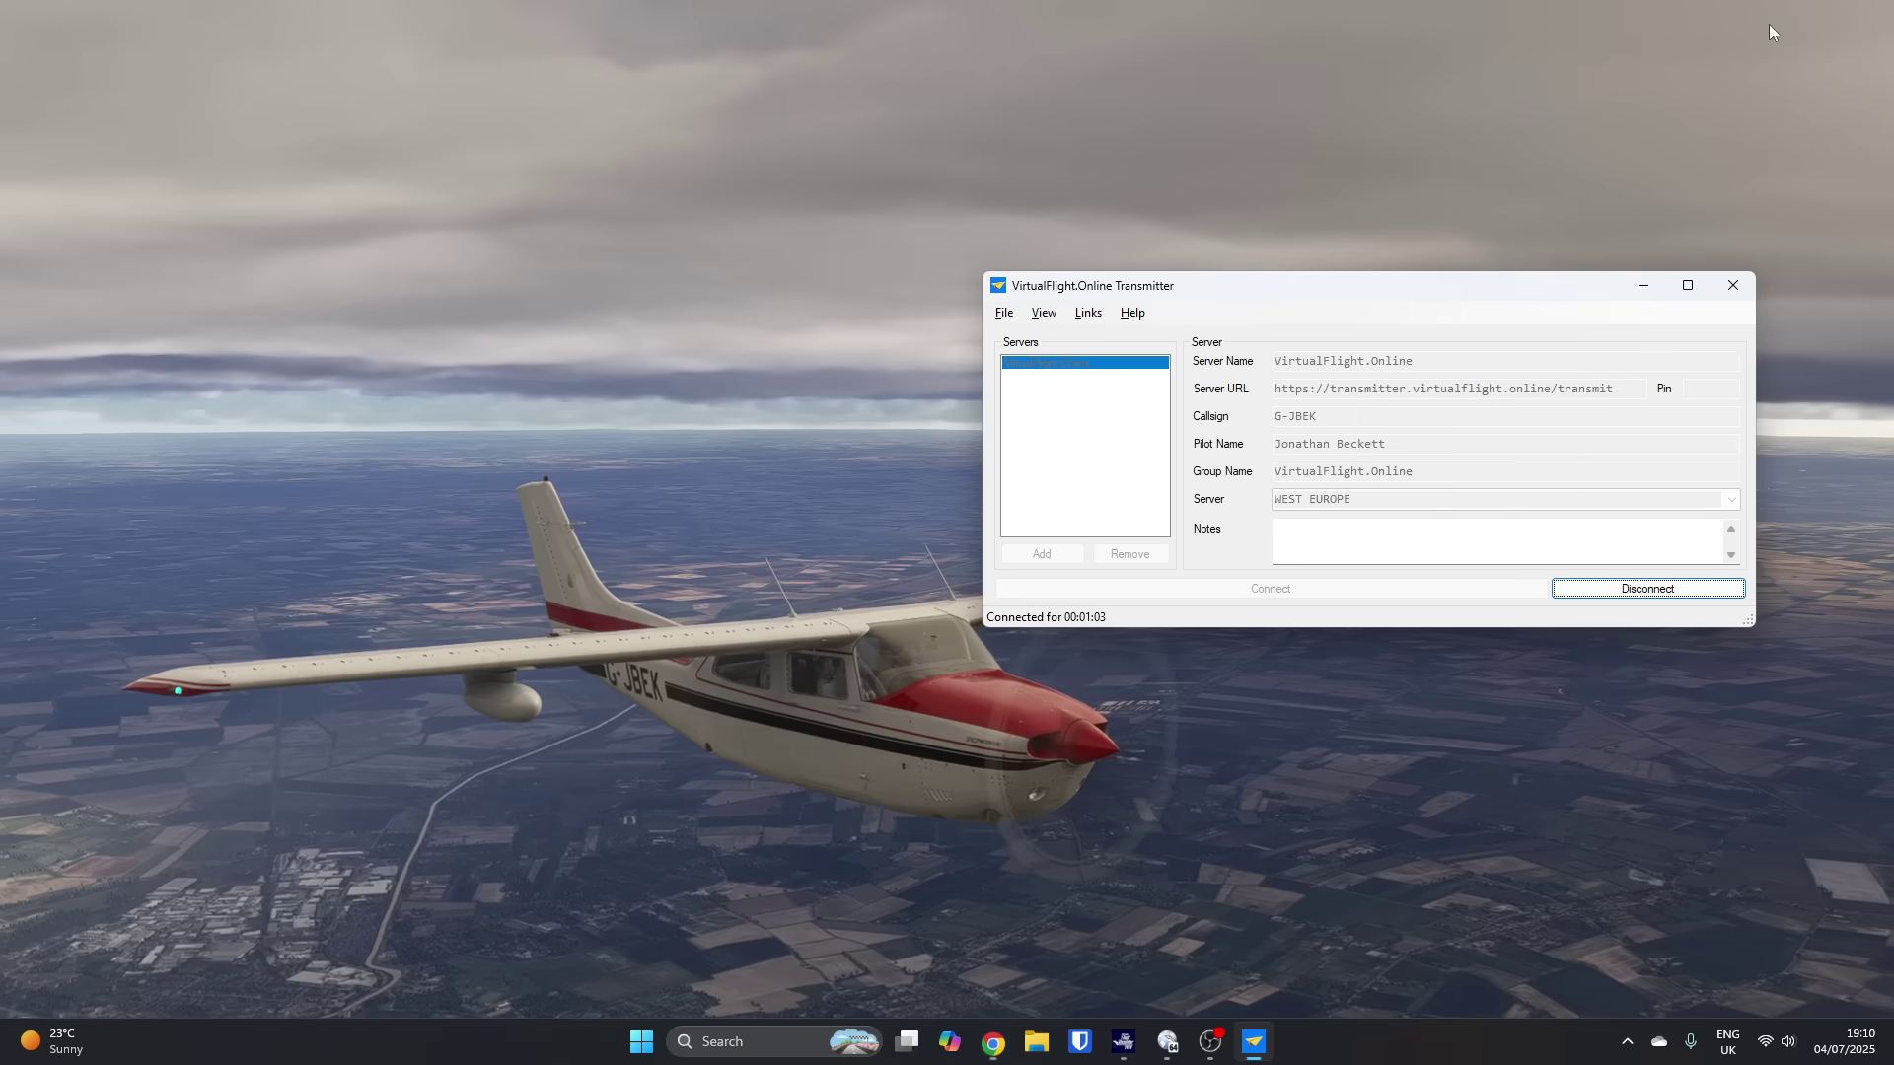
left_click_drag(1375, 290, 1361, 161)
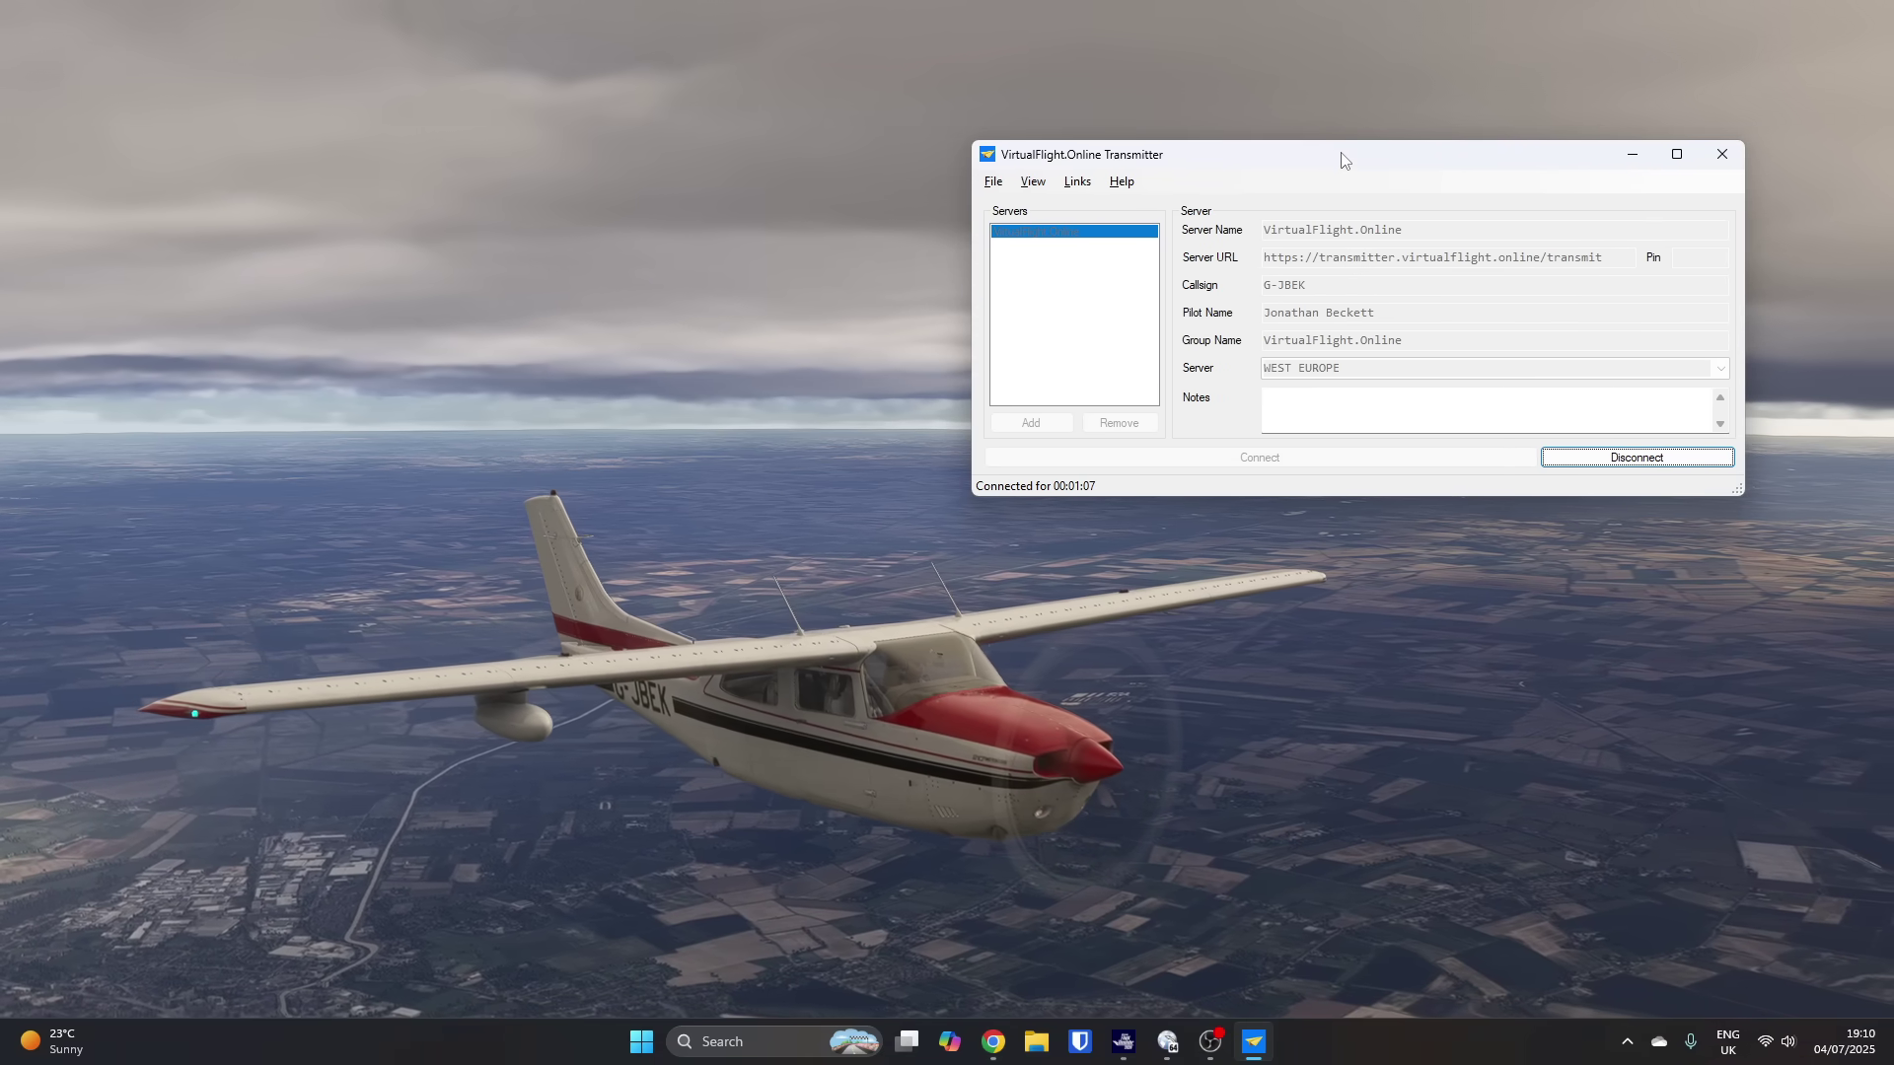